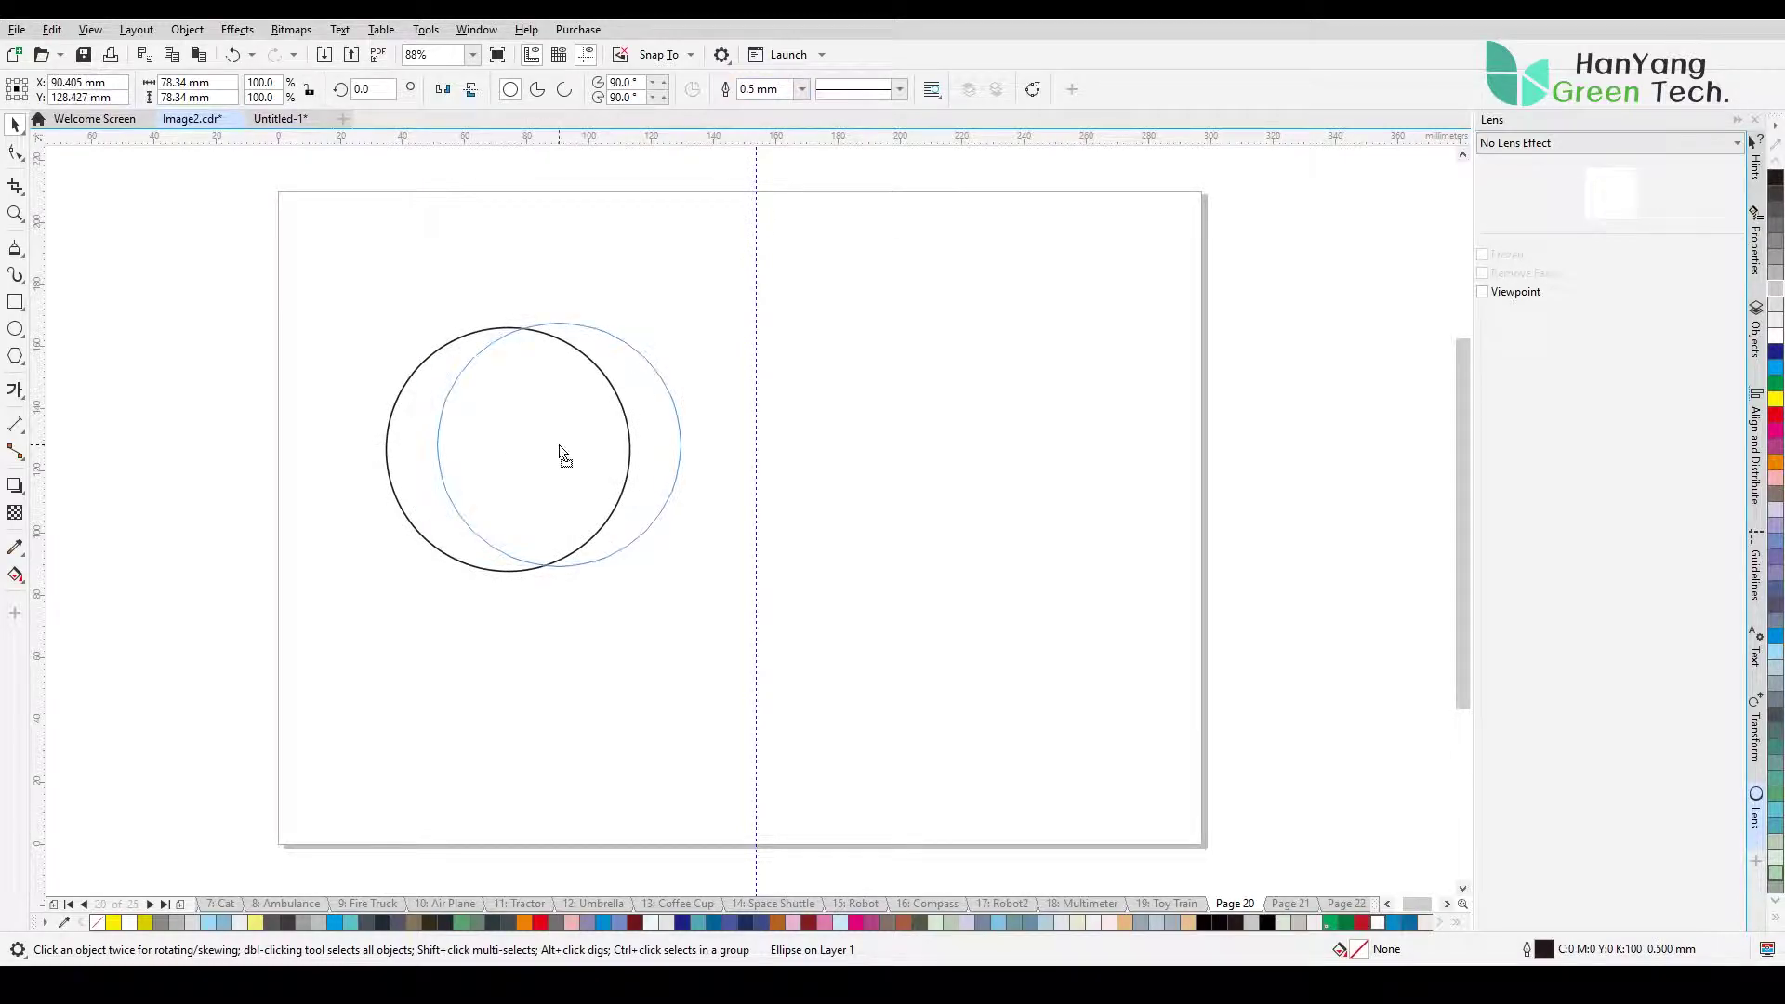
Step: Add a horizontal guideline through the circle's centre and rotate it about that centre so it slopes down to the right
left_click(15, 250)
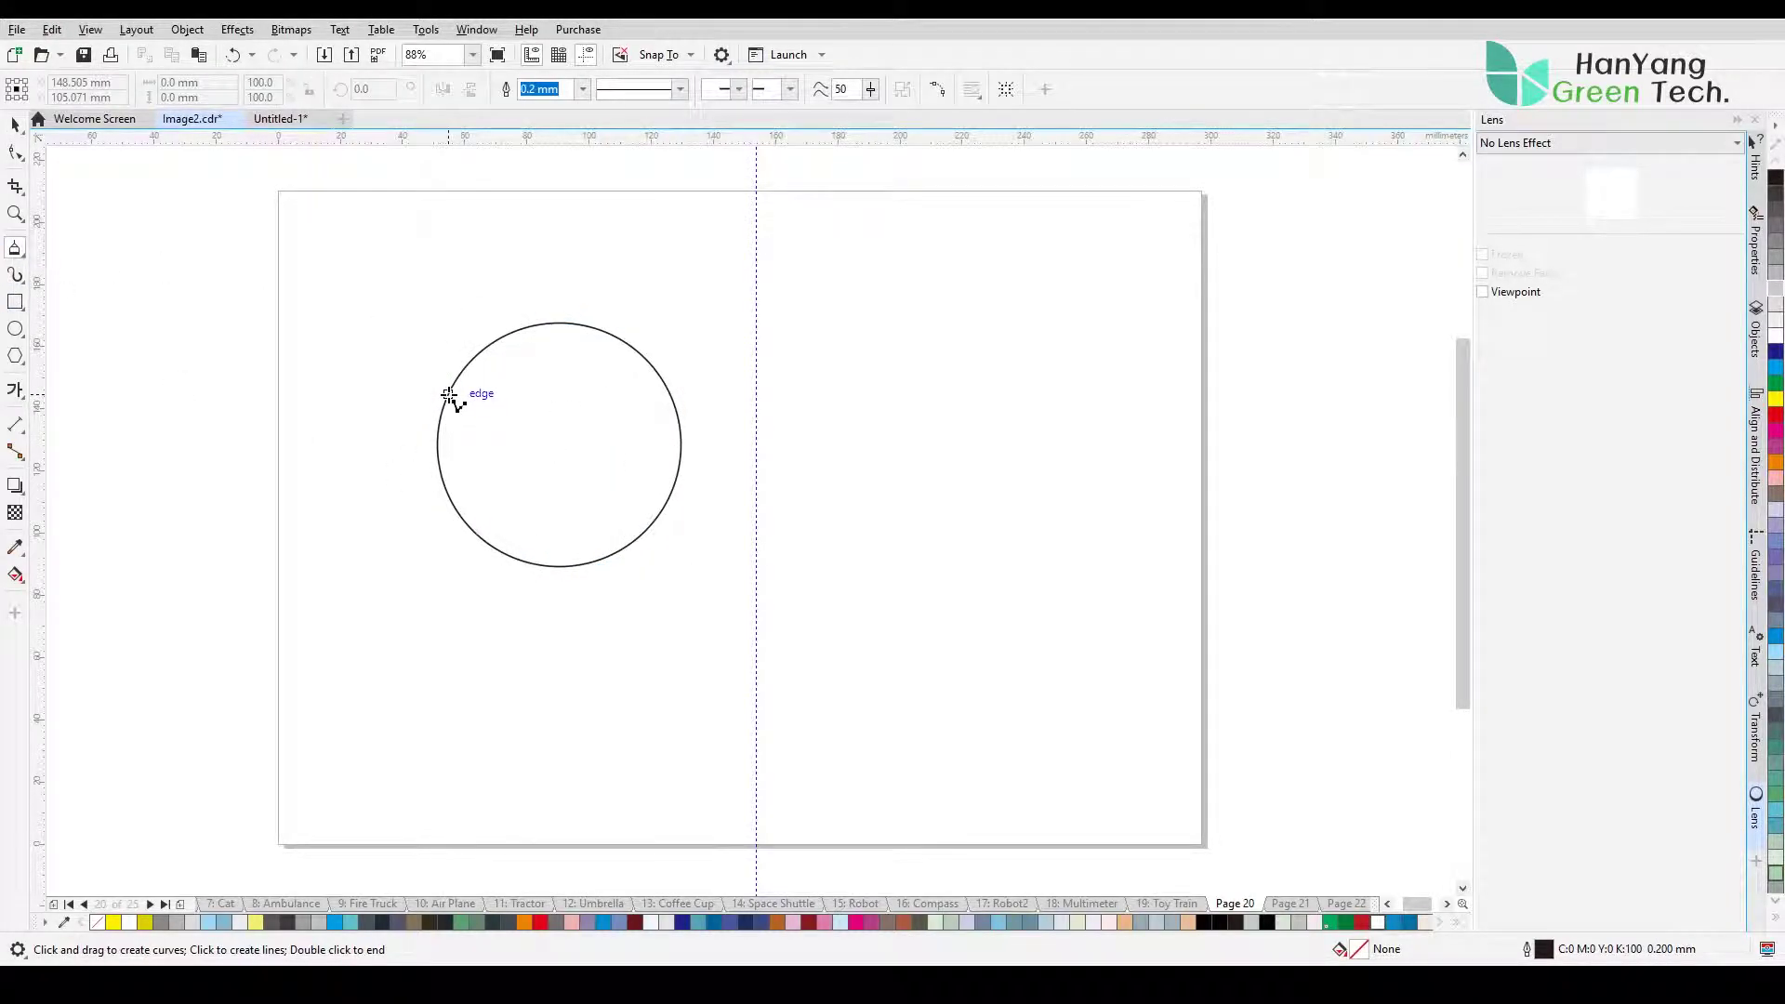
left_click_drag(464, 419, 437, 445)
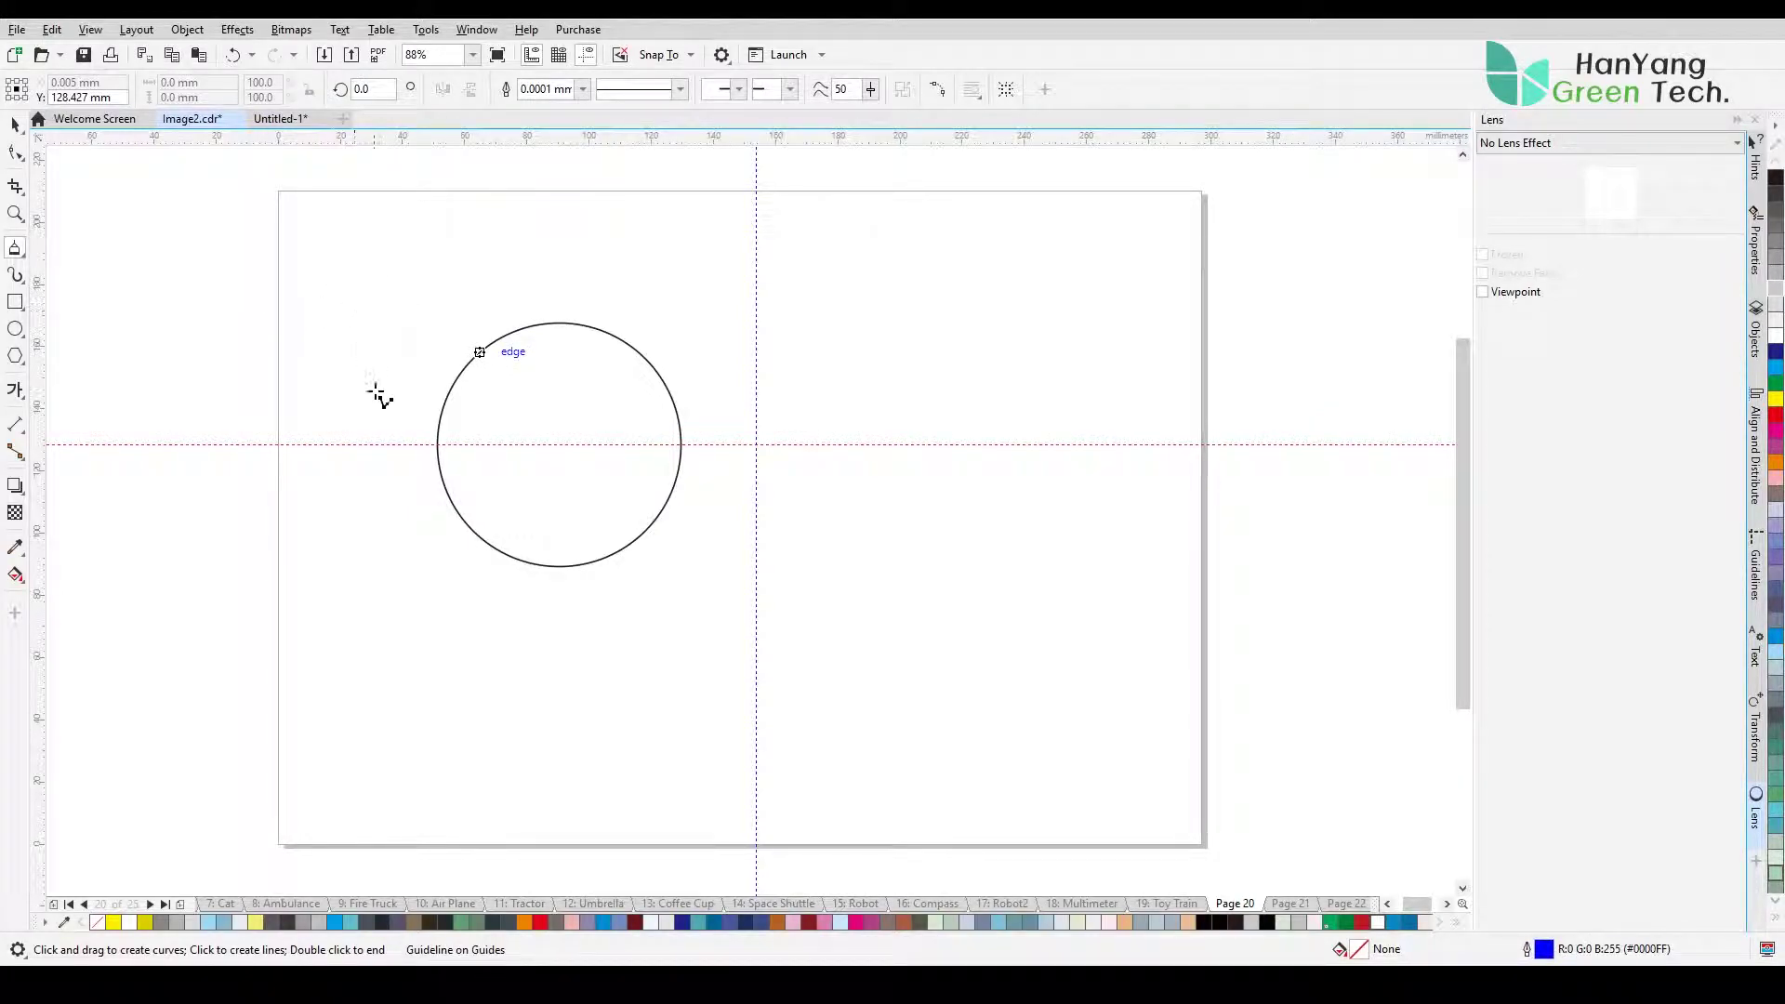
left_click(22, 131)
left_click(386, 445)
left_click(16, 124)
left_click_drag(750, 445, 559, 444)
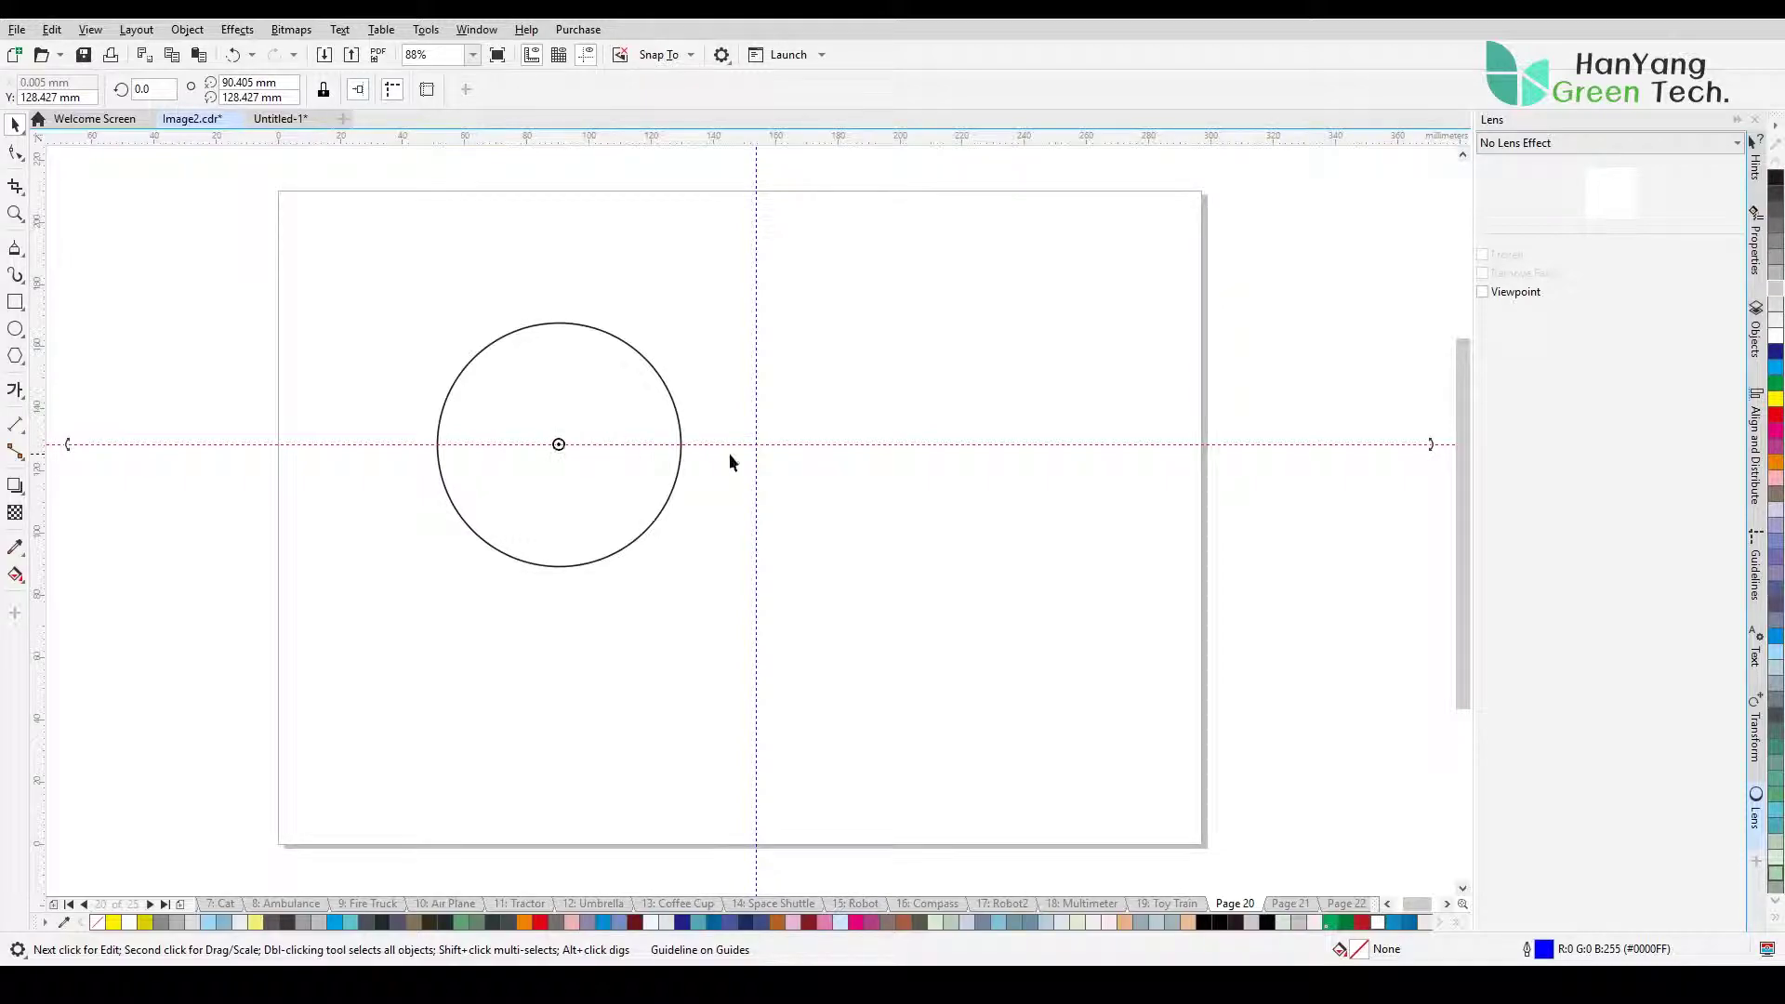
left_click_drag(845, 450, 838, 542)
Step: Draw a closed four-sided body about 101 by 116 mm from the circle's intersections with the slanted guideline, with a 0.5 mm outline
left_click(15, 249)
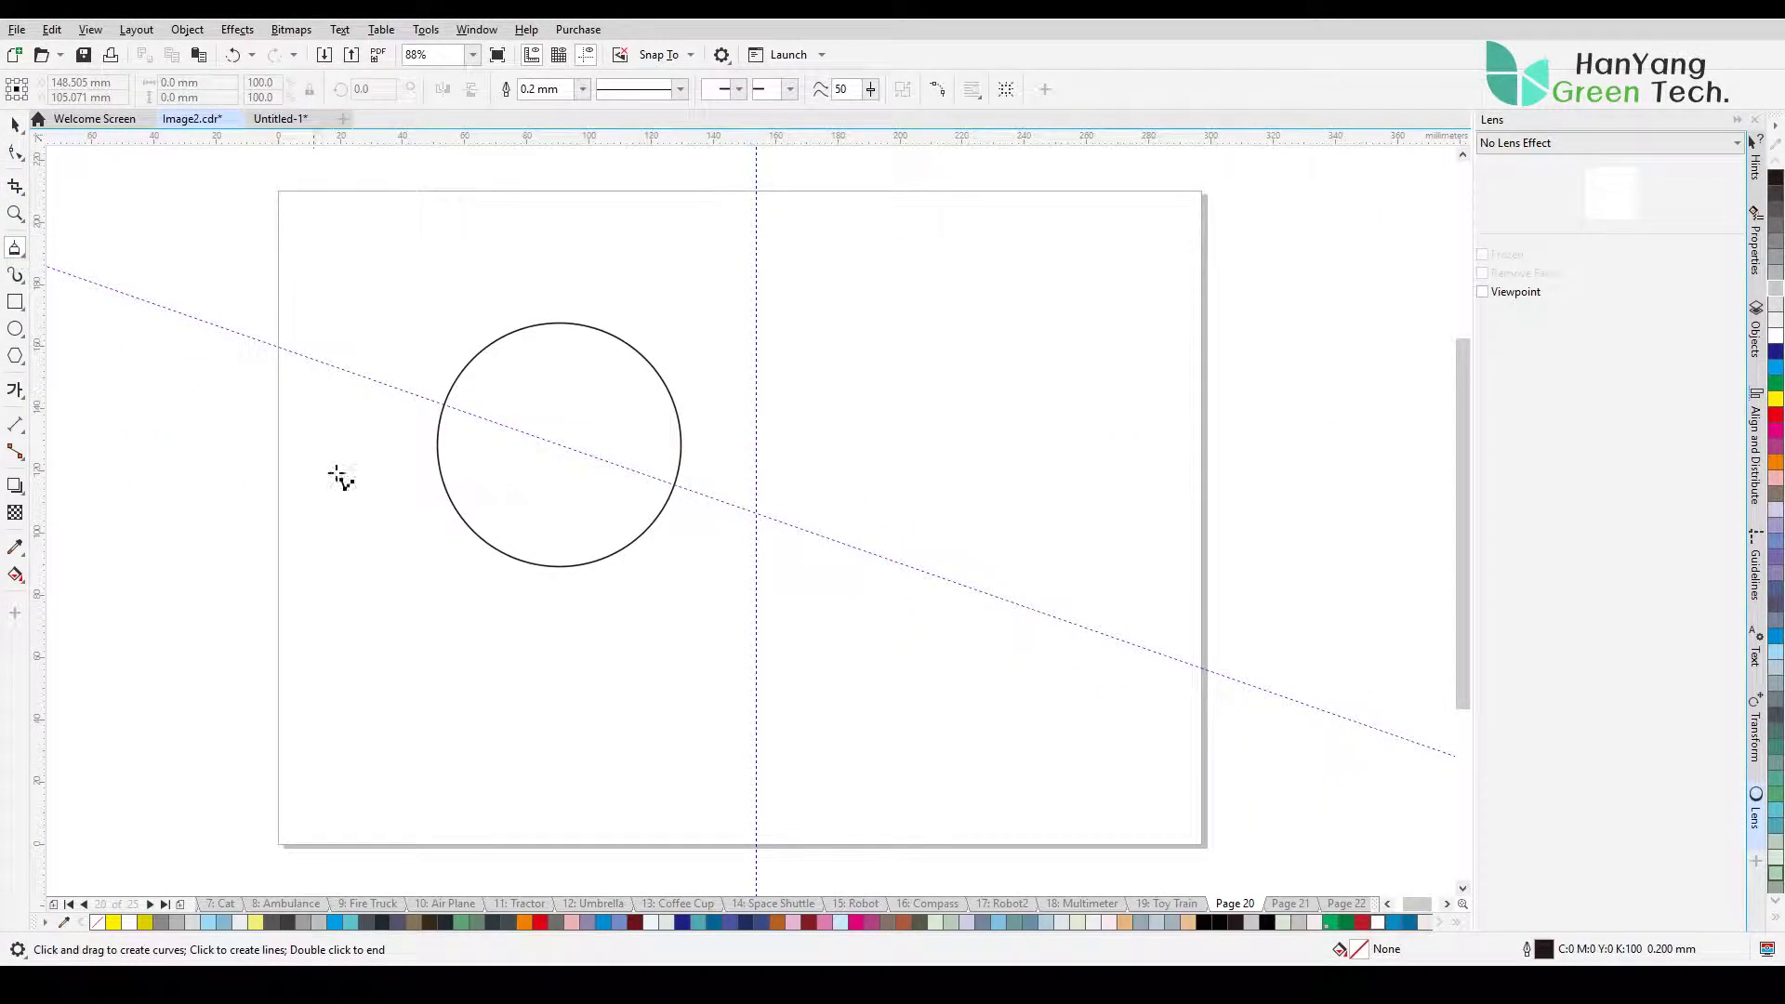
left_click(444, 403)
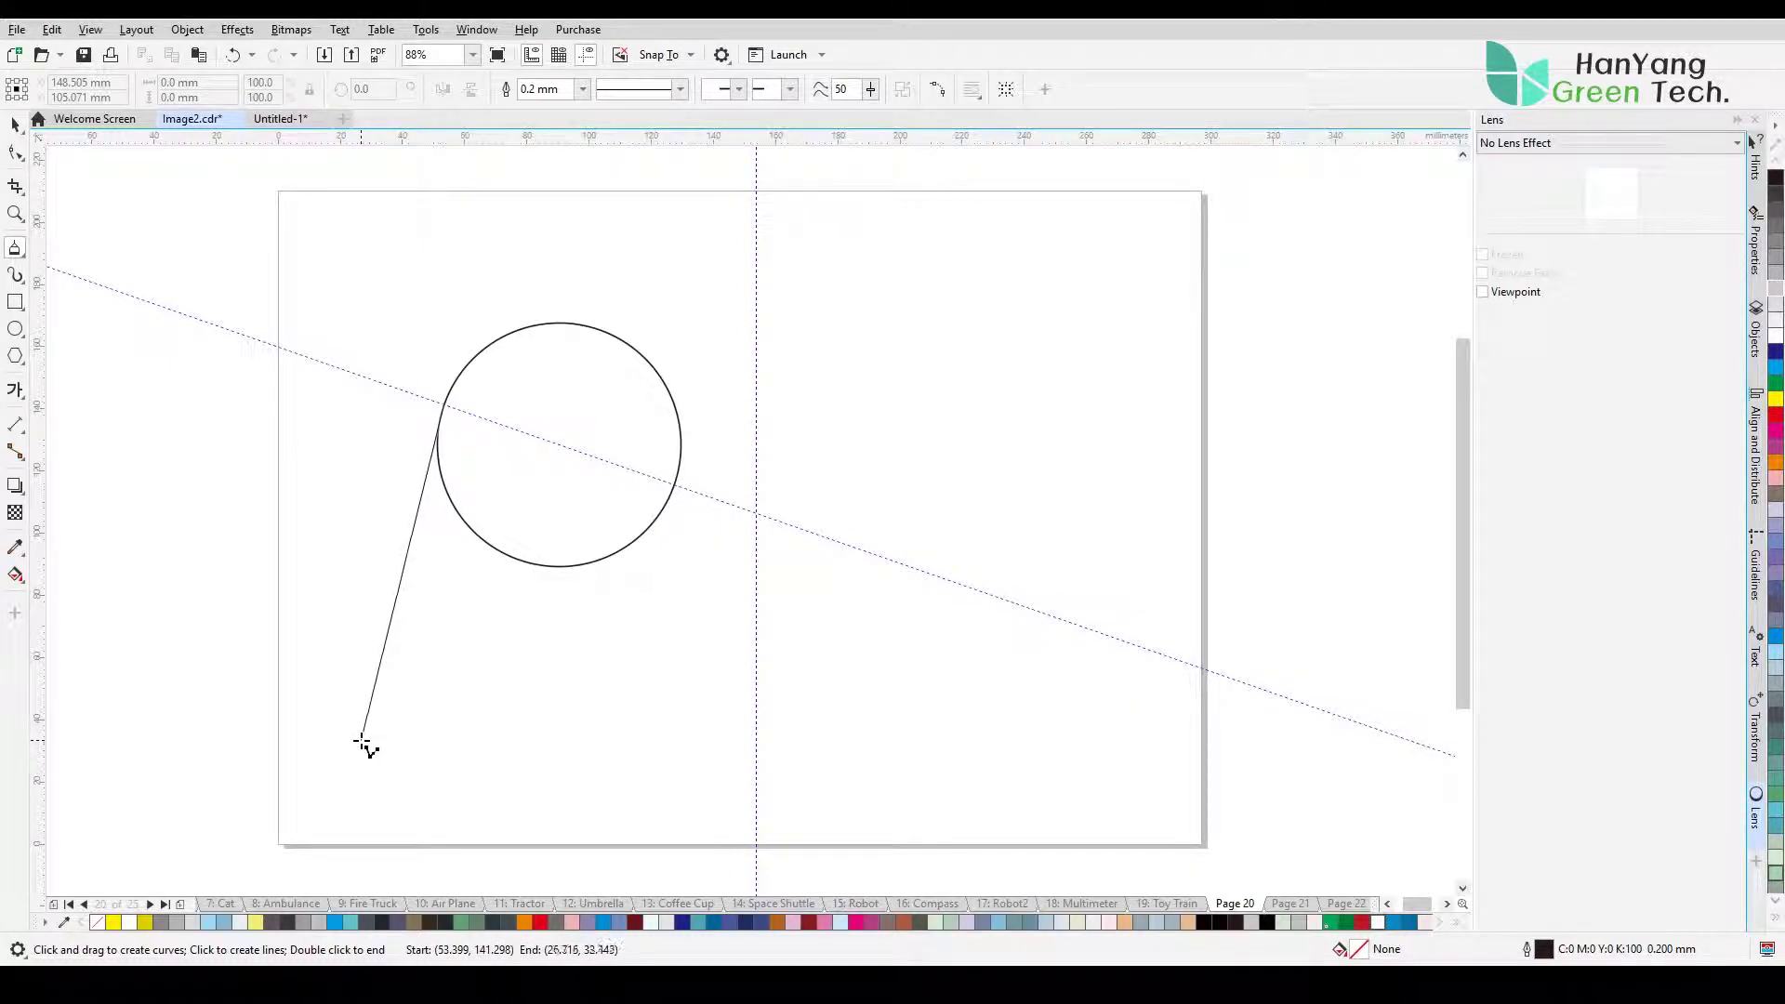
left_click(360, 718)
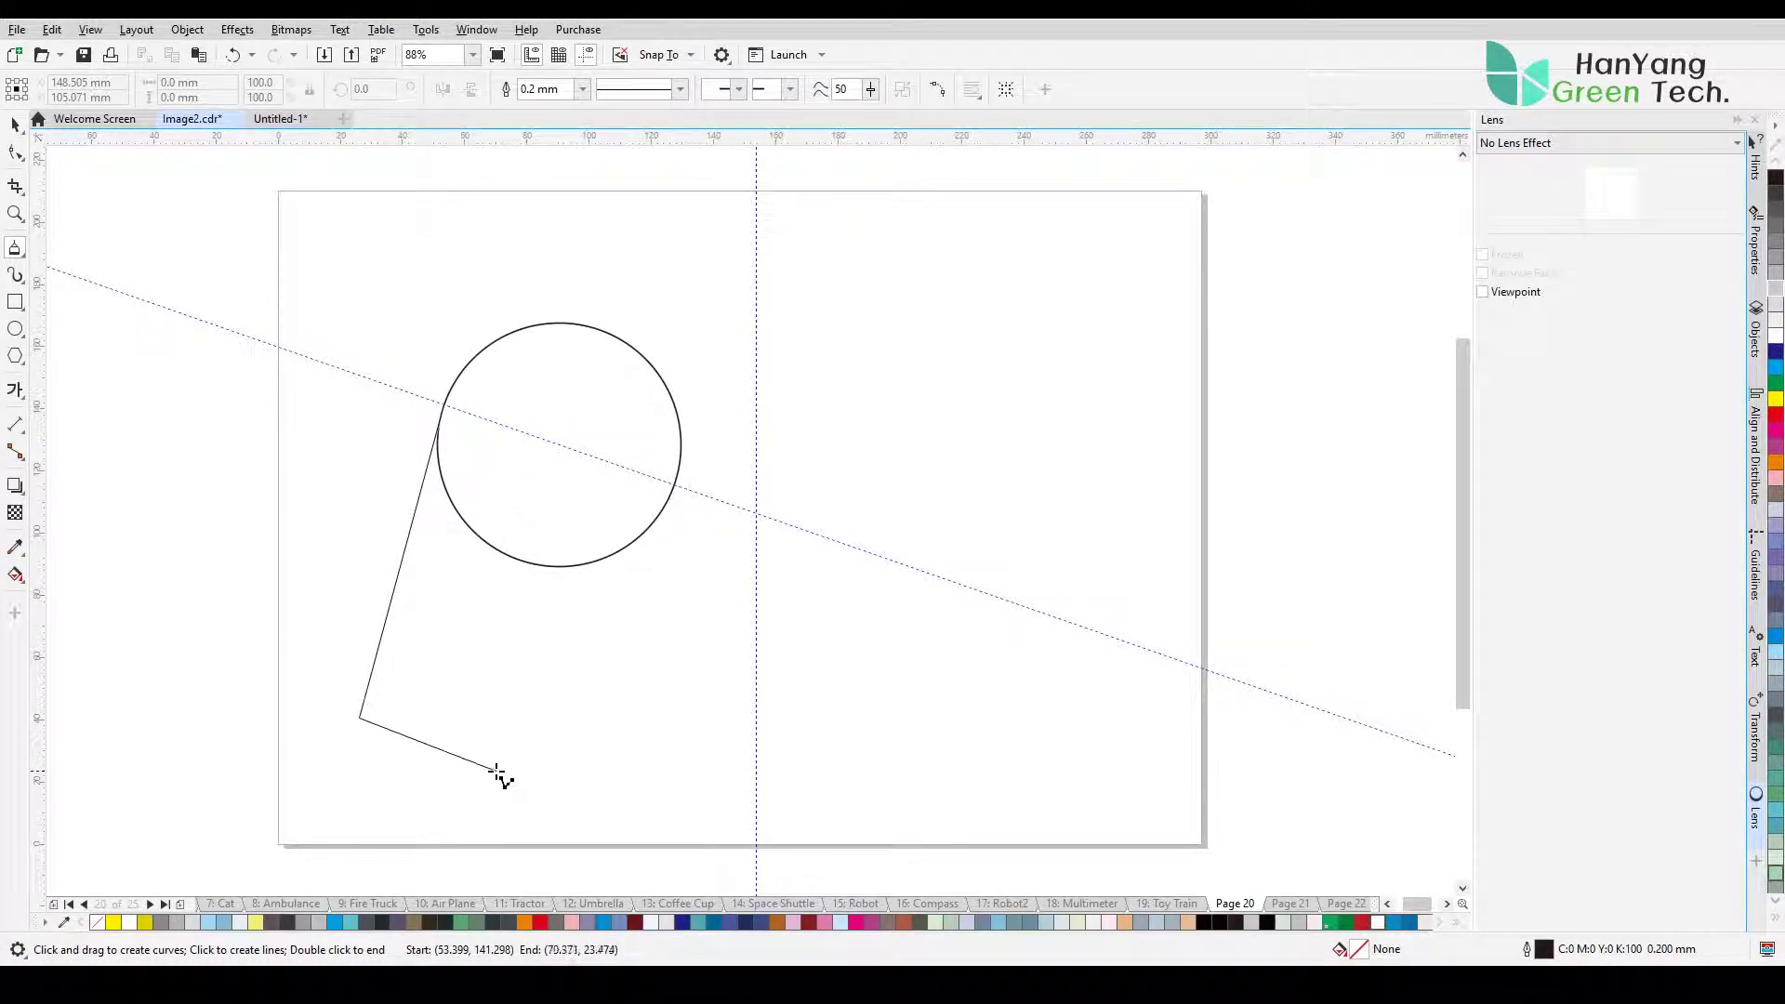
left_click(533, 766)
left_click(674, 483)
left_click(445, 405)
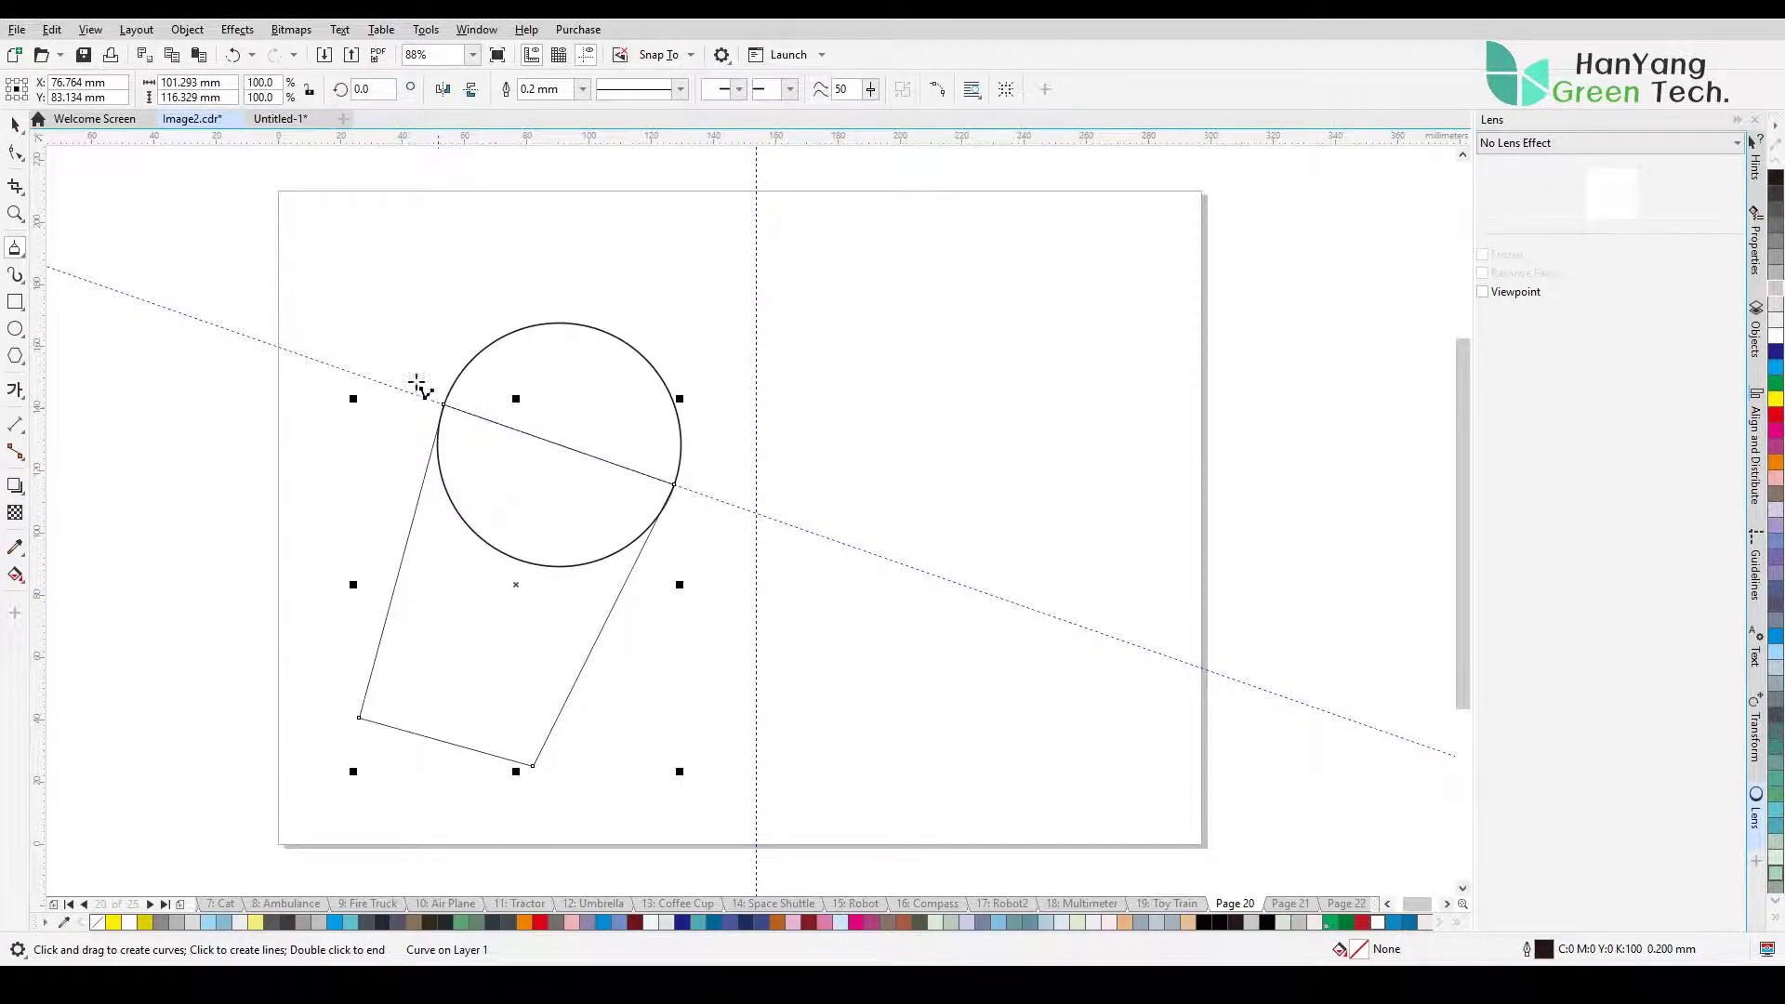
key("space")
left_click(582, 90)
left_click(546, 178)
Step: Convert the body's lower edge to a curve and bend it outward into a rounded end
left_click(424, 761)
left_click(445, 742)
left_click(14, 153)
left_click(444, 729)
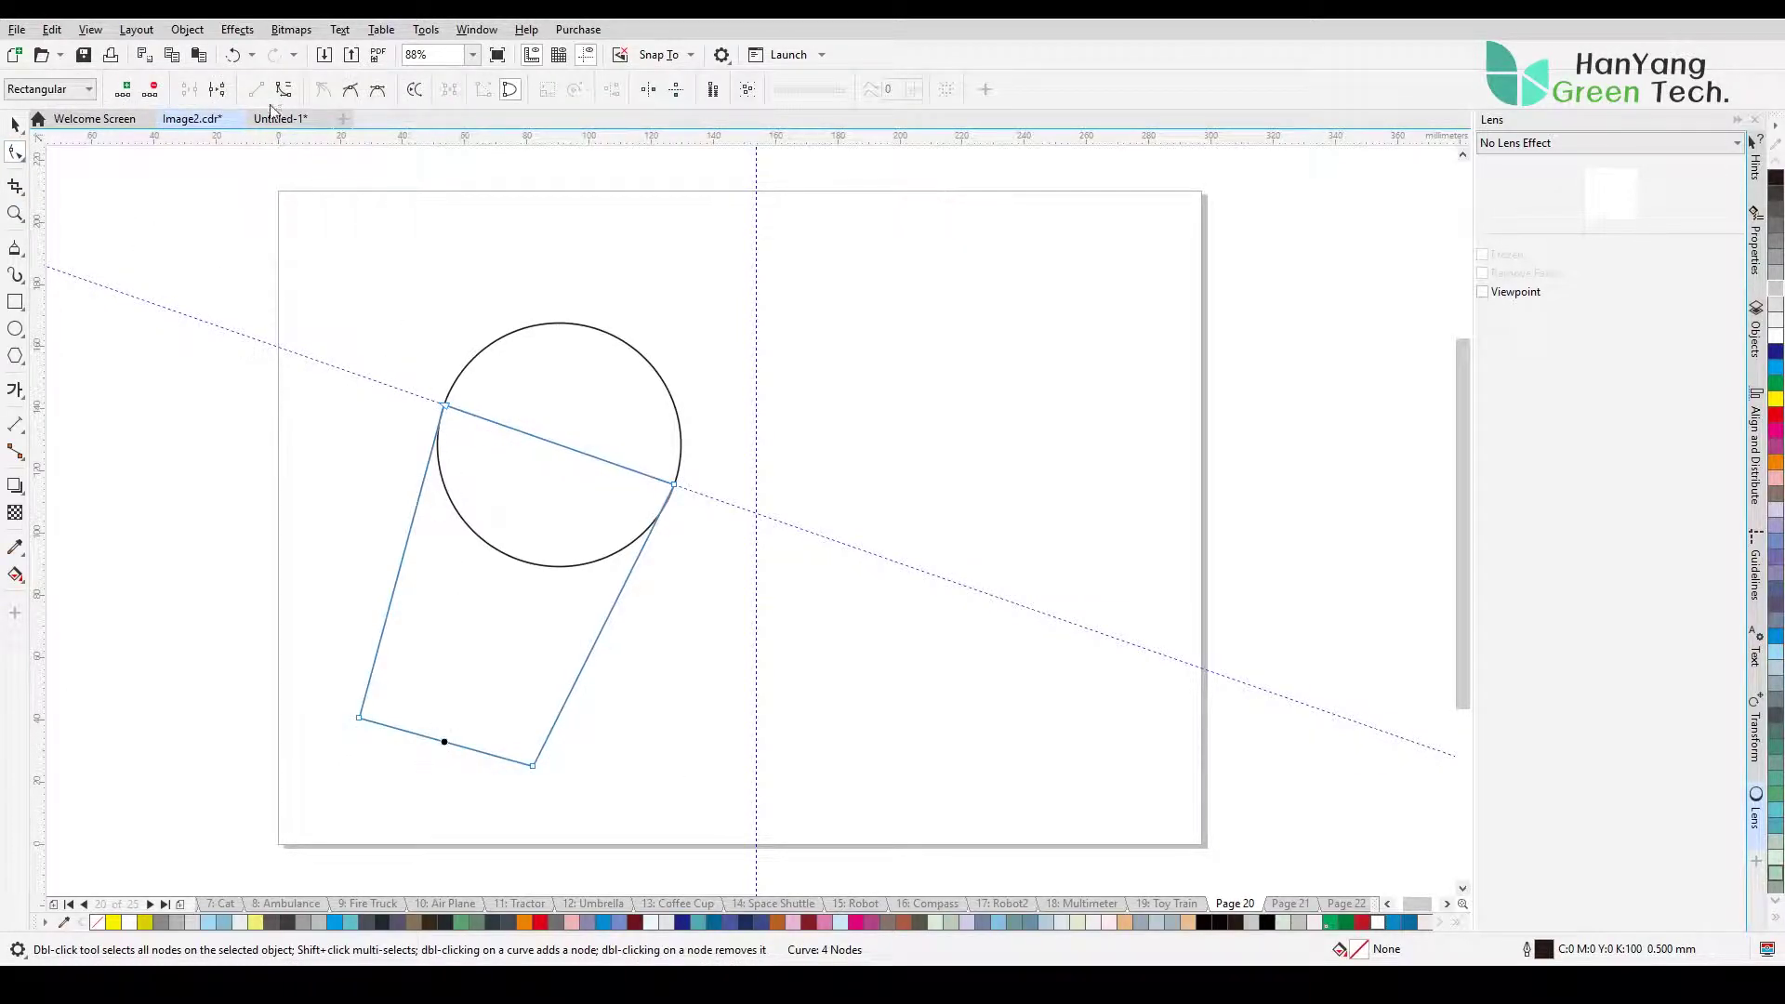
left_click_drag(465, 756, 469, 831)
left_click(359, 718)
left_click_drag(371, 798, 363, 798)
Step: Fill the circle with 10% black and the body with a darker grey, and order the body behind the circle
left_click(13, 126)
left_click(311, 465)
left_click(680, 428)
left_click(1774, 304)
left_click(1775, 320)
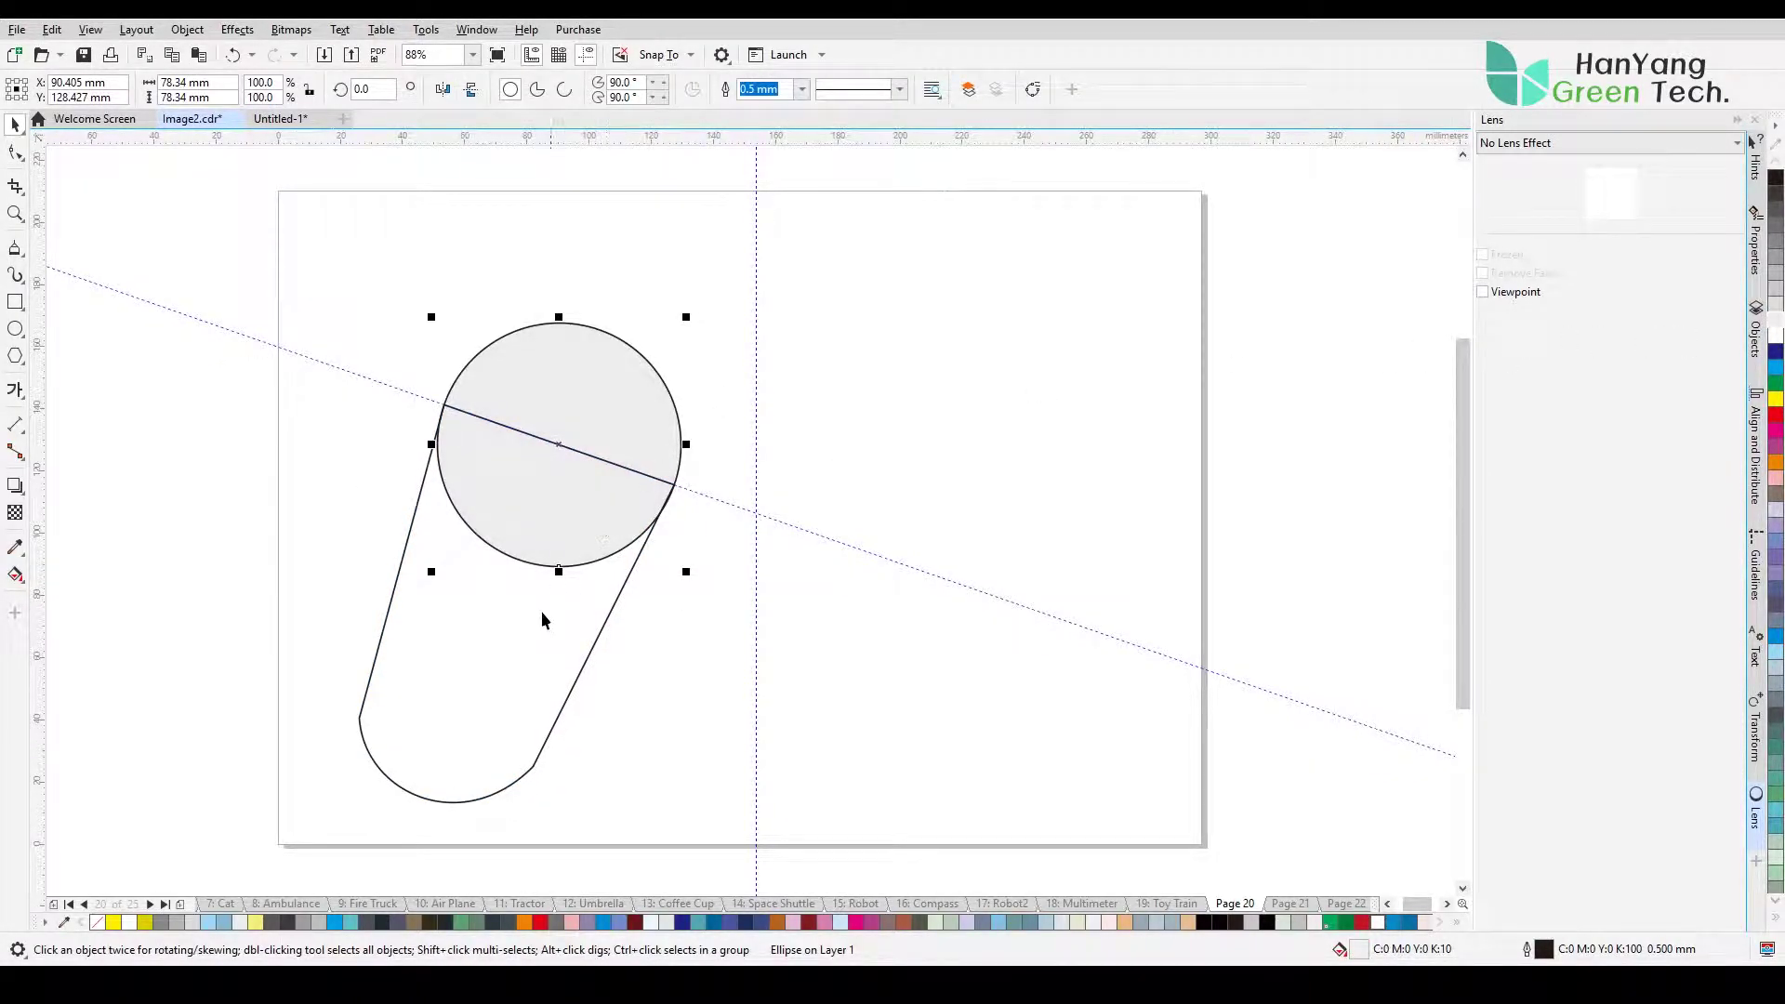
left_click(517, 654)
left_click(1775, 279)
key("ctrl+Page_Down")
Step: Remove the slanted guideline and place a horizontal and a vertical guideline through the circle's centre
left_click(884, 498)
key("z")
left_click_drag(371, 287, 727, 588)
left_click_drag(39, 488, 770, 232)
left_click_drag(681, 139, 771, 528)
left_click(382, 398)
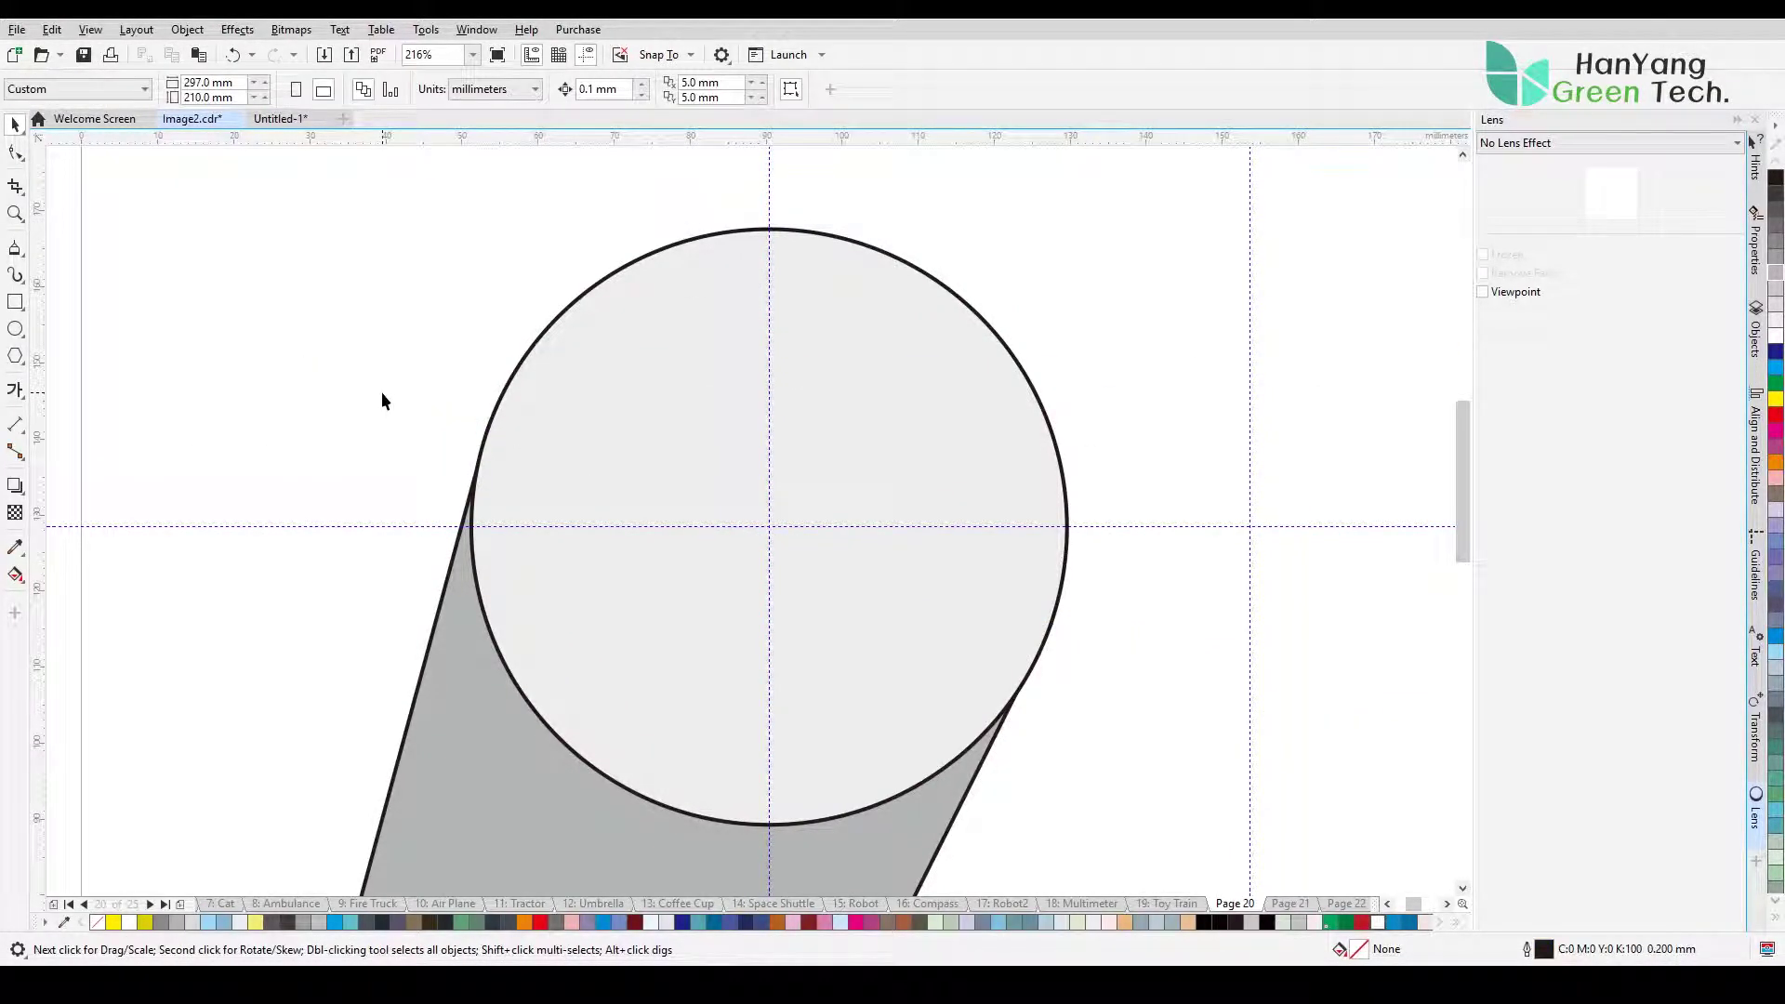
Step: Draw an upright rectangle about 23.5 by 56.1 mm centred on the circle's guideline intersection
key("F6")
left_click_drag(769, 527, 771, 339)
left_click_drag(825, 526, 864, 526)
left_click_drag(770, 343, 769, 307)
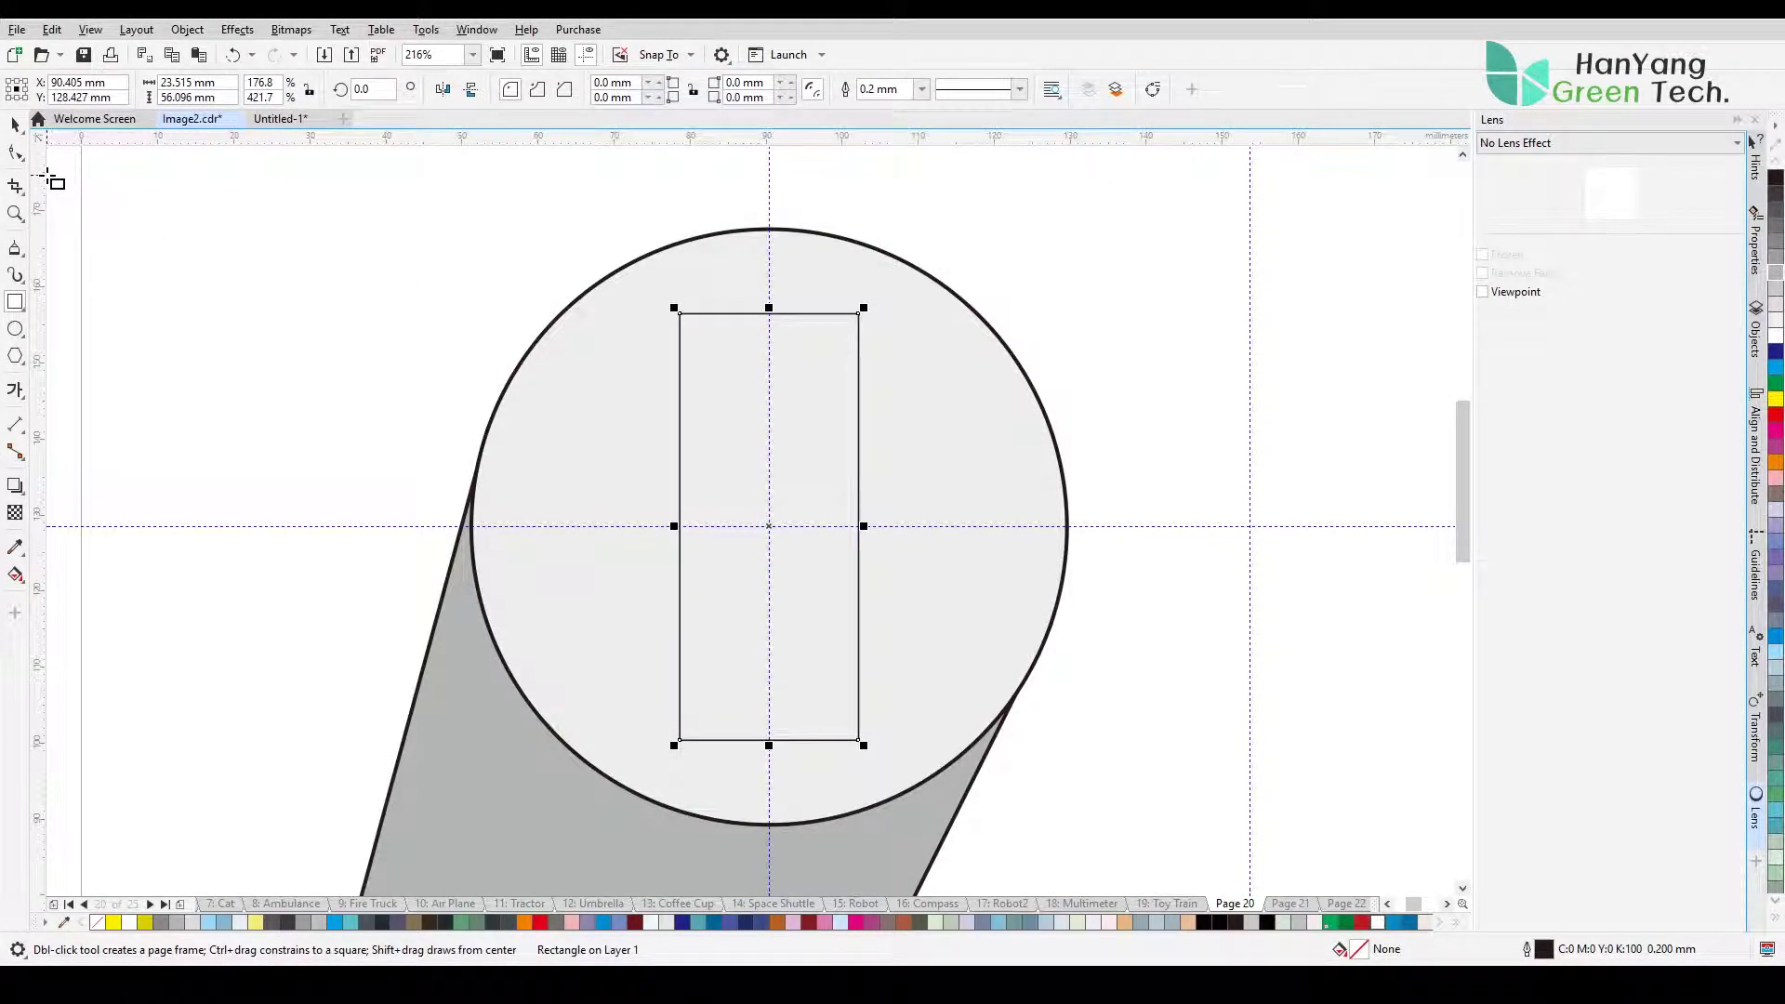
Step: Round all four corners of the upright rectangle to a radius of about 4 mm
key("F10")
left_click_drag(680, 319, 717, 319)
key("space")
key("Escape")
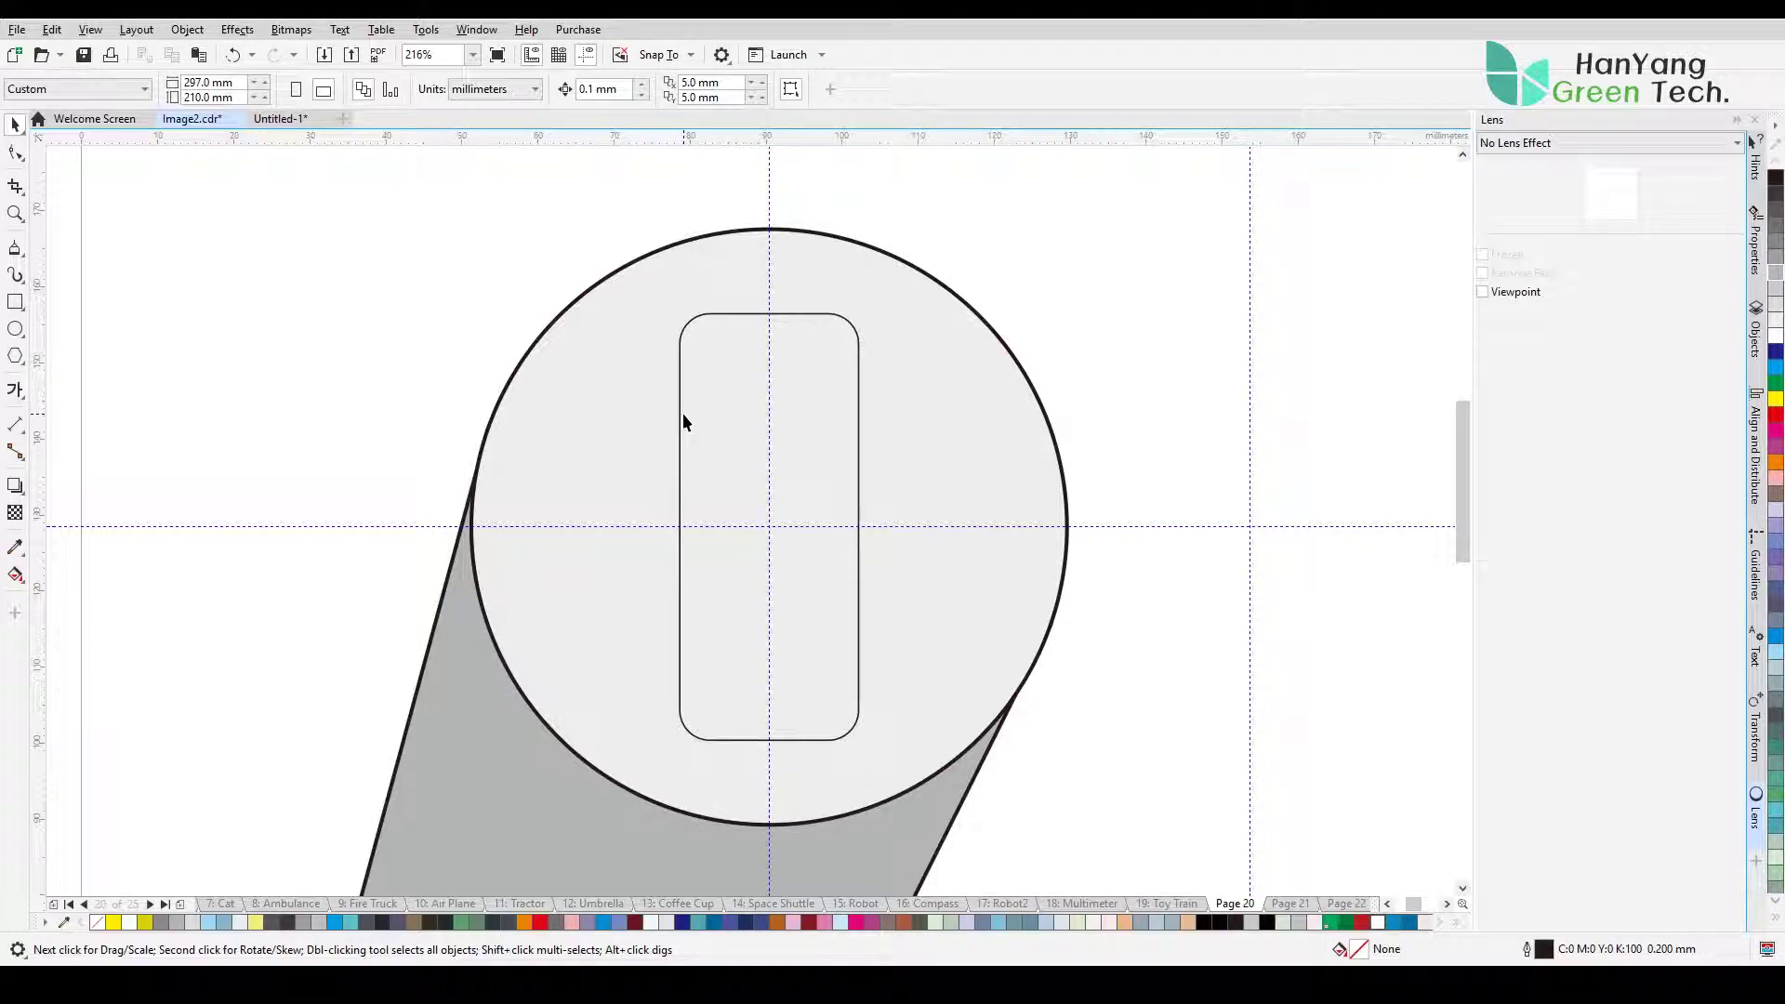
Step: Draw a square about 7.9 mm wide in the slot's upper part and mirror a copy about 3.6 mm high directly below it
key("F6")
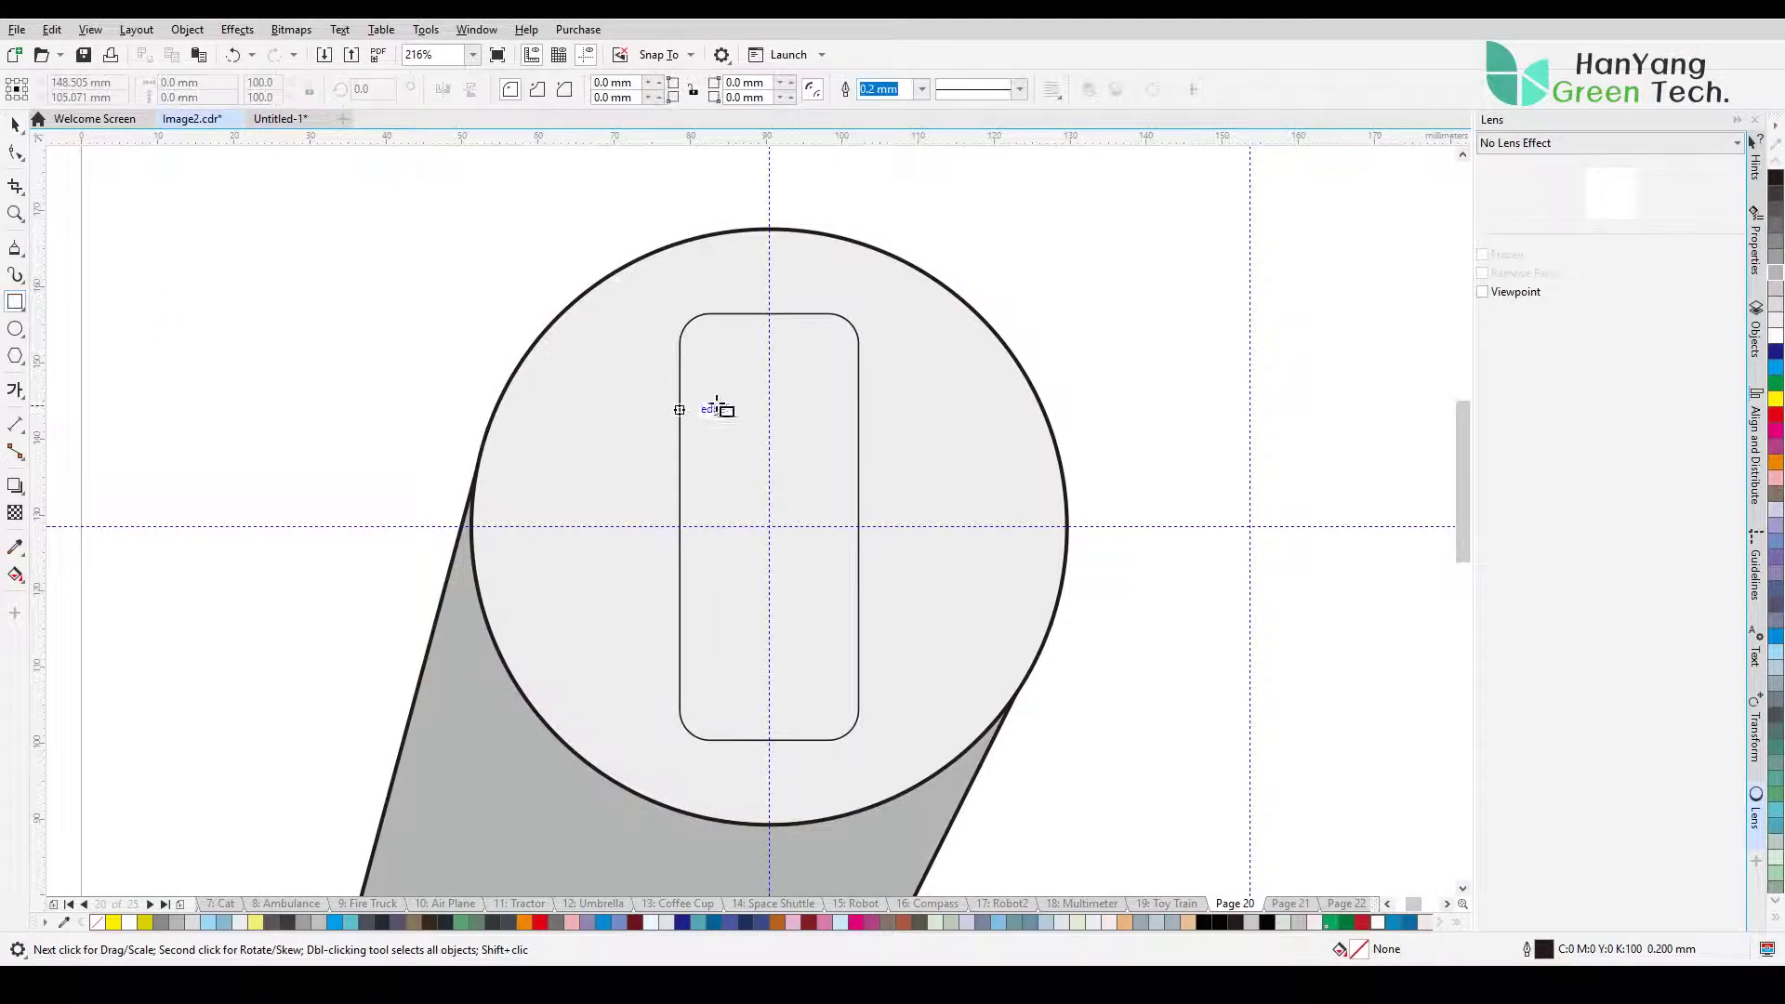
mouse_move(768, 385)
left_mouse_down()
mouse_move(799, 412)
mouse_move(768, 415)
left_mouse_up()
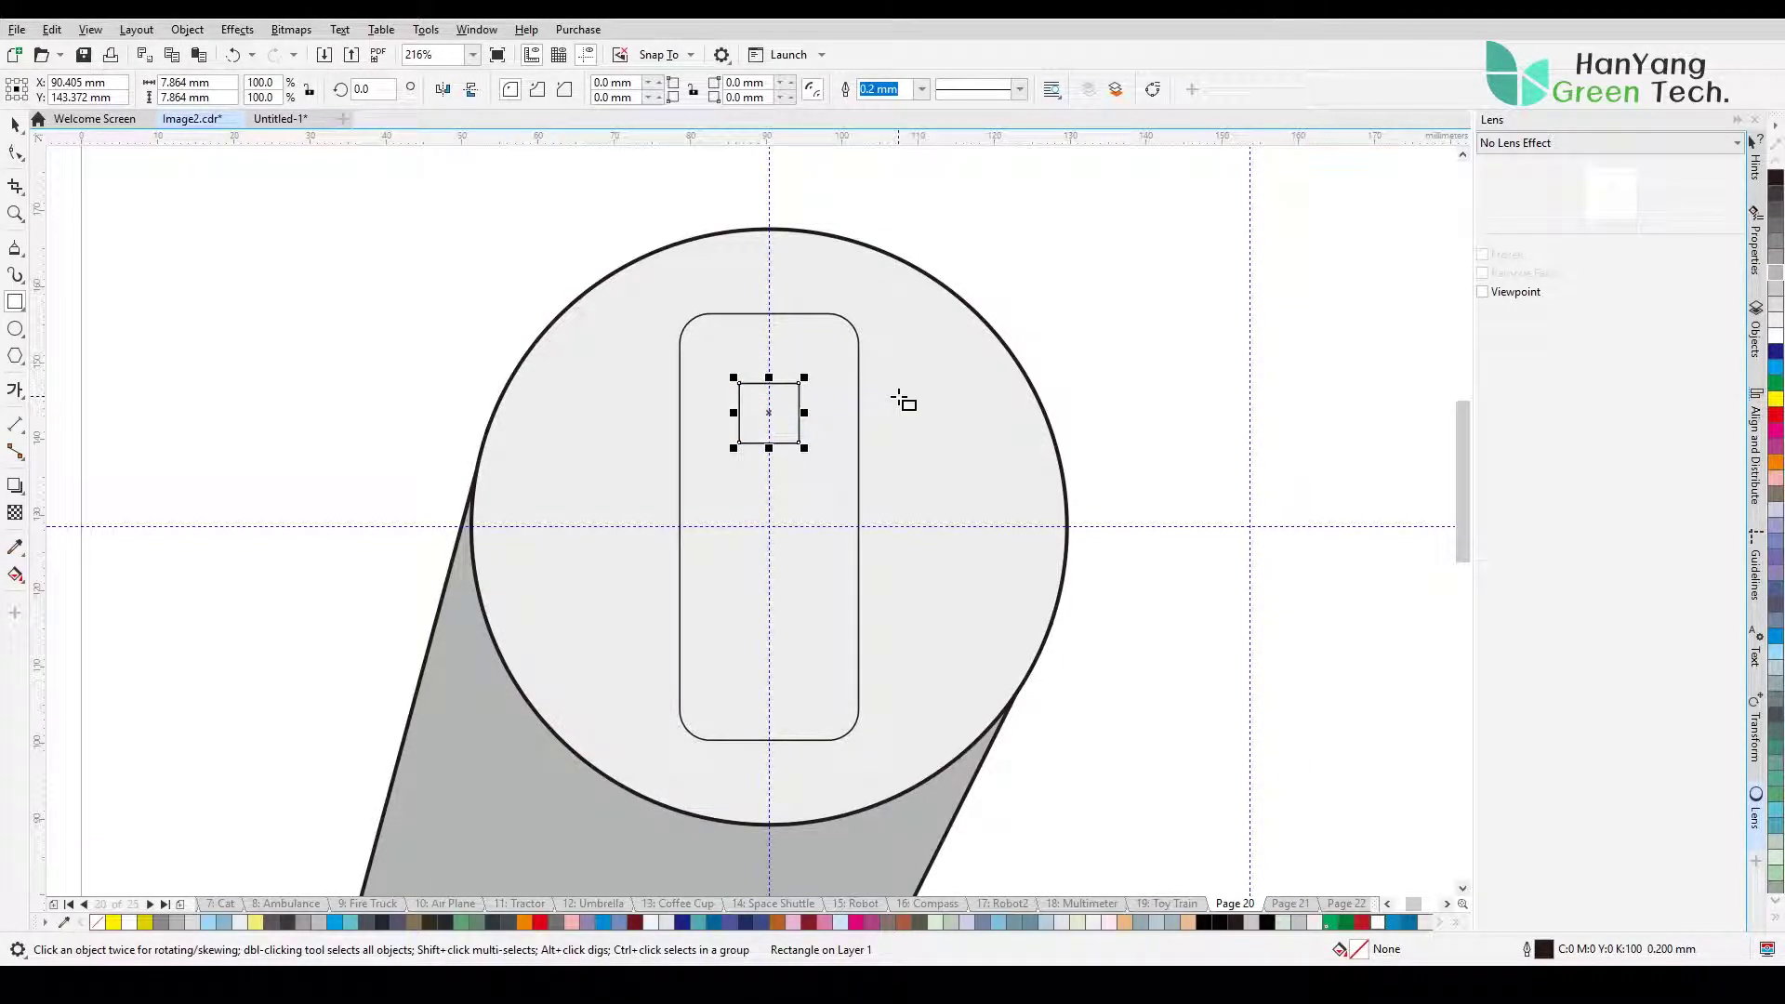
key("F2")
left_click_drag(665, 355, 835, 476)
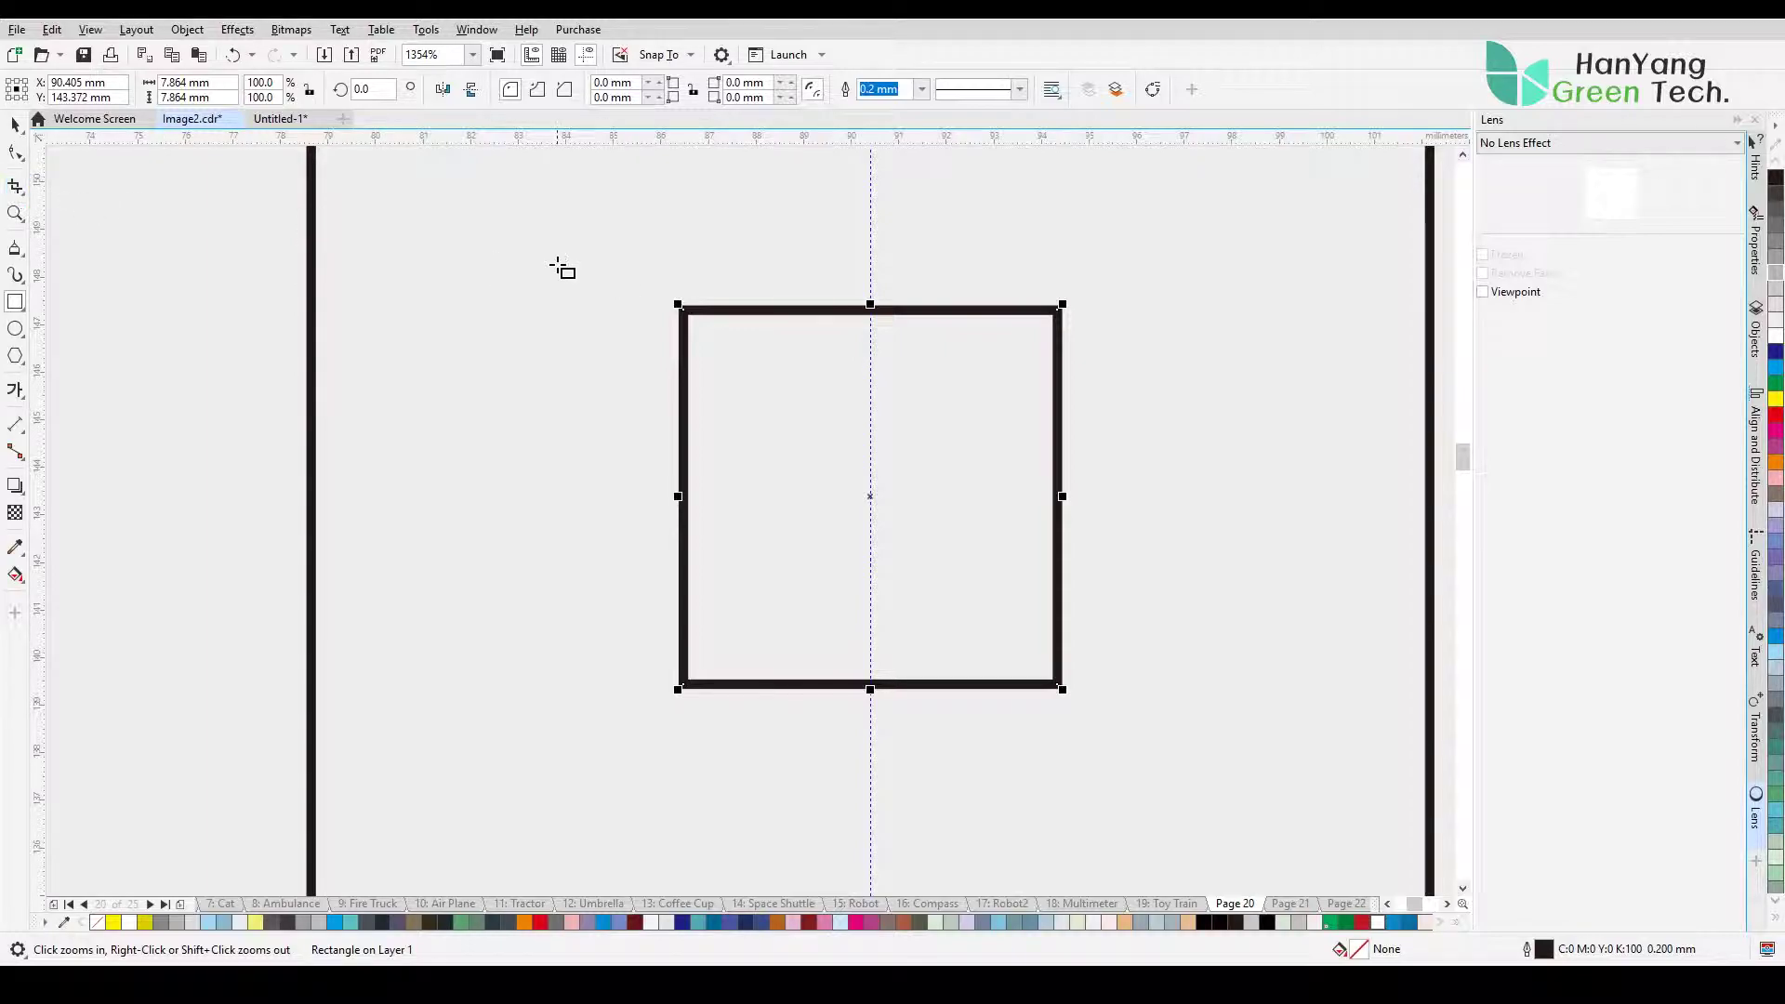
key("space")
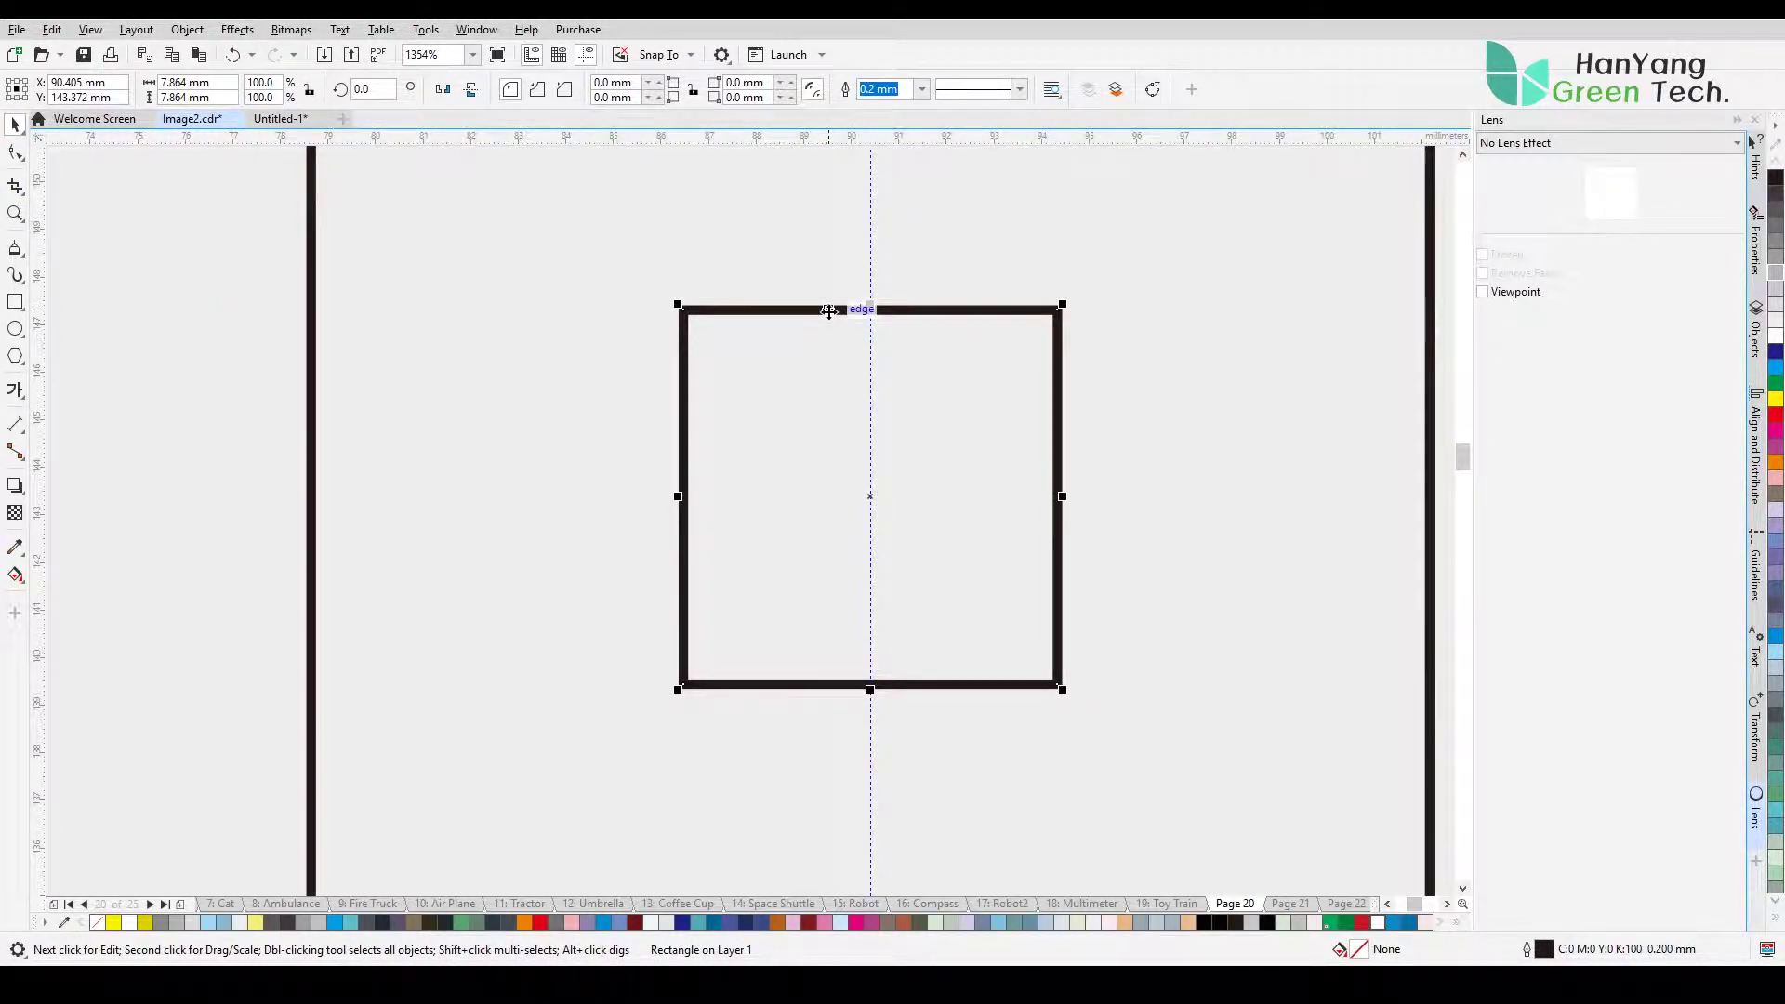
left_click_drag(871, 305, 892, 855)
right_click(892, 854)
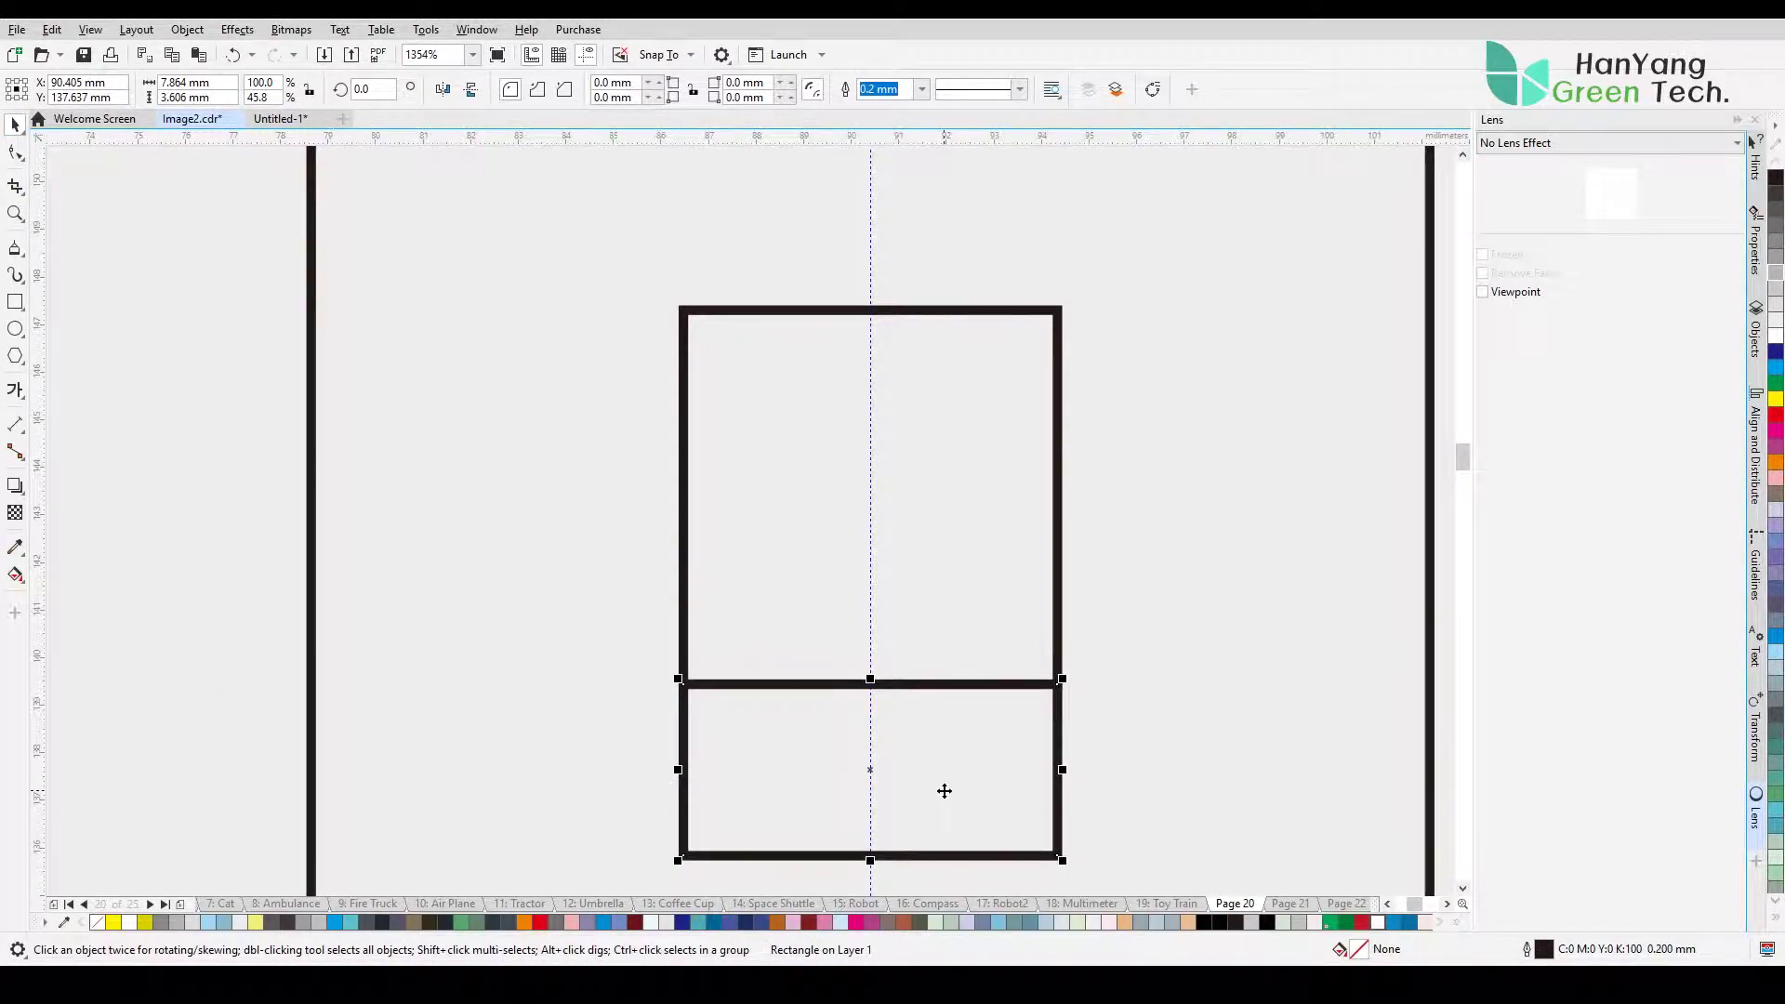
Step: Round the small square's upper corners to about 0.33 mm and set its lower corners' radius to 0
left_click(689, 354)
key("F10")
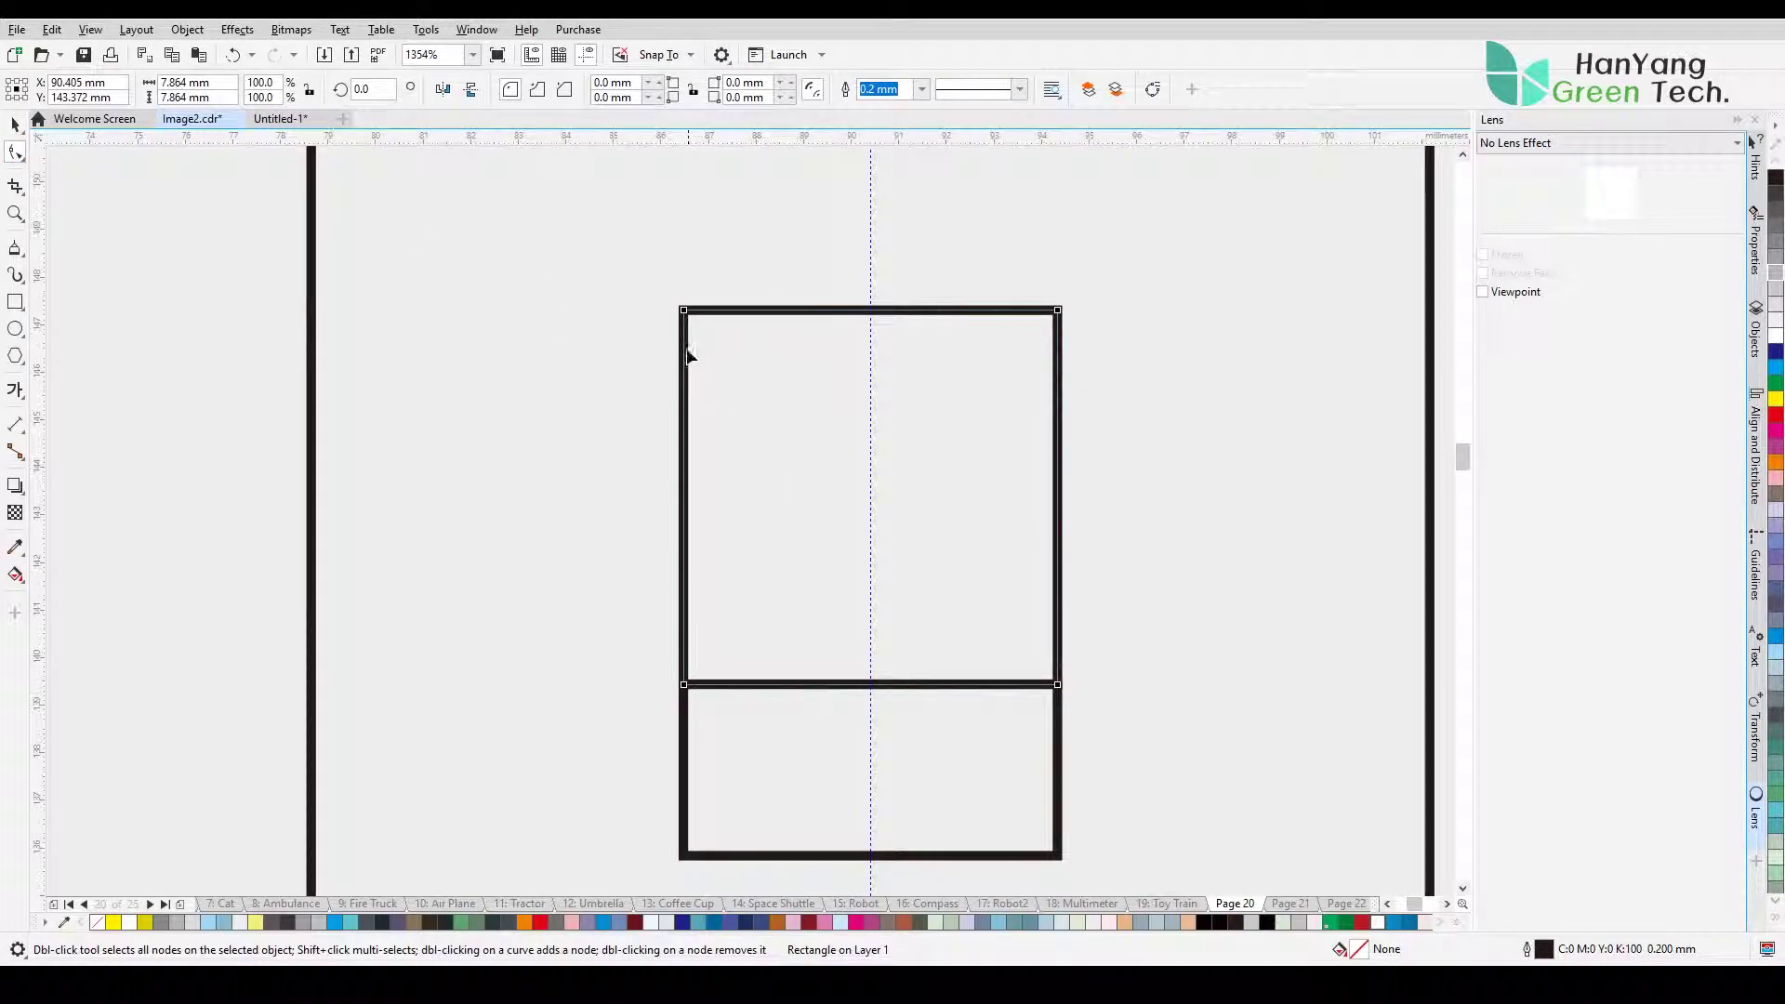
left_click_drag(685, 314, 687, 327)
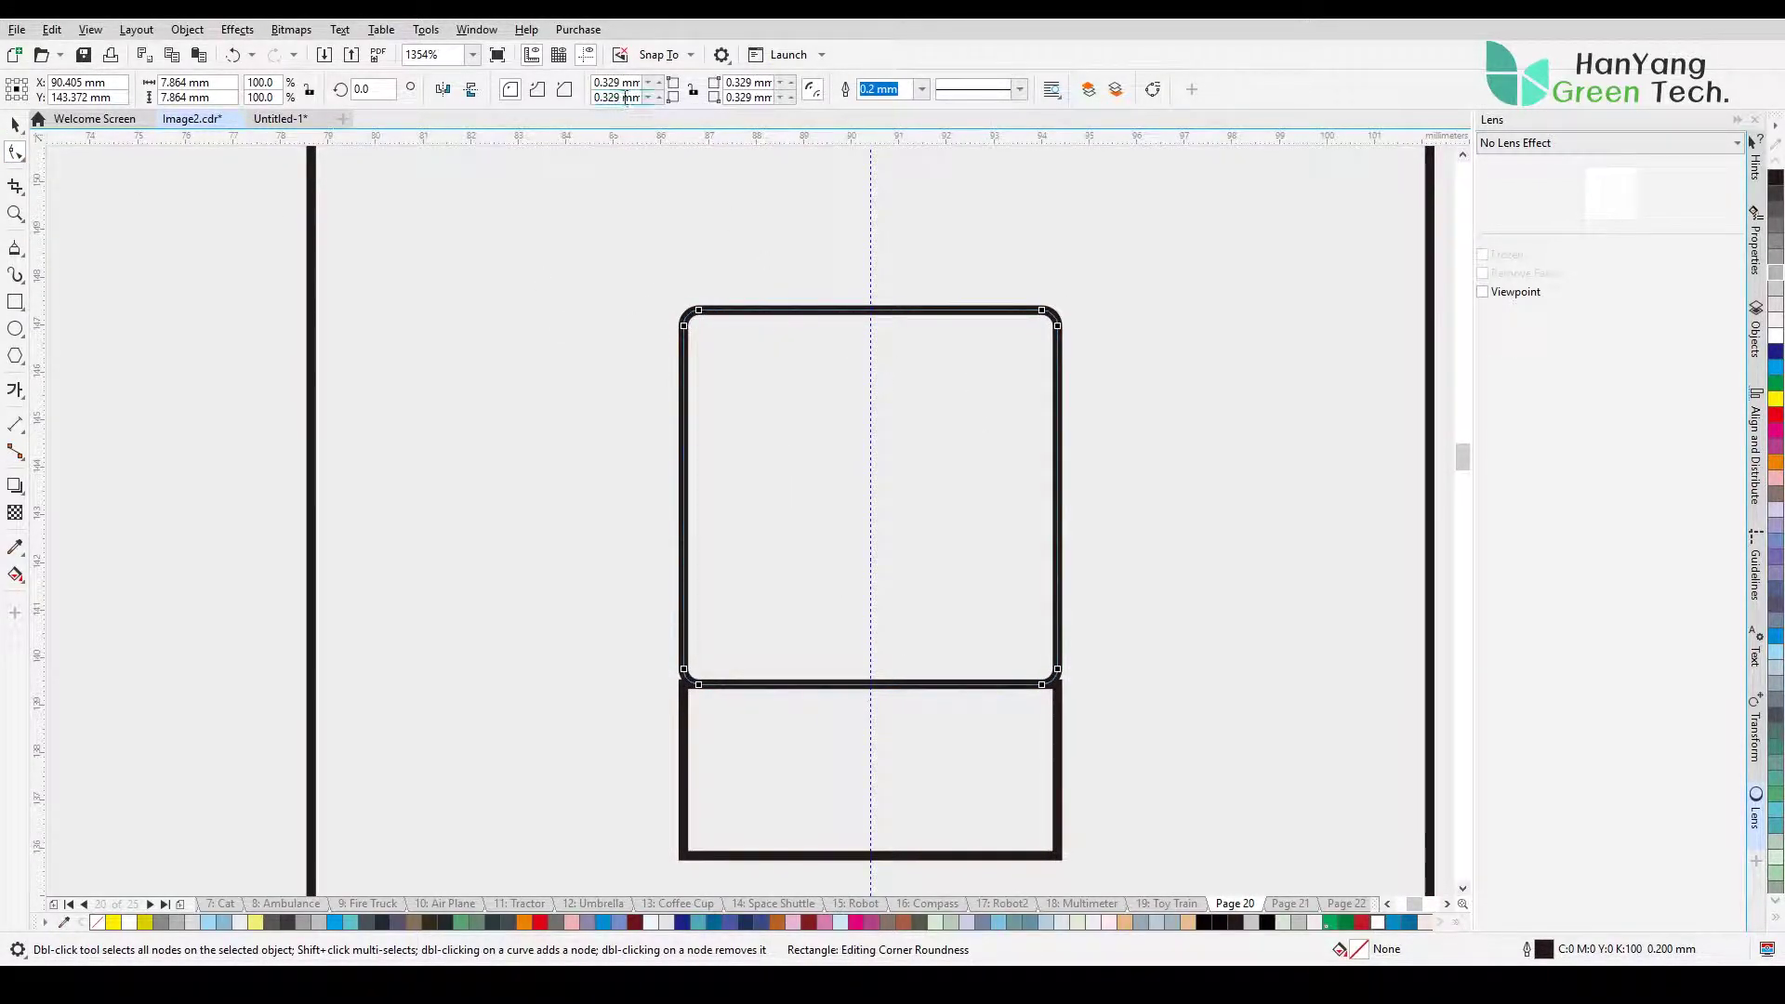
type("0")
key("Return")
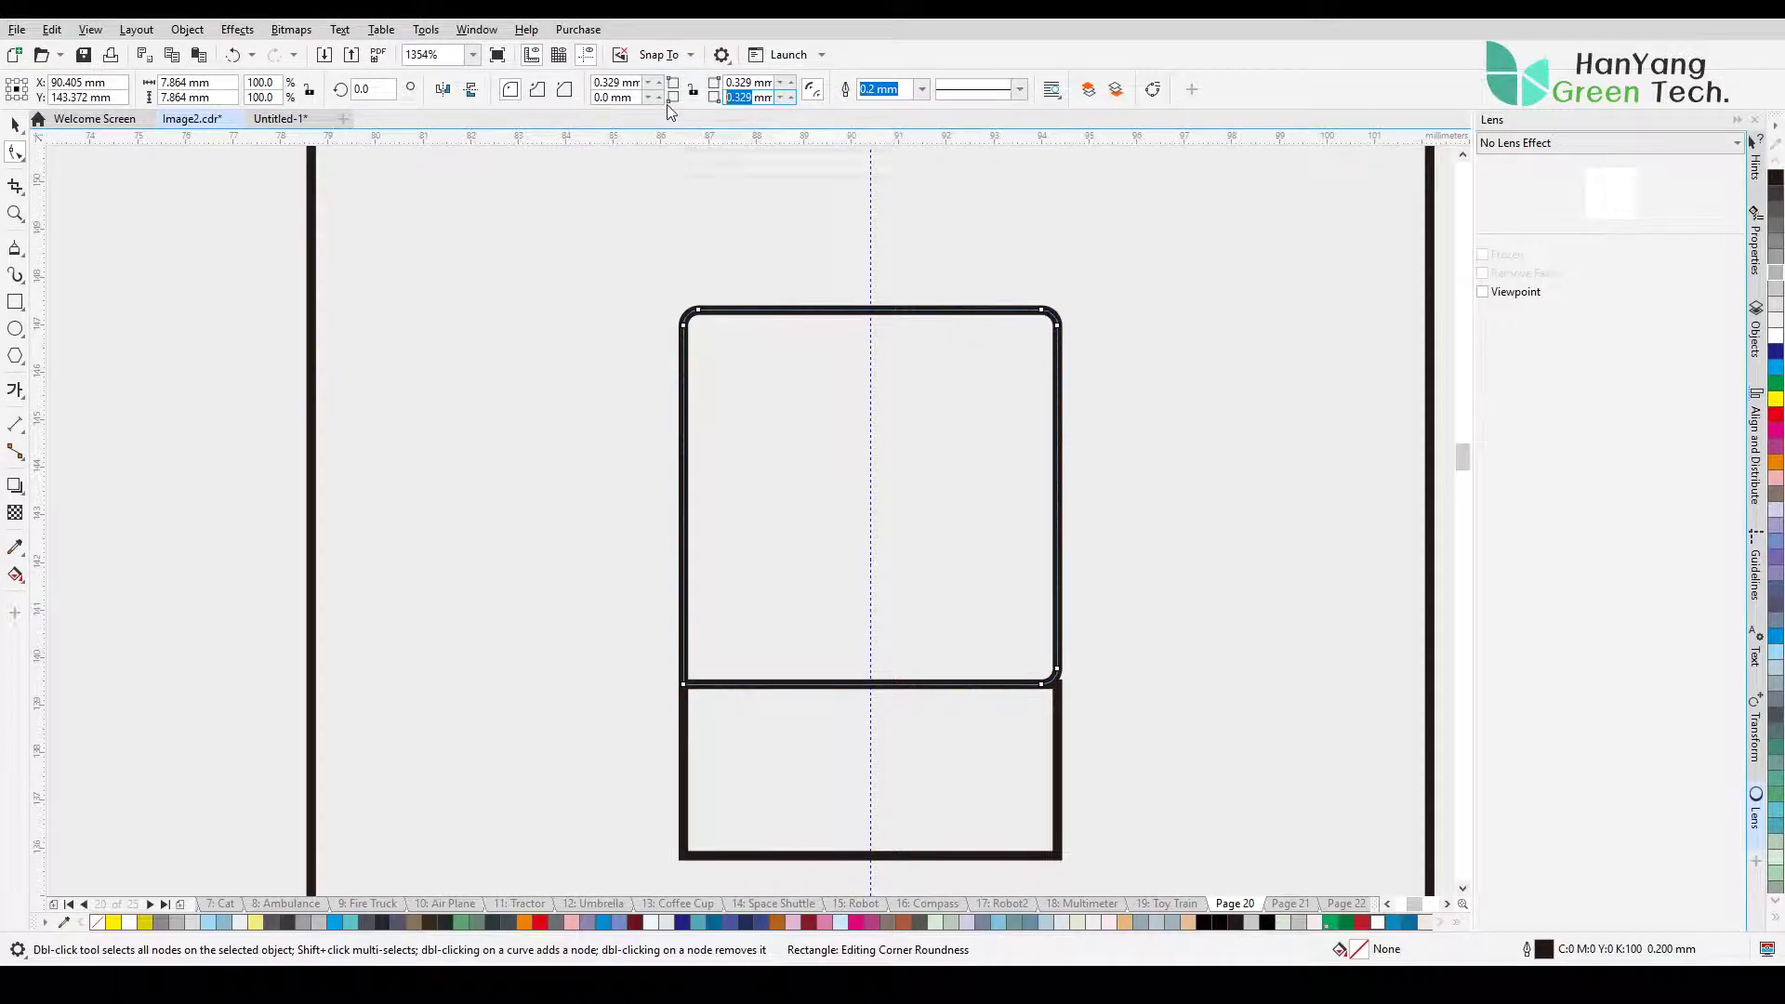
Step: Convert the small rectangle beneath the square to curves
left_click(15, 125)
left_click(824, 856)
right_click(825, 855)
left_click(865, 338)
Step: Add a node at the middle of the lower rectangle's bottom edge and delete both bottom corner nodes to form a triangle
left_click(16, 155)
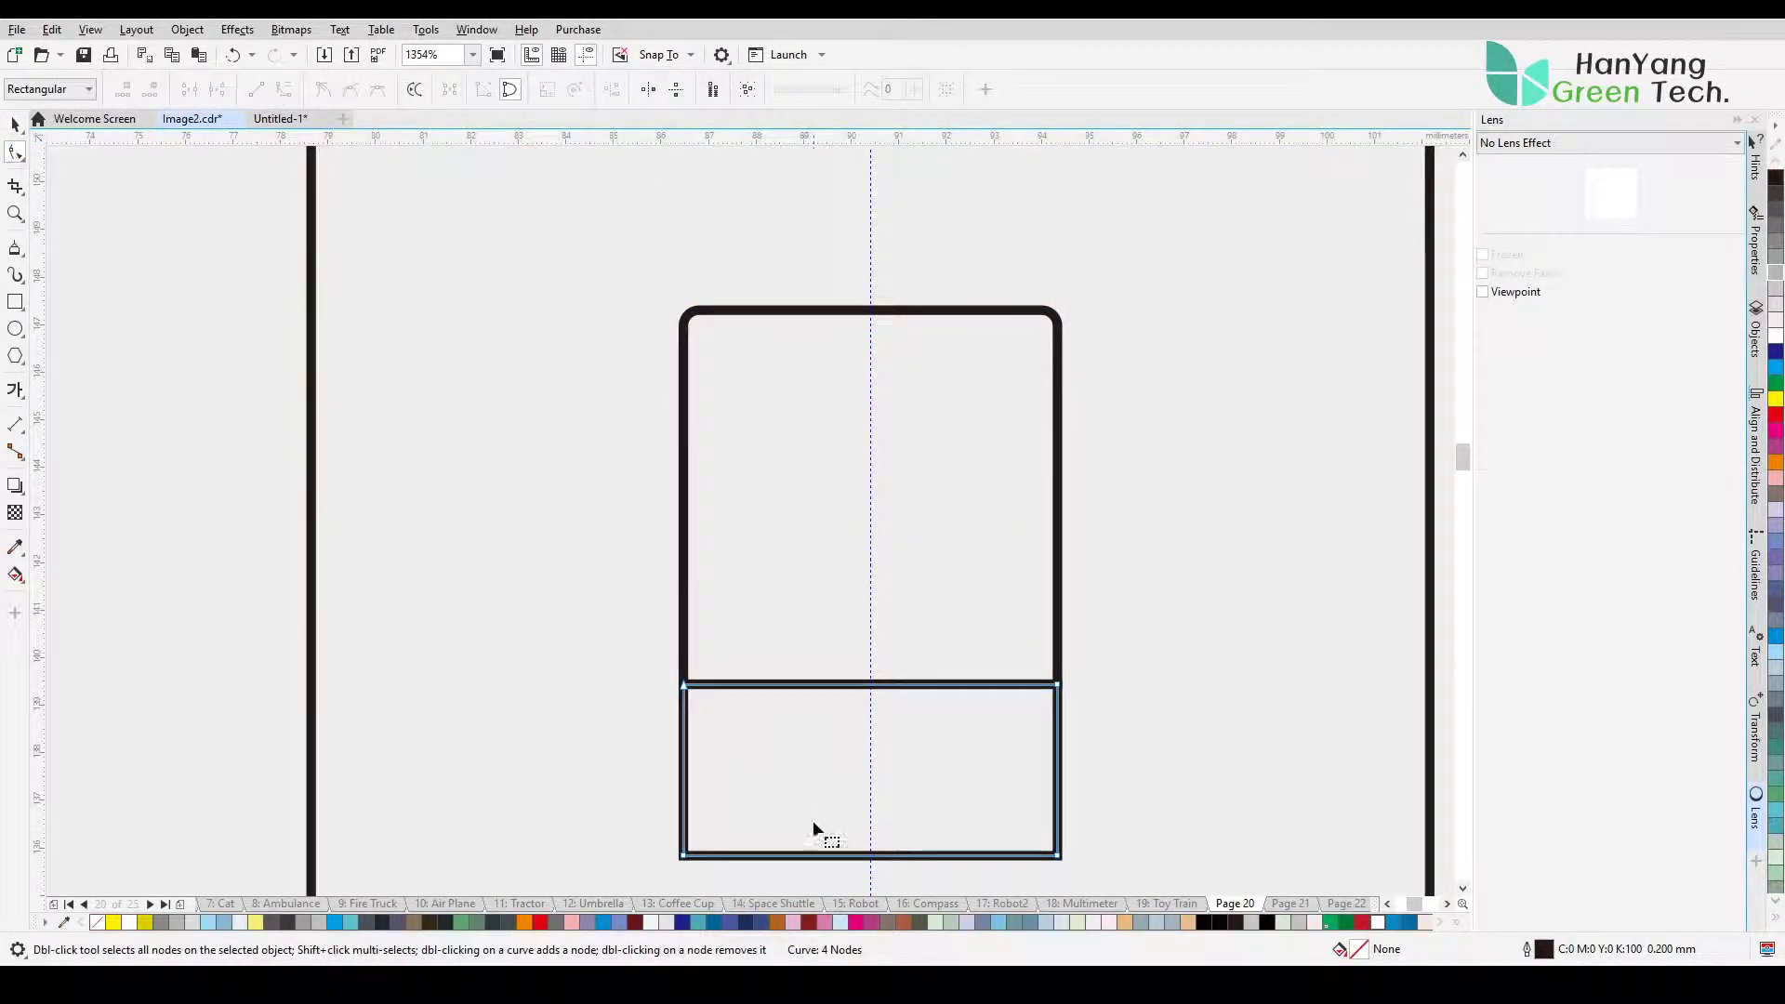
double_click(872, 856)
left_click_drag(713, 872, 714, 874)
right_click(686, 856)
left_click(737, 604)
left_click_drag(1093, 831, 1006, 878)
right_click(1056, 852)
left_click(1096, 546)
key("space")
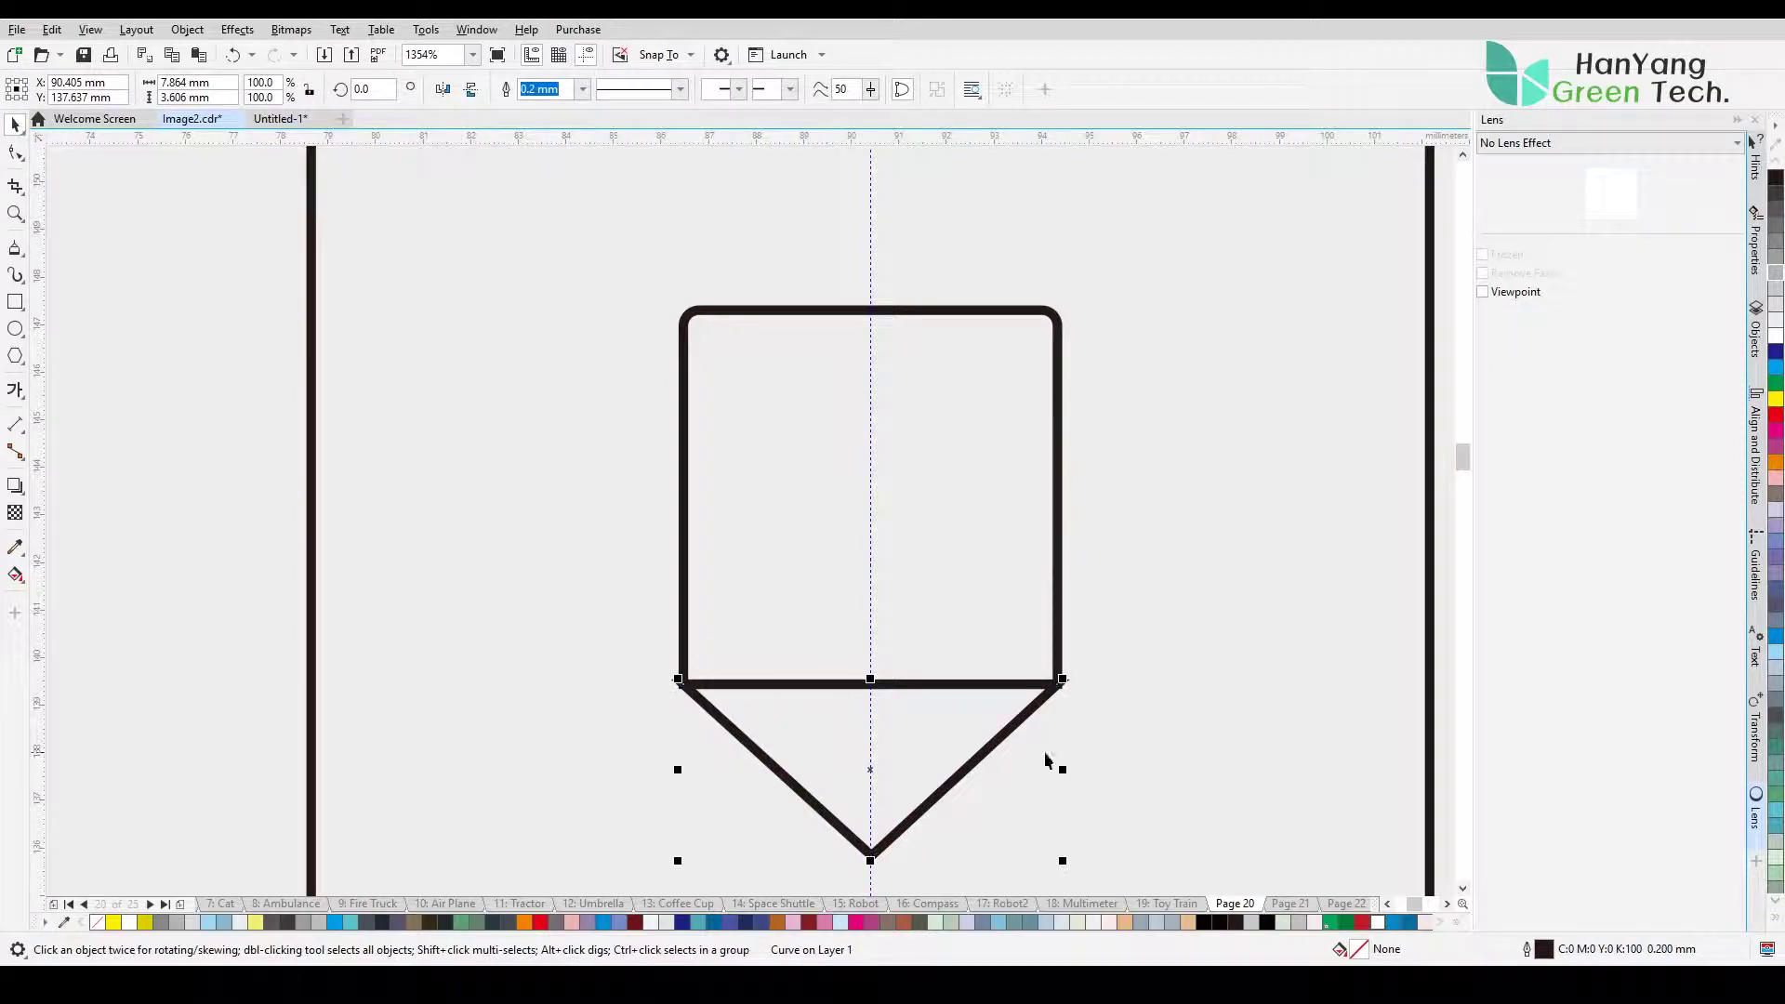
Step: Weld the small rounded square and the triangle below it into a single pentagon
left_click(1756, 240)
left_click(1163, 626)
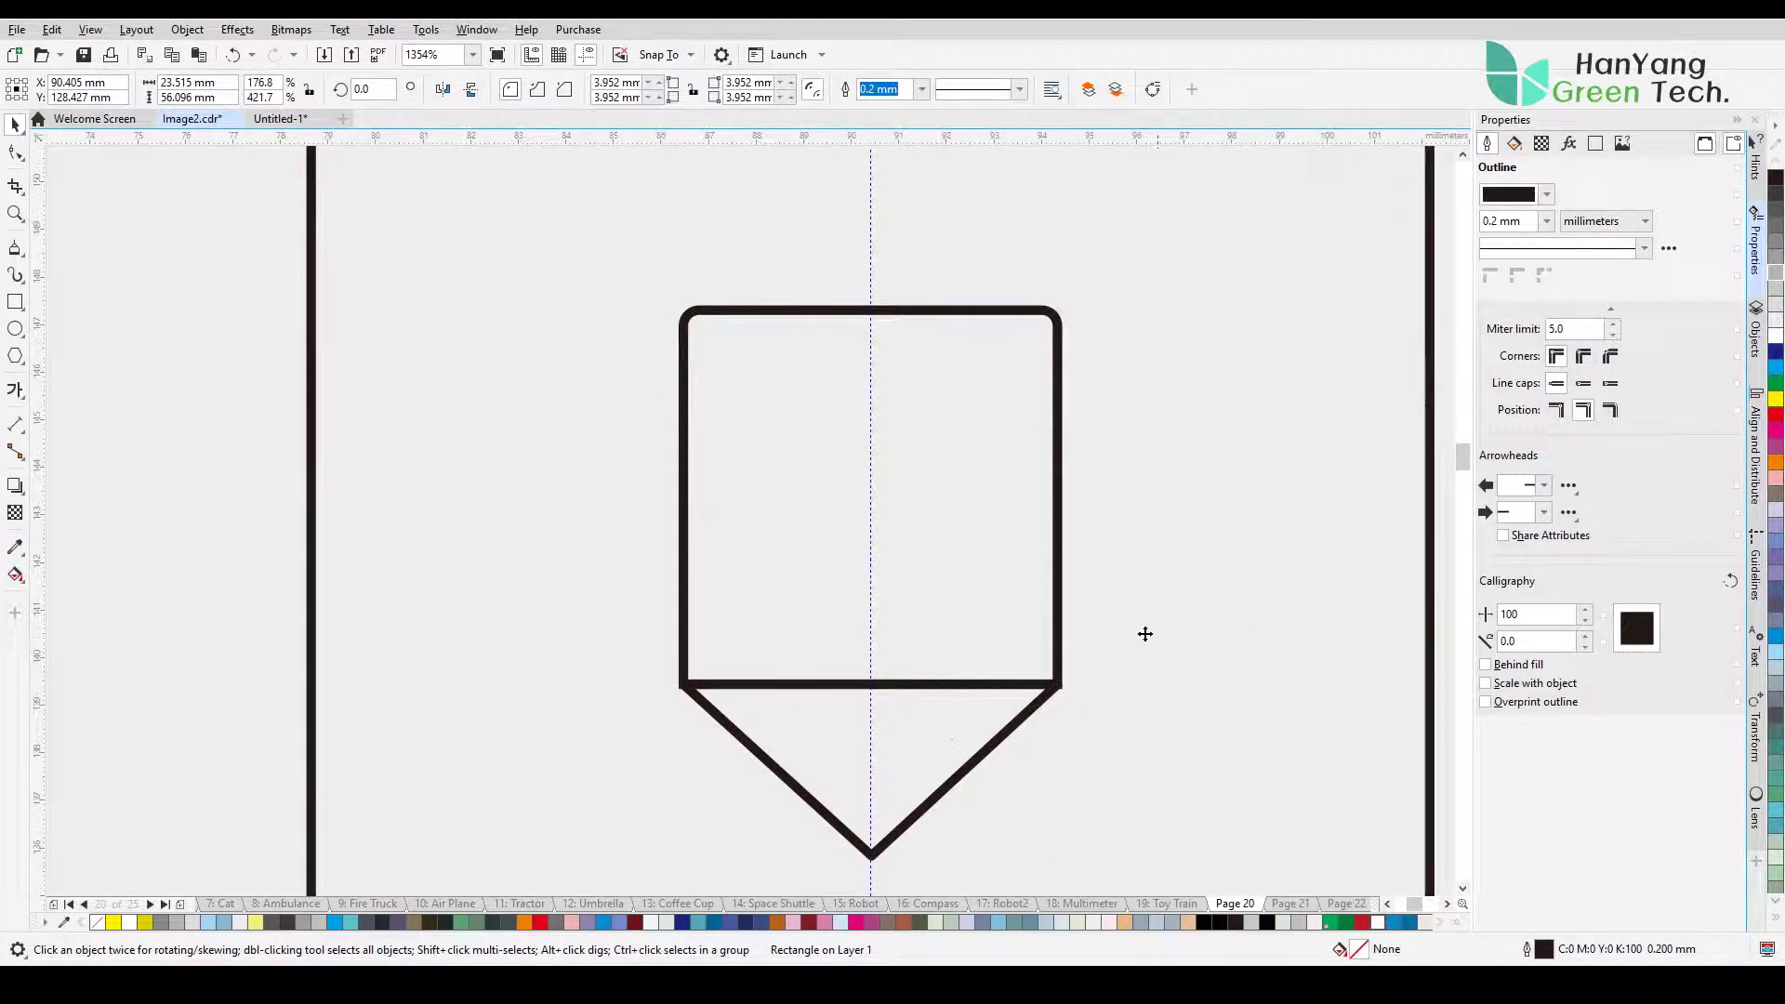
left_click(941, 739)
key("F4")
key("Escape")
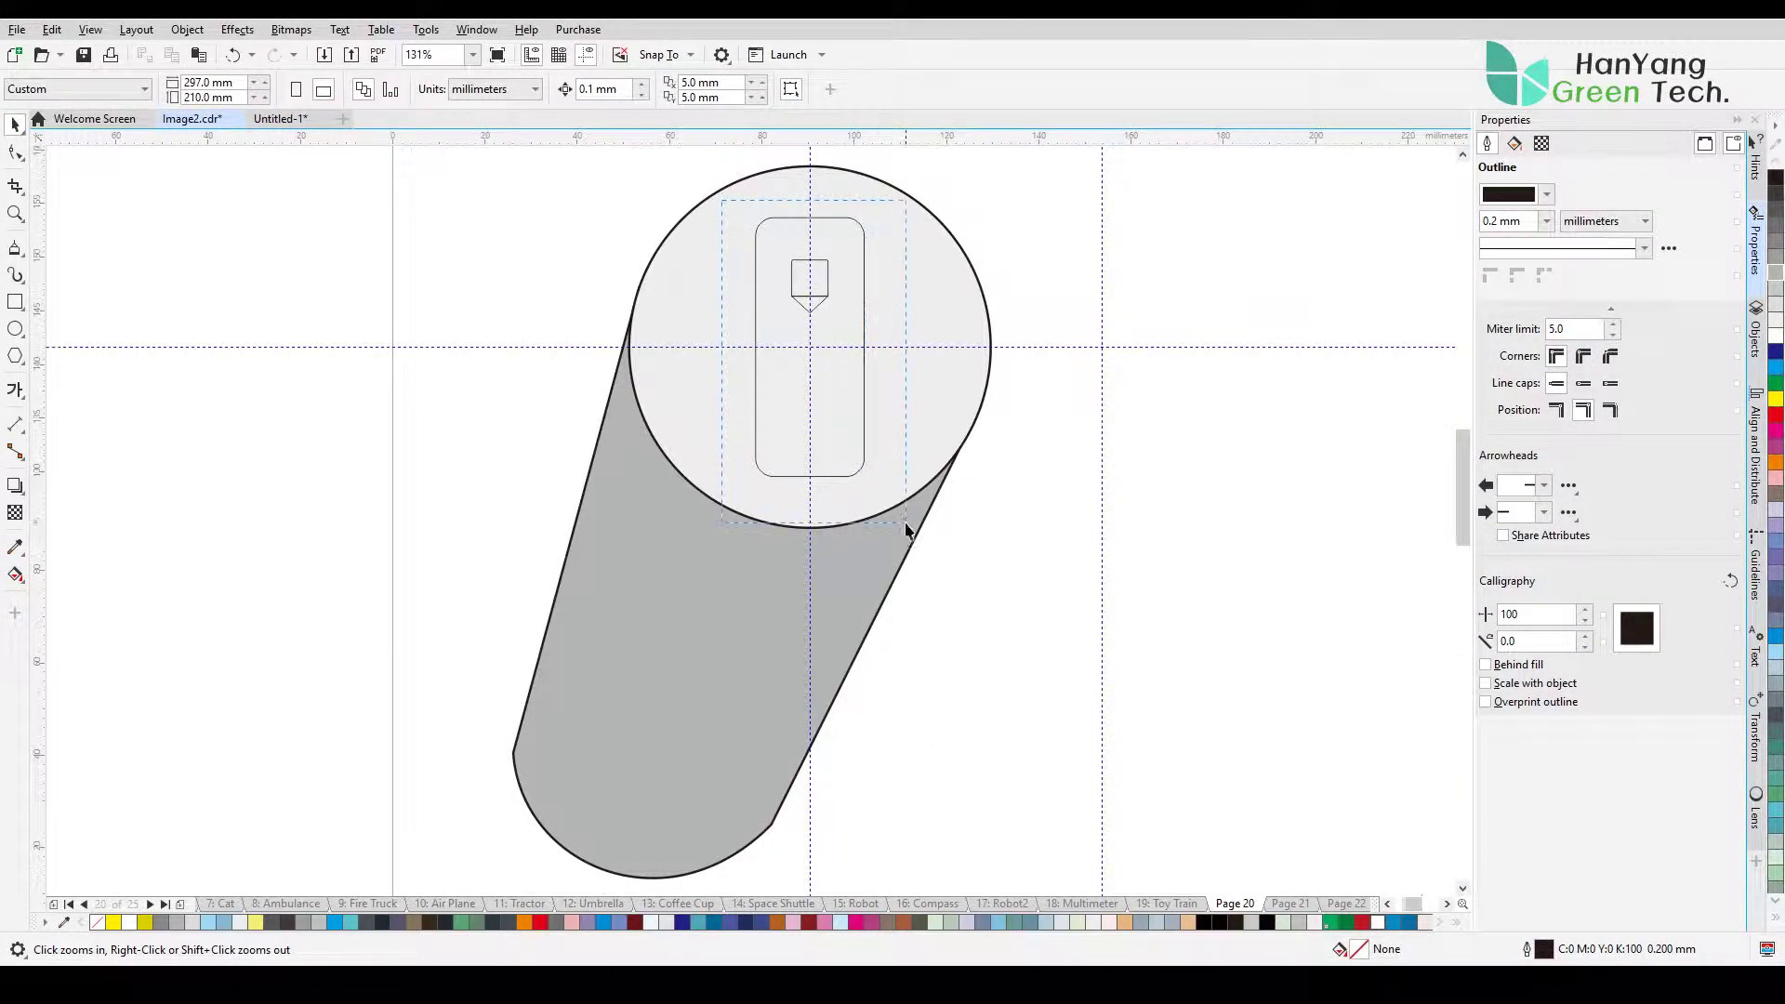
scroll(865, 446, "up", 2)
left_click(728, 368)
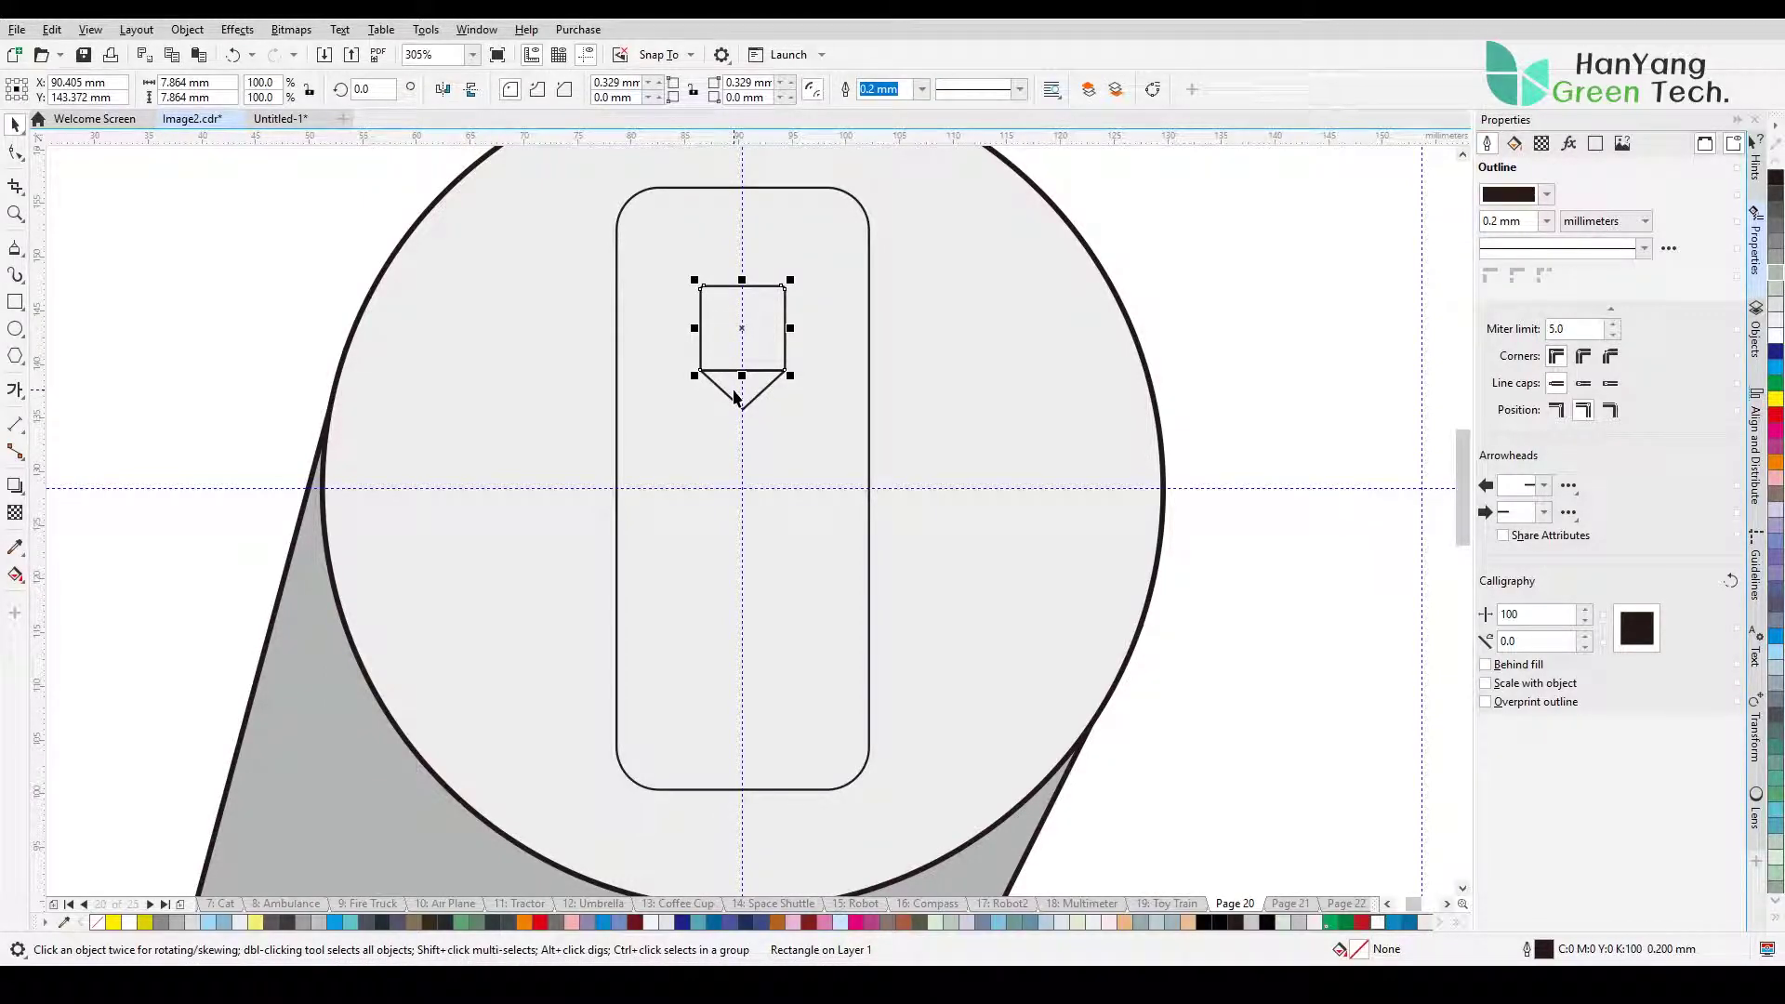
left_click(733, 397, "shift")
left_click(857, 379)
left_click(765, 378)
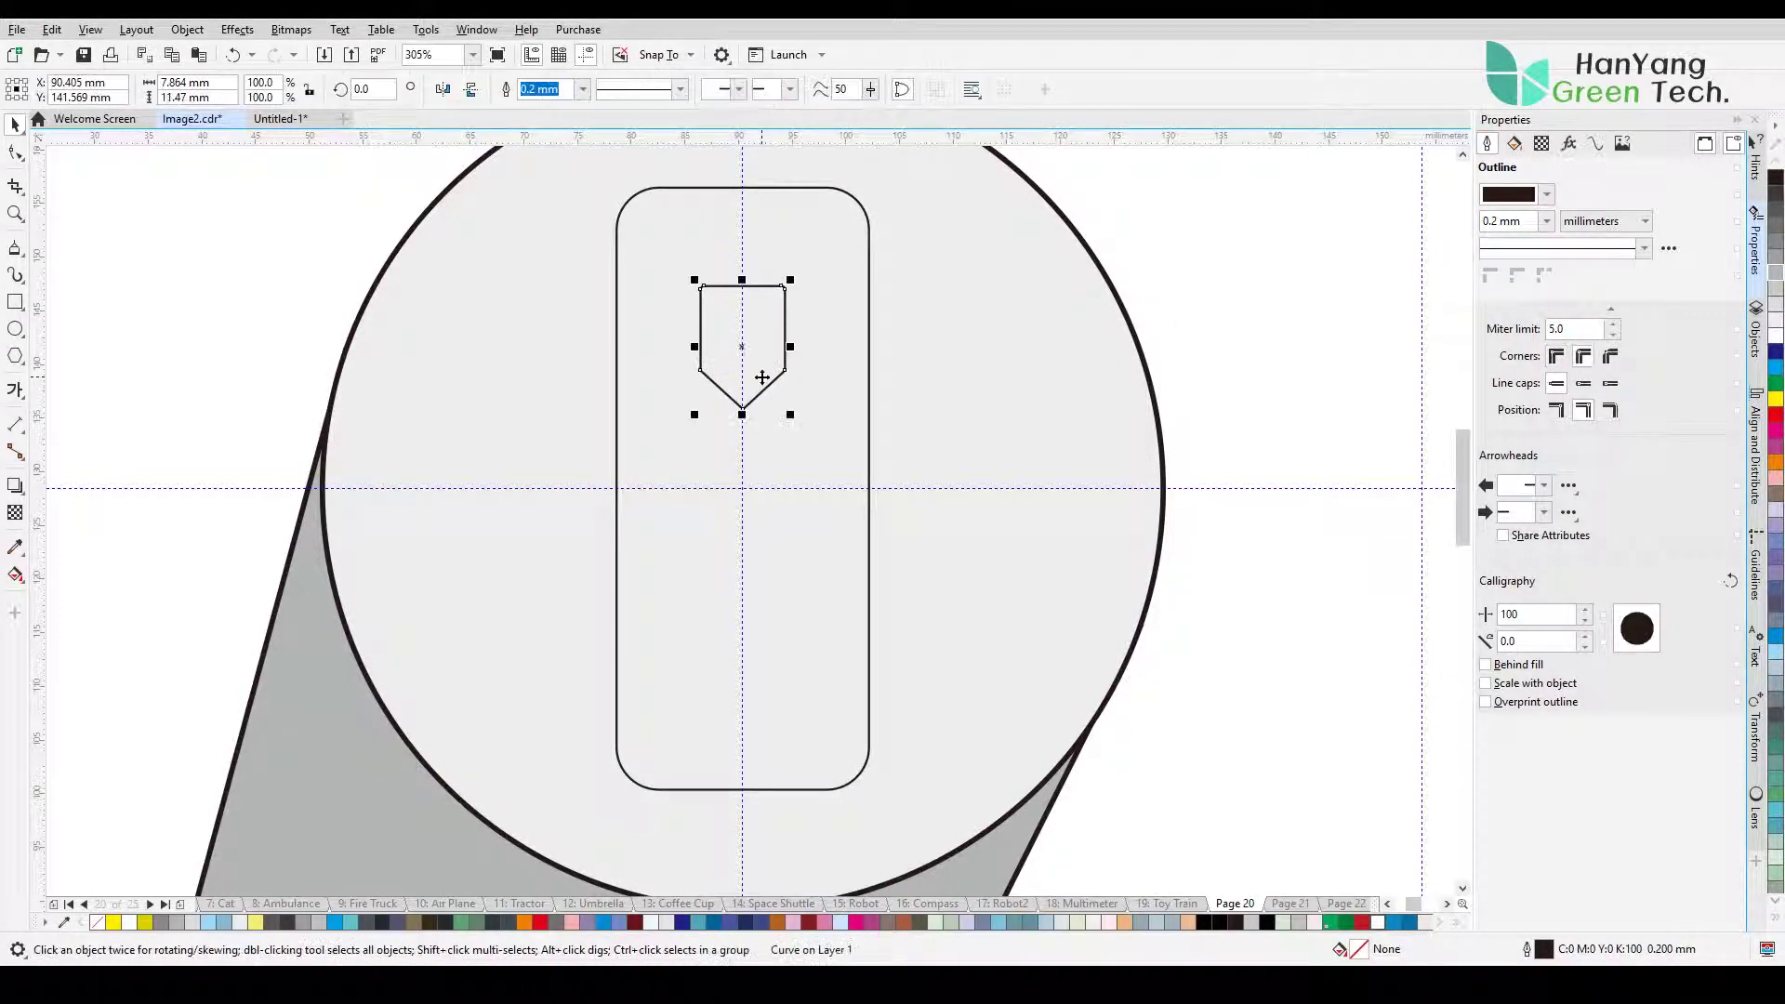
scroll(724, 388, "up", 5)
key("F4")
left_click(1092, 303)
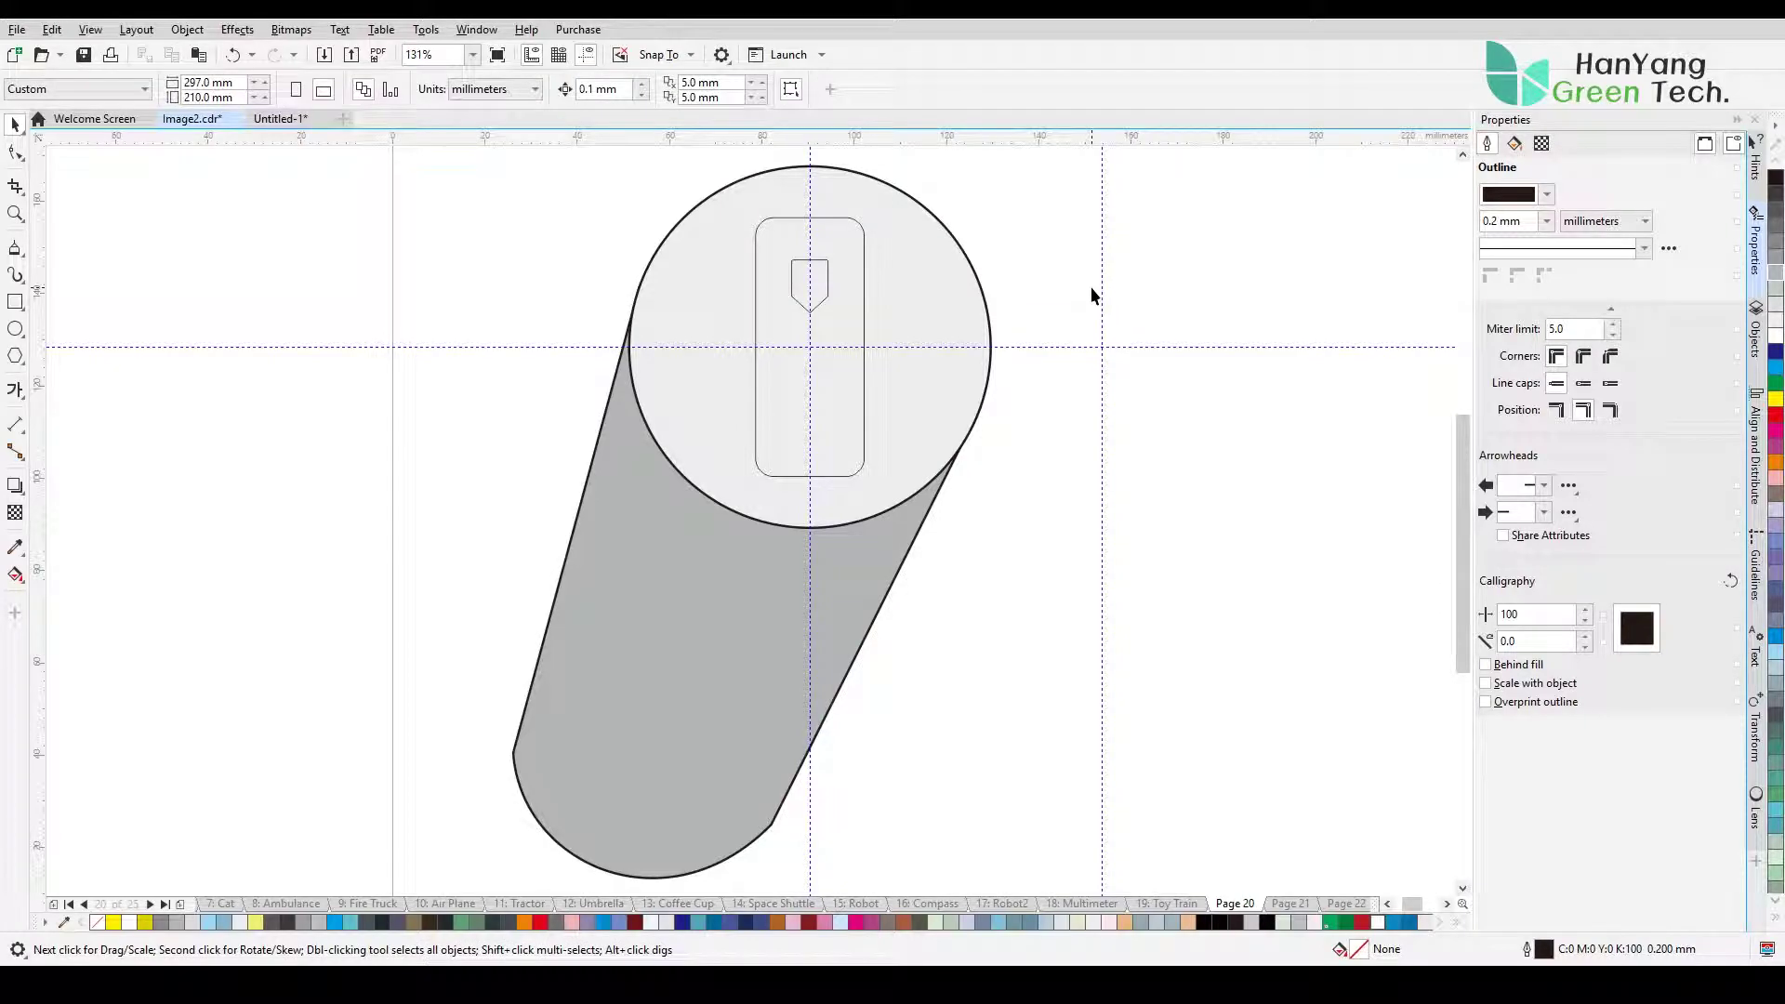
left_click(824, 299)
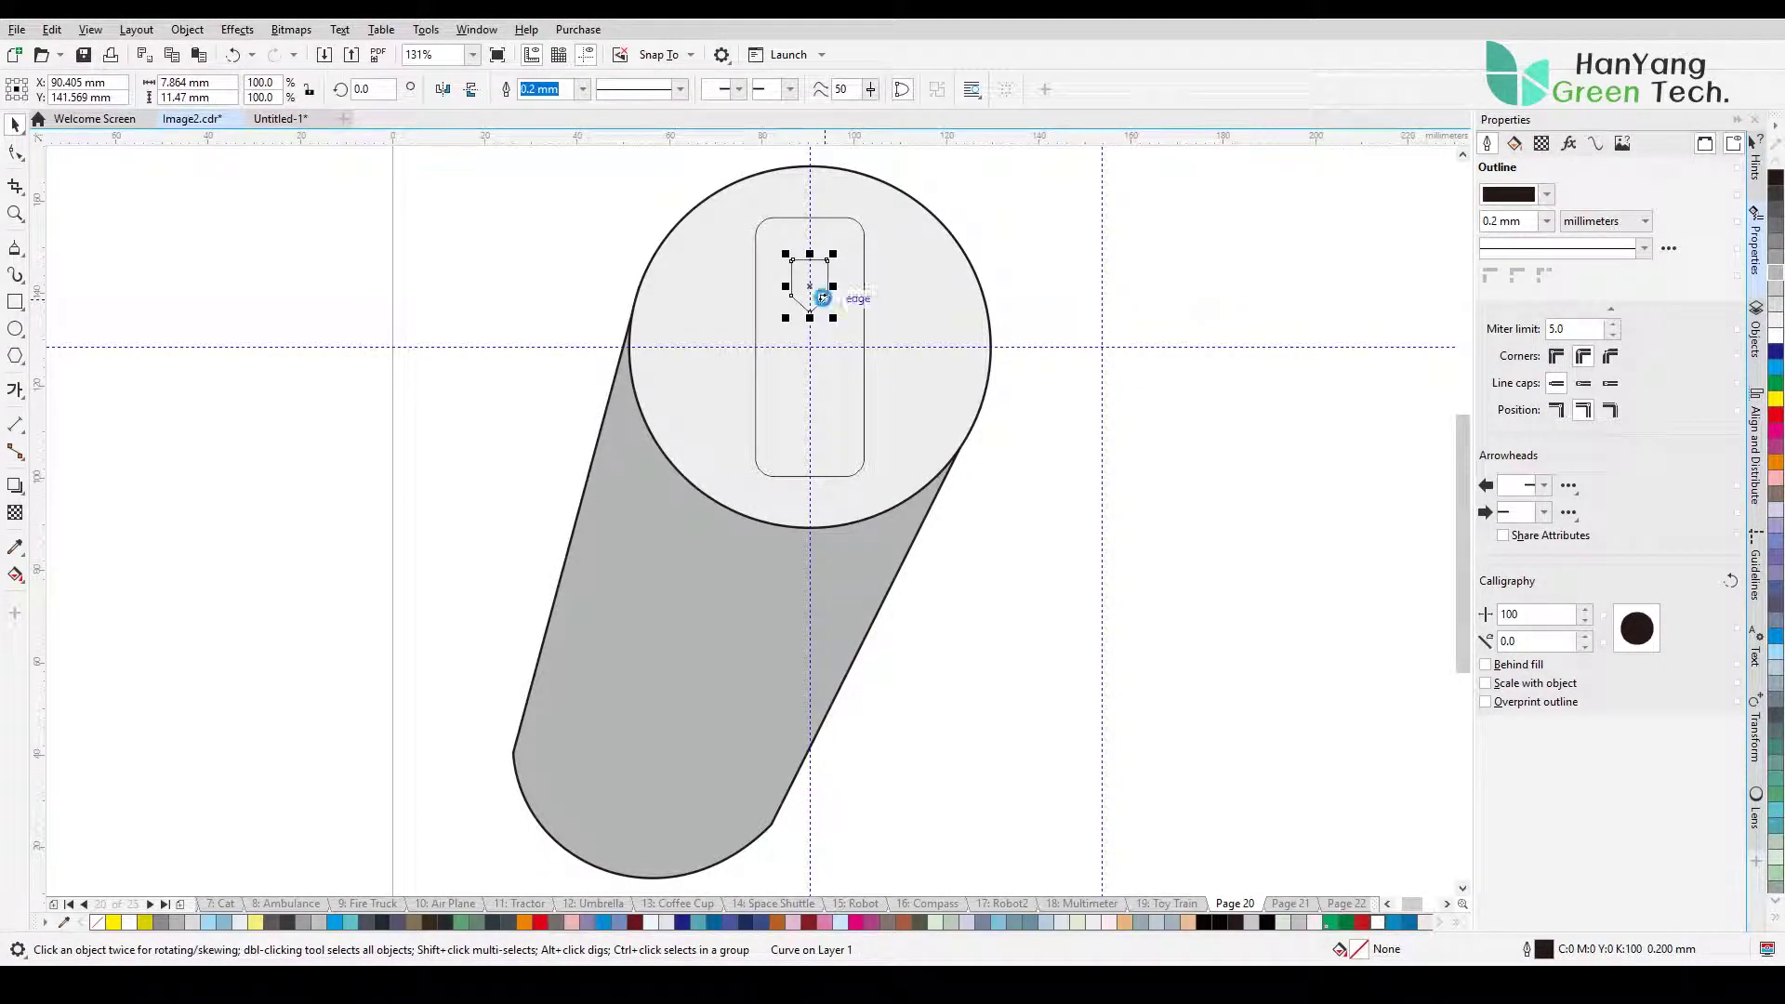
left_click_drag(824, 299, 817, 421)
key("ctrl+z")
Step: Create a symmetry from the pentagon with a horizontal mirror line through the circle's centre, and finish symmetry editing
right_click(823, 279)
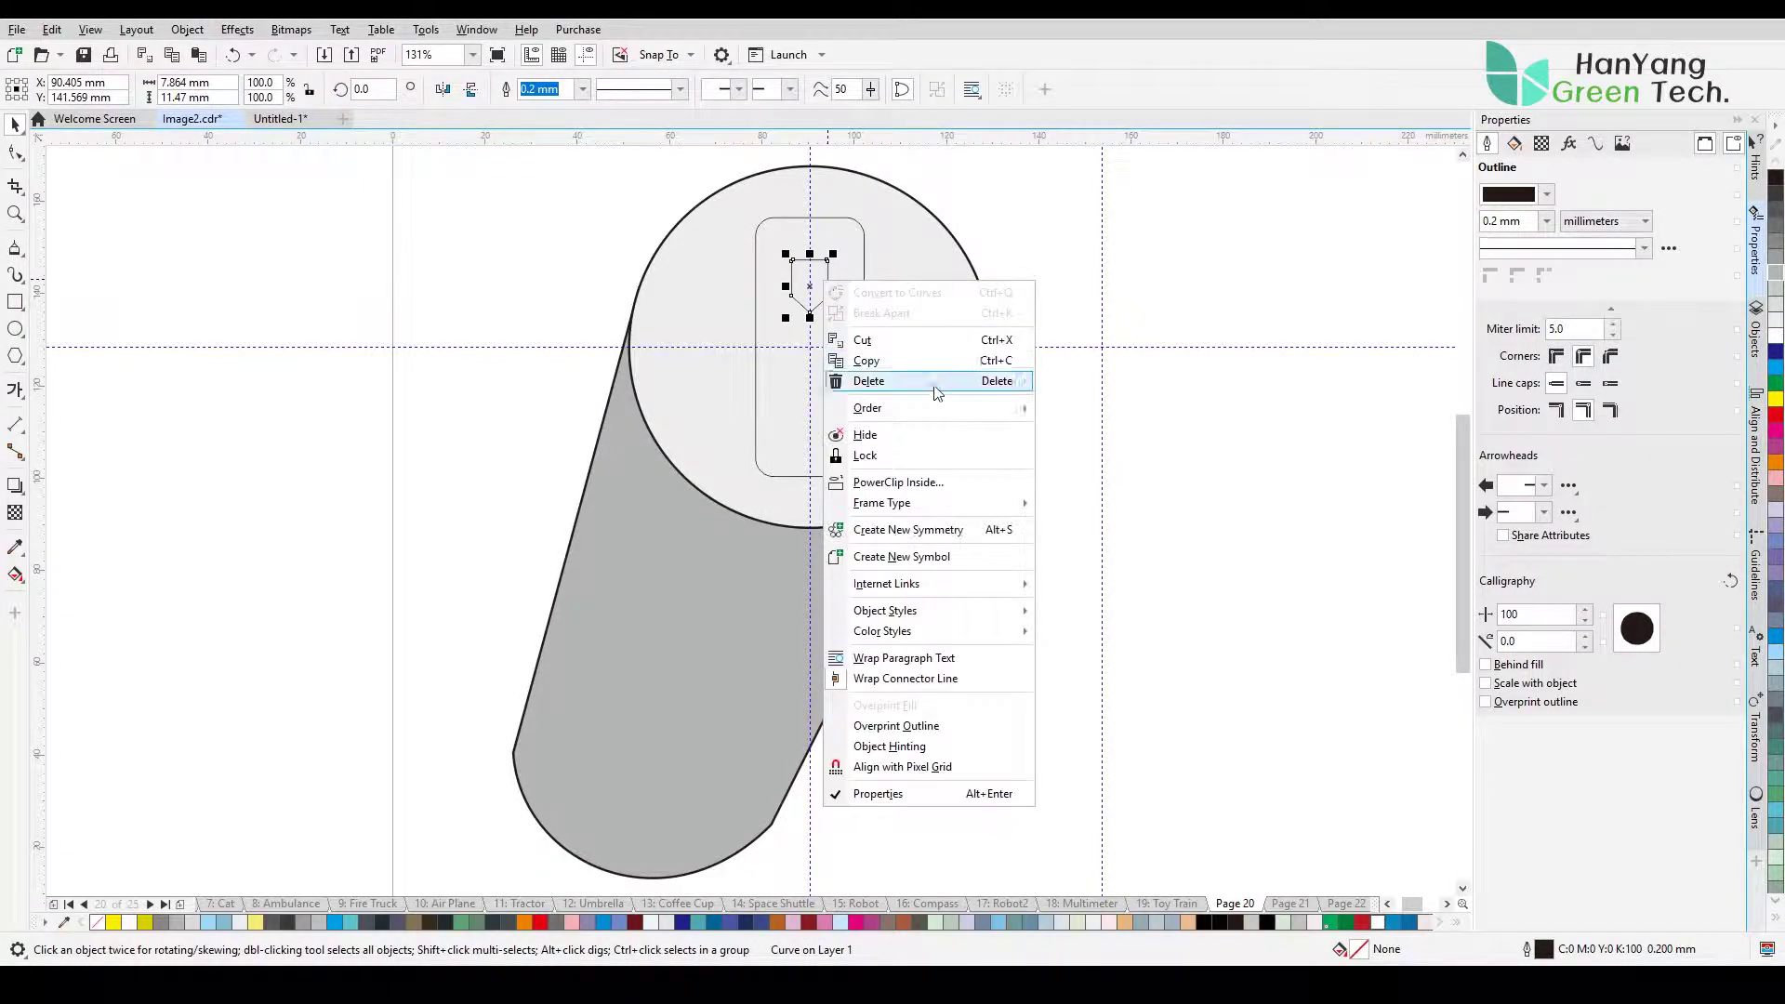
left_click(900, 530)
left_click_drag(754, 233, 815, 344)
left_click_drag(946, 329, 810, 619)
left_click(810, 585)
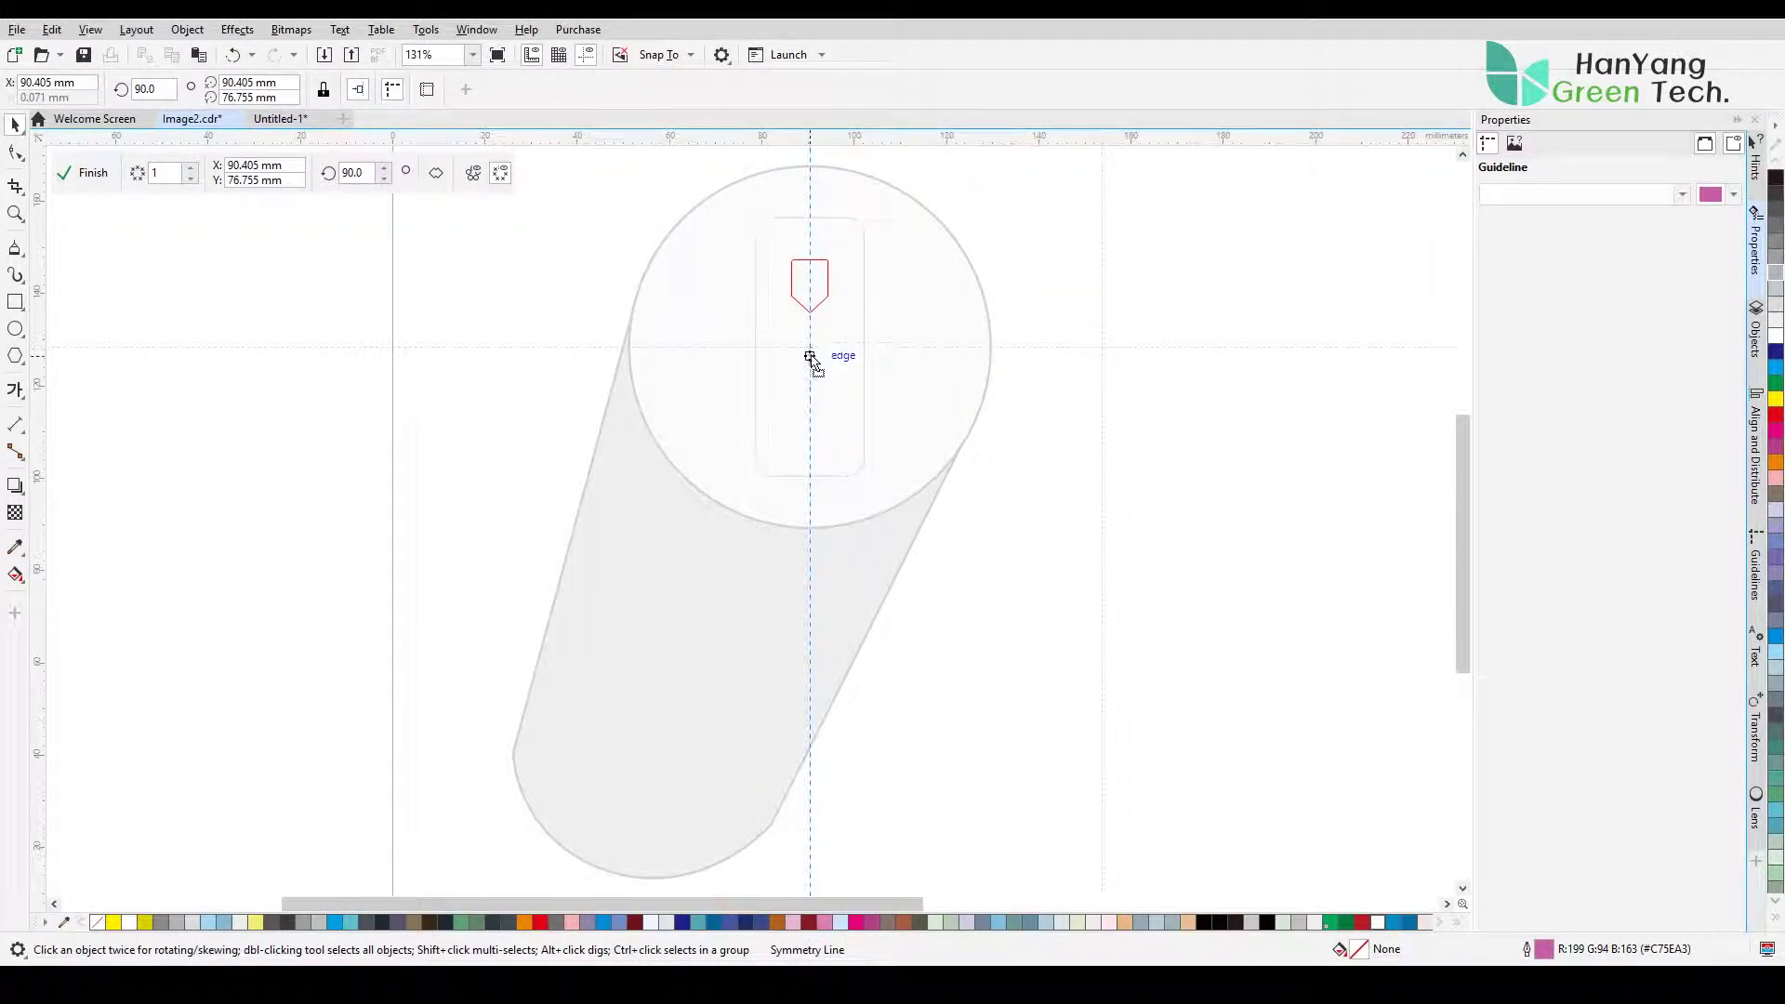
left_click_drag(813, 189, 964, 346)
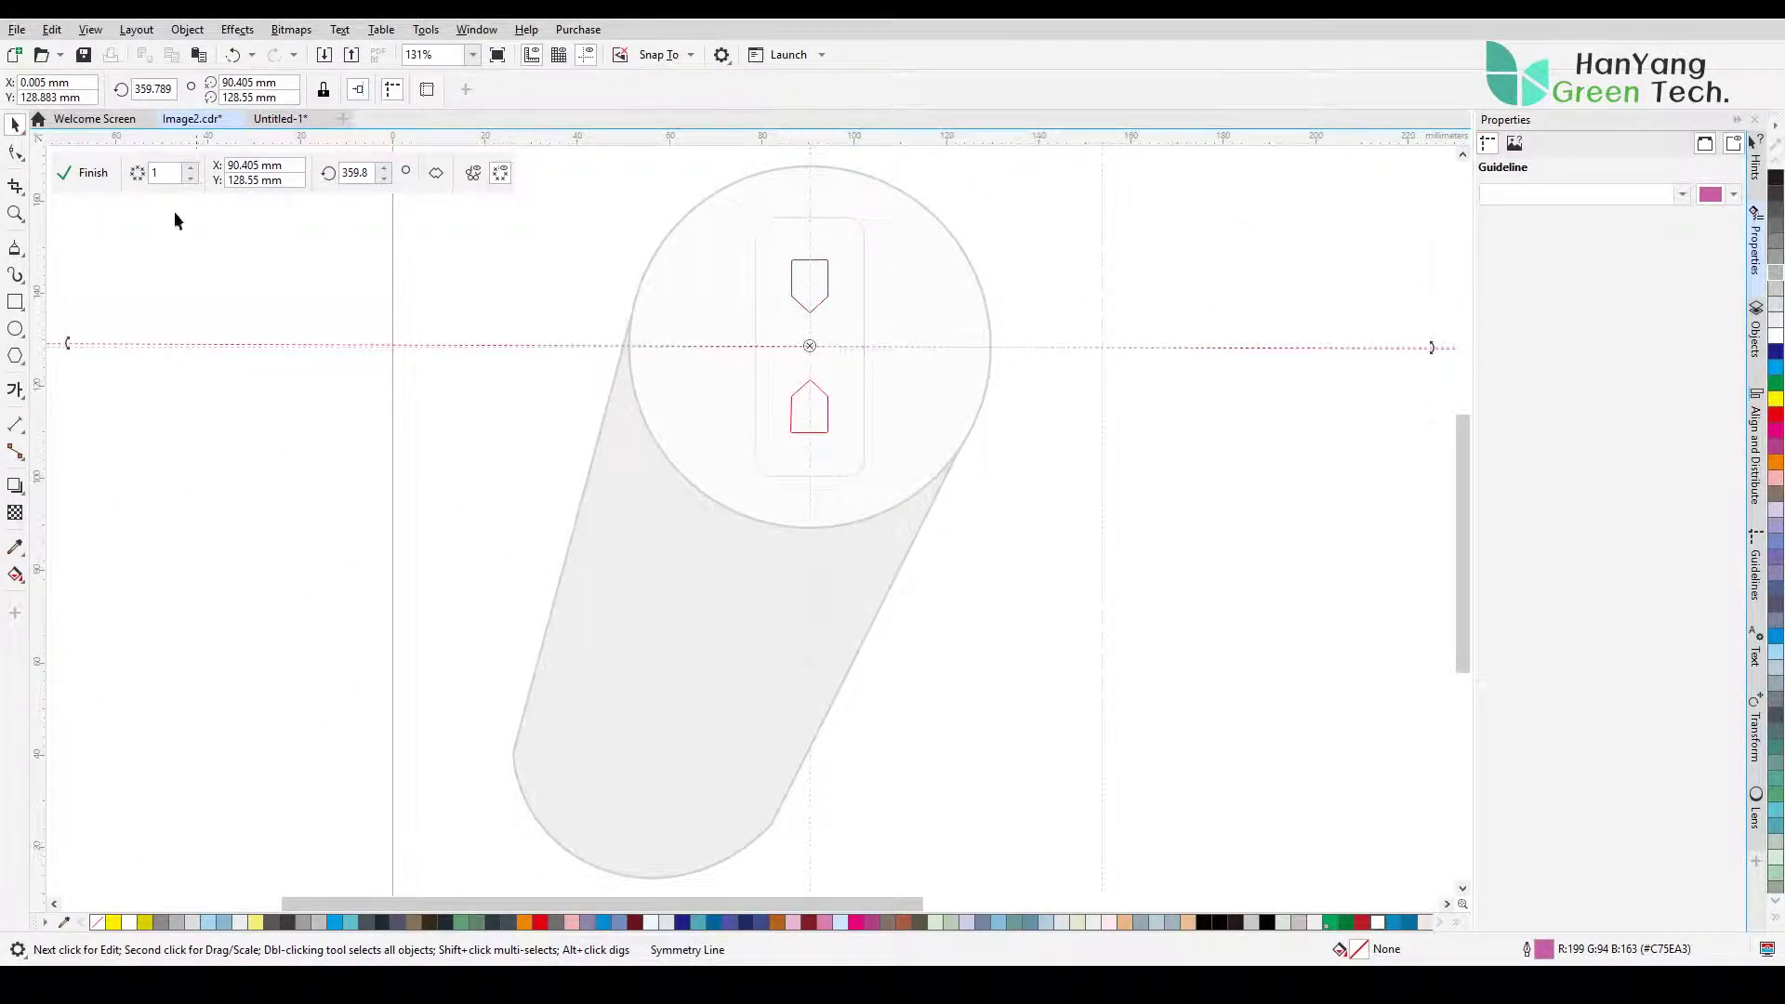
left_click(810, 419)
left_click(93, 172)
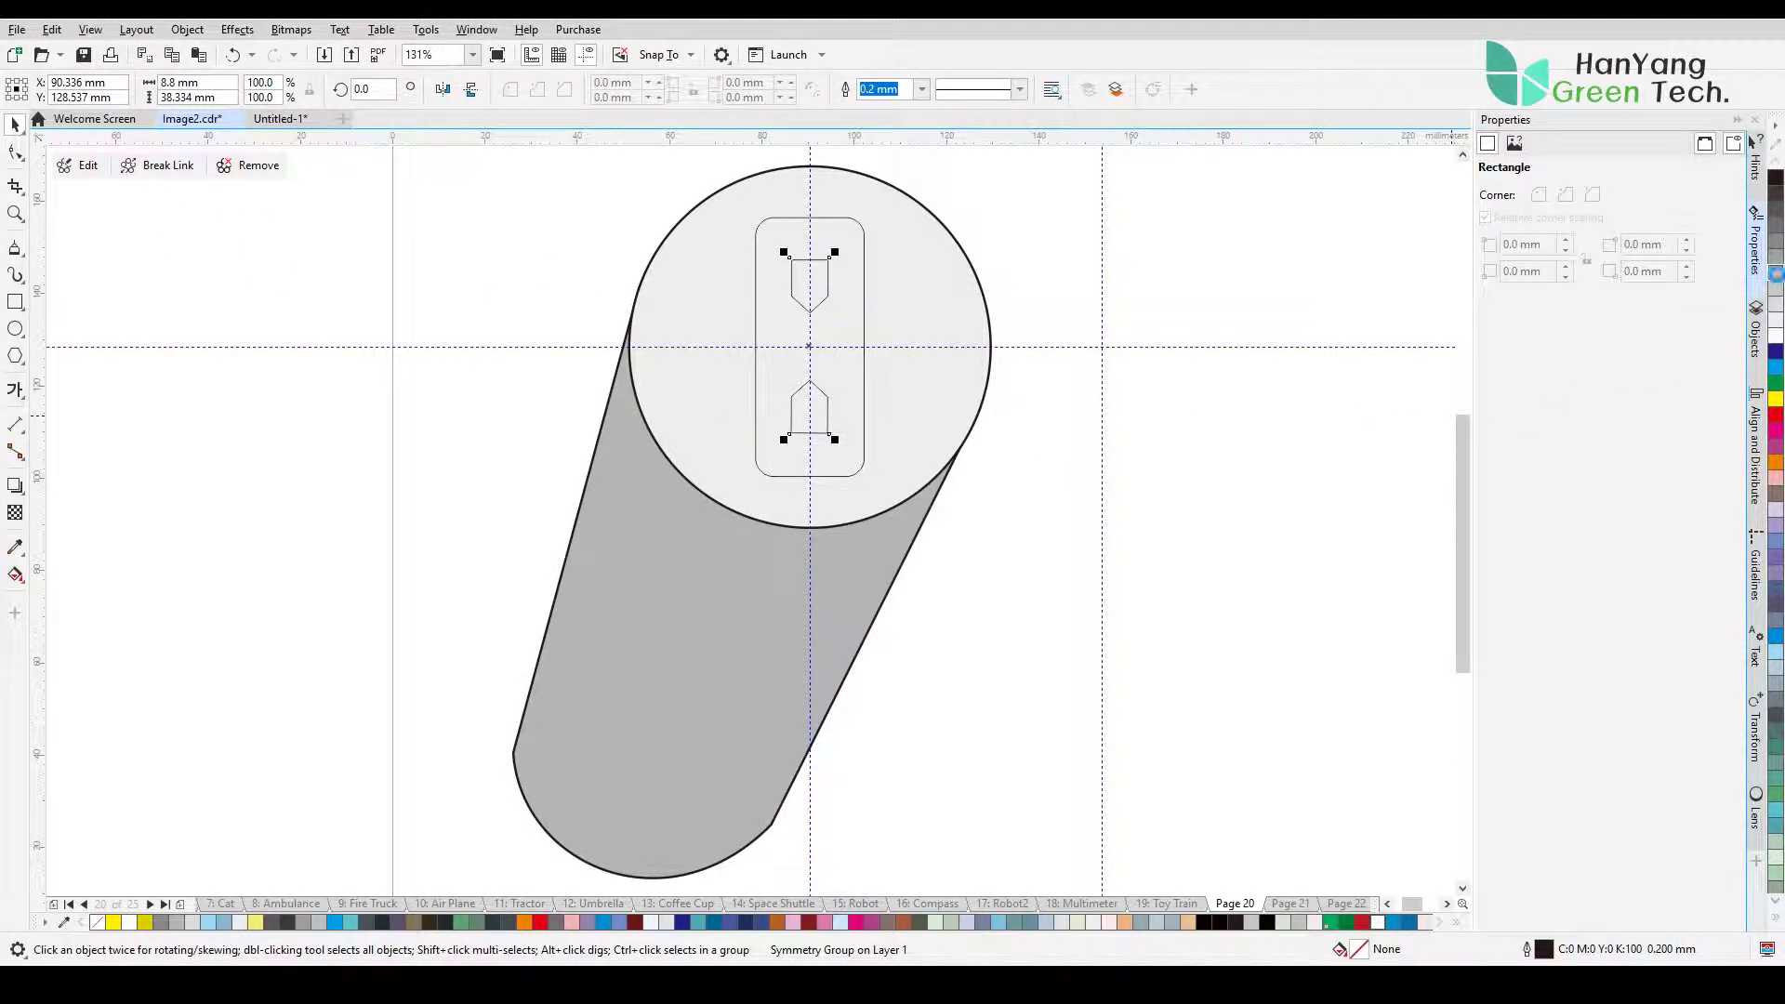
Step: Fill the mirrored pentagons with 40% black and set the symmetry group's outline width to None
left_click(1777, 280)
left_click(921, 90)
left_click(1043, 277)
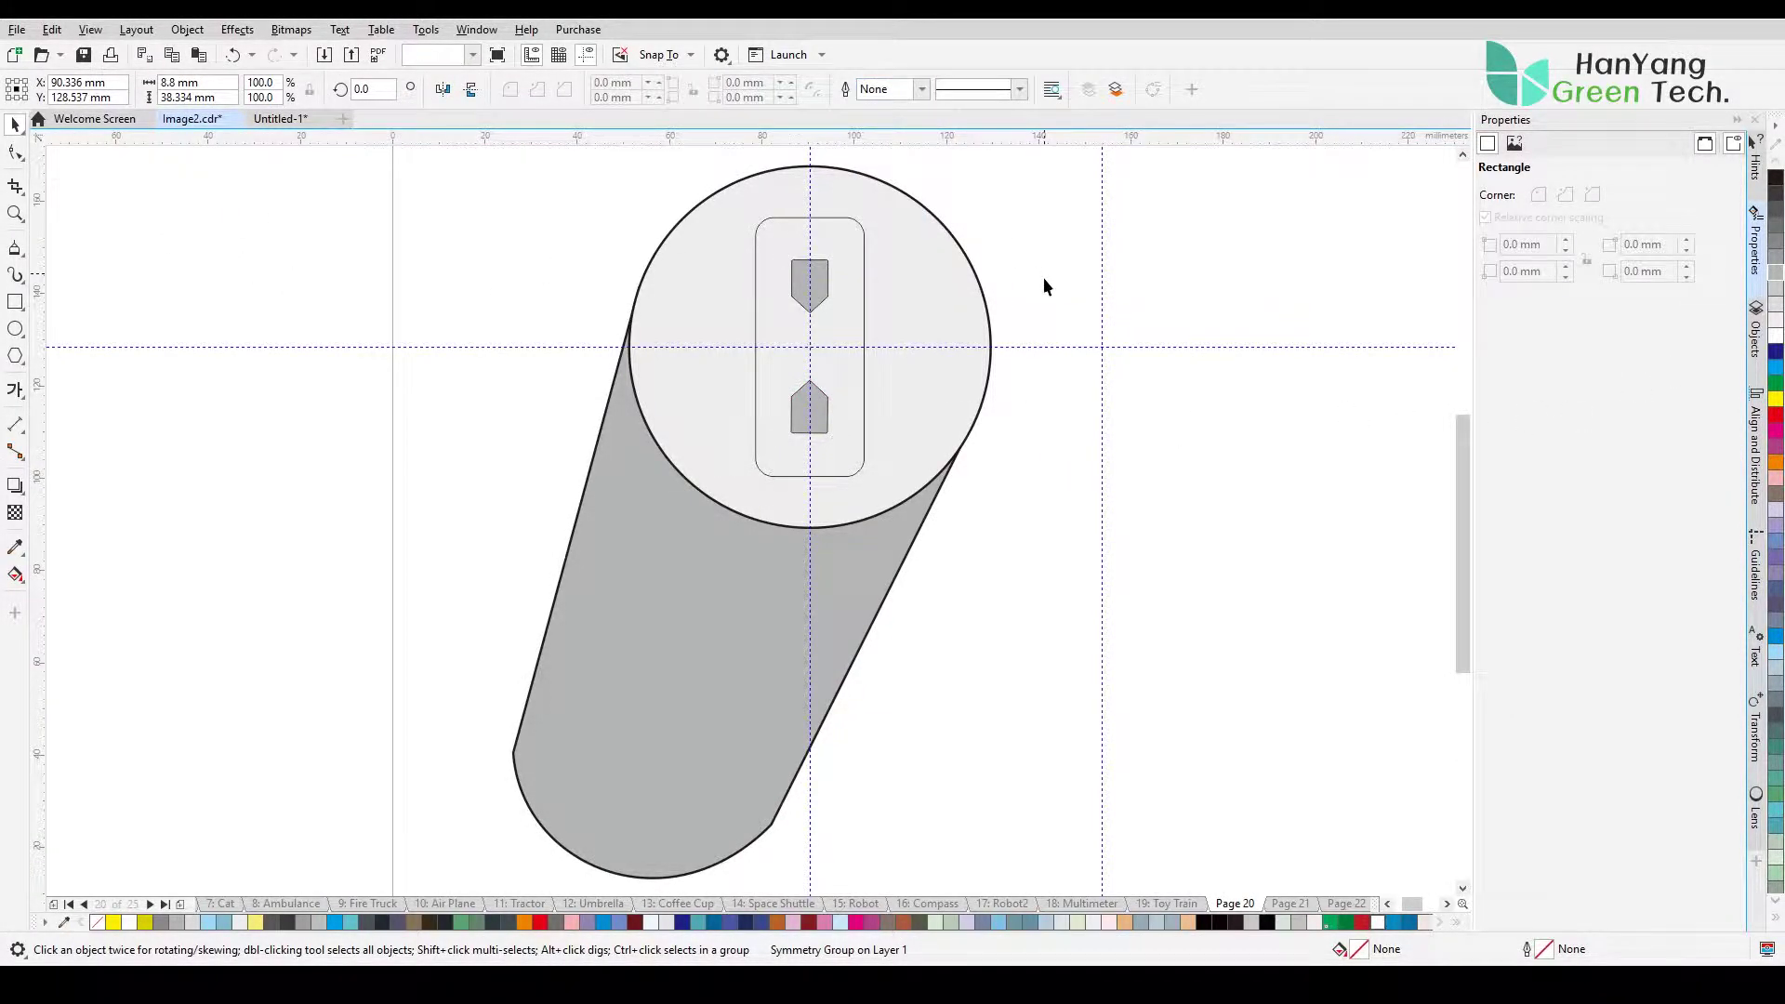
left_click(826, 284)
key("shift+F2")
left_click(922, 89)
left_click(895, 198)
left_click(922, 91)
left_click(895, 114)
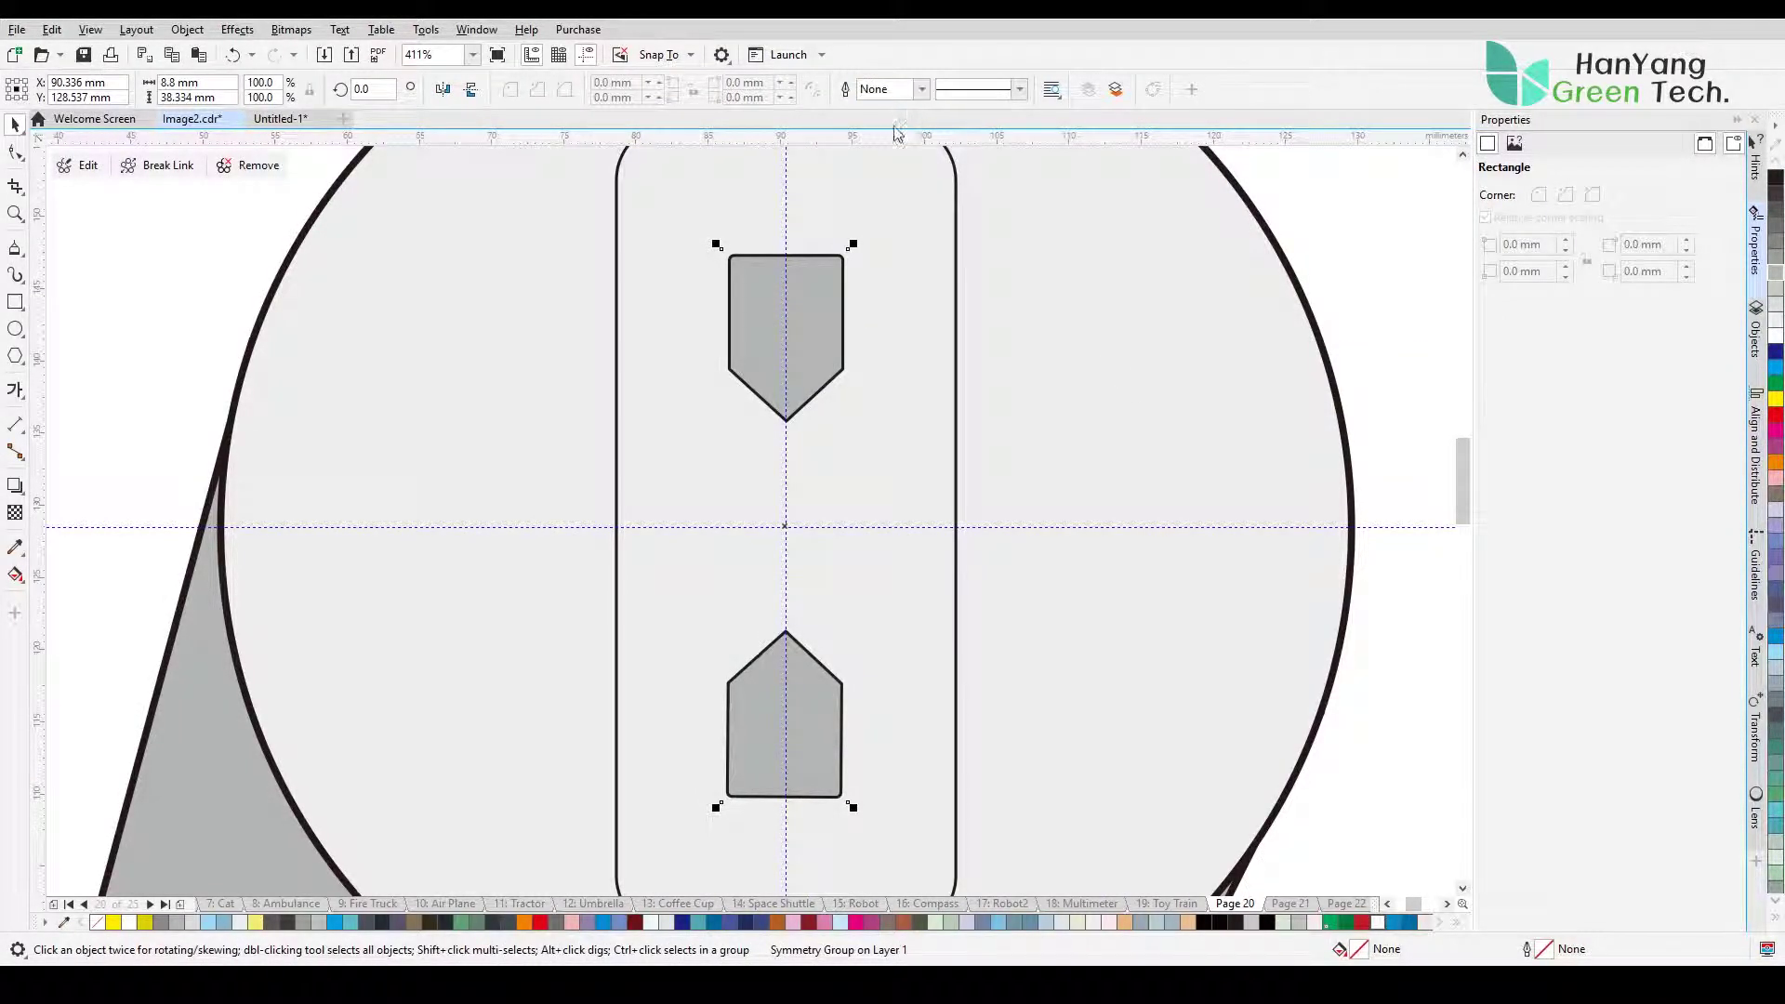
Step: Edit the pentagon symmetry group, set the source pentagon's outline width to None and finish symmetry editing
left_click(89, 166)
left_click(743, 320)
left_click(582, 90)
left_click(582, 90)
left_click(583, 90)
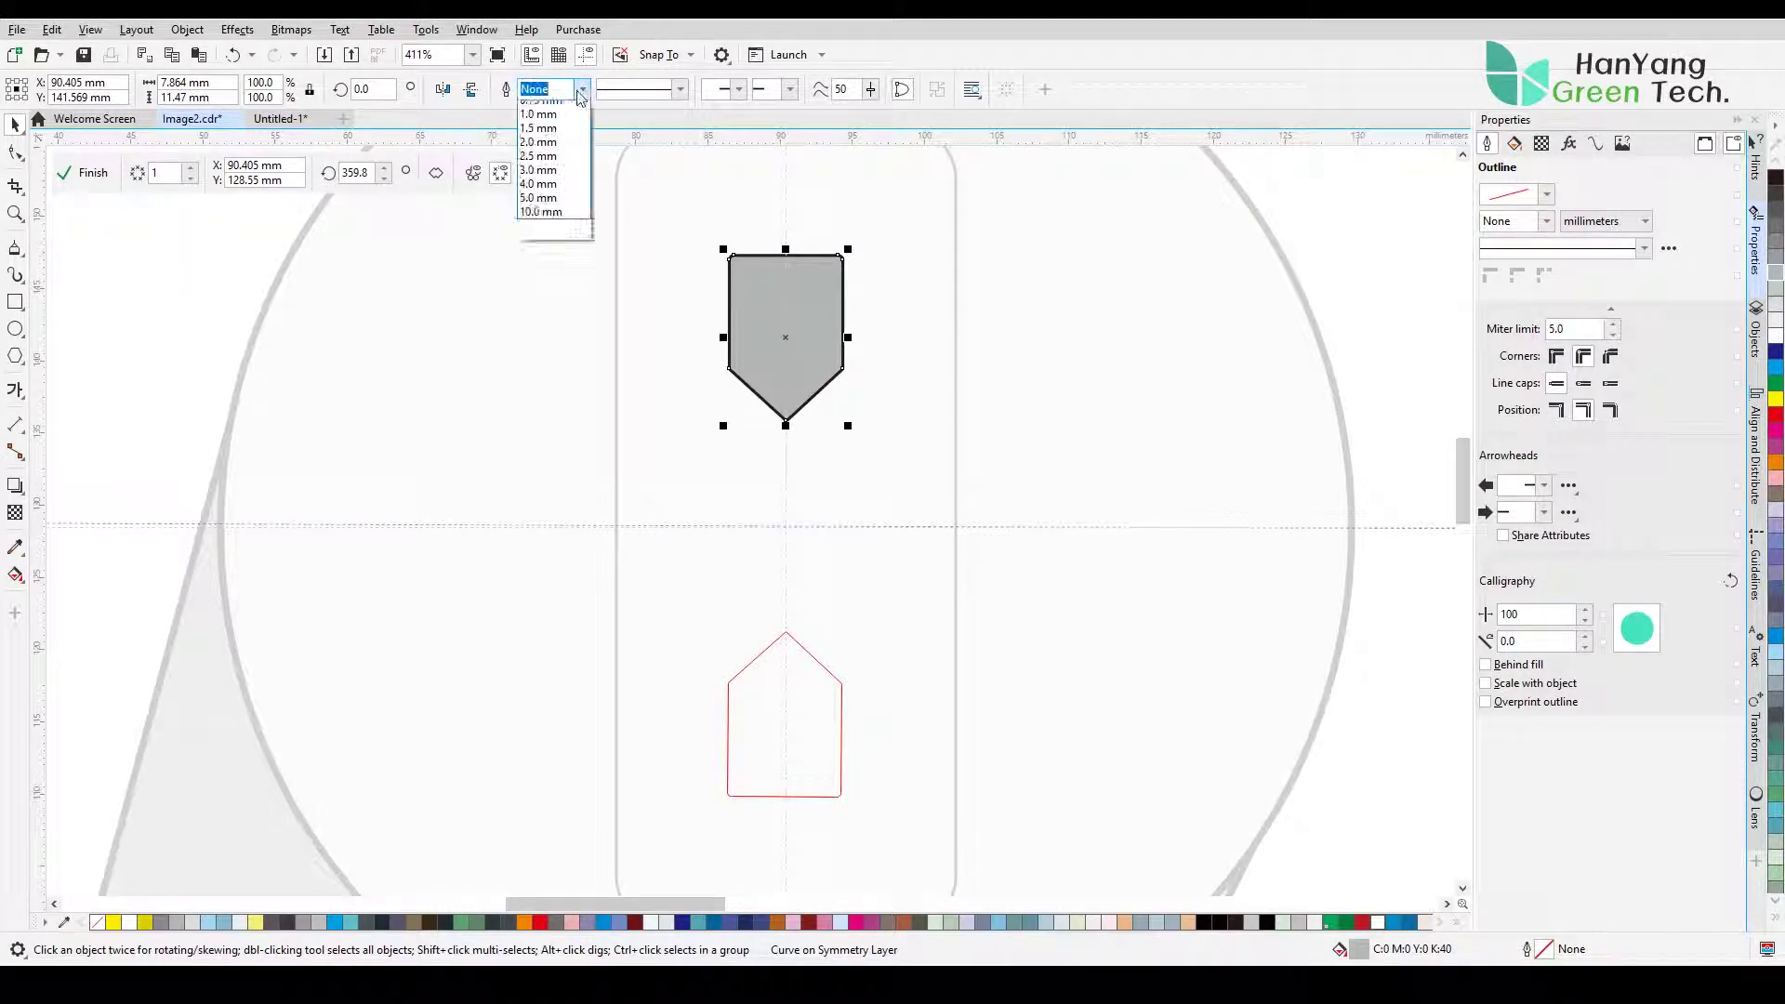
left_click(557, 124)
left_click(582, 89)
left_click(566, 110)
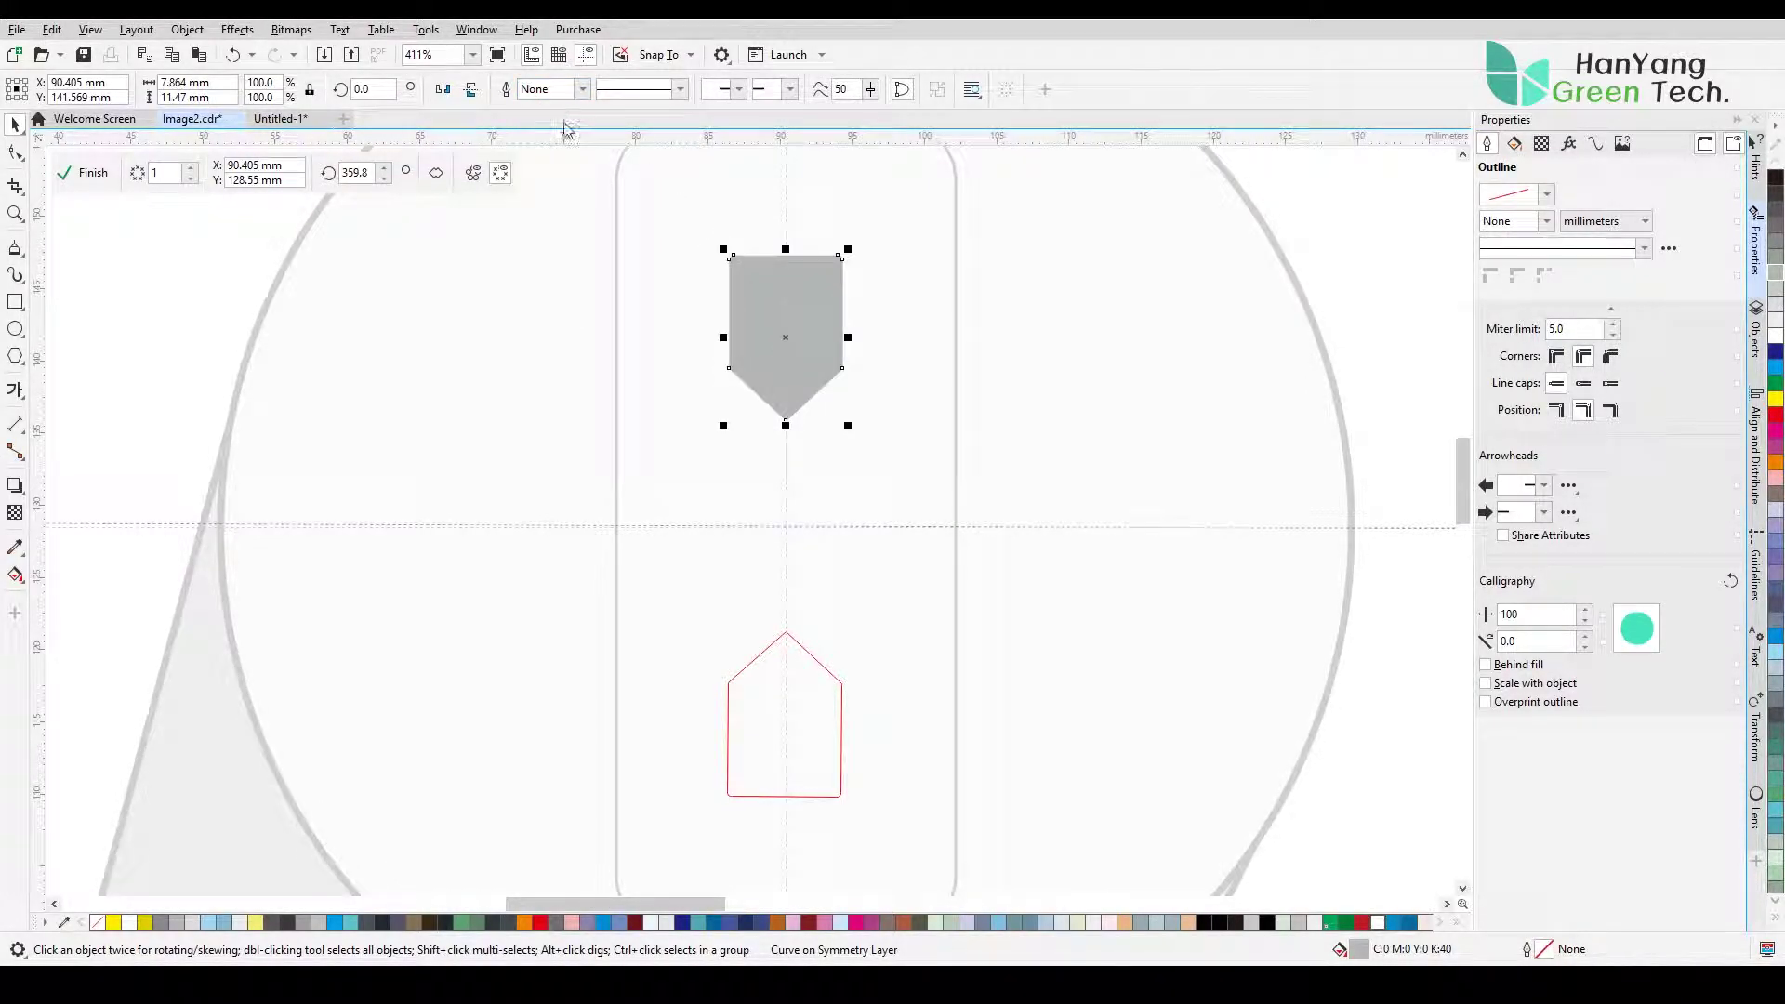
left_click(93, 173)
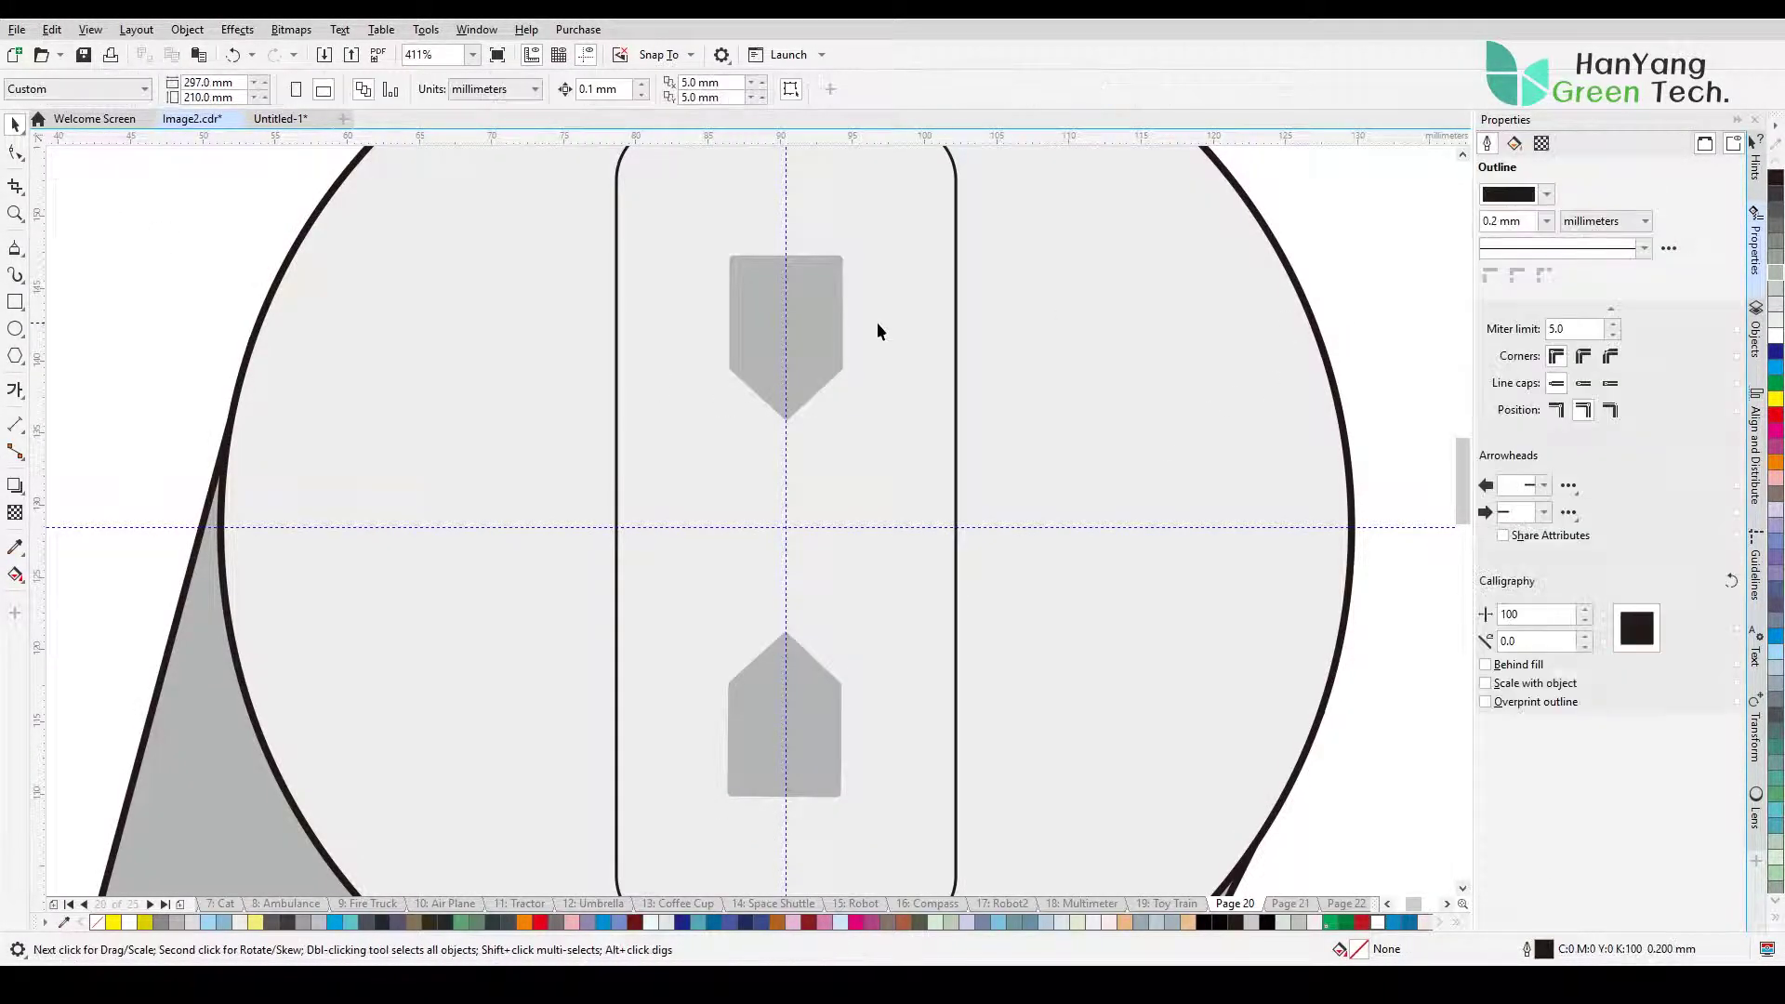
Step: Draw a three-sided polygon about 3.6 mm wide and 3.2 mm high on the vertical guideline above the upper pentagon
scroll(837, 456, "down", 2)
key("z")
left_click_drag(762, 293, 861, 387)
key("y")
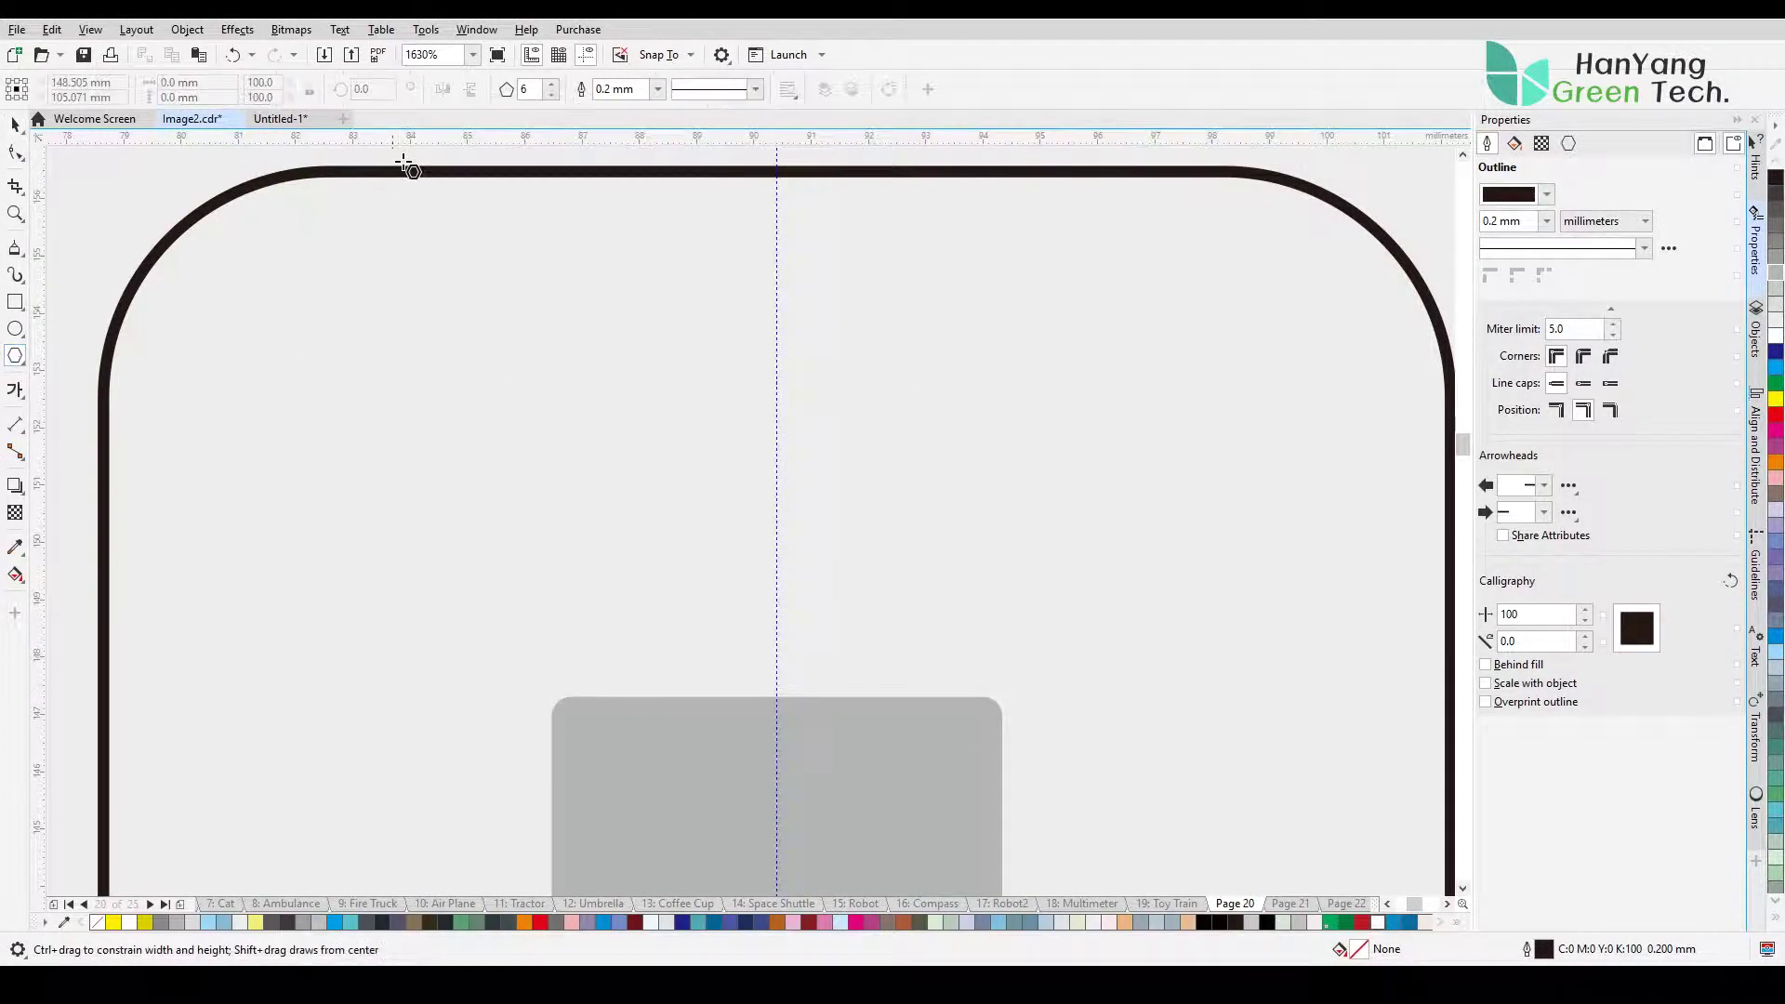
left_click(552, 95)
left_click(552, 95)
left_click(553, 95)
left_click_drag(781, 370, 898, 440)
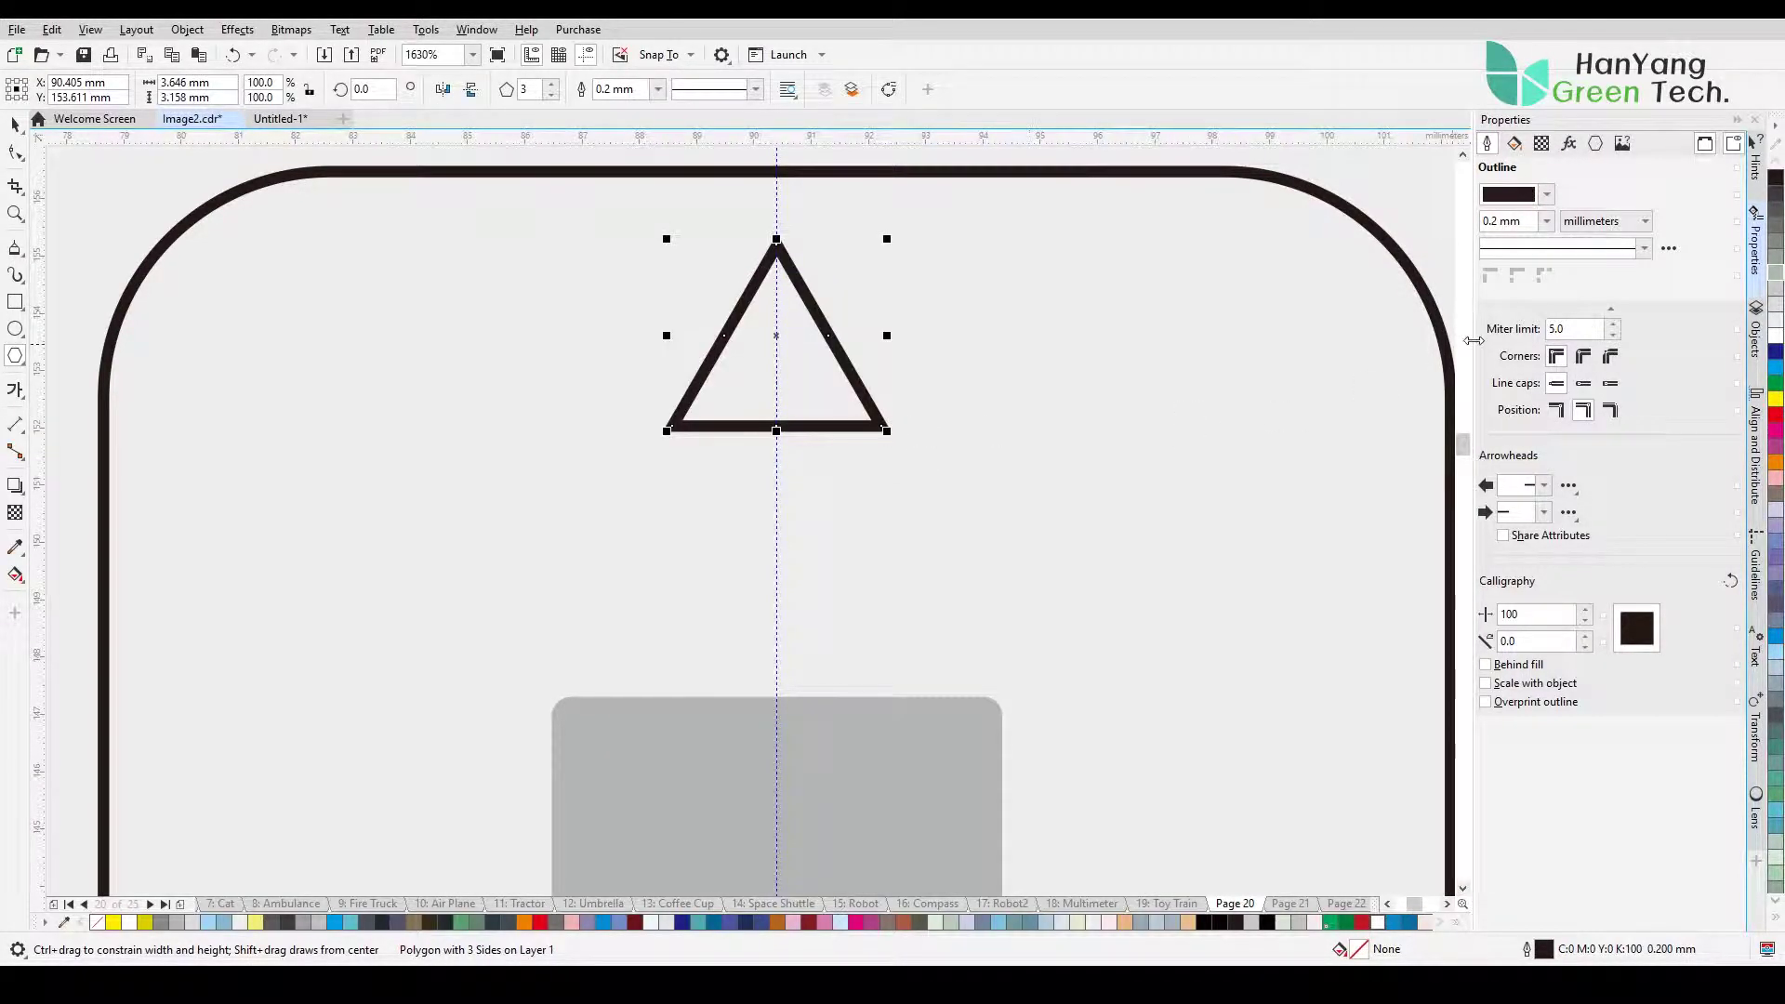
Step: Fill the triangle with white, move it down to just above the upper pentagon and widen it
left_click(1775, 334)
left_click(20, 129)
left_click_drag(778, 340, 779, 481)
left_click_drag(887, 476, 966, 476)
Step: Fill the rounded slot with 100% black
scroll(919, 460, "down", 3)
left_click(985, 526)
left_click(1776, 179)
left_click(1159, 426)
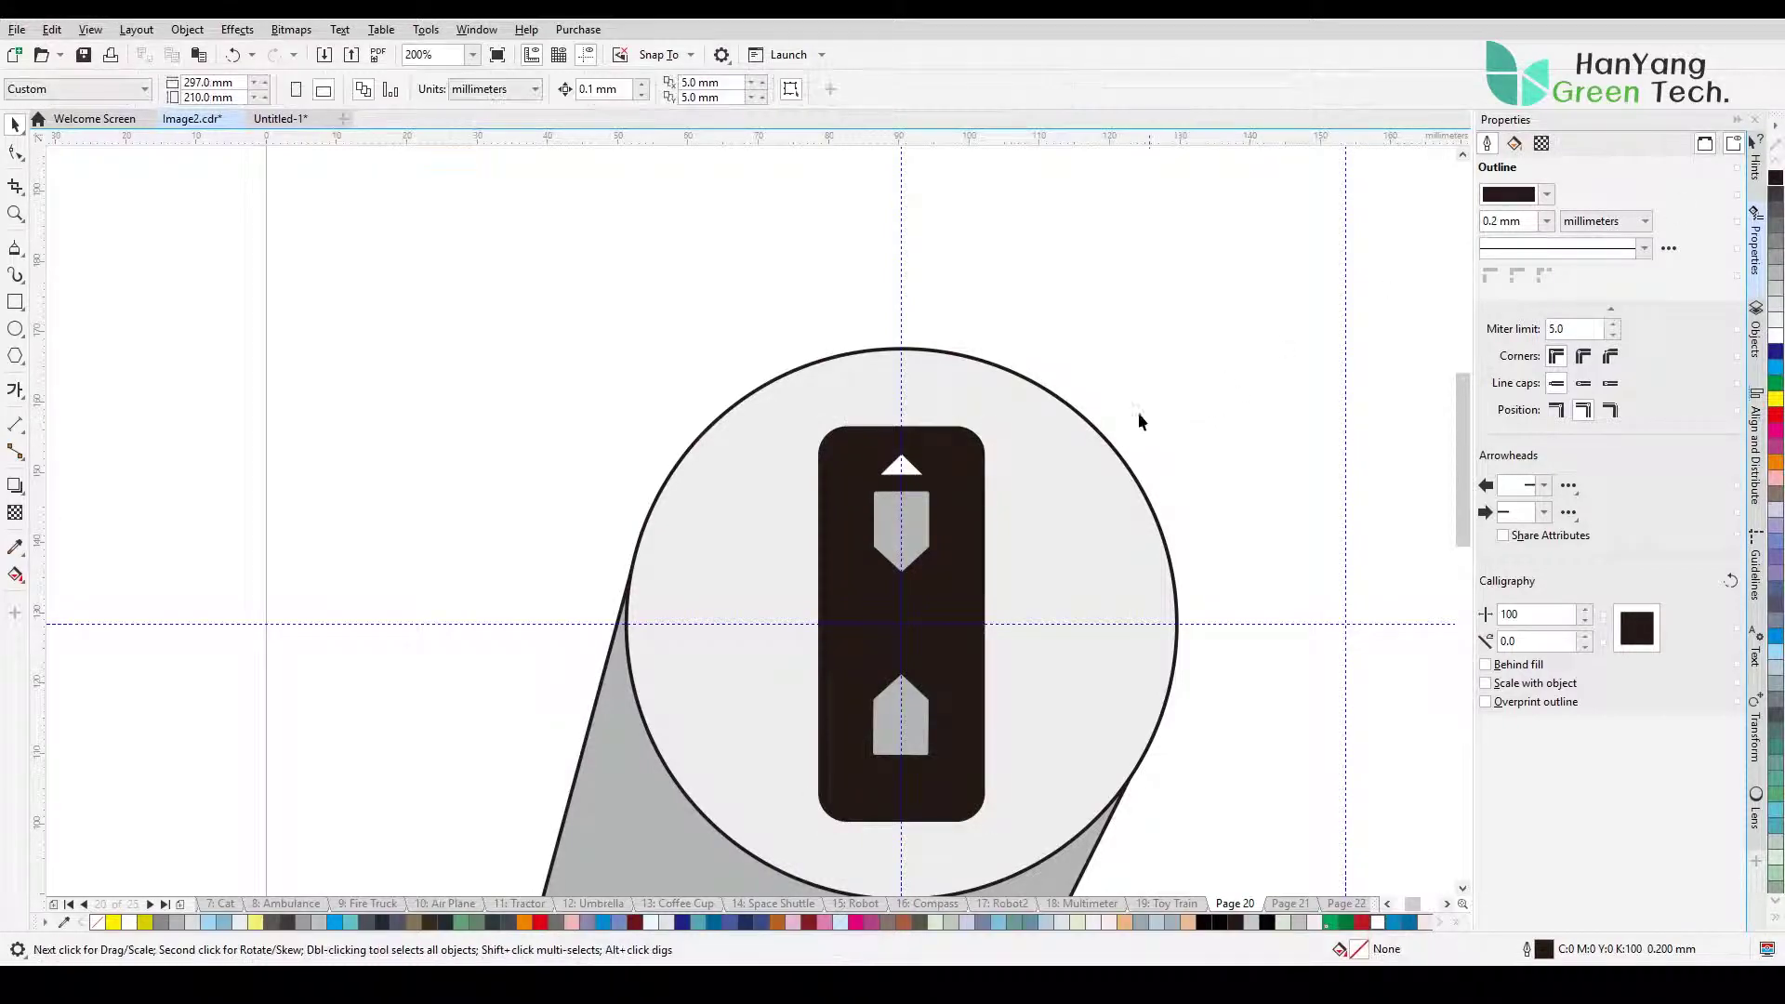
Step: Create a symmetry from the white triangle with a horizontal mirror line through the circle's centre, and finish symmetry editing
key("Tab")
right_click(902, 467)
left_click(967, 685)
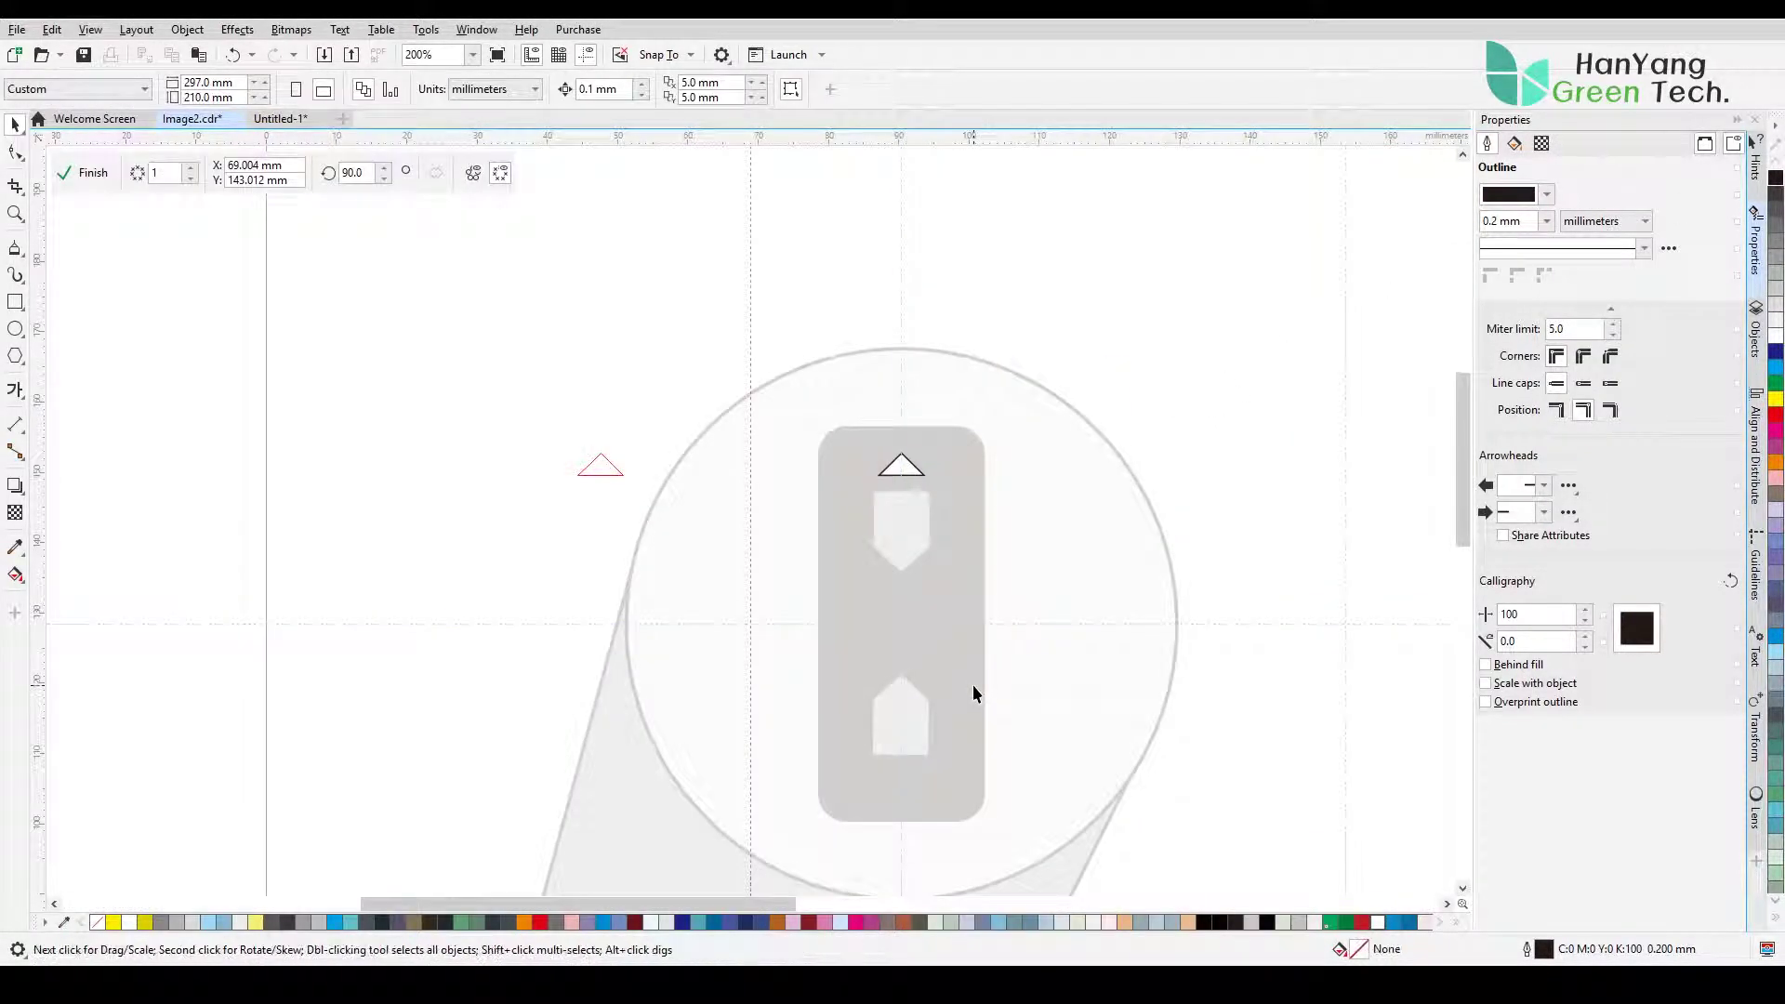
left_click_drag(752, 603, 901, 605)
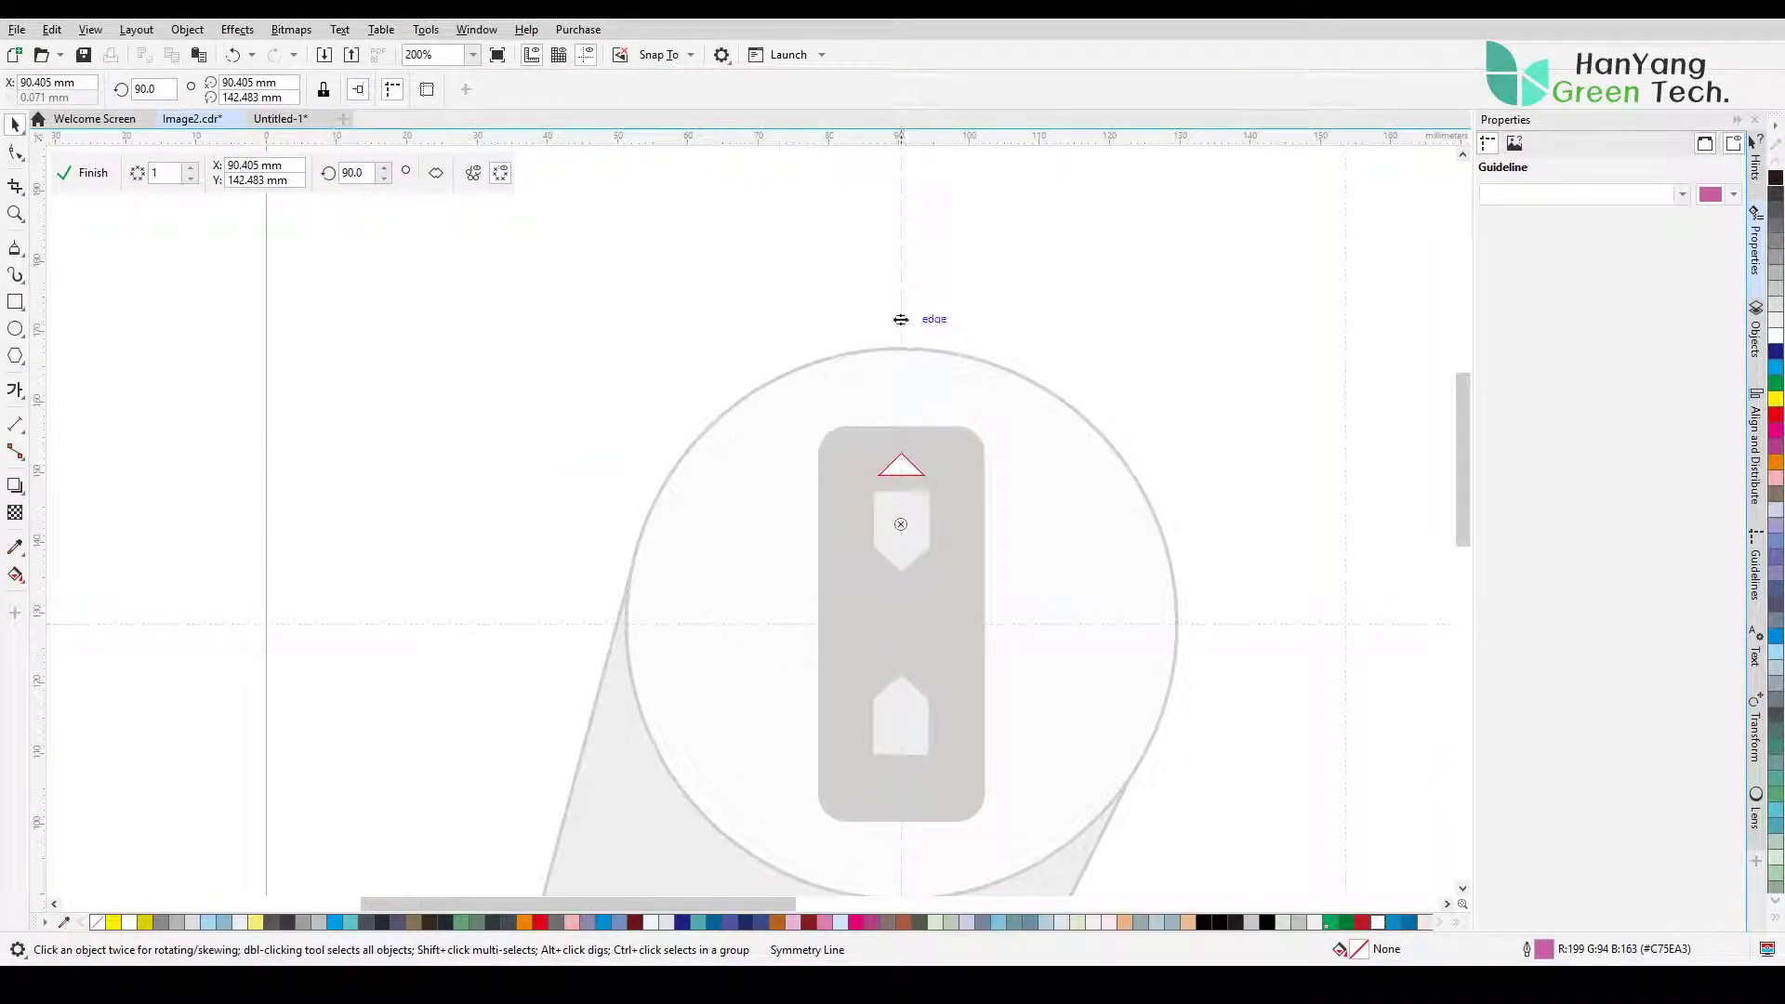
left_click(901, 313)
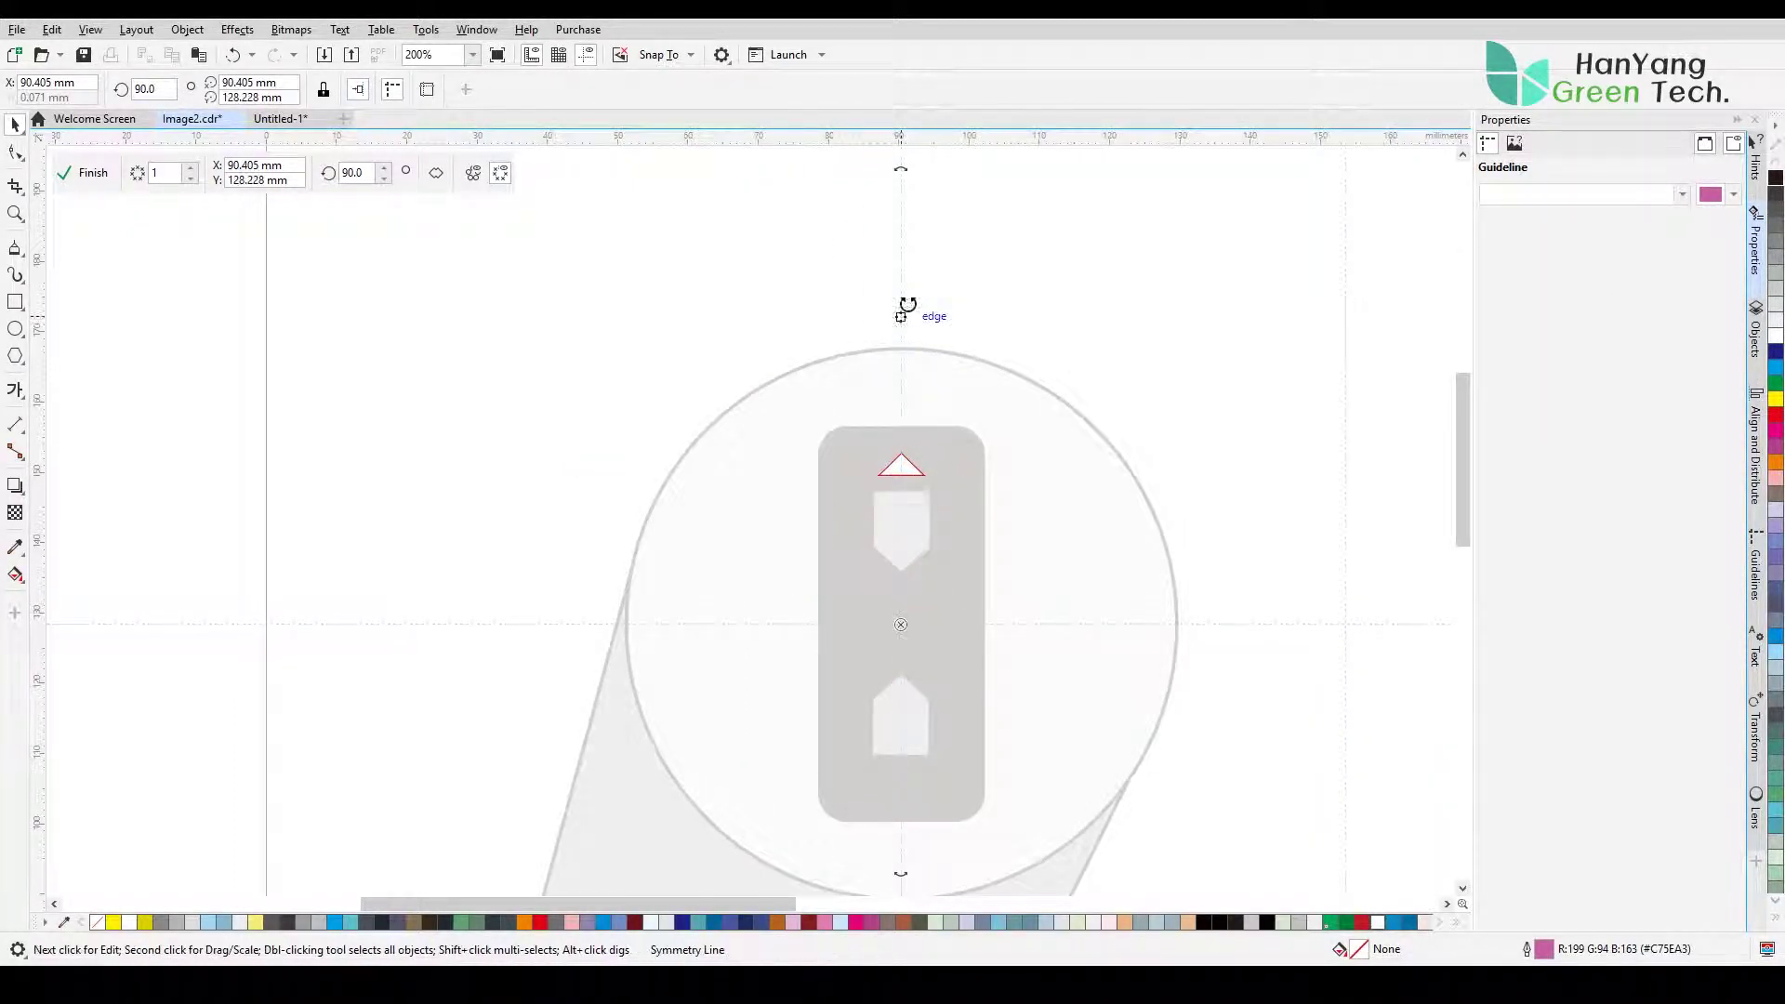
left_click_drag(934, 221, 1128, 622)
left_click(82, 173)
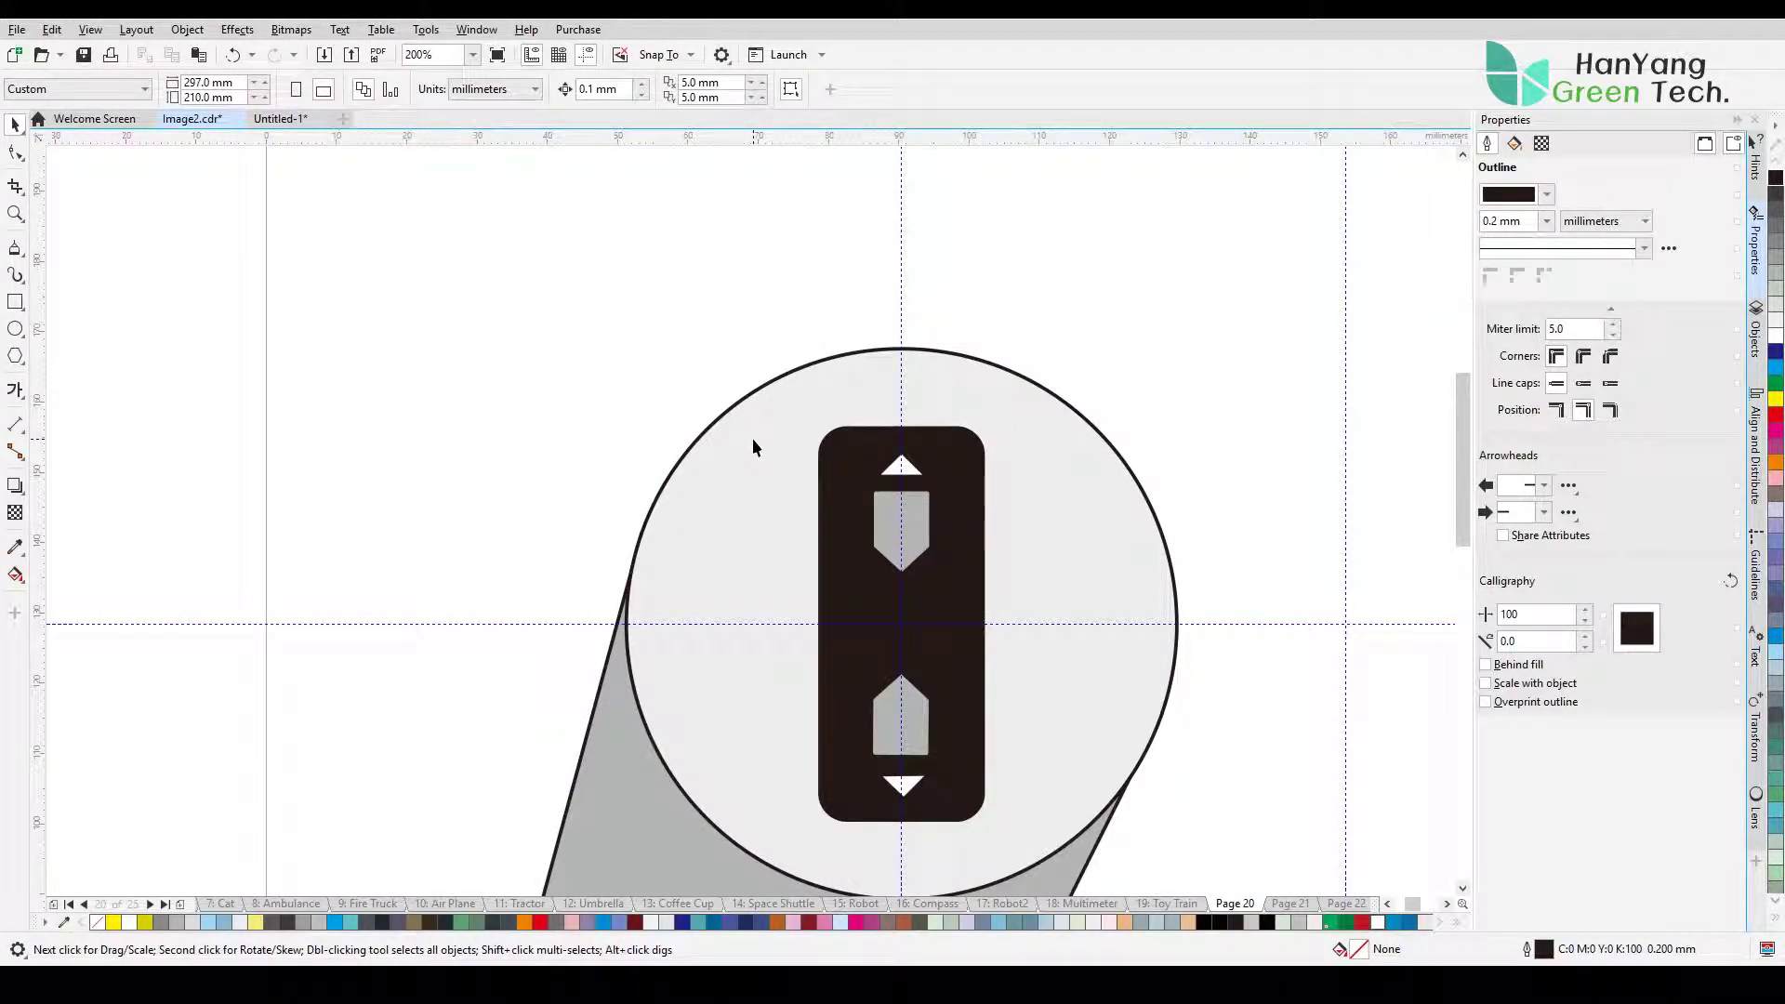
Step: Place a copy of the slot, pentagons and triangles rotated 270 degrees about the circle's centre to form a cross
left_click_drag(672, 306, 1042, 846)
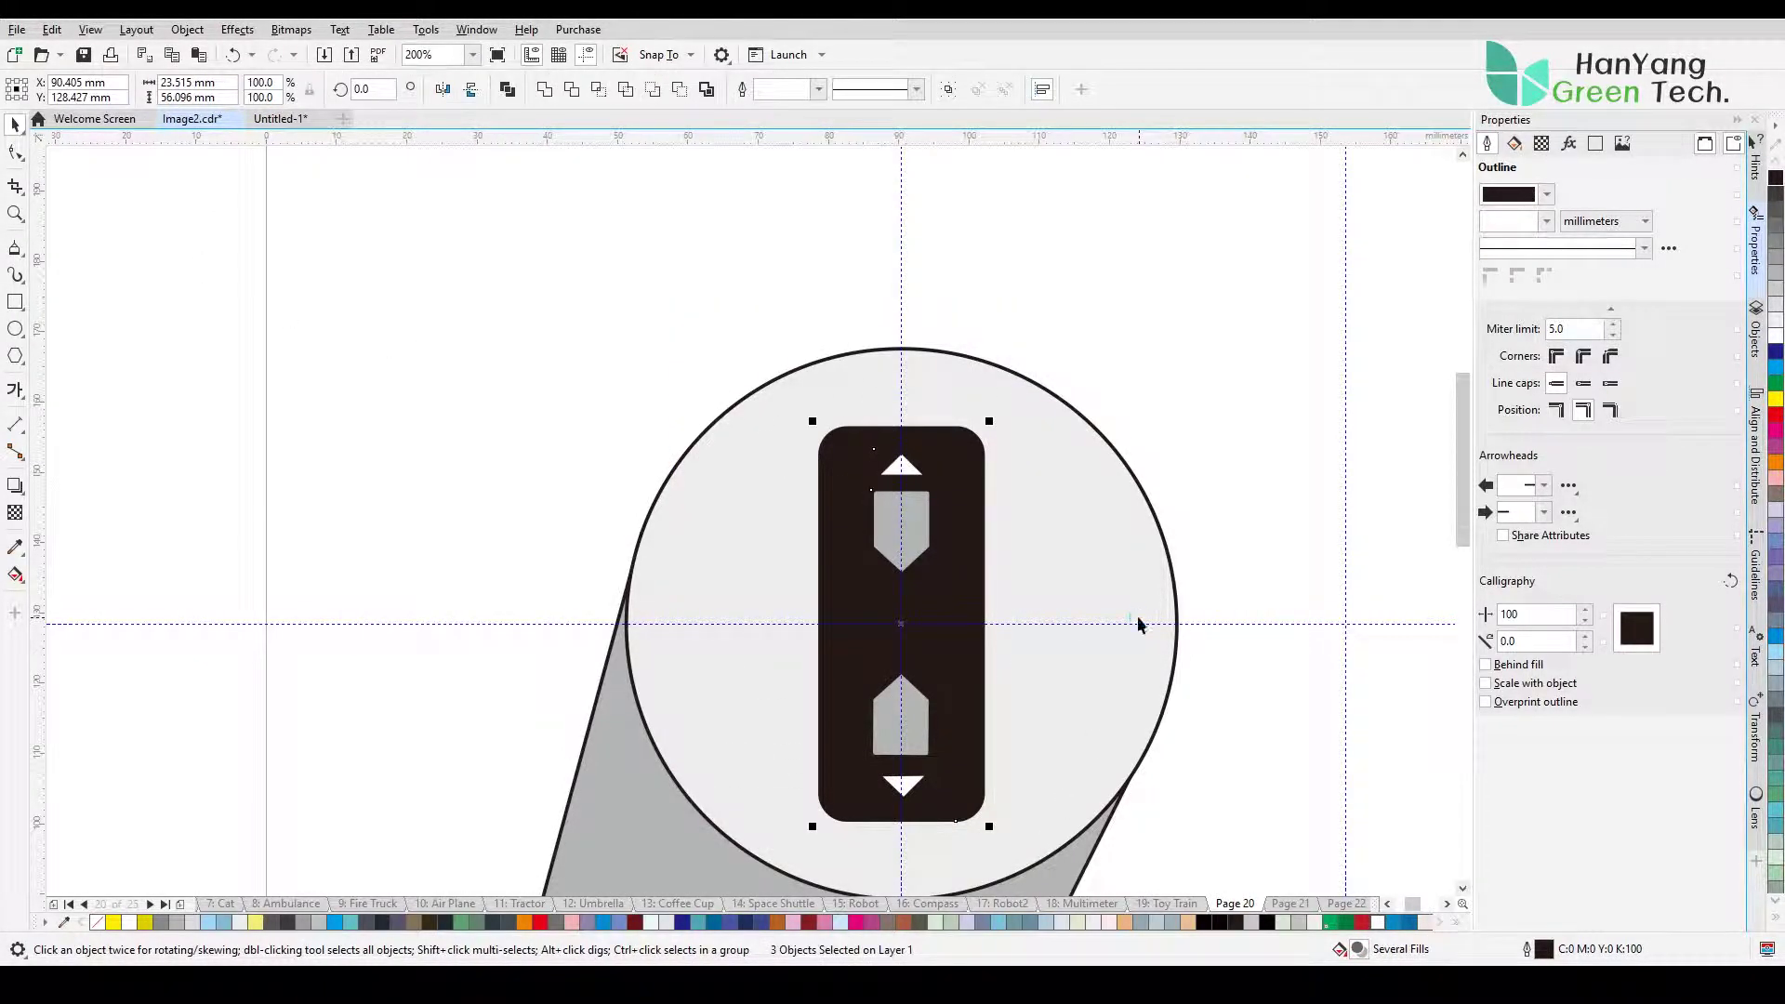
left_click(909, 628)
left_click_drag(992, 416, 1075, 699)
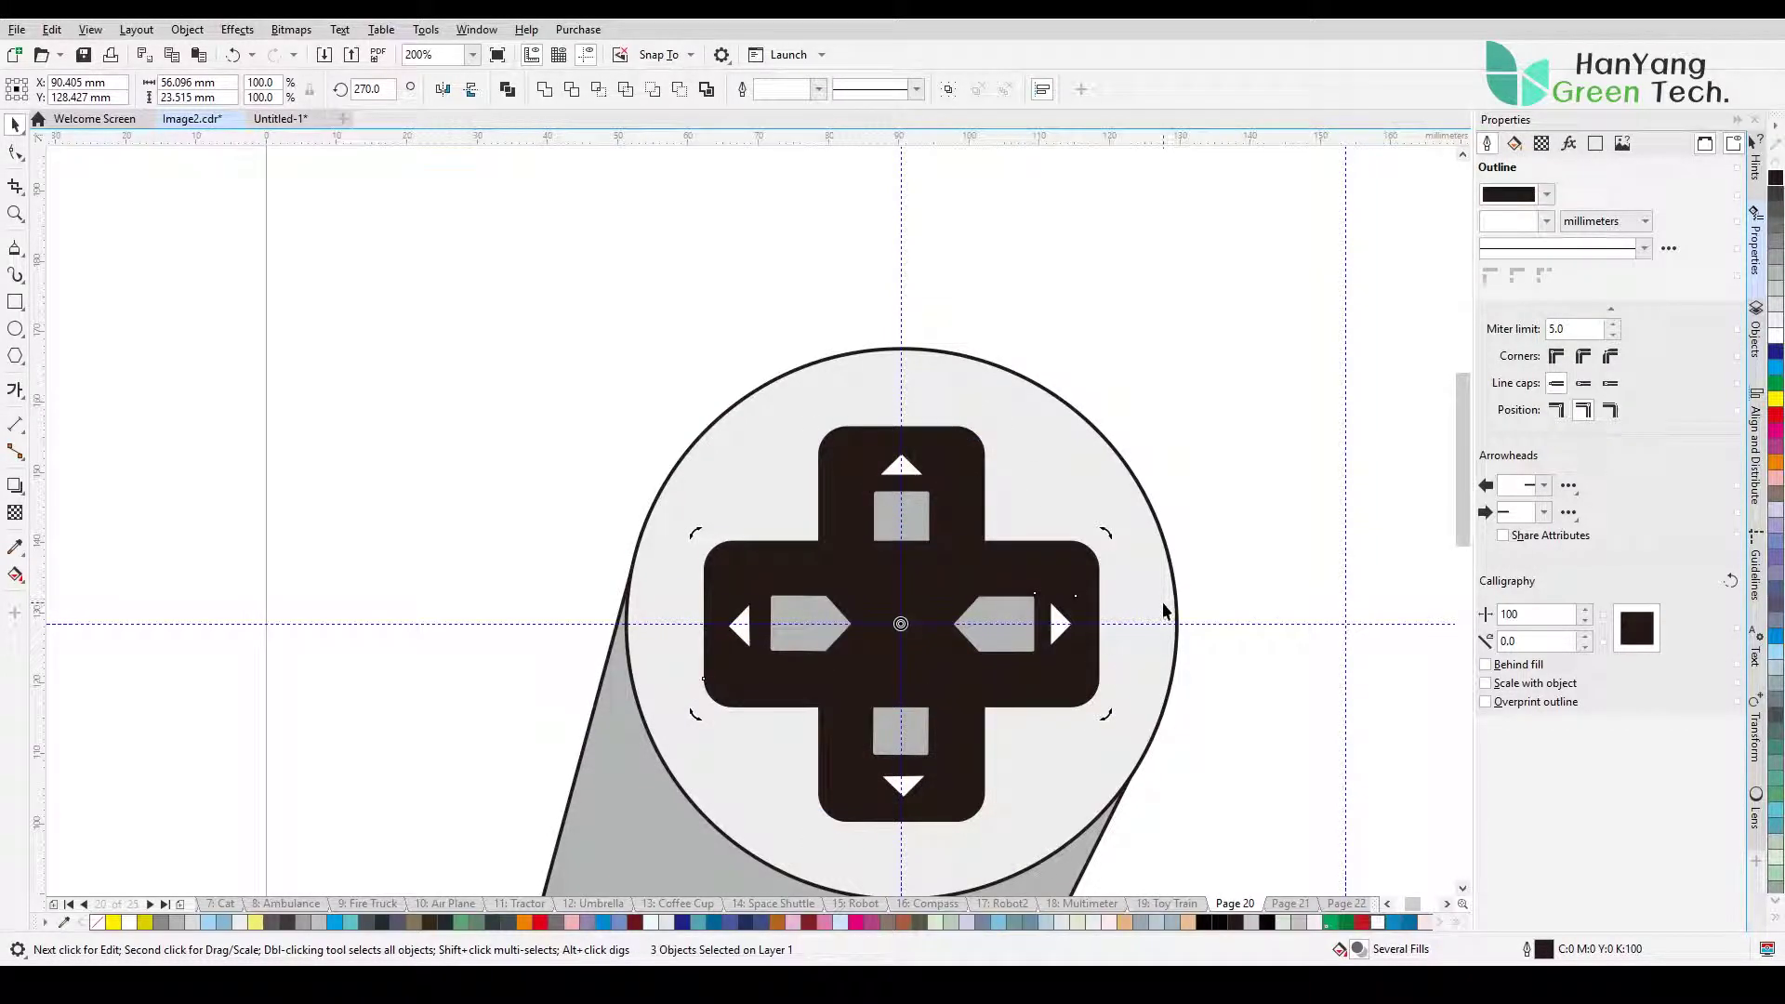
Step: Send the horizontal copy, face circle and cylinder body to the back, and bring the horizontal pentagons and triangles to the front
key("shift+Page_Down")
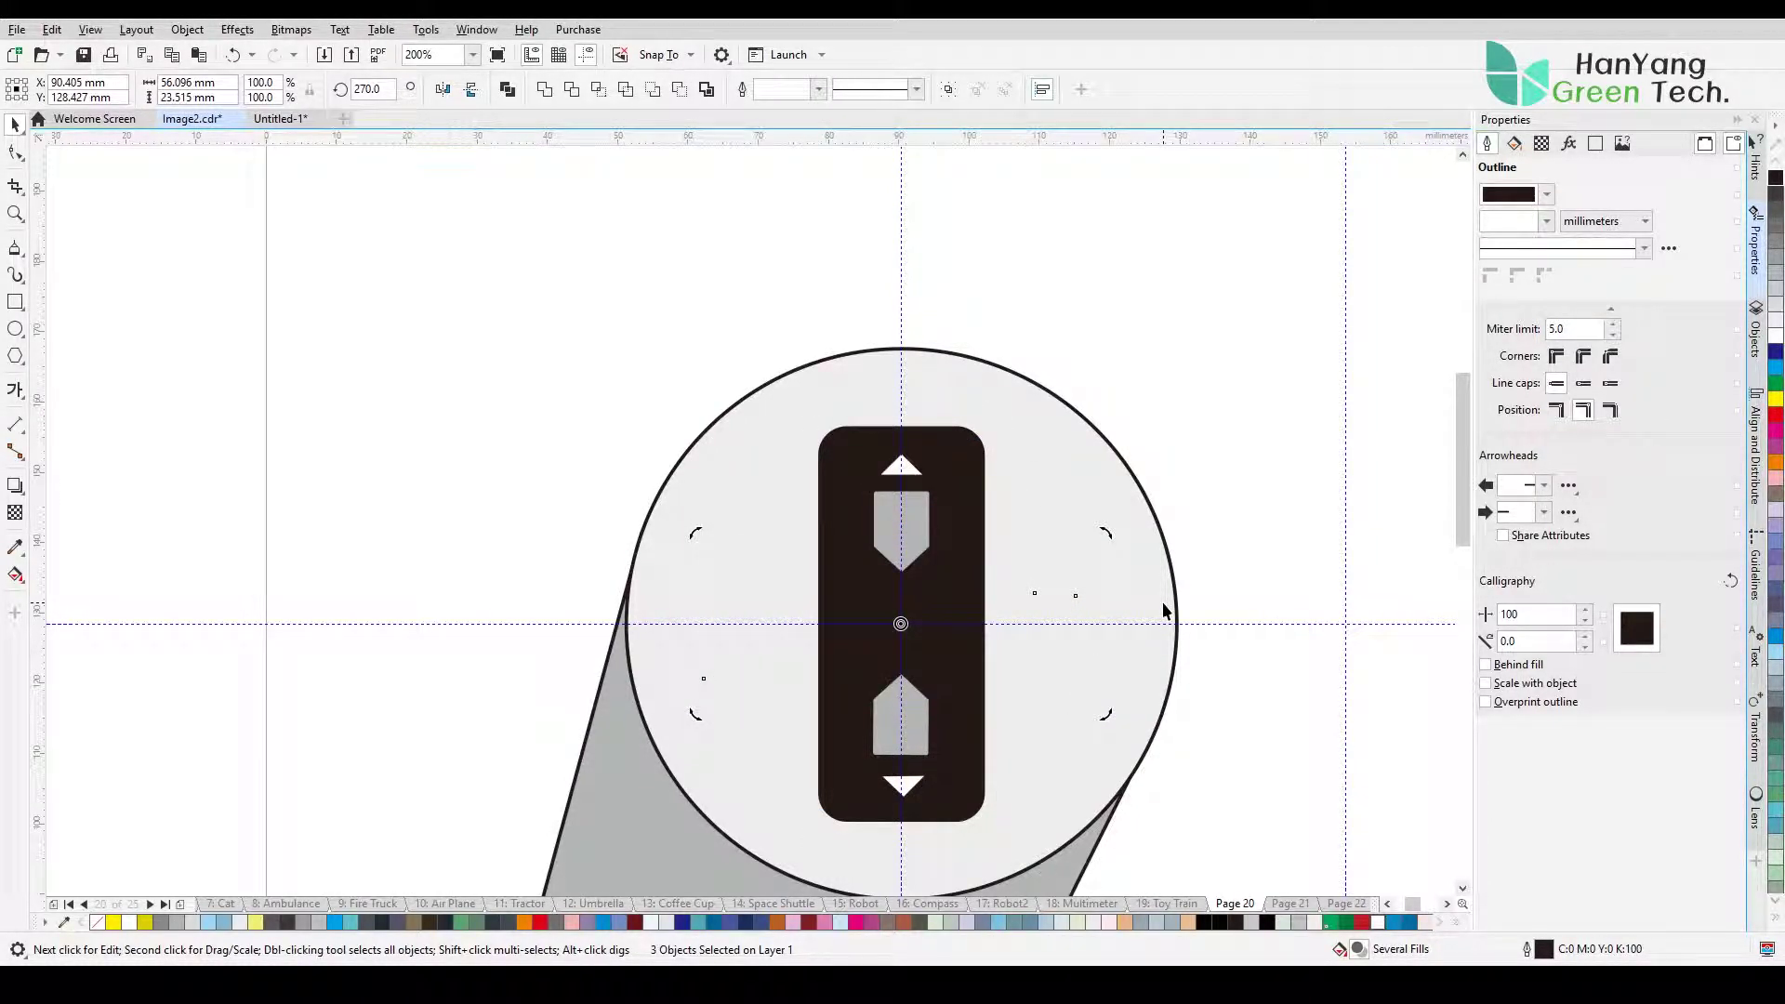
left_click(1168, 598)
key("shift+Page_Down")
left_click(1061, 837)
key("shift+Page_Down")
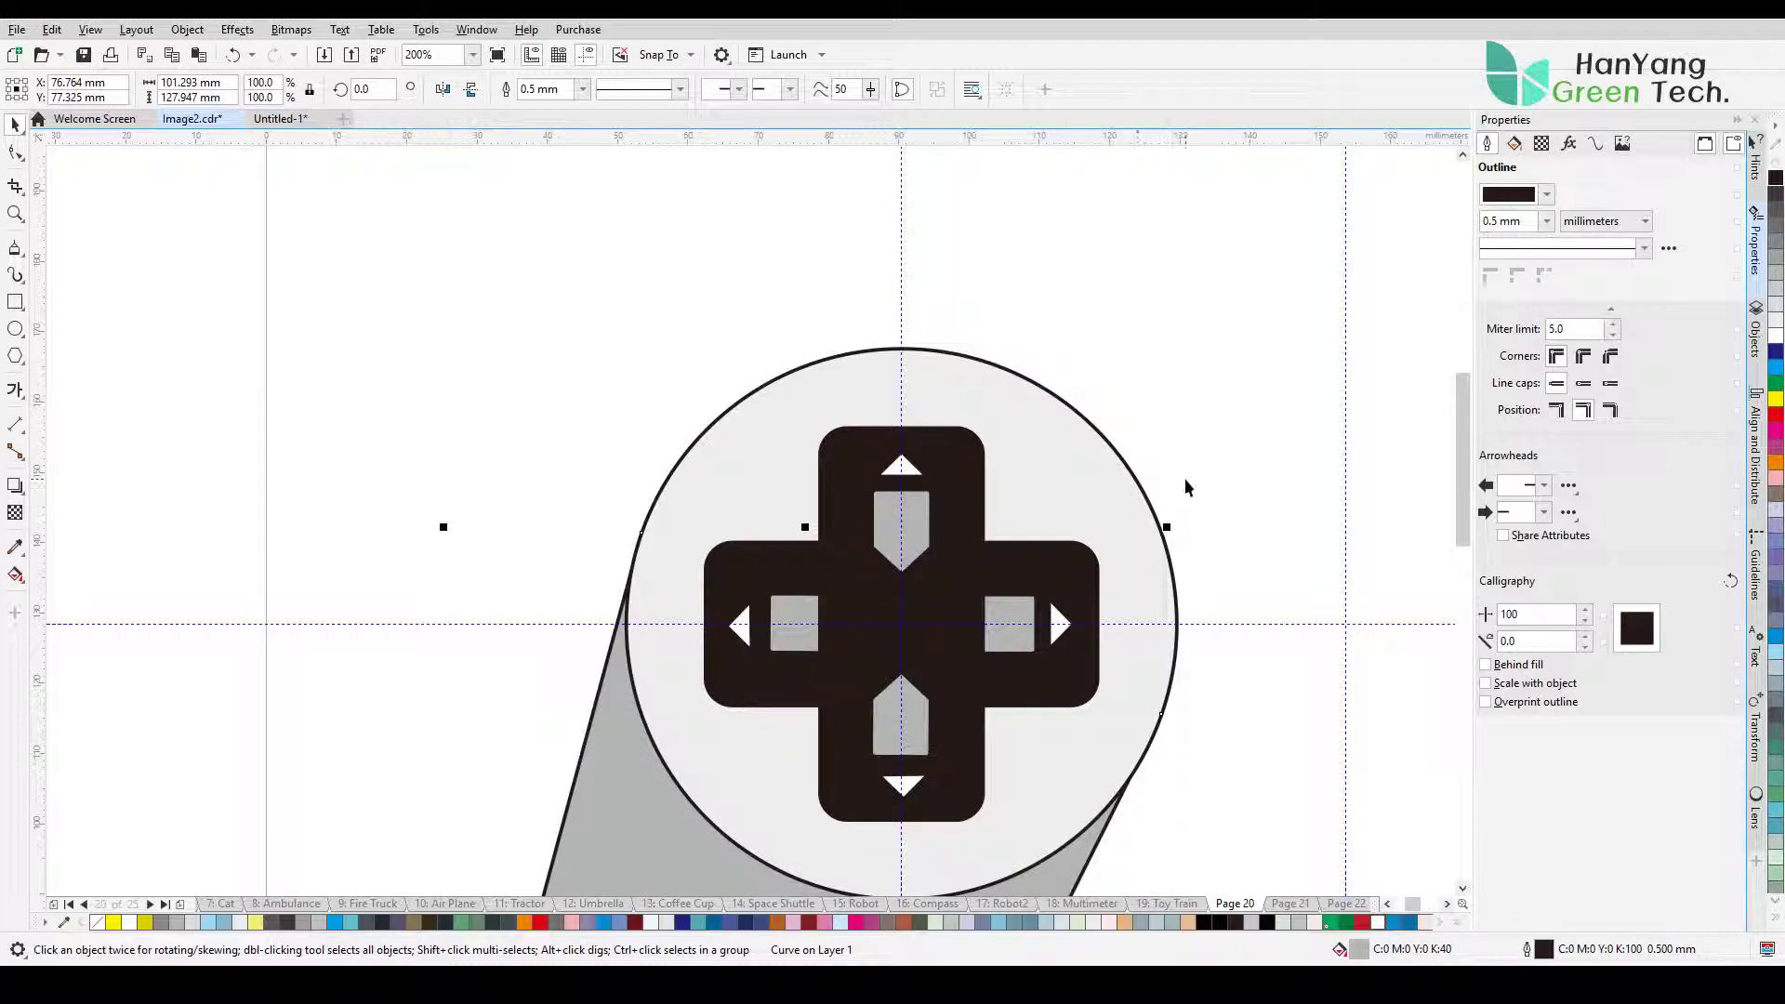
left_click(810, 637)
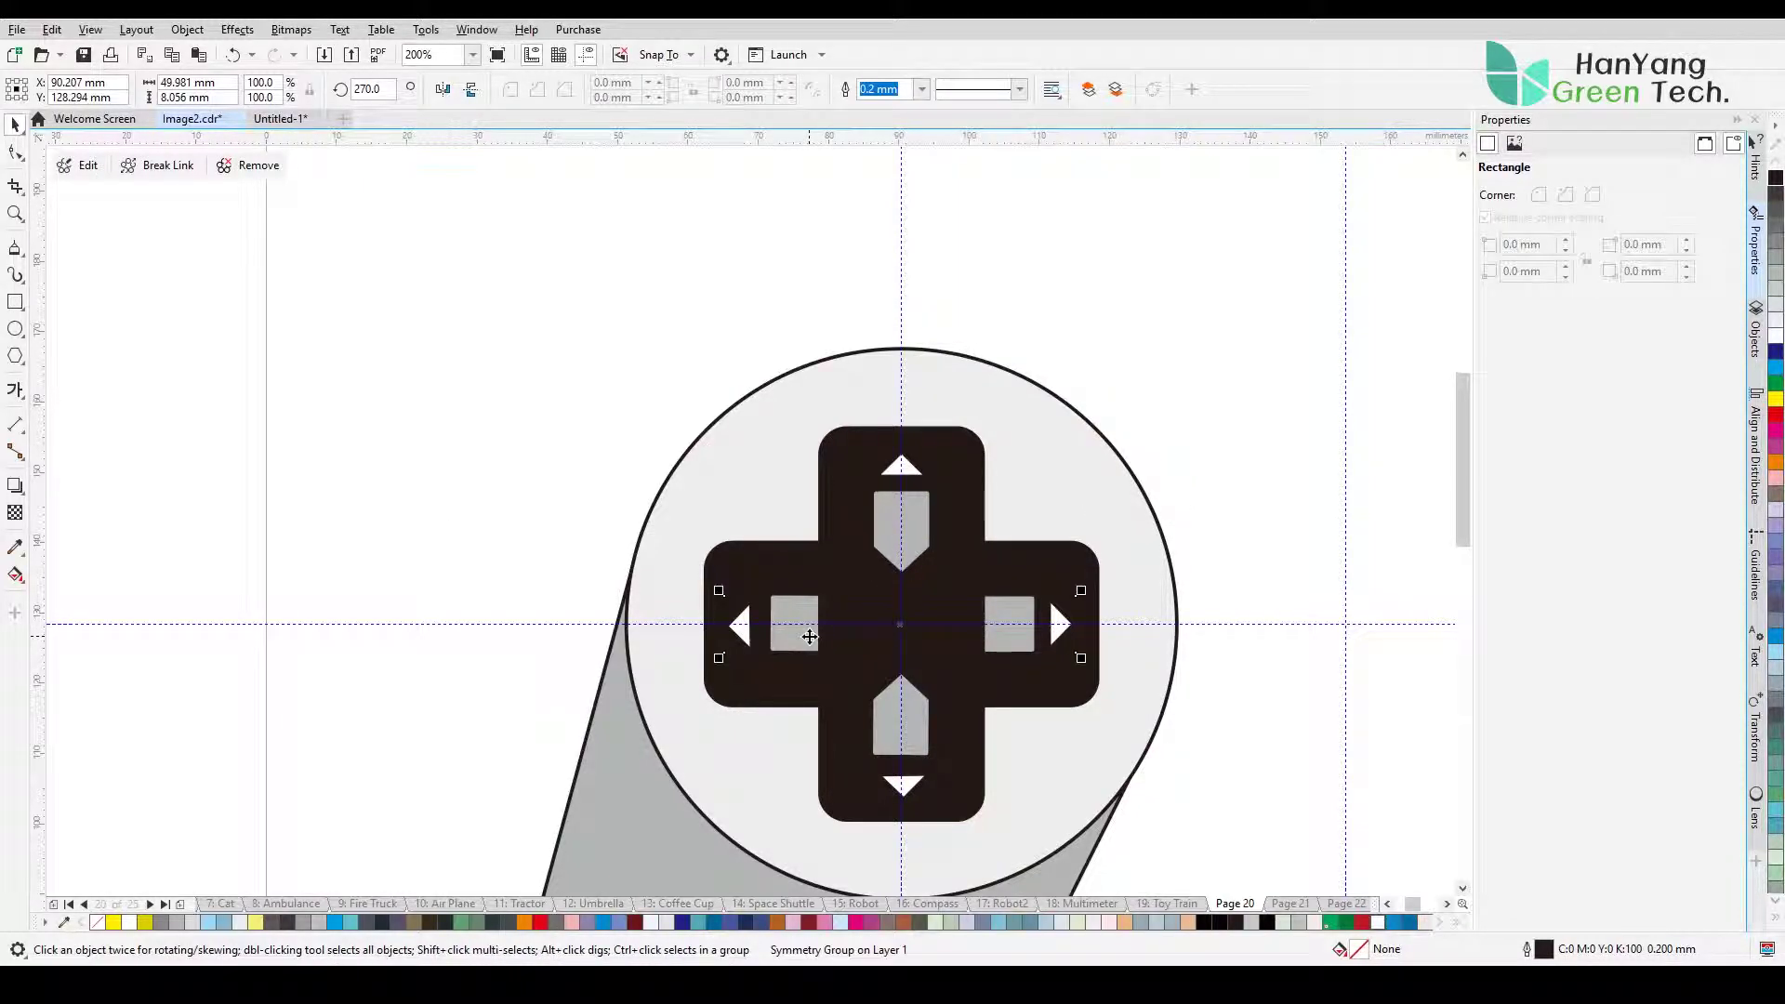
left_click_drag(522, 561, 1168, 680)
key("shift+Page_Up")
left_click(1265, 447)
scroll(1186, 484, "down", 3)
key("z")
left_click_drag(993, 430, 1224, 638)
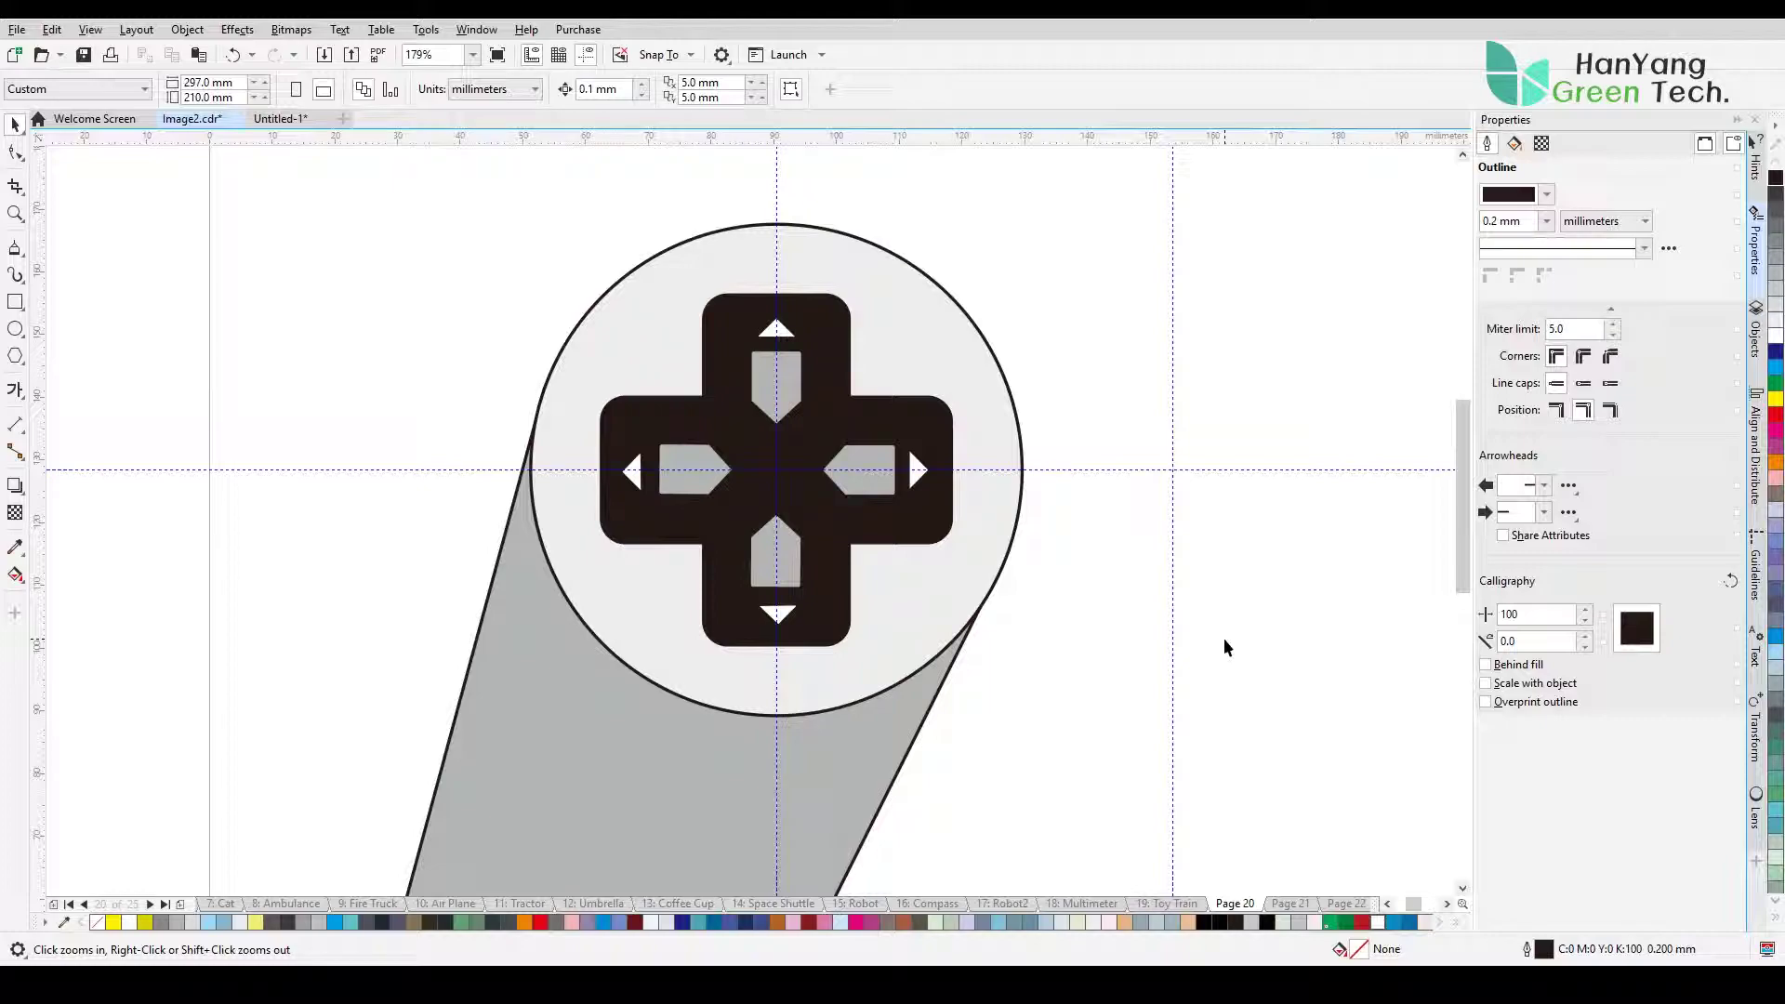
Step: Delete the horizontal copy of the slot with its pentagons and triangles
key("space")
left_click(833, 340)
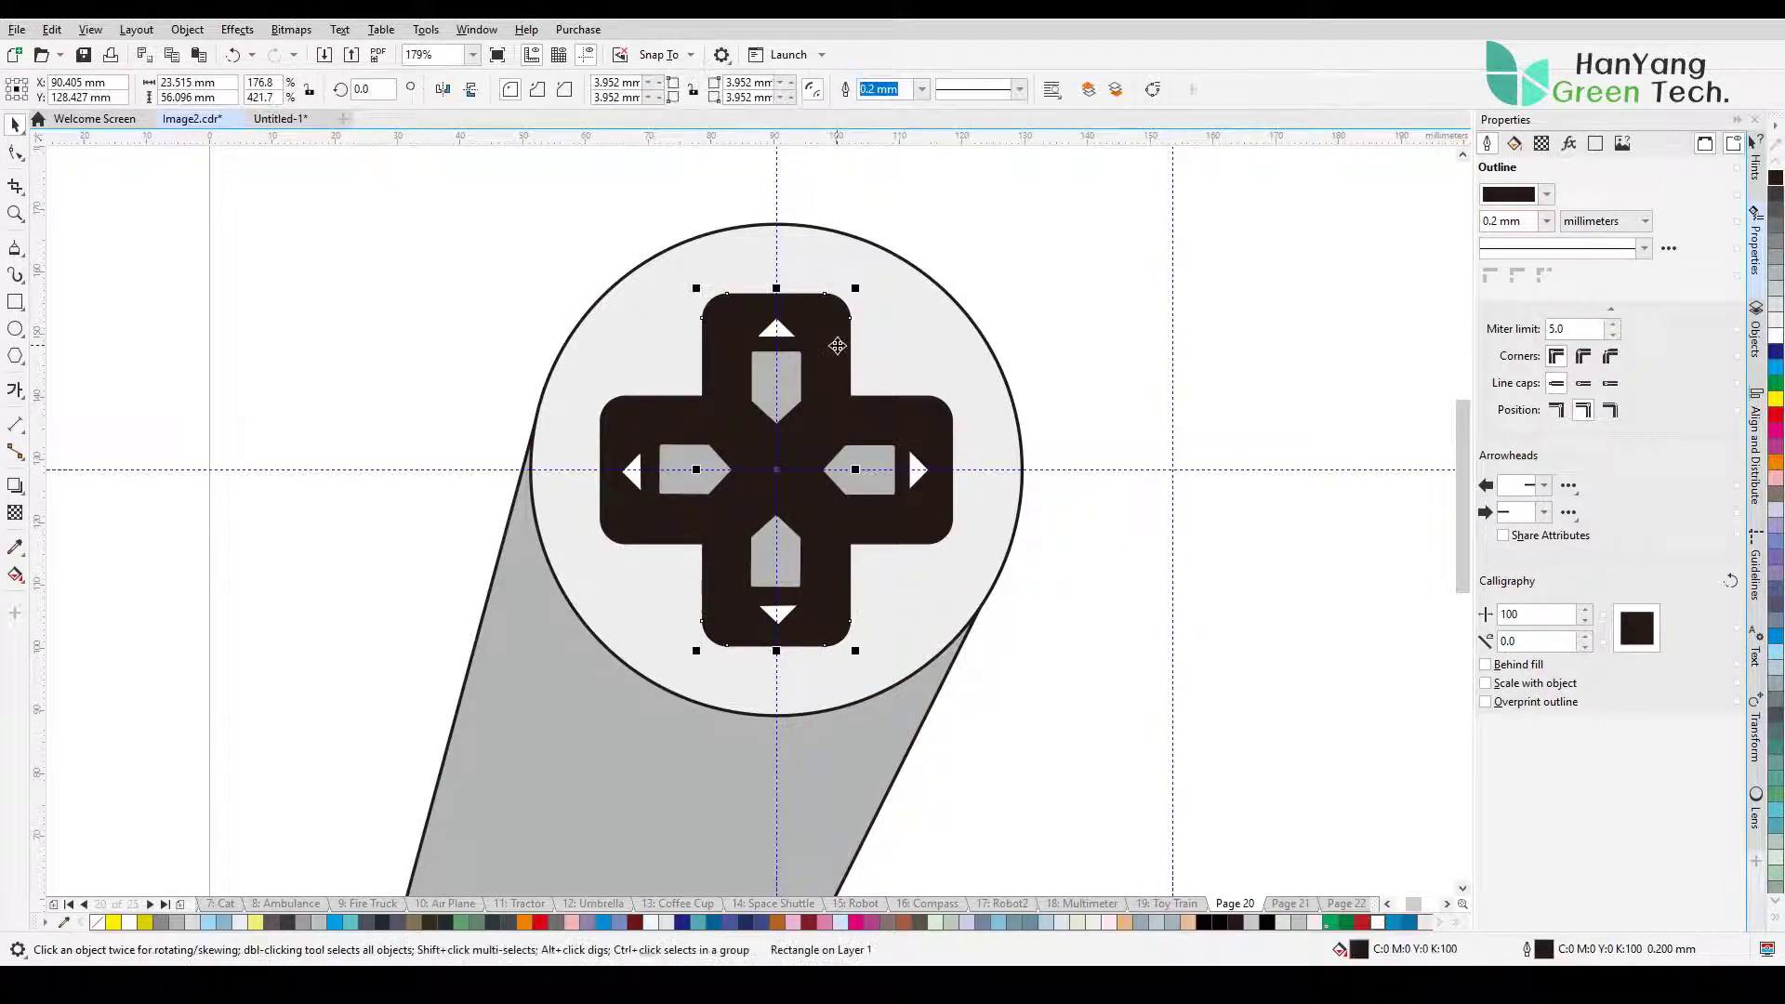
left_click_drag(387, 366, 1028, 558)
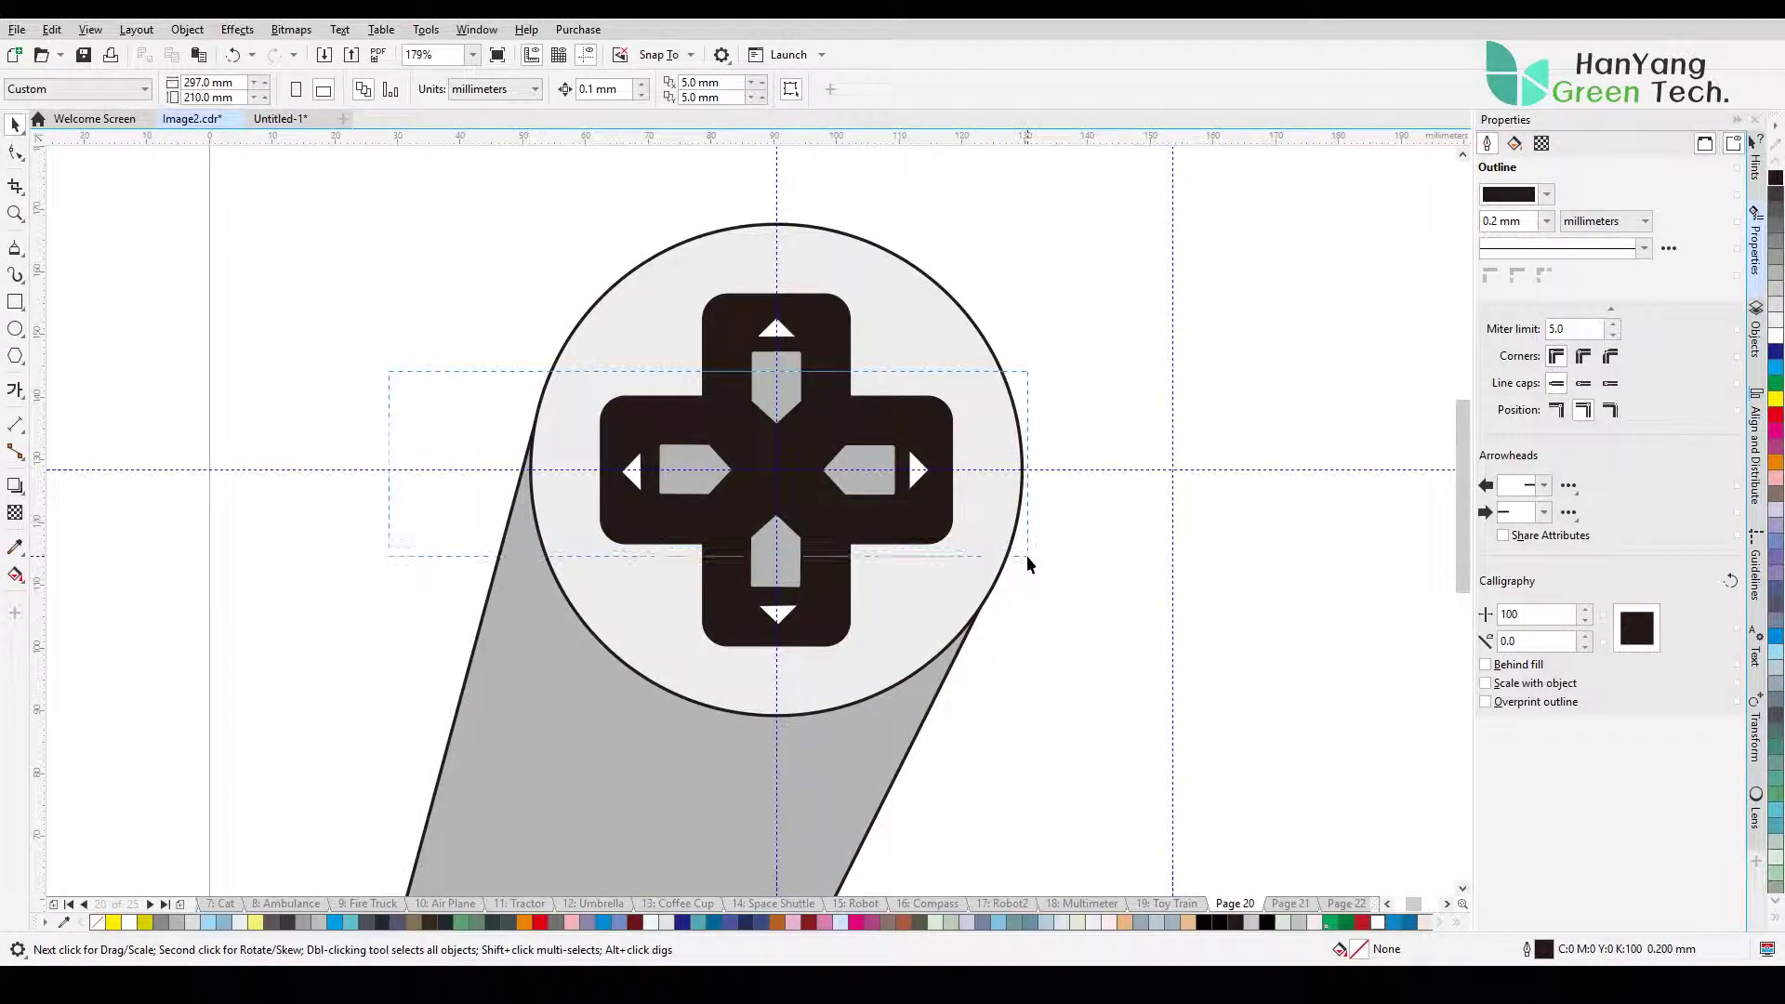
key("Delete")
Step: Narrow the black vertical slot evenly from both sides to about 19.4 mm wide
left_click(781, 444)
left_click_drag(698, 468, 711, 469)
left_click(1136, 383)
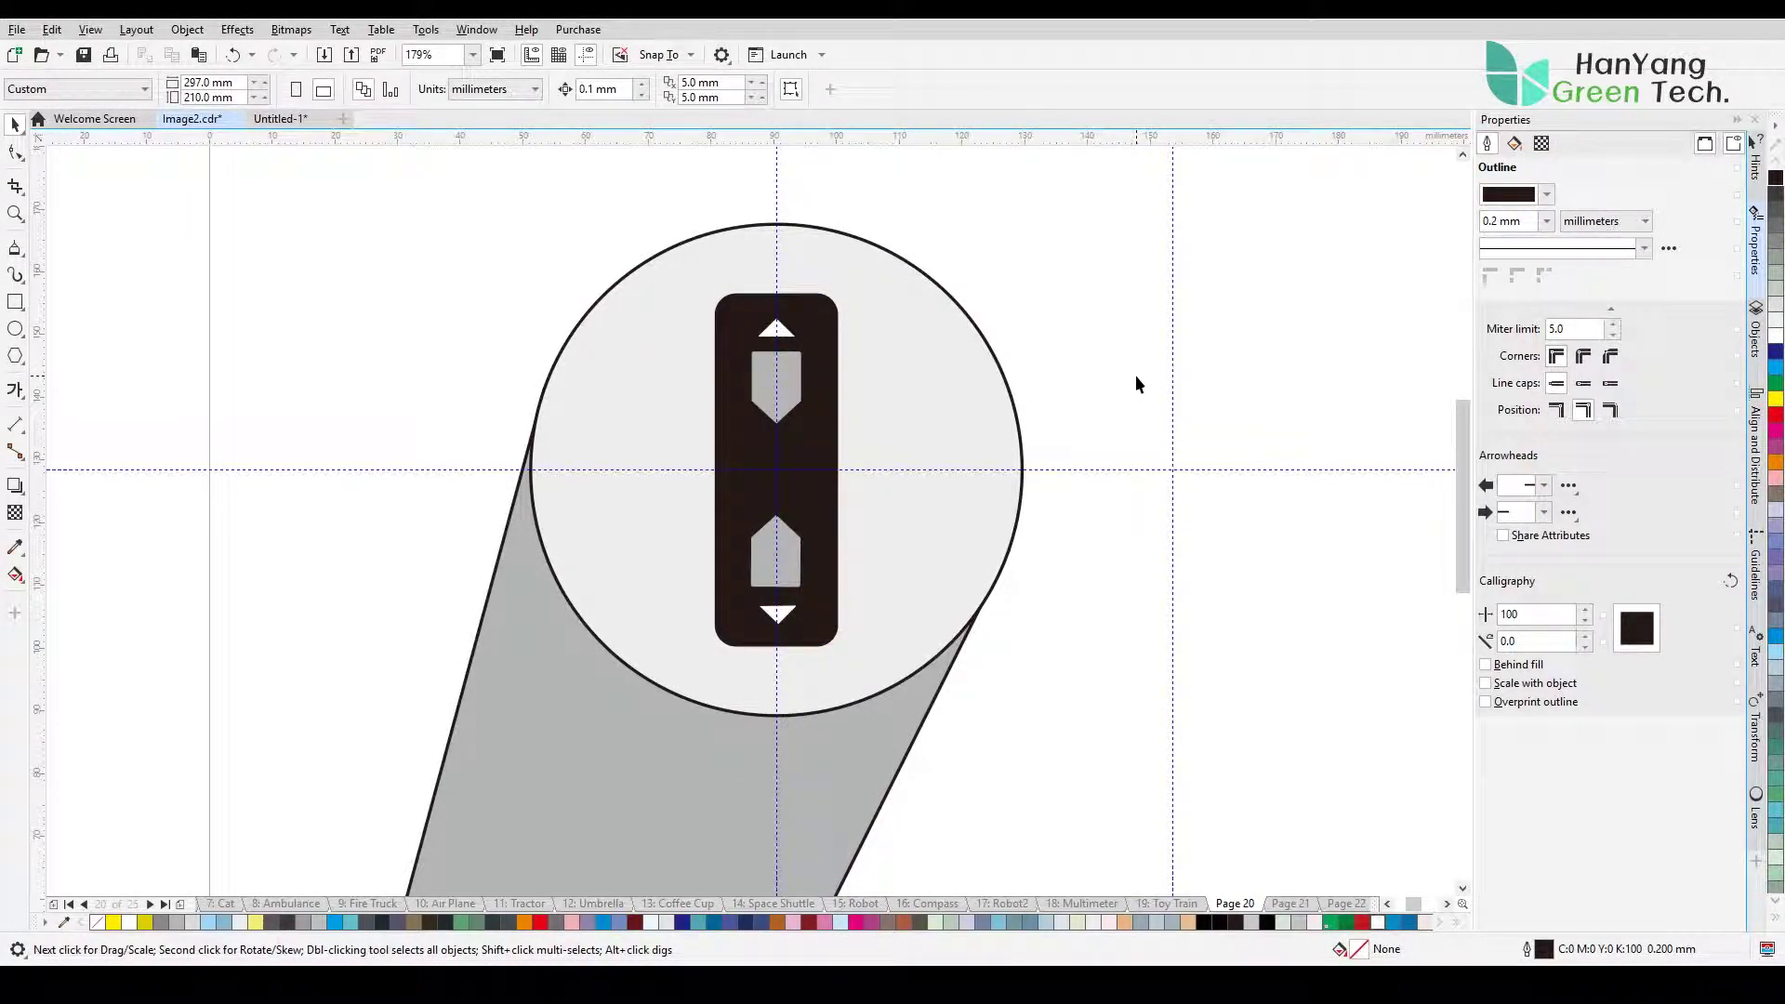
left_click(800, 389)
left_click(92, 173)
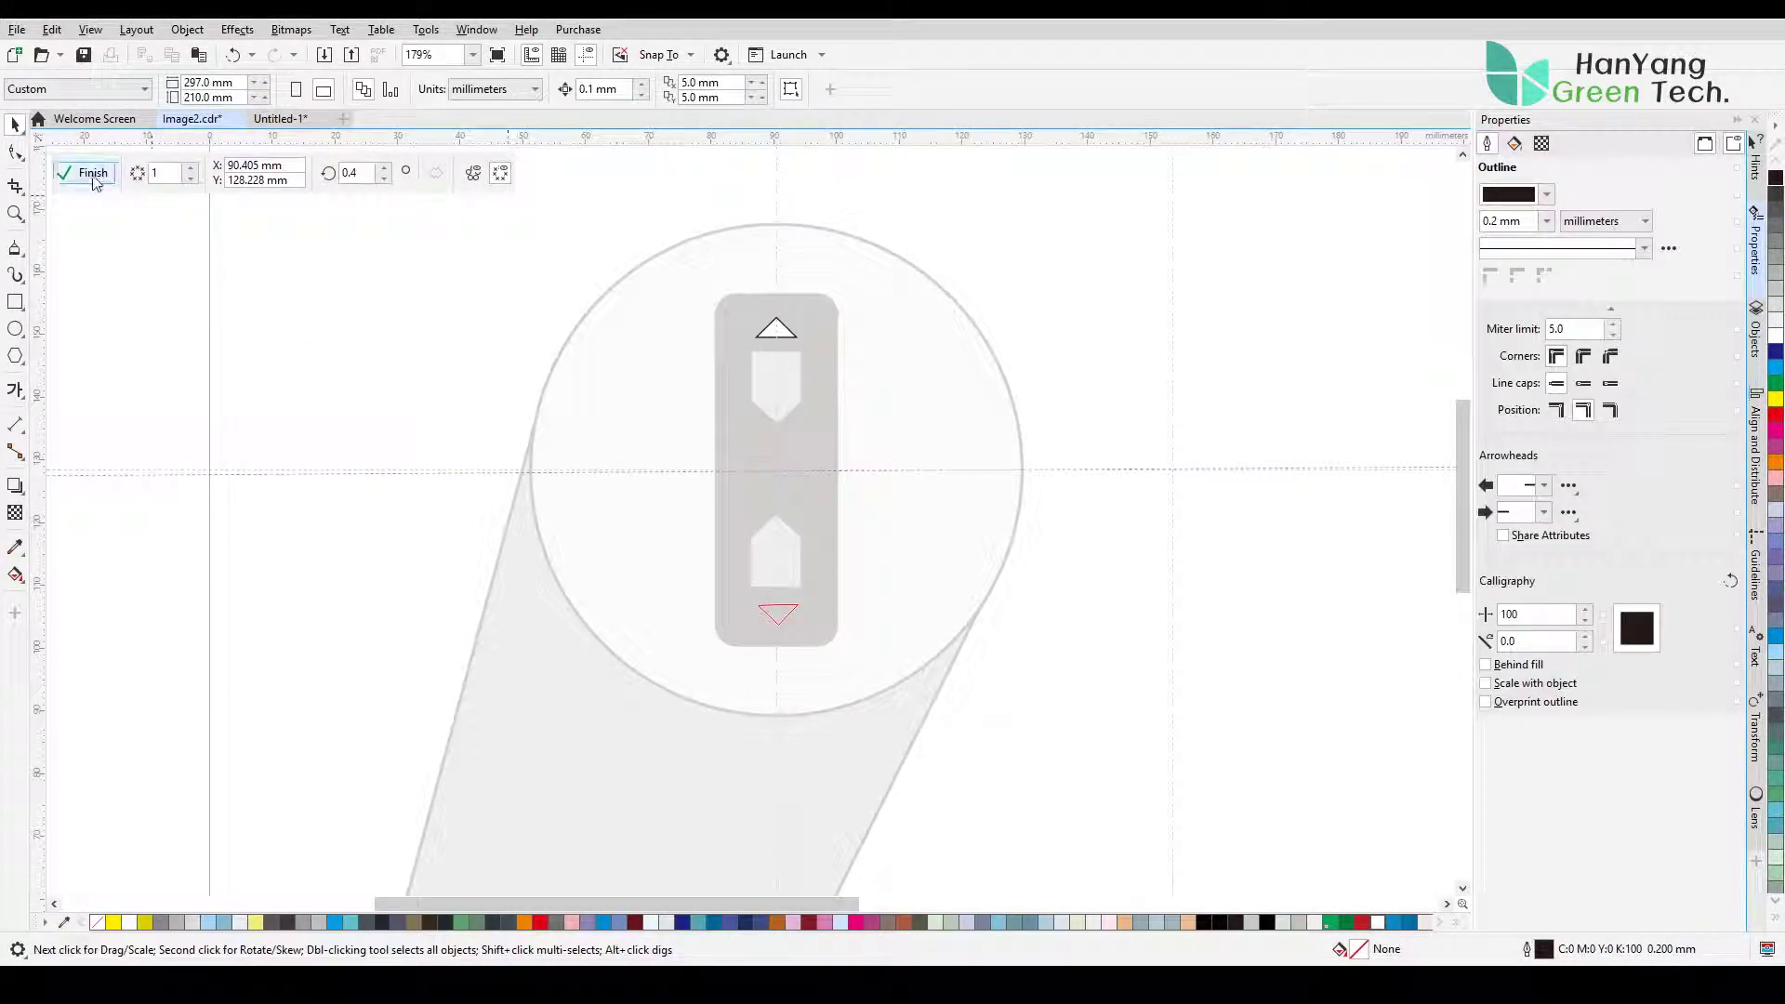
left_click(88, 168)
left_click(88, 168)
left_click(89, 172)
left_click(789, 400)
key("F2")
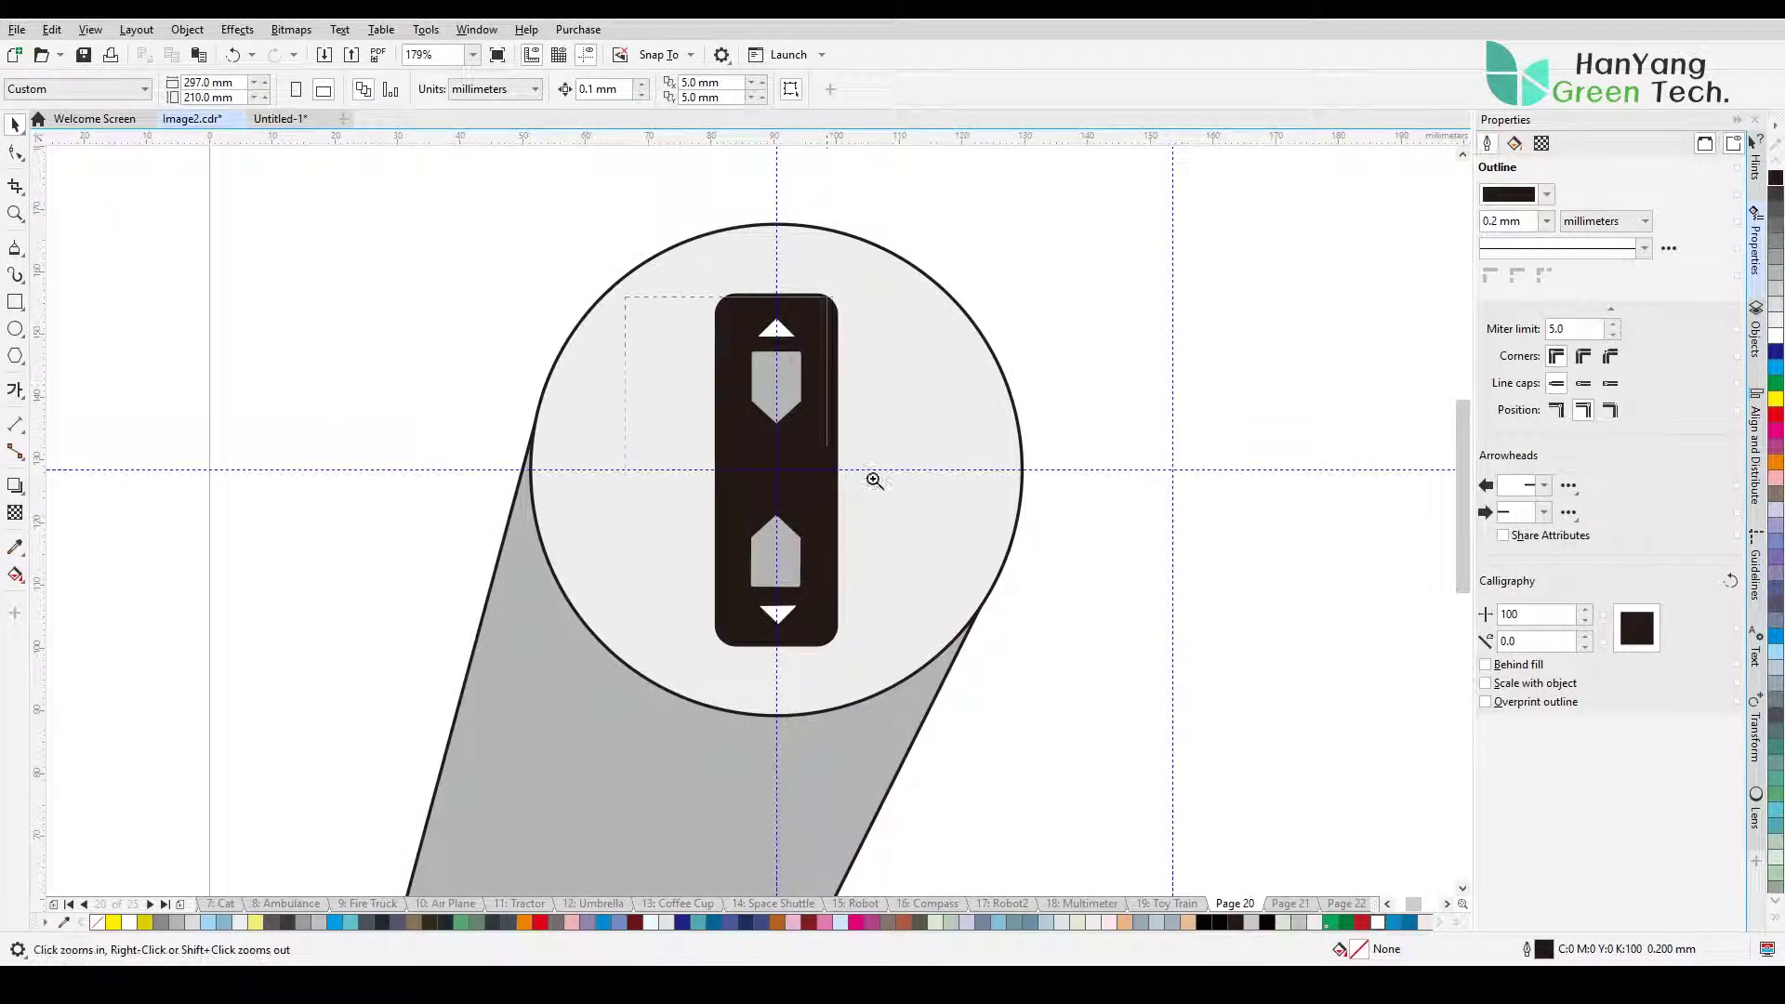
left_click_drag(688, 295, 891, 523)
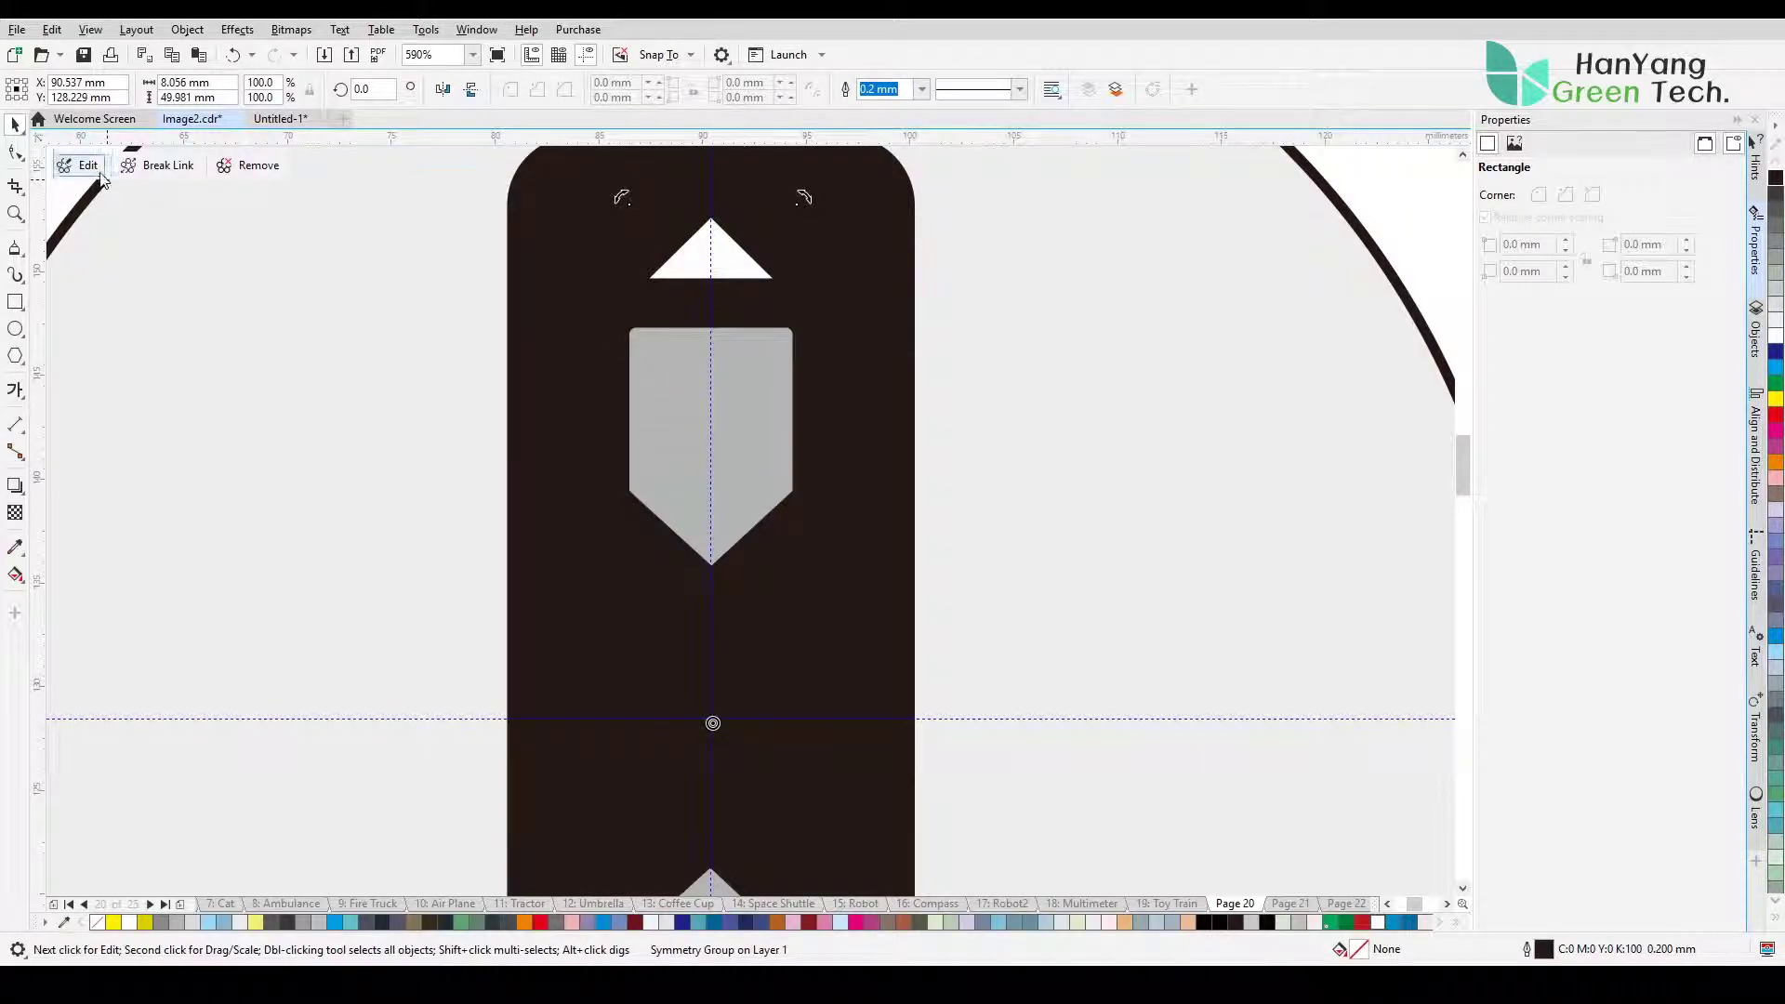
left_click(89, 165)
left_click(103, 179)
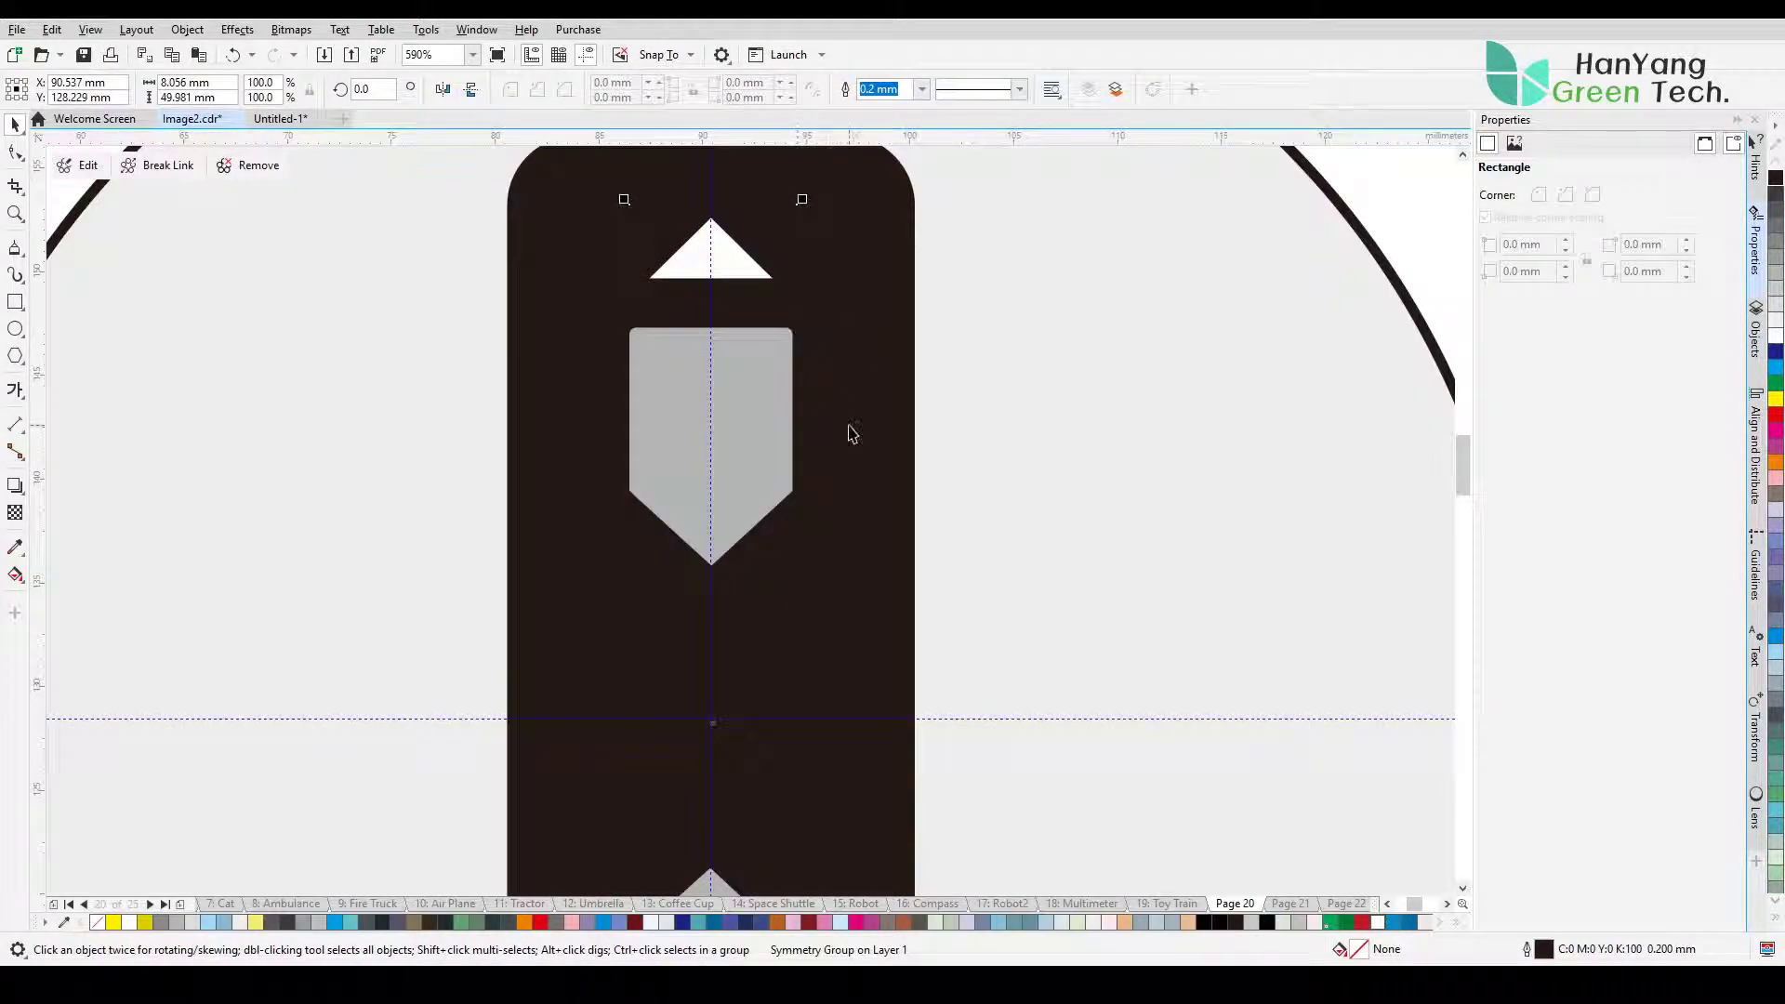
Step: Place a copy of the narrowed slot, pentagons and triangles rotated 270 degrees about its centre, with all pentagons above the black cross
scroll(817, 366, "down", 4)
left_click_drag(895, 485, 894, 485)
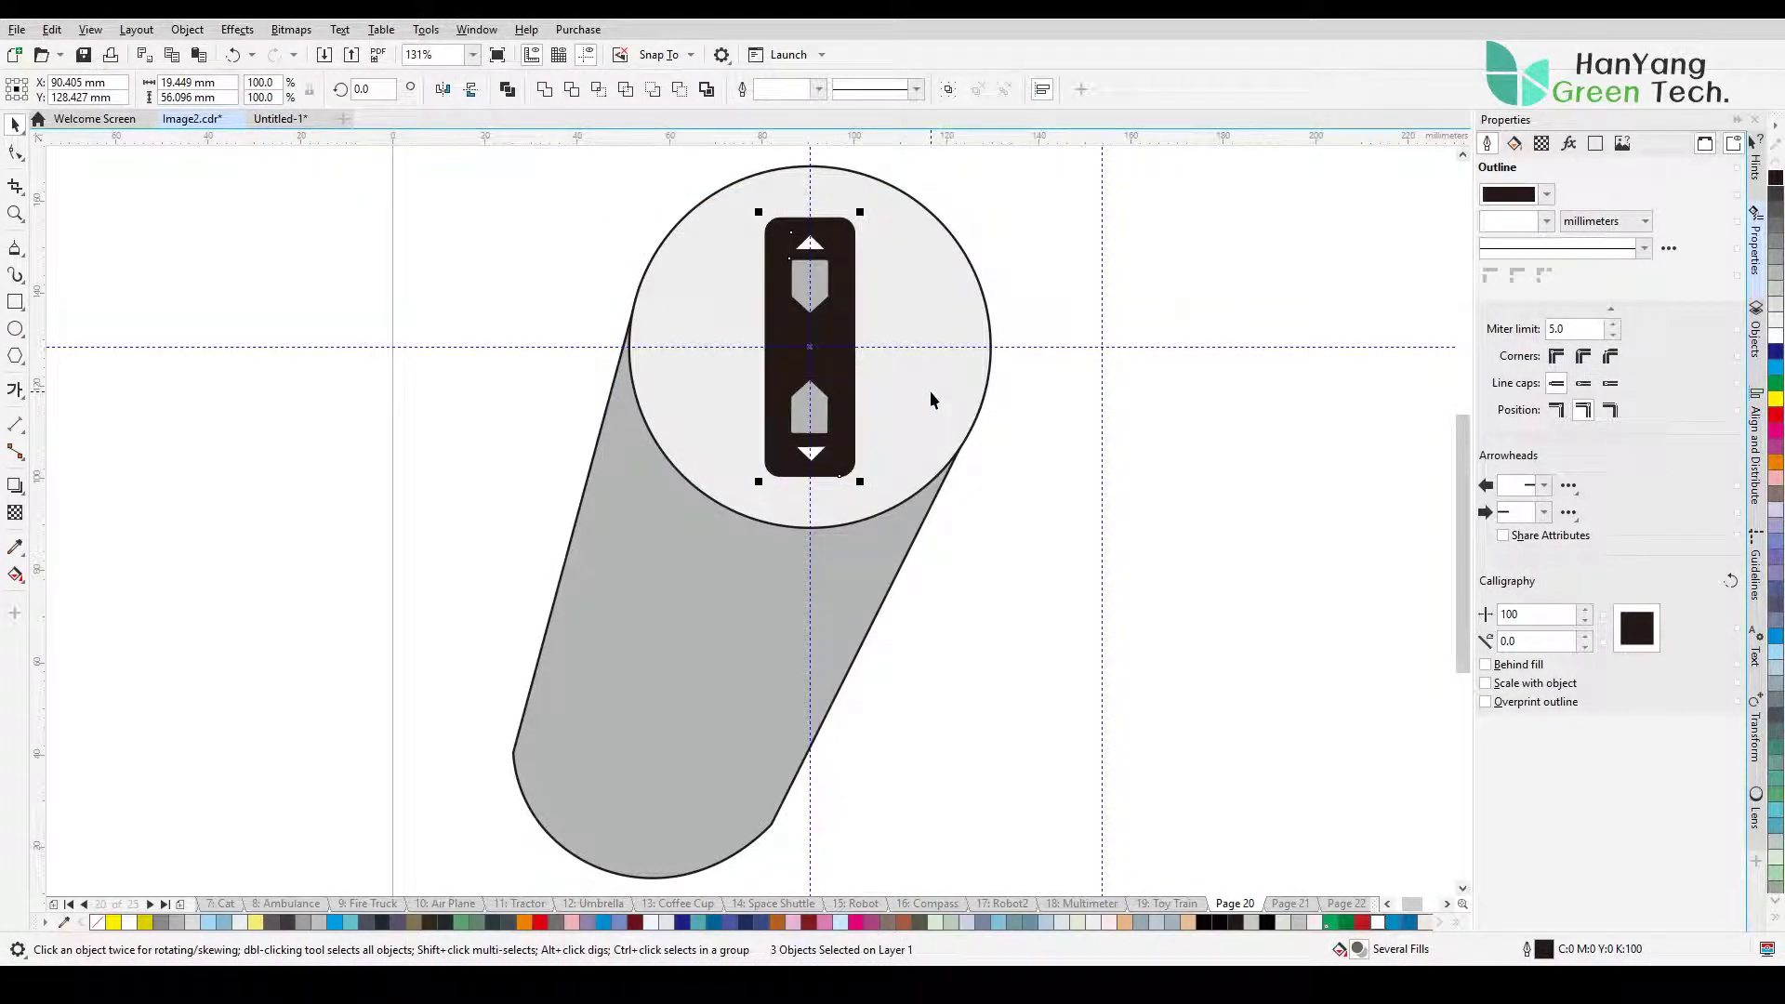
left_click(810, 347)
left_click_drag(862, 209, 1023, 398)
right_click(1023, 398)
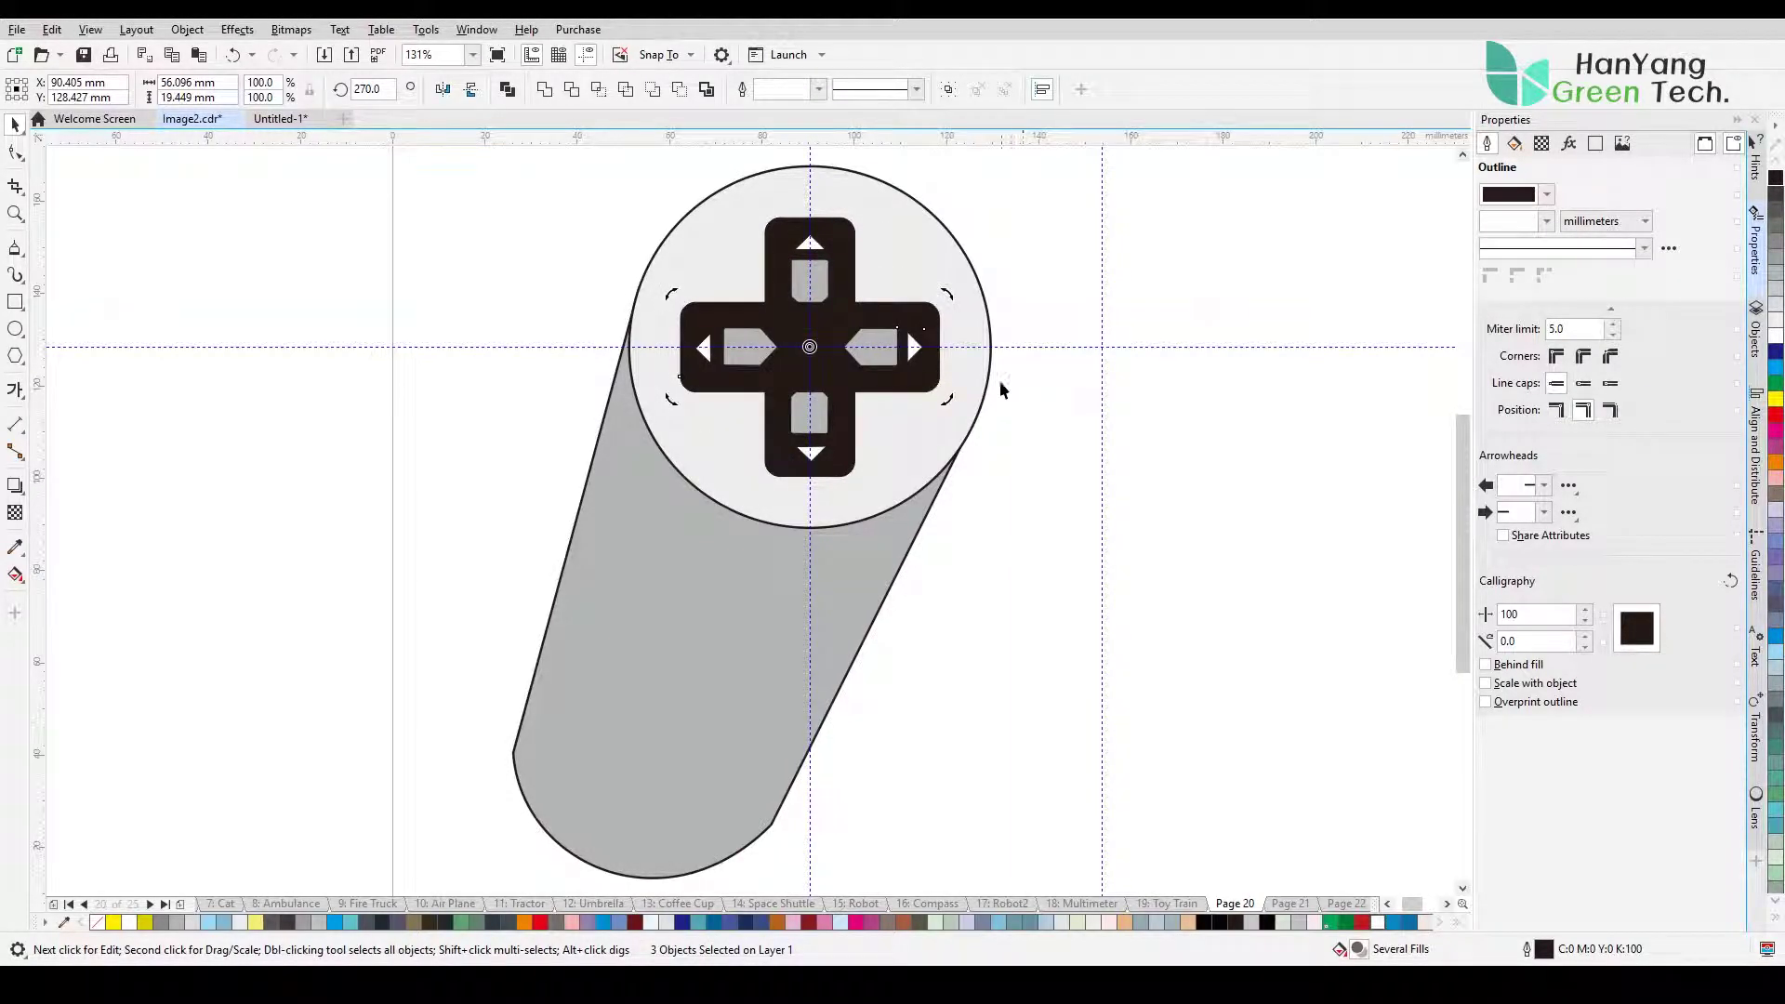
left_click(848, 487)
left_click(1006, 583)
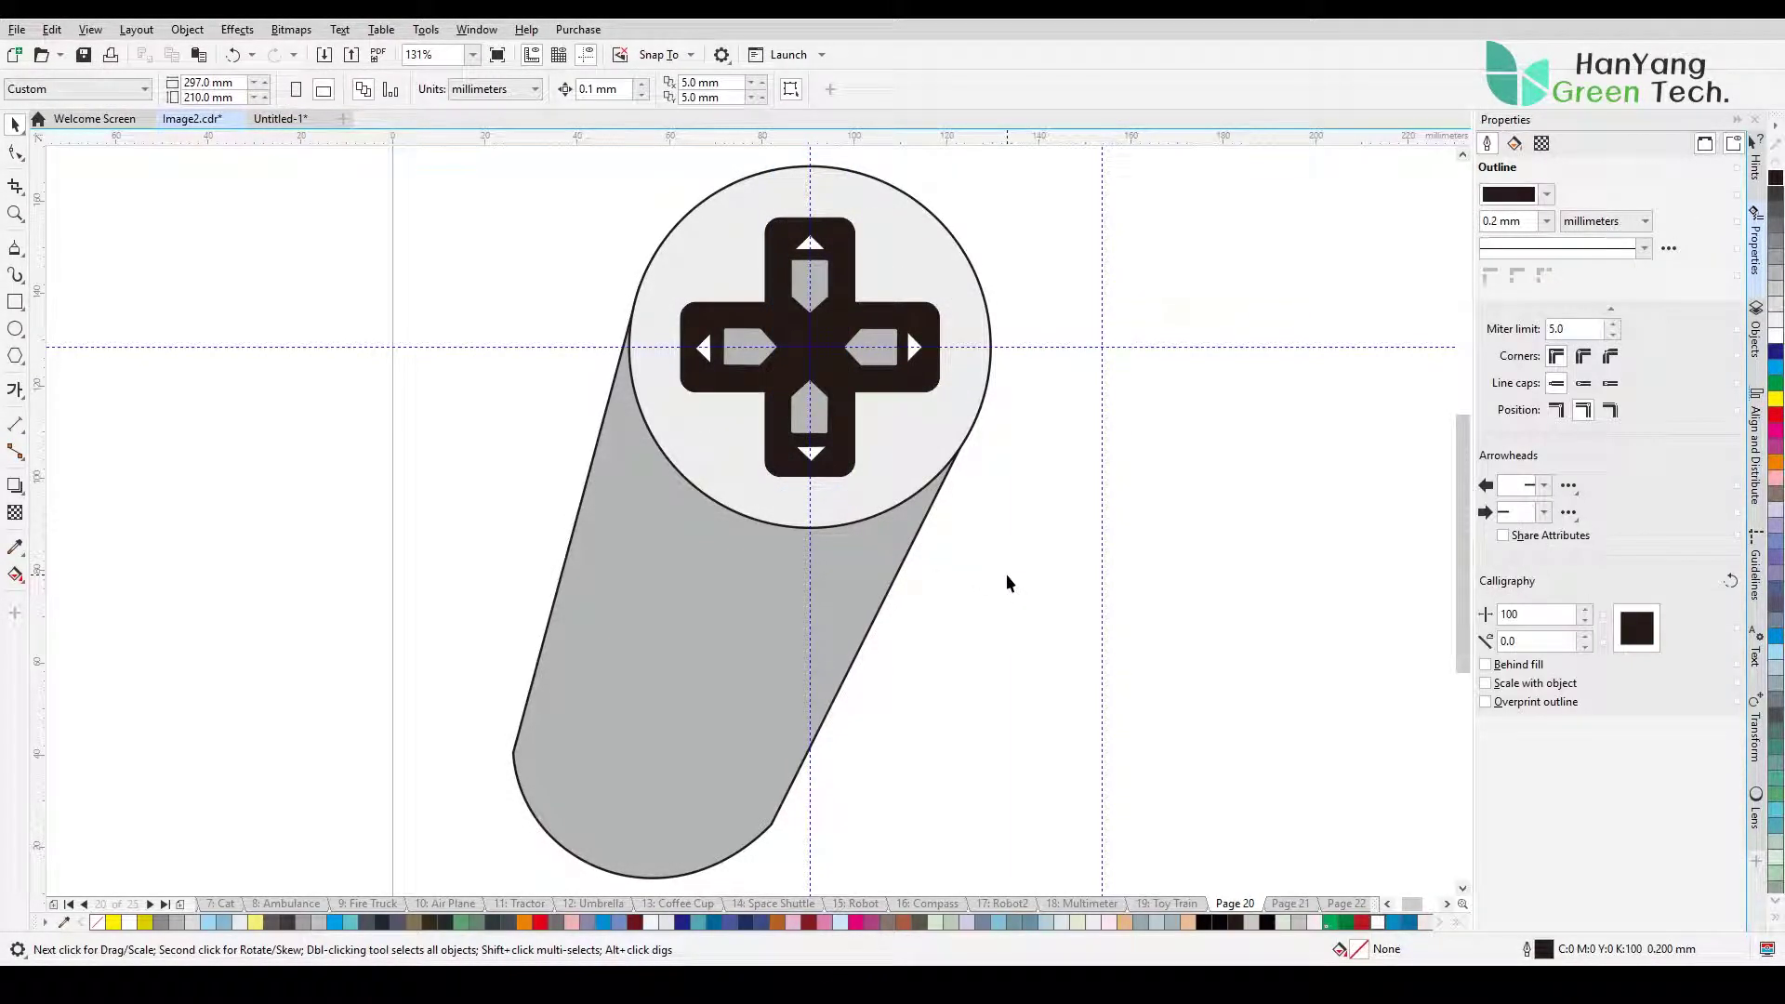
Step: Draw a circle about 37 mm in diameter with a 0.4 mm outline, to the lower right of the face circle
scroll(987, 600, "down", 2)
key("z")
left_click_drag(679, 345, 1314, 756)
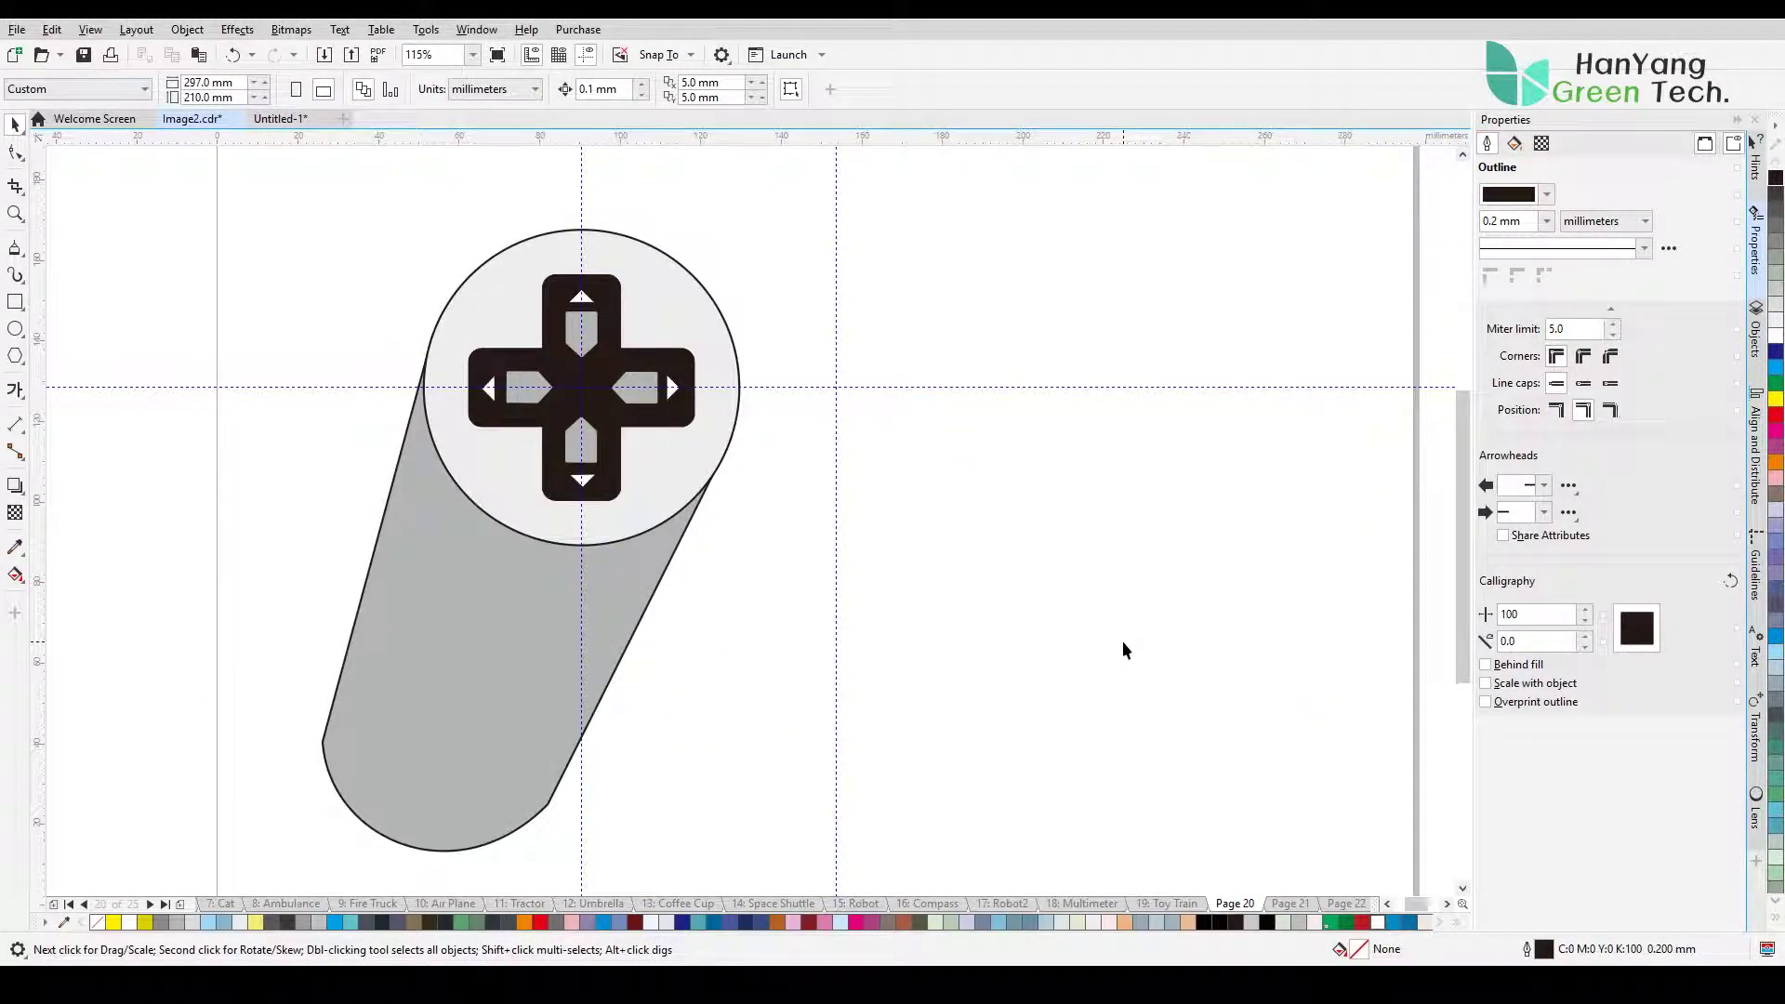
left_click(574, 592)
left_click(920, 598)
left_click(15, 328)
mouse_move(768, 556)
left_mouse_down()
mouse_move(853, 483)
mouse_move(844, 468)
left_mouse_up()
key("Delete")
Step: Add larger concentric copies of the circle about 42.5 mm and 54 mm in diameter, and turn snapping off
key("space")
left_click(794, 632)
left_click_drag(842, 480, 876, 445)
right_click(863, 467)
left_click(619, 55)
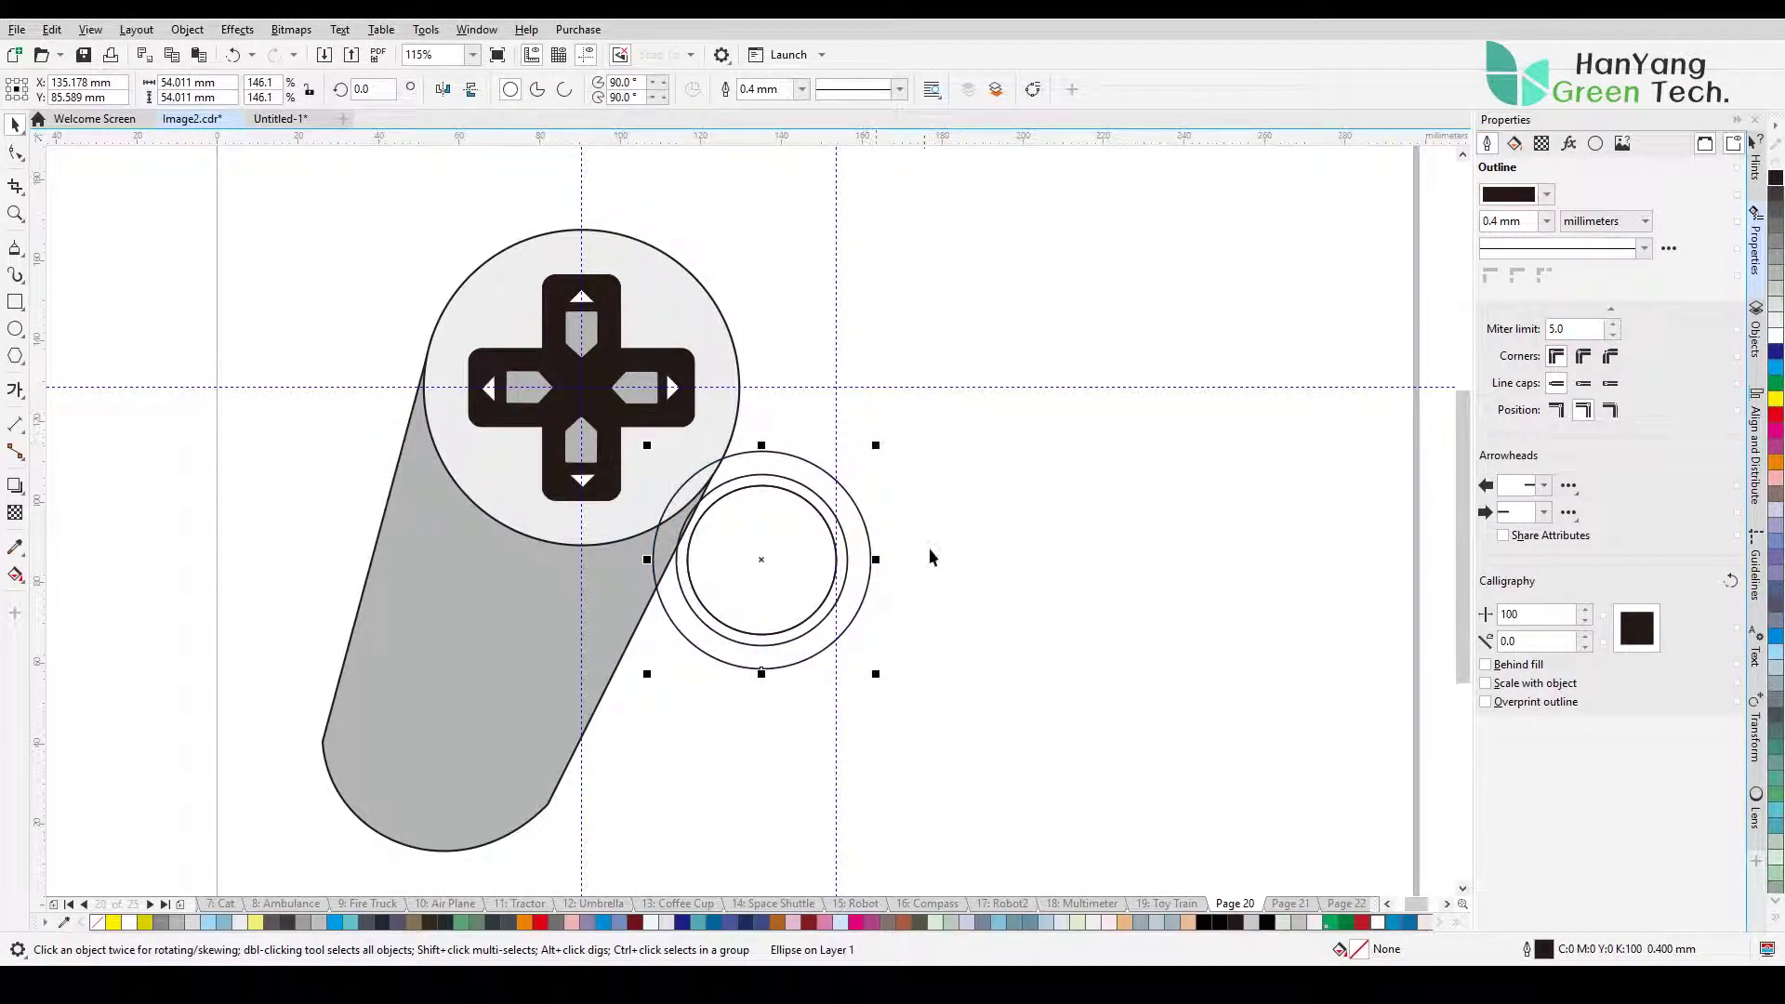
Step: Fill the largest circle with 100% black, the middle one with 20% black and the smallest circles with white
left_click(1776, 182)
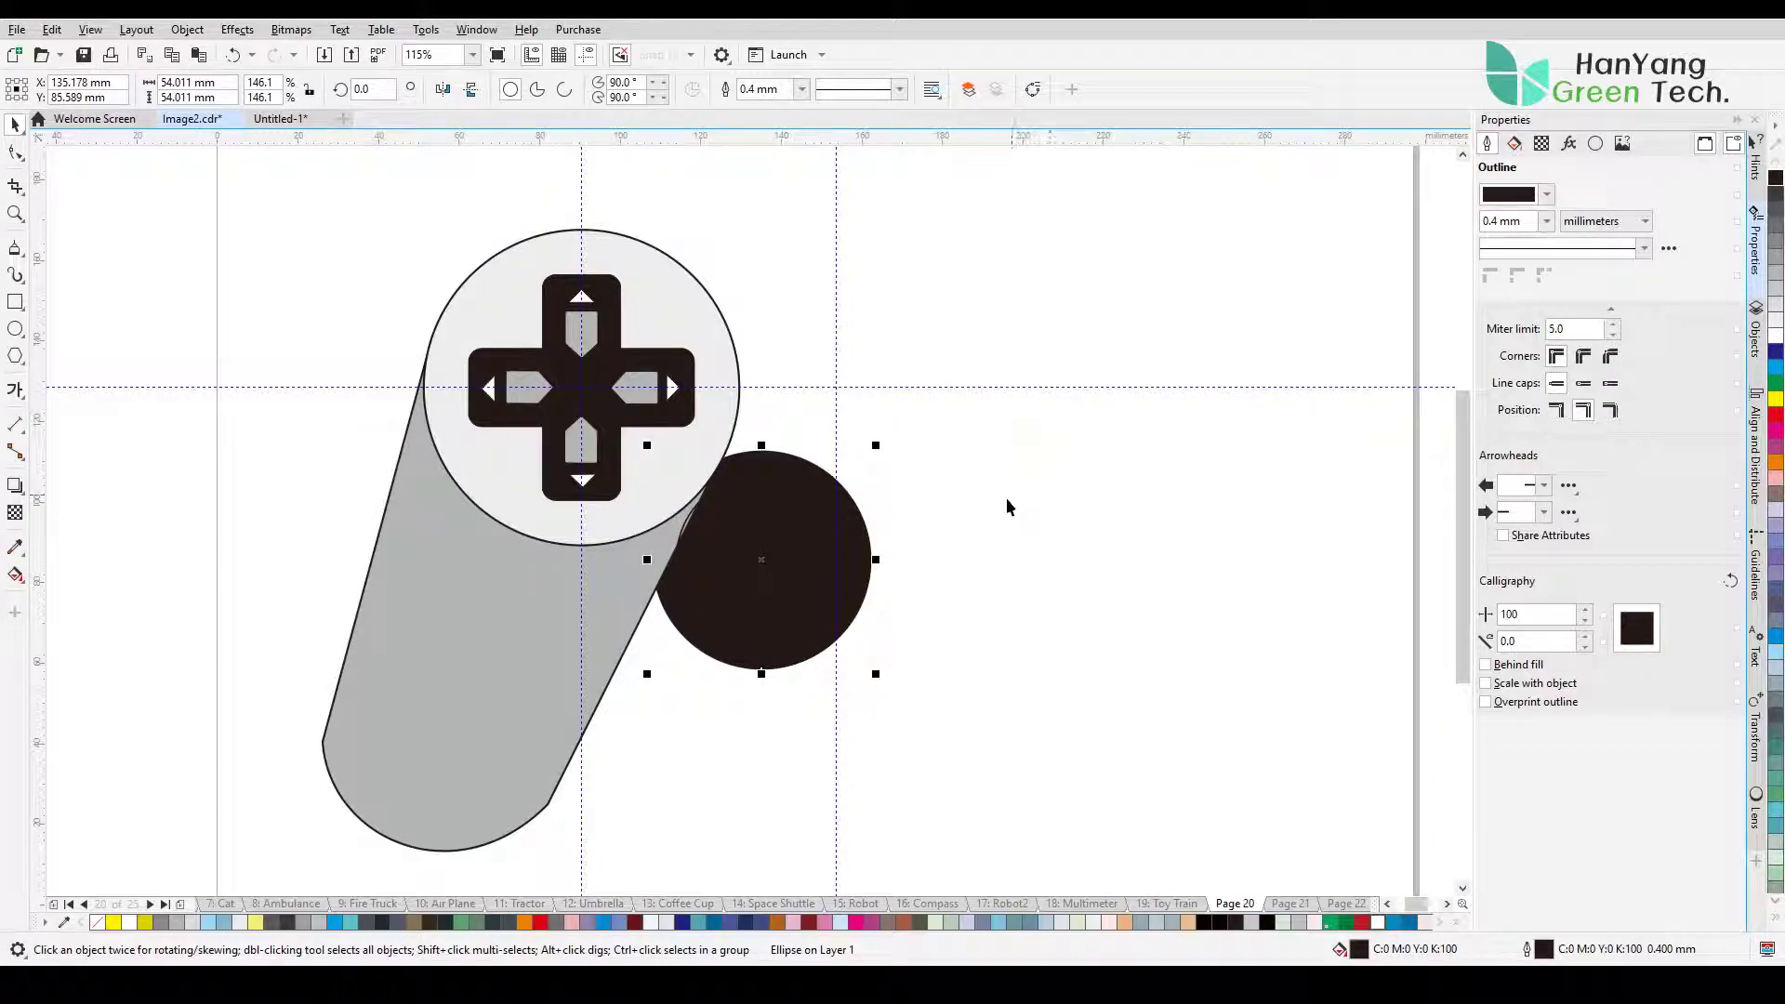
left_click_drag(850, 653, 676, 465)
key("shift+Page_Up")
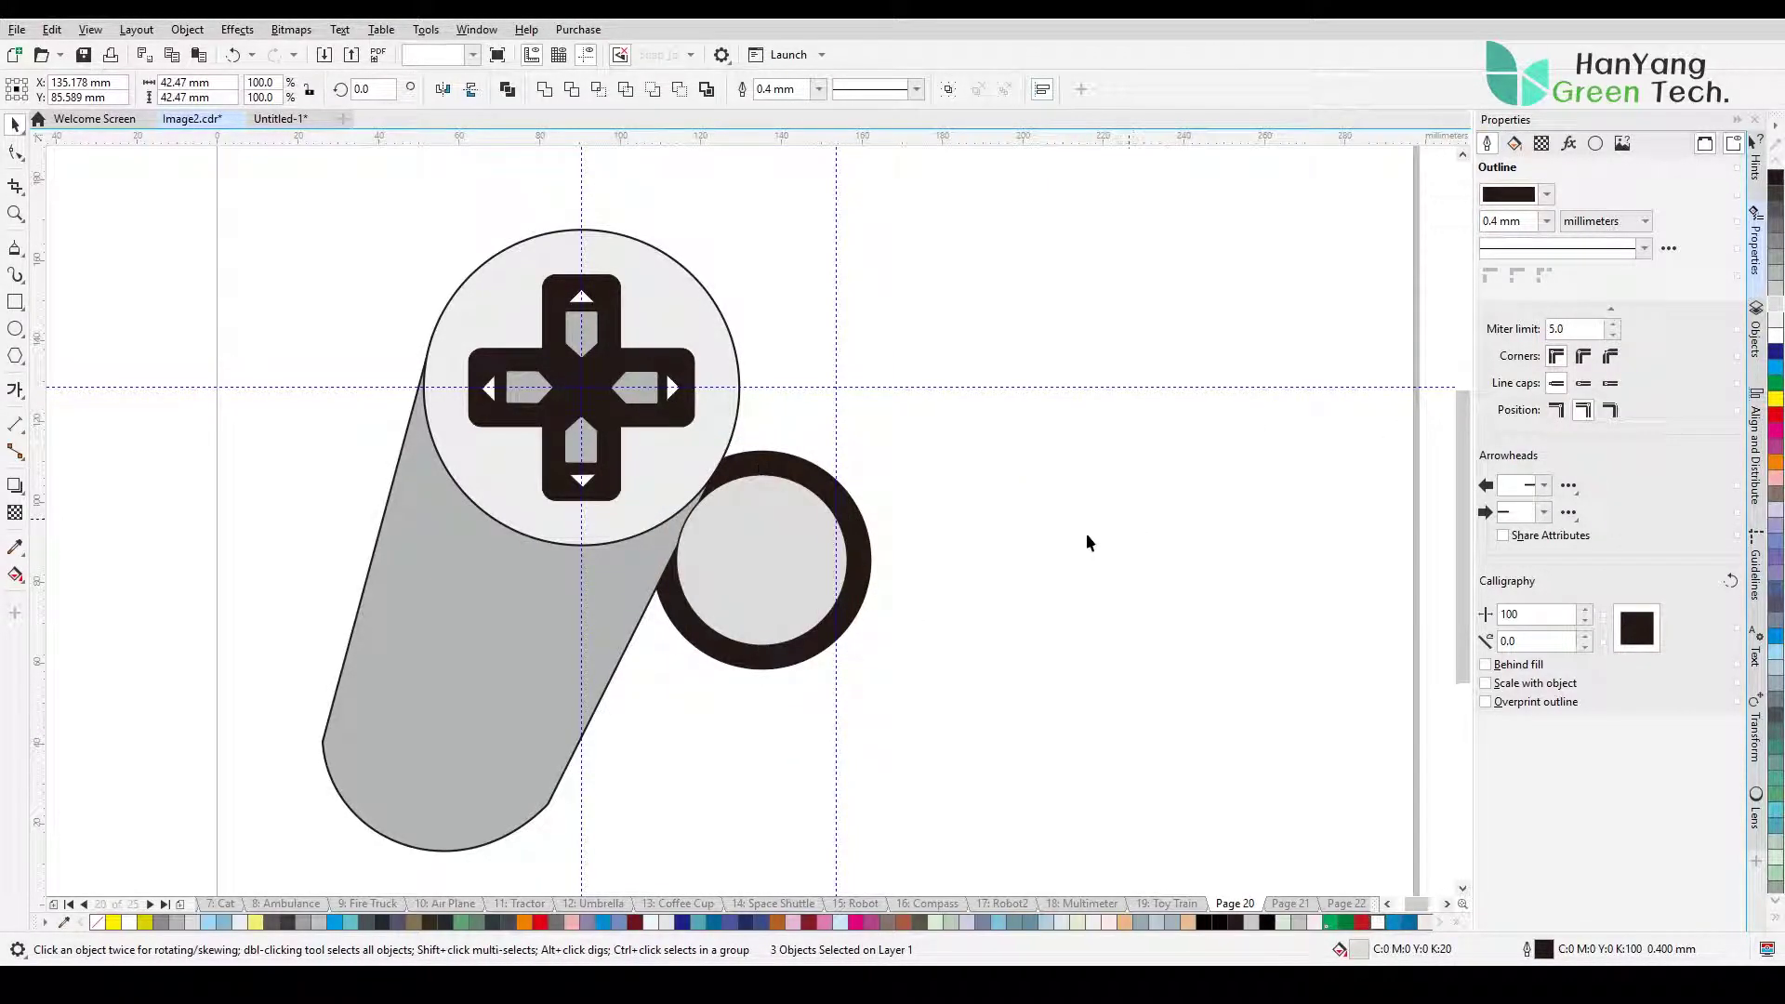
left_click(1130, 528)
left_click_drag(694, 740, 945, 423)
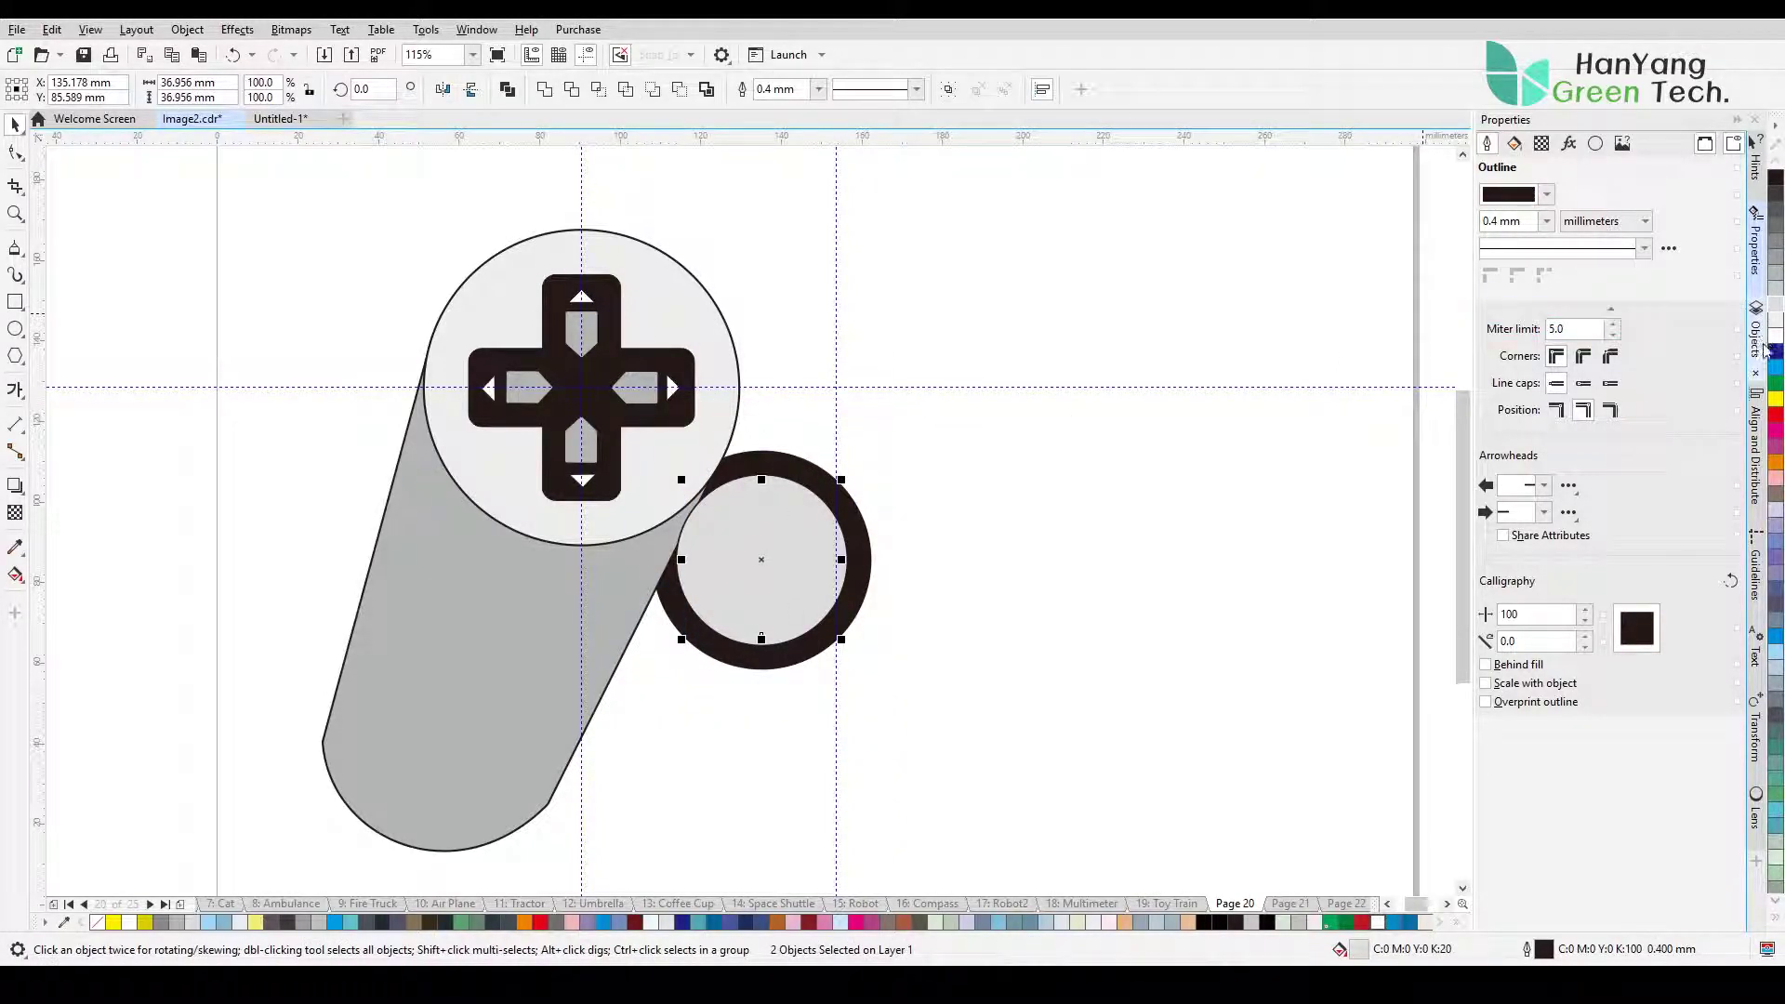
left_click(1774, 336)
Step: Bring the concentric circles in front of the face circle and fill the innermost one with grey
left_click(822, 729)
left_click_drag(949, 697, 636, 449)
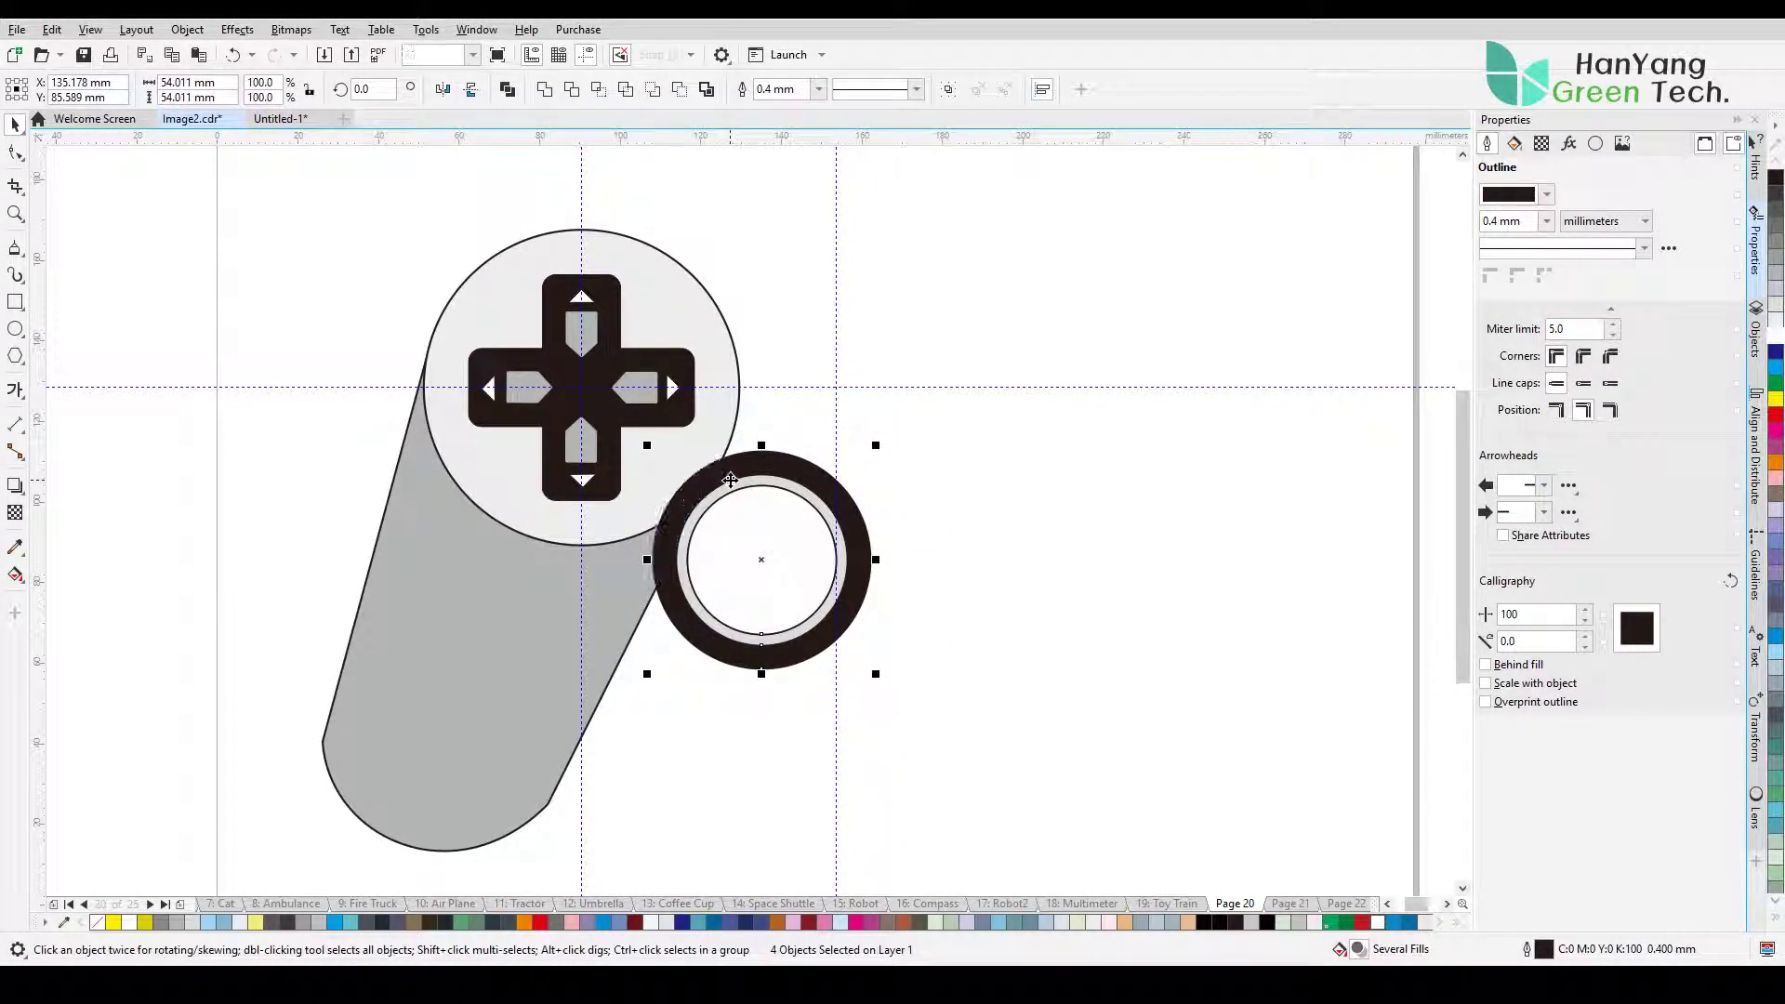
left_click(938, 511)
left_click(697, 552)
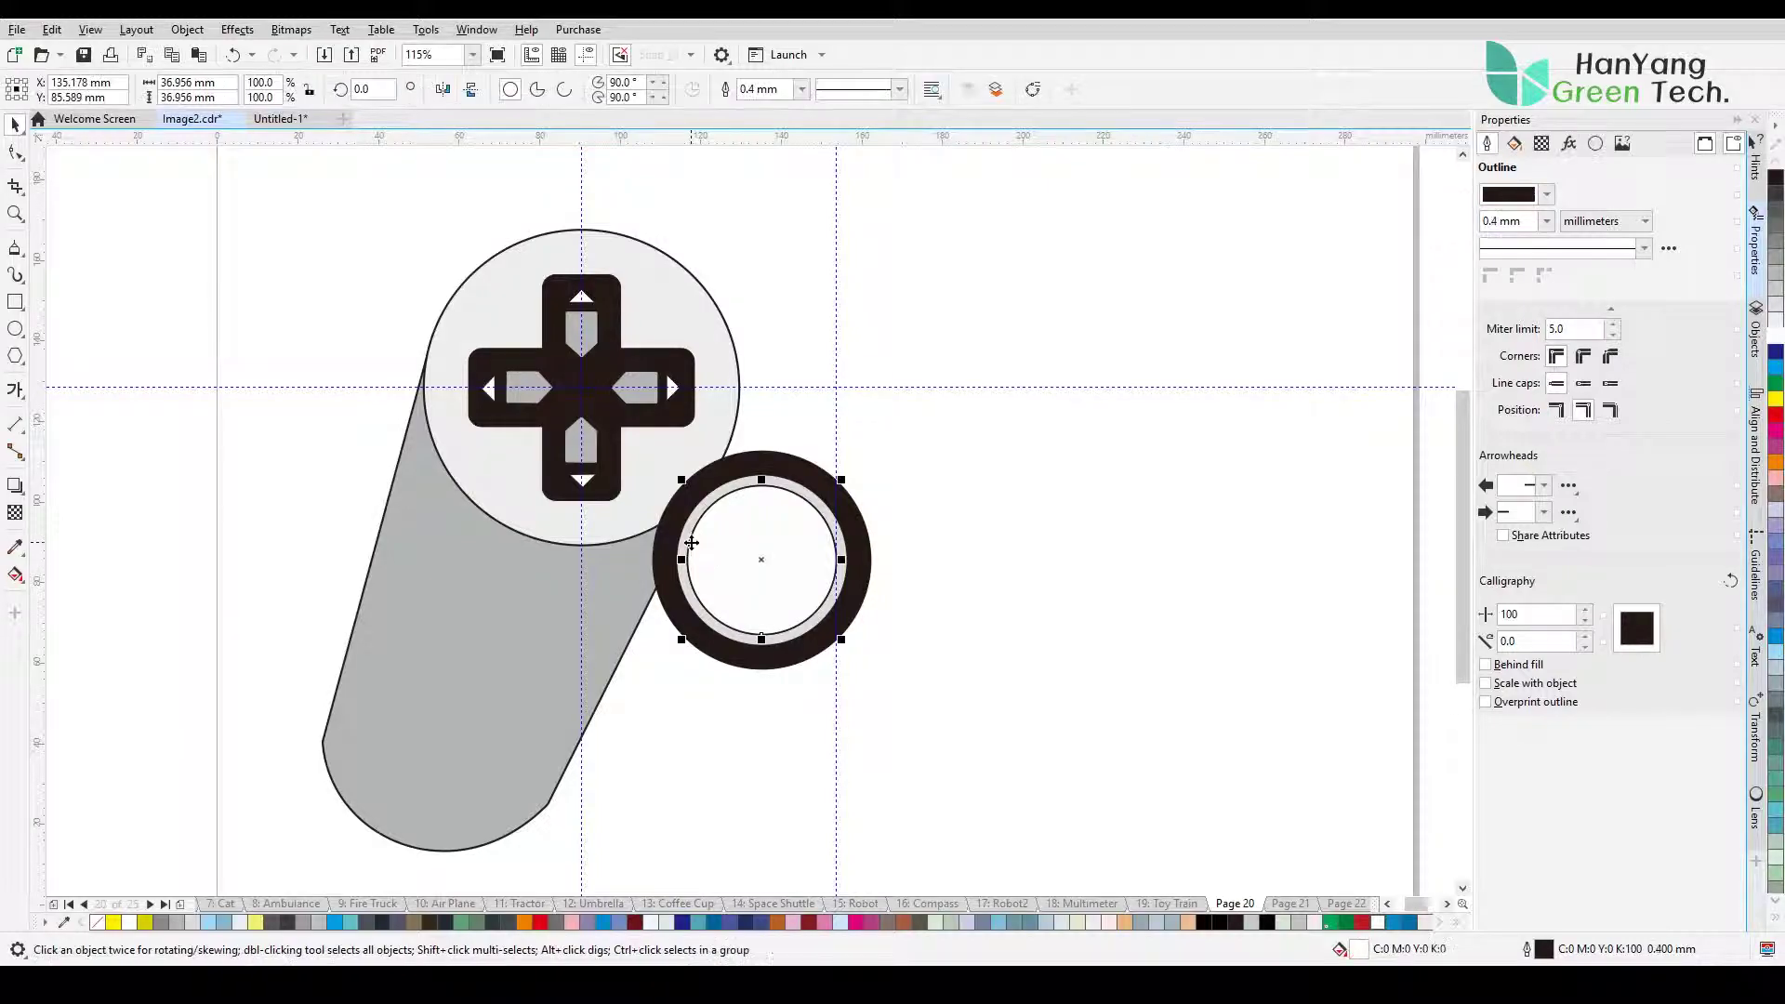
left_click(1776, 289)
Step: Scale the four concentric circles down together to about 50.3 mm across and group them
left_click(941, 399)
left_click_drag(991, 707, 643, 430)
left_click_drag(879, 444, 870, 453)
left_click(941, 613)
left_click_drag(930, 650, 671, 454)
left_click_drag(1009, 717, 642, 448)
key("ctrl+g")
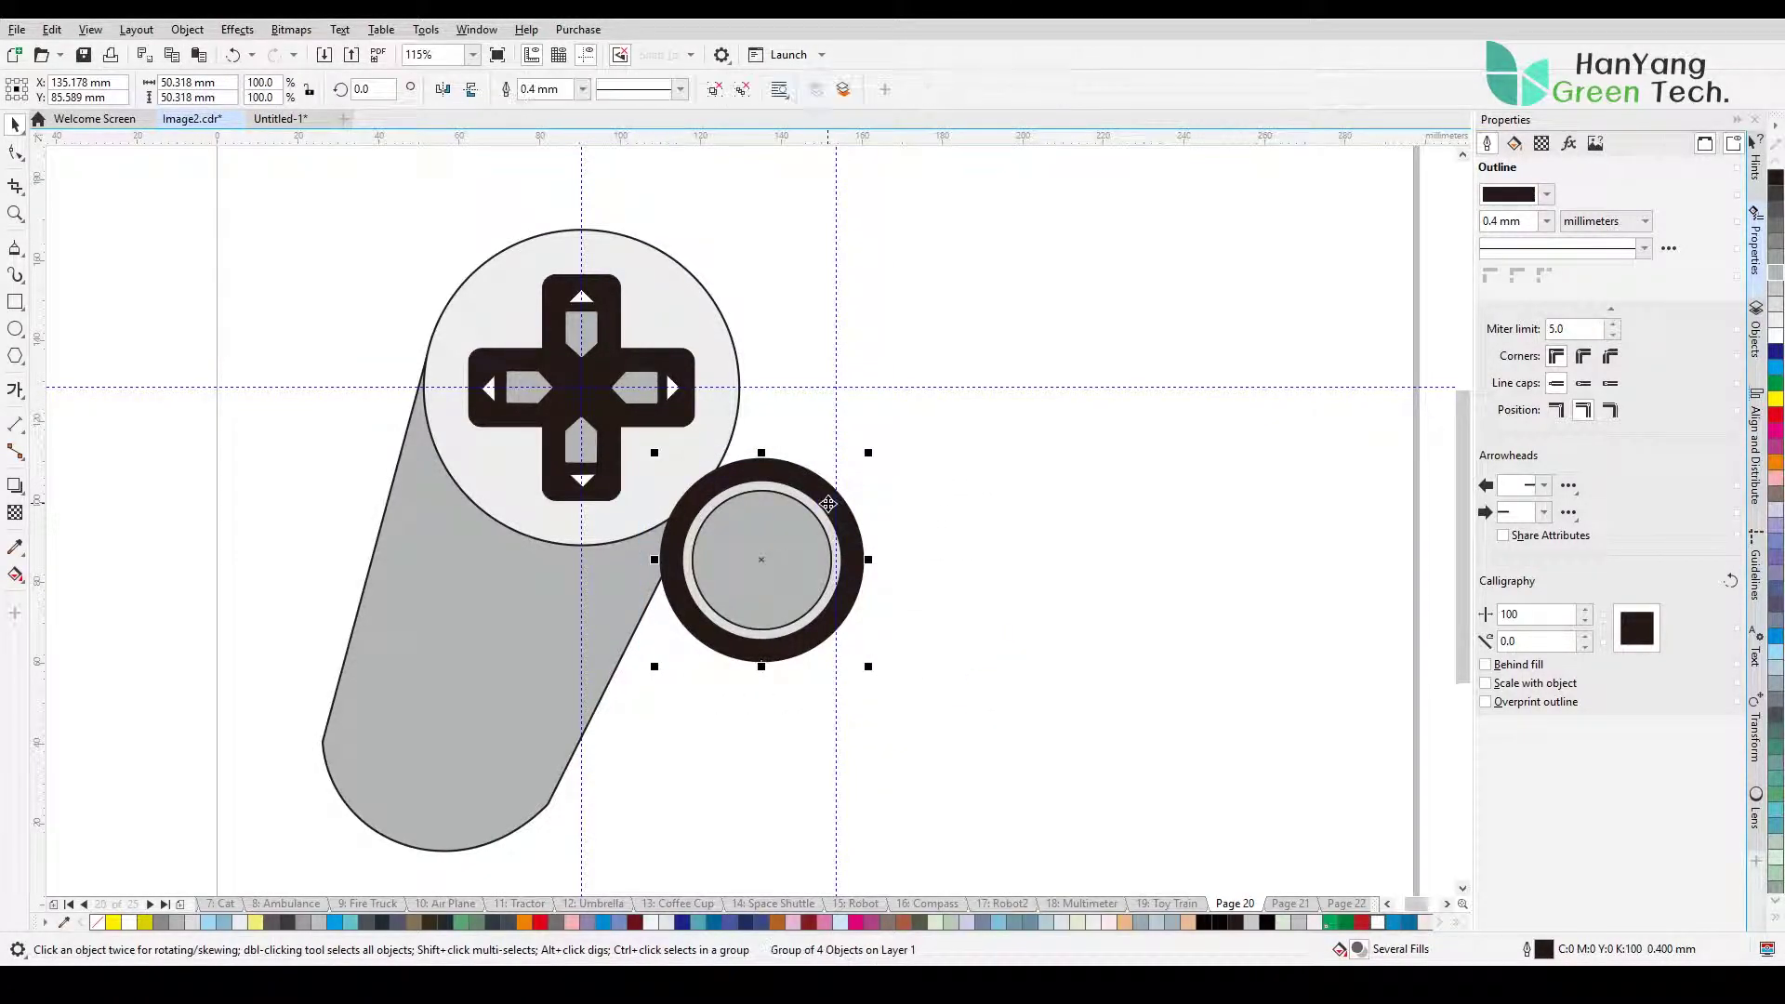
Step: Nudge the grouped thumbstick circles up and to the left so they overlap the lower-right rim of the face circle
key("Up")
key("Up")
key("Up")
key("Up")
key("Up")
key("Up")
key("Up")
key("Up")
key("Up")
key("Up")
key("Up")
key("Up")
key("Up")
key("Up")
key("Up")
key("Up")
key("Up")
key("Up")
key("Up")
key("Up")
key("Left")
key("Left")
key("Left")
key("Left")
key("Left")
key("Left")
key("Left")
key("Left")
key("Left")
key("Left")
key("Left")
key("Left")
key("Left")
key("Left")
key("Left")
key("Left")
key("Left")
key("Left")
key("Left")
key("Left")
key("Up")
key("Up")
key("Up")
key("Up")
key("Up")
key("Up")
key("Up")
key("Up")
key("Up")
key("Up")
key("Up")
key("Up")
key("Up")
key("Up")
key("Up")
key("Left")
key("Left")
key("Left")
key("Left")
key("Left")
left_click_drag(827, 504, 824, 504)
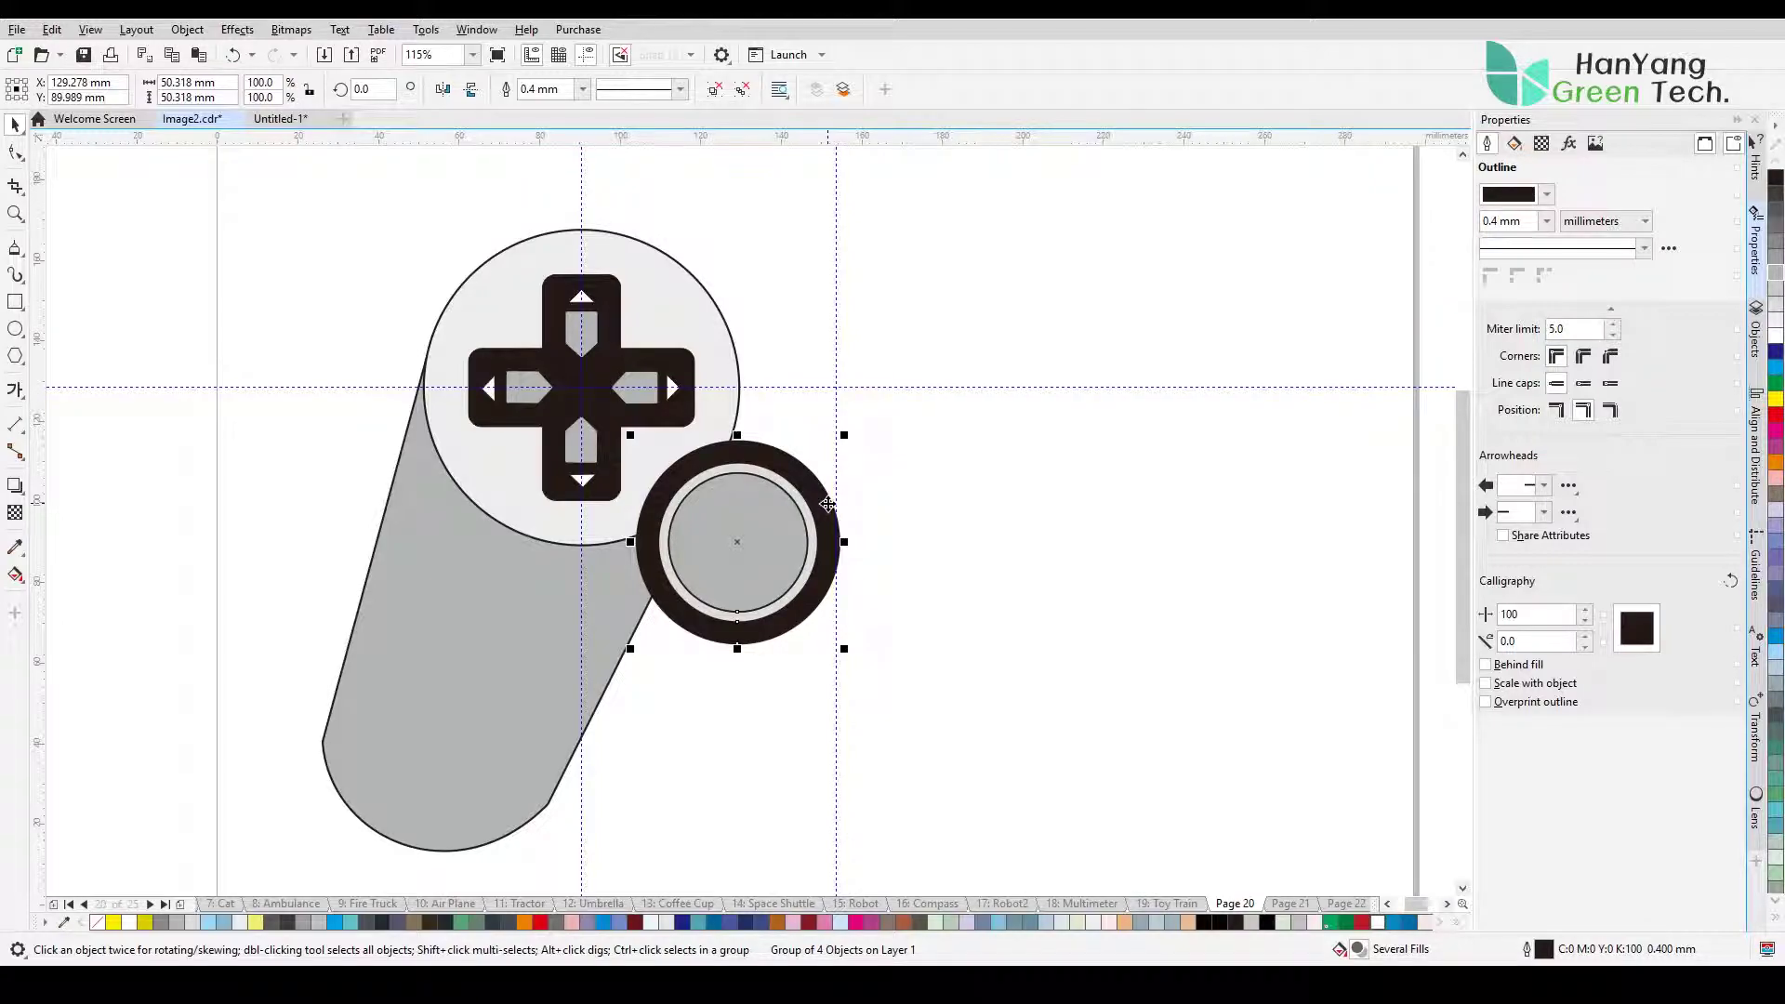
left_click(898, 500)
Step: Draw a rectangle about 38.8 mm by 30.8 mm centred on the face circle's top, behind the circle, with a 0.5 mm outline
scroll(899, 500, "down", 3)
key("z")
left_click_drag(652, 161, 881, 350)
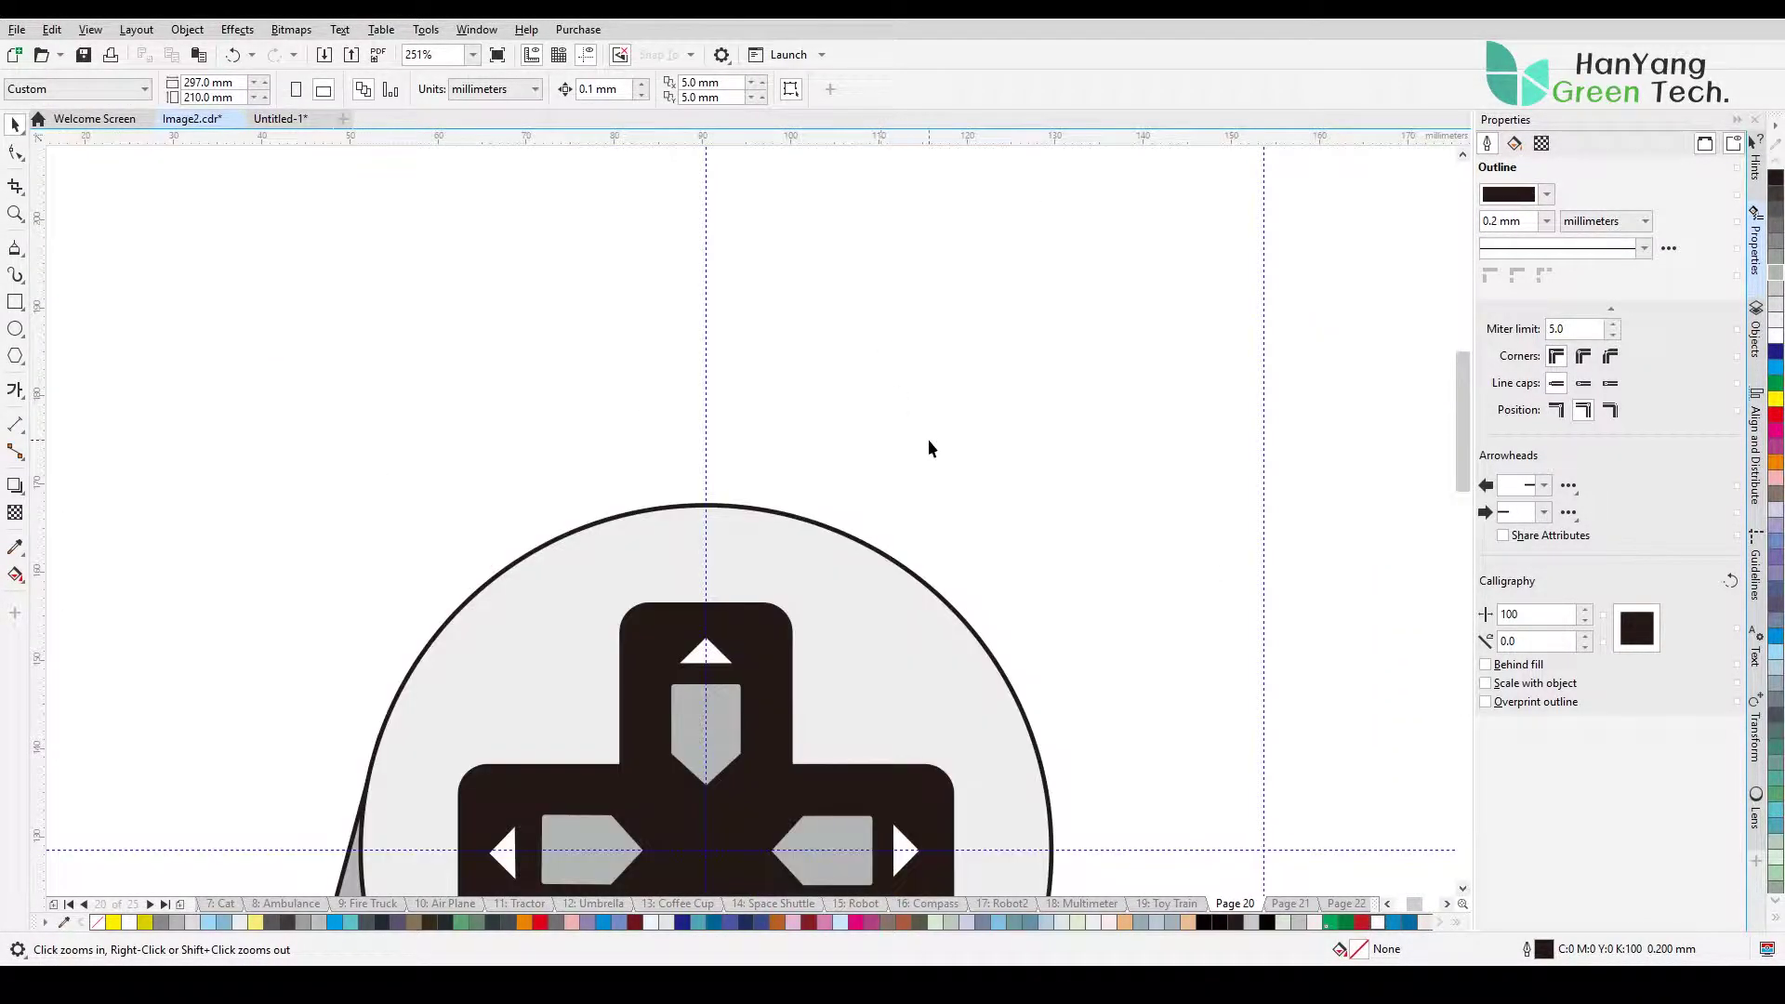
left_click(15, 302)
left_click_drag(706, 505, 817, 387)
key("space")
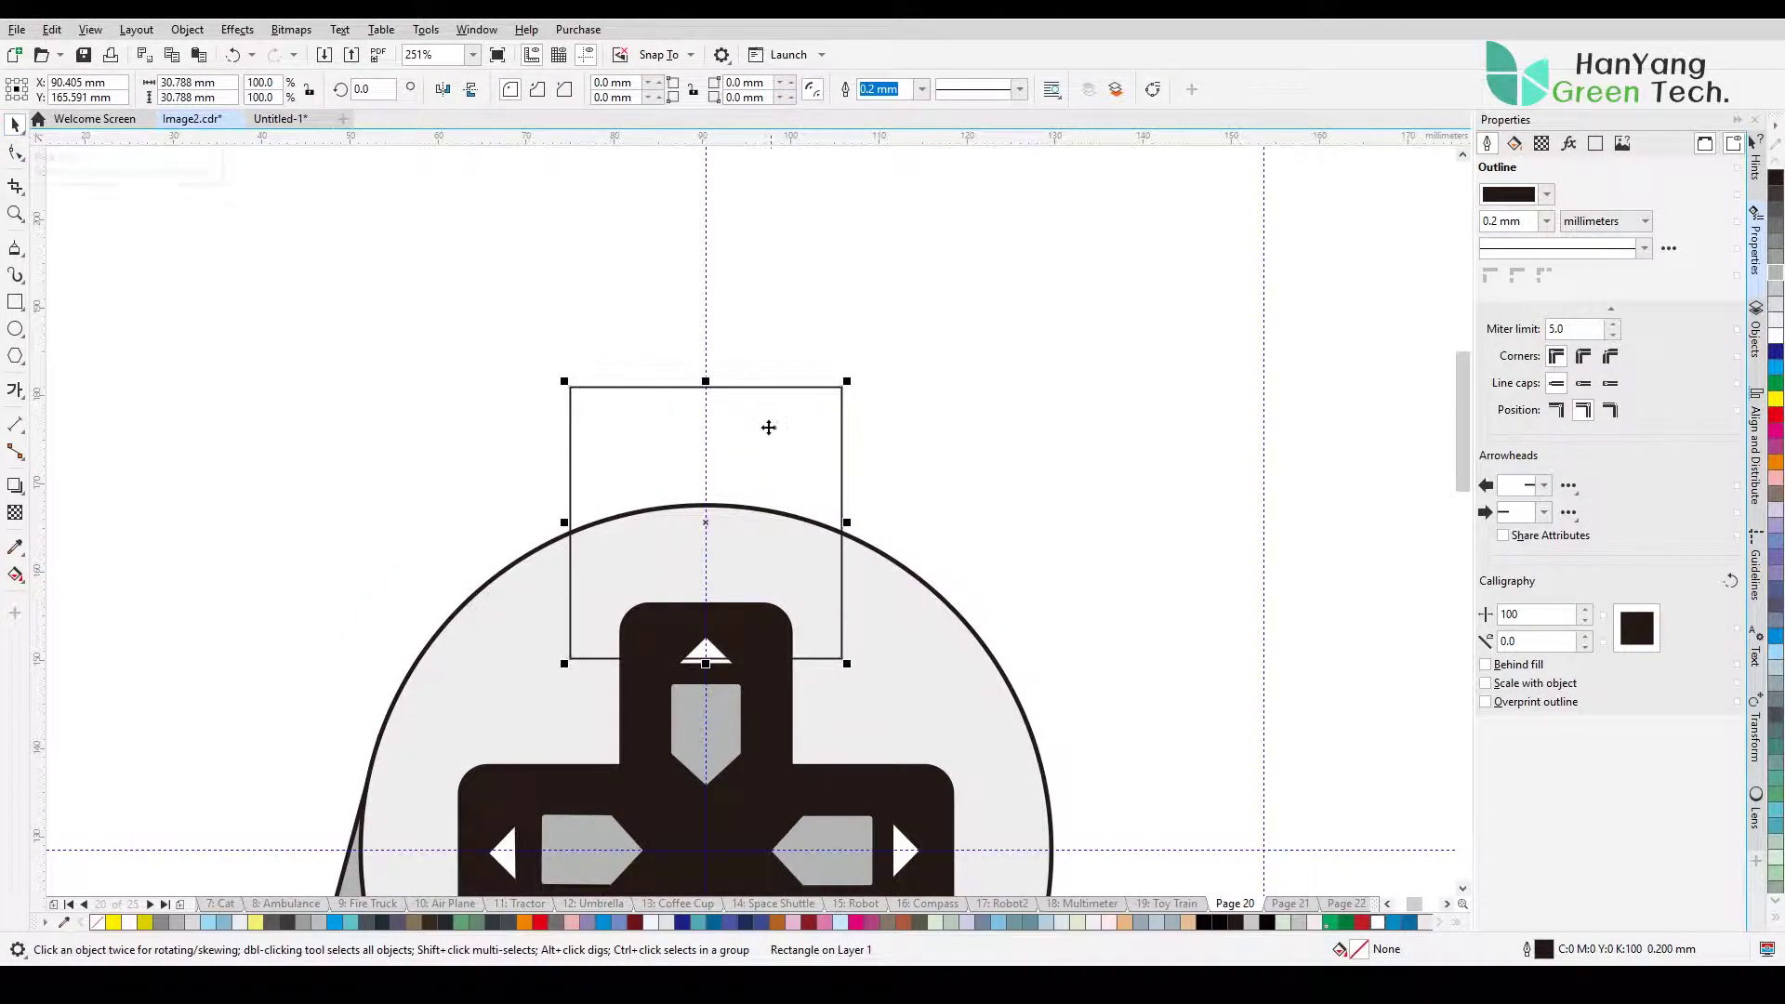
left_click_drag(844, 522, 878, 523)
left_click(920, 89)
left_click(883, 189)
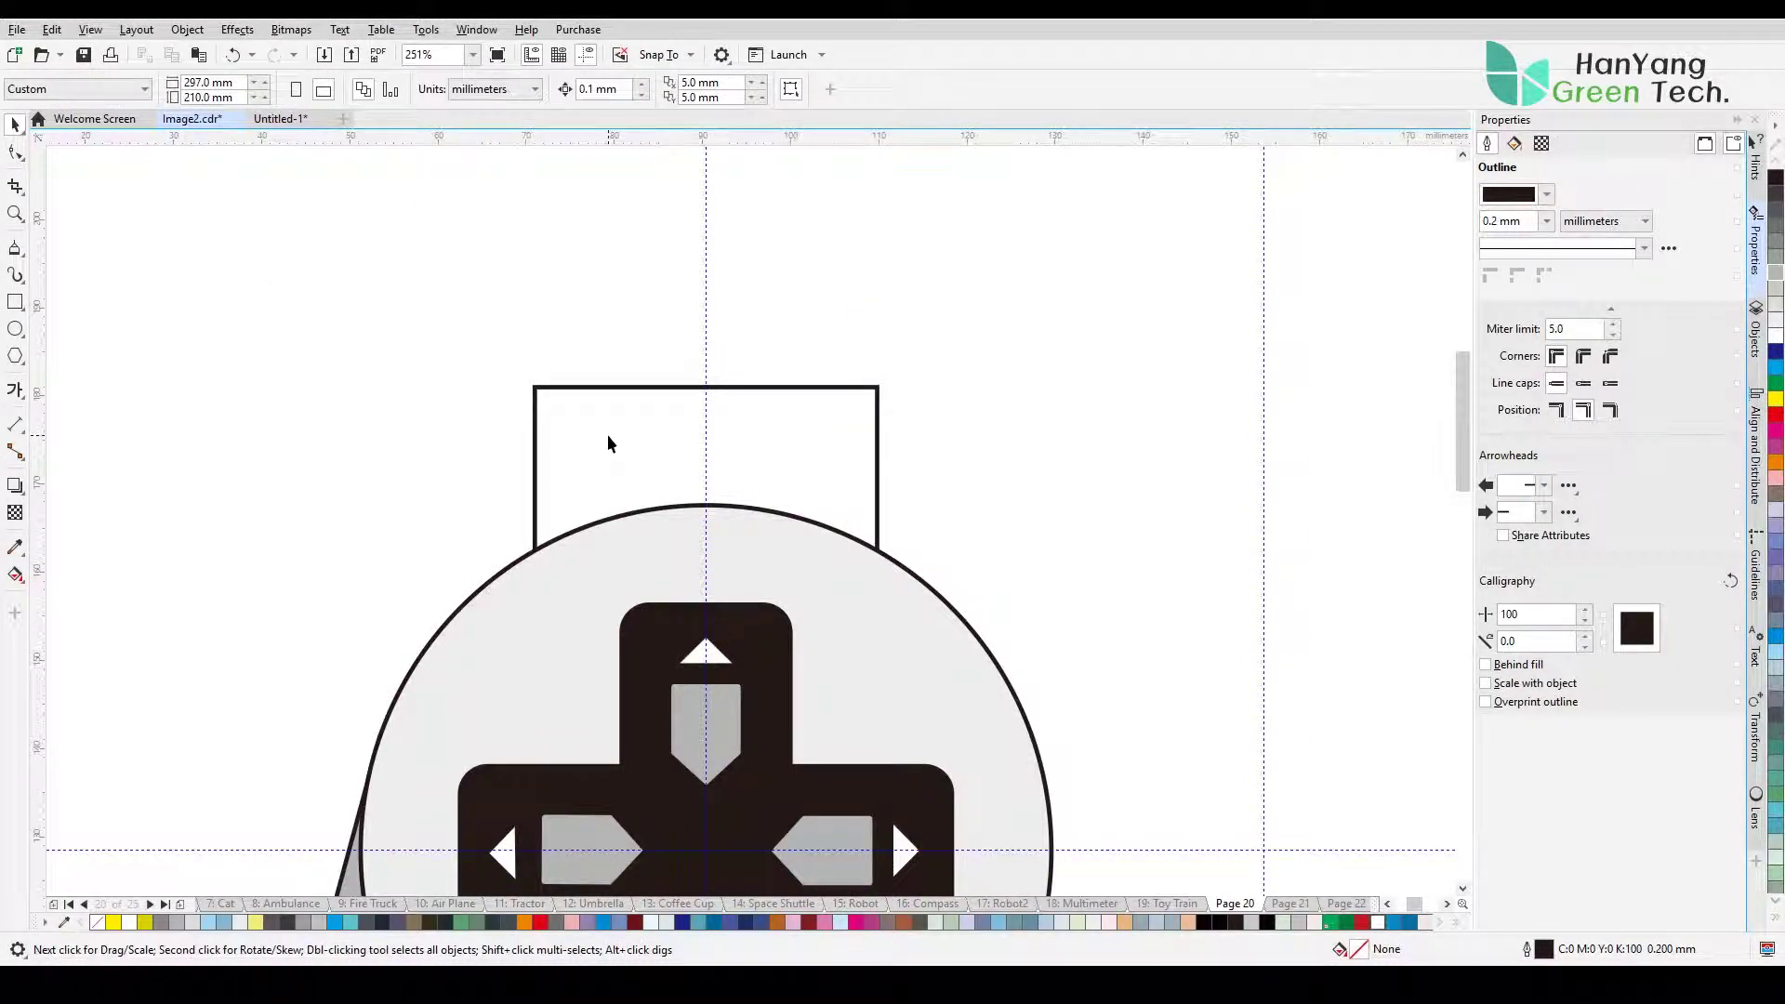
Step: Fill the rectangle behind the face circle with 40% black grey
scroll(606, 437, "down", 2)
double_click(1359, 949)
left_click(662, 259)
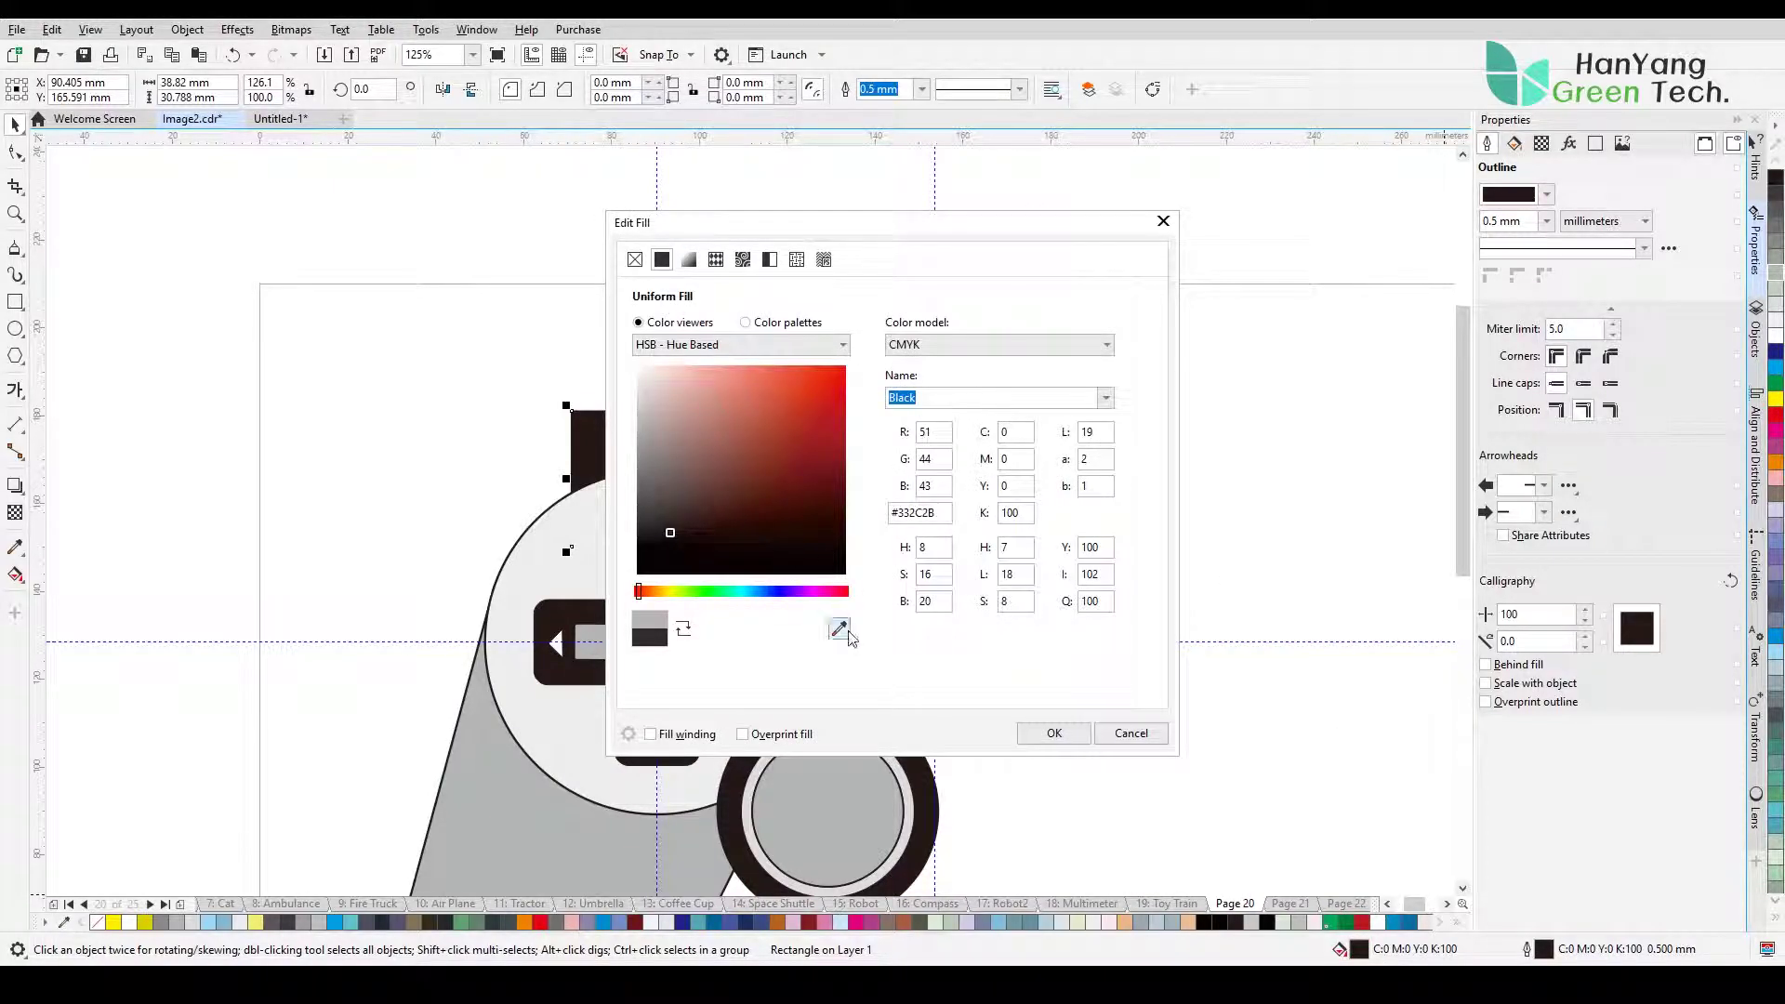
left_click(1054, 732)
left_click(476, 443)
left_click(638, 455)
scroll(629, 441, "up", 5)
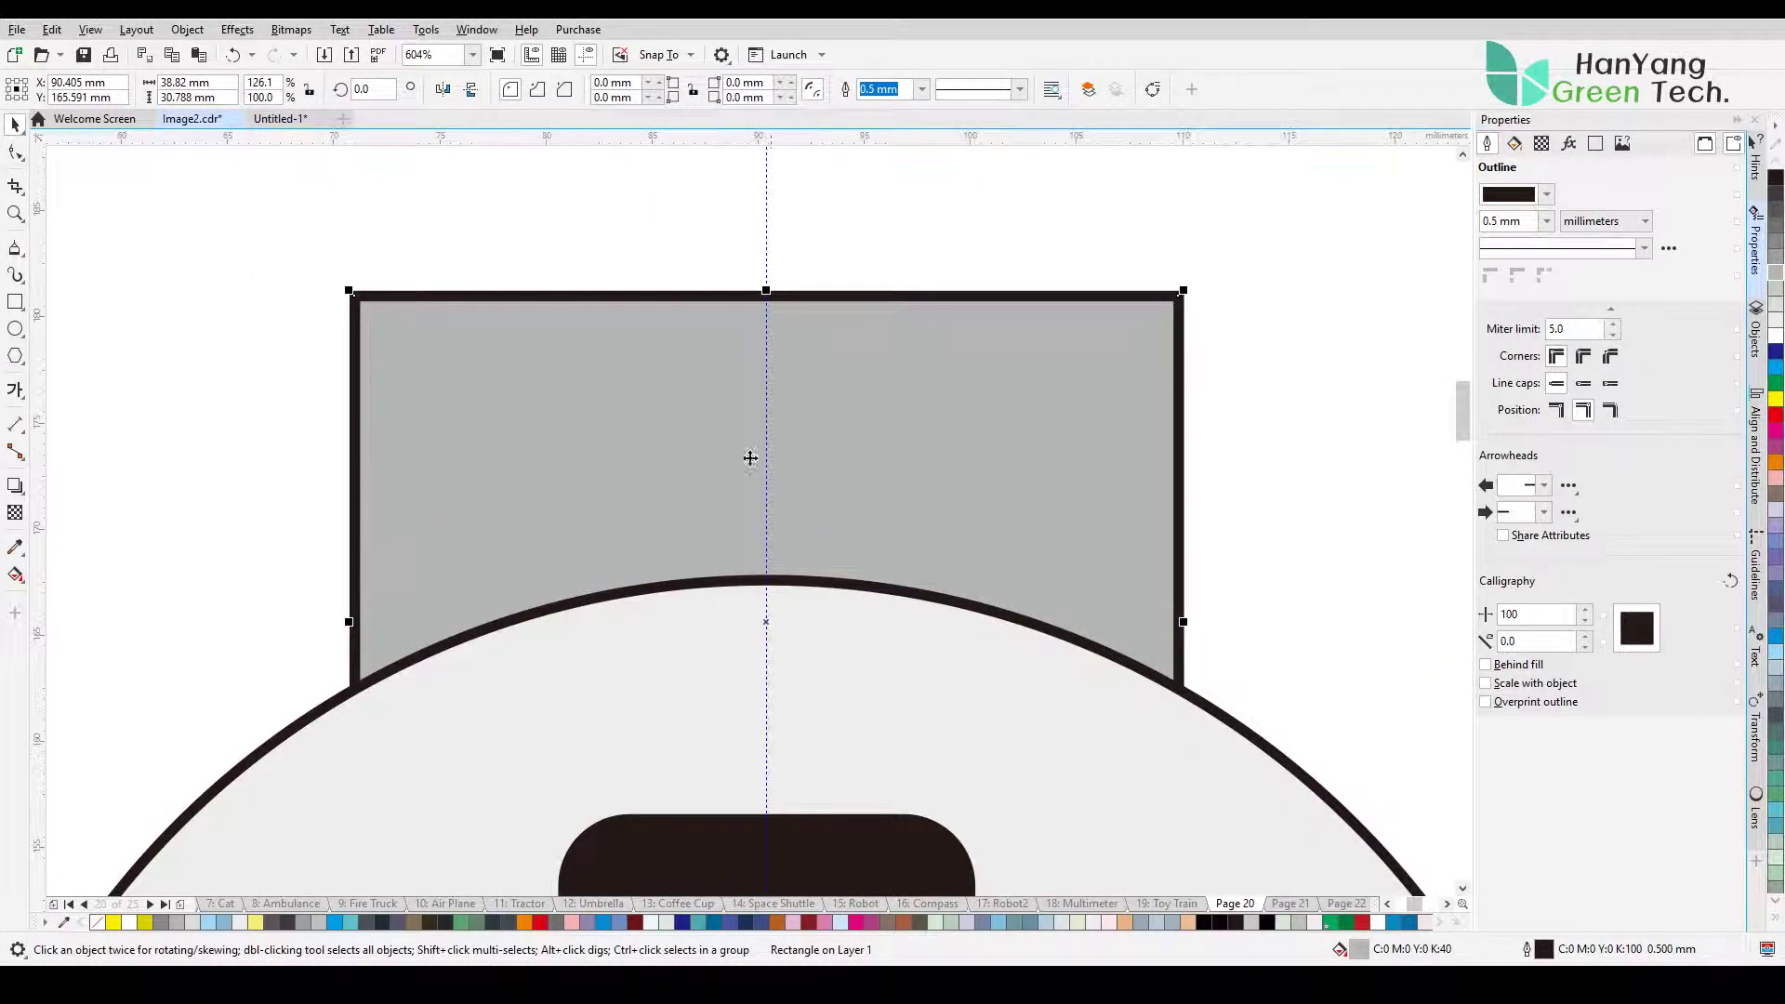
Step: Add a slightly wider copy of the grey rectangle, widened evenly on both sides, and place it behind the original
key("shift+Page_Up")
left_click_drag(1183, 622, 1241, 622)
key("shift+Page_Down")
left_click(948, 276)
scroll(899, 413, "down", 2)
left_click(895, 413)
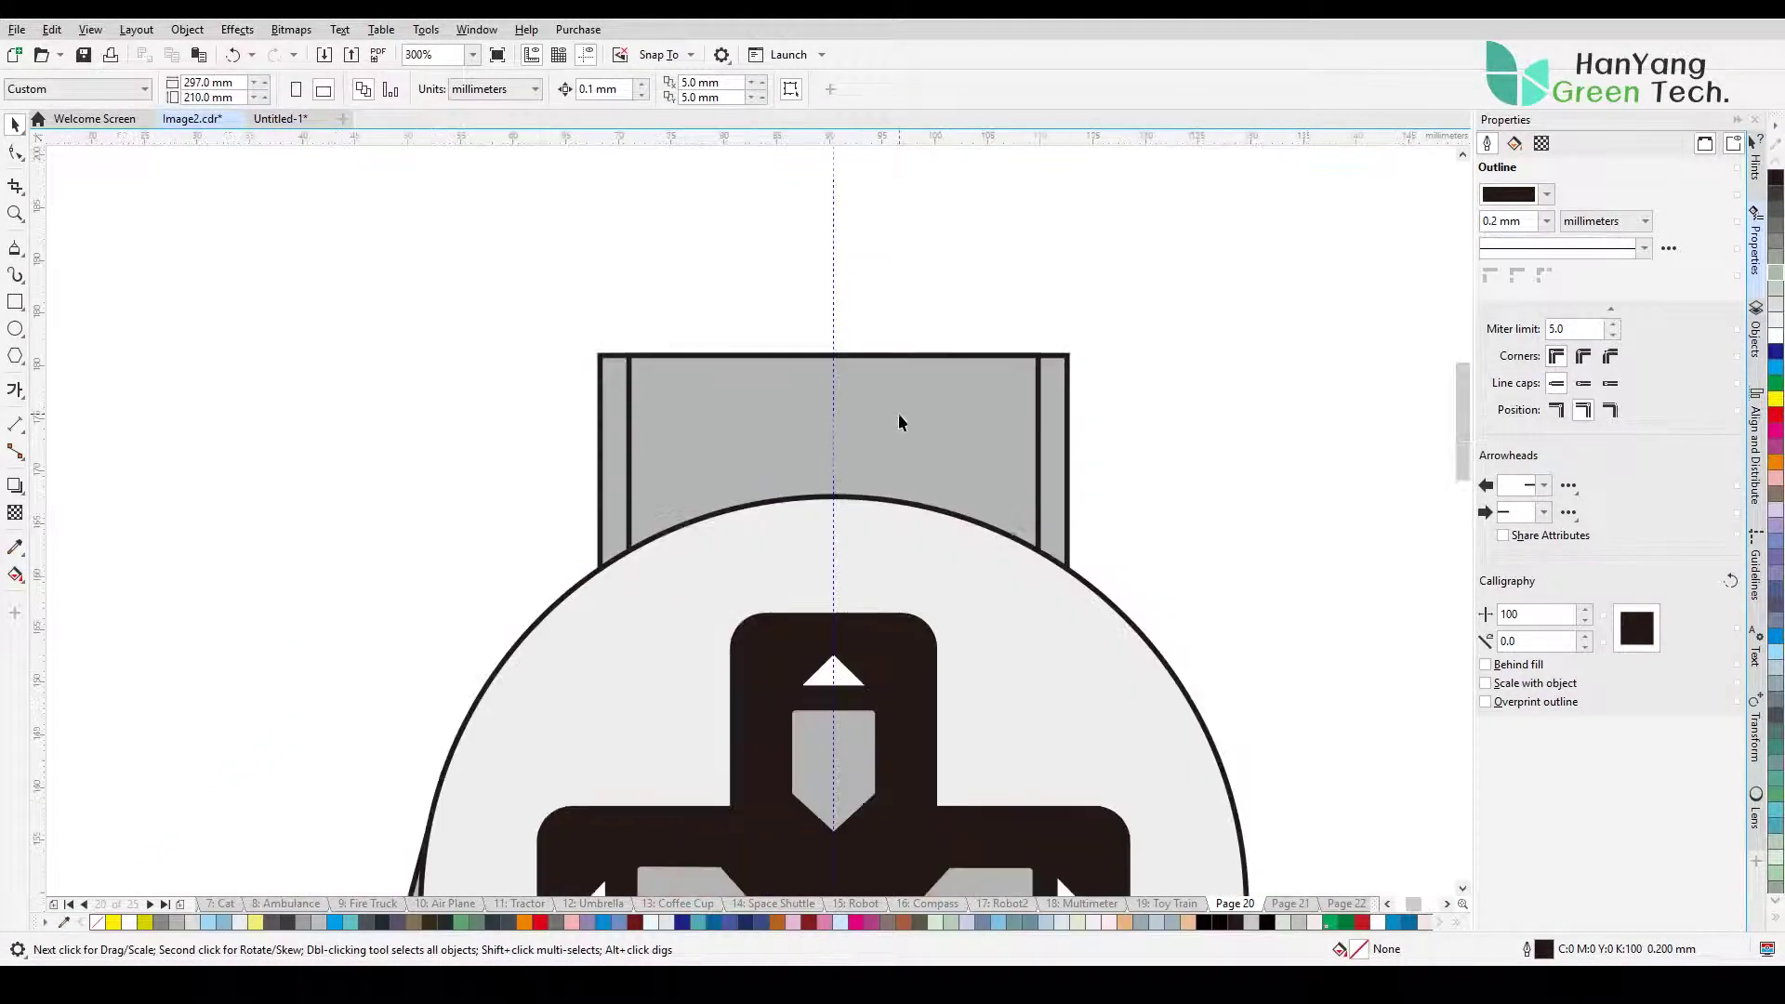
Step: Convert the narrower rectangle to curves, flare its lower corners out to the wider copy's edges, and delete the copy
left_click(16, 152)
right_click(742, 366)
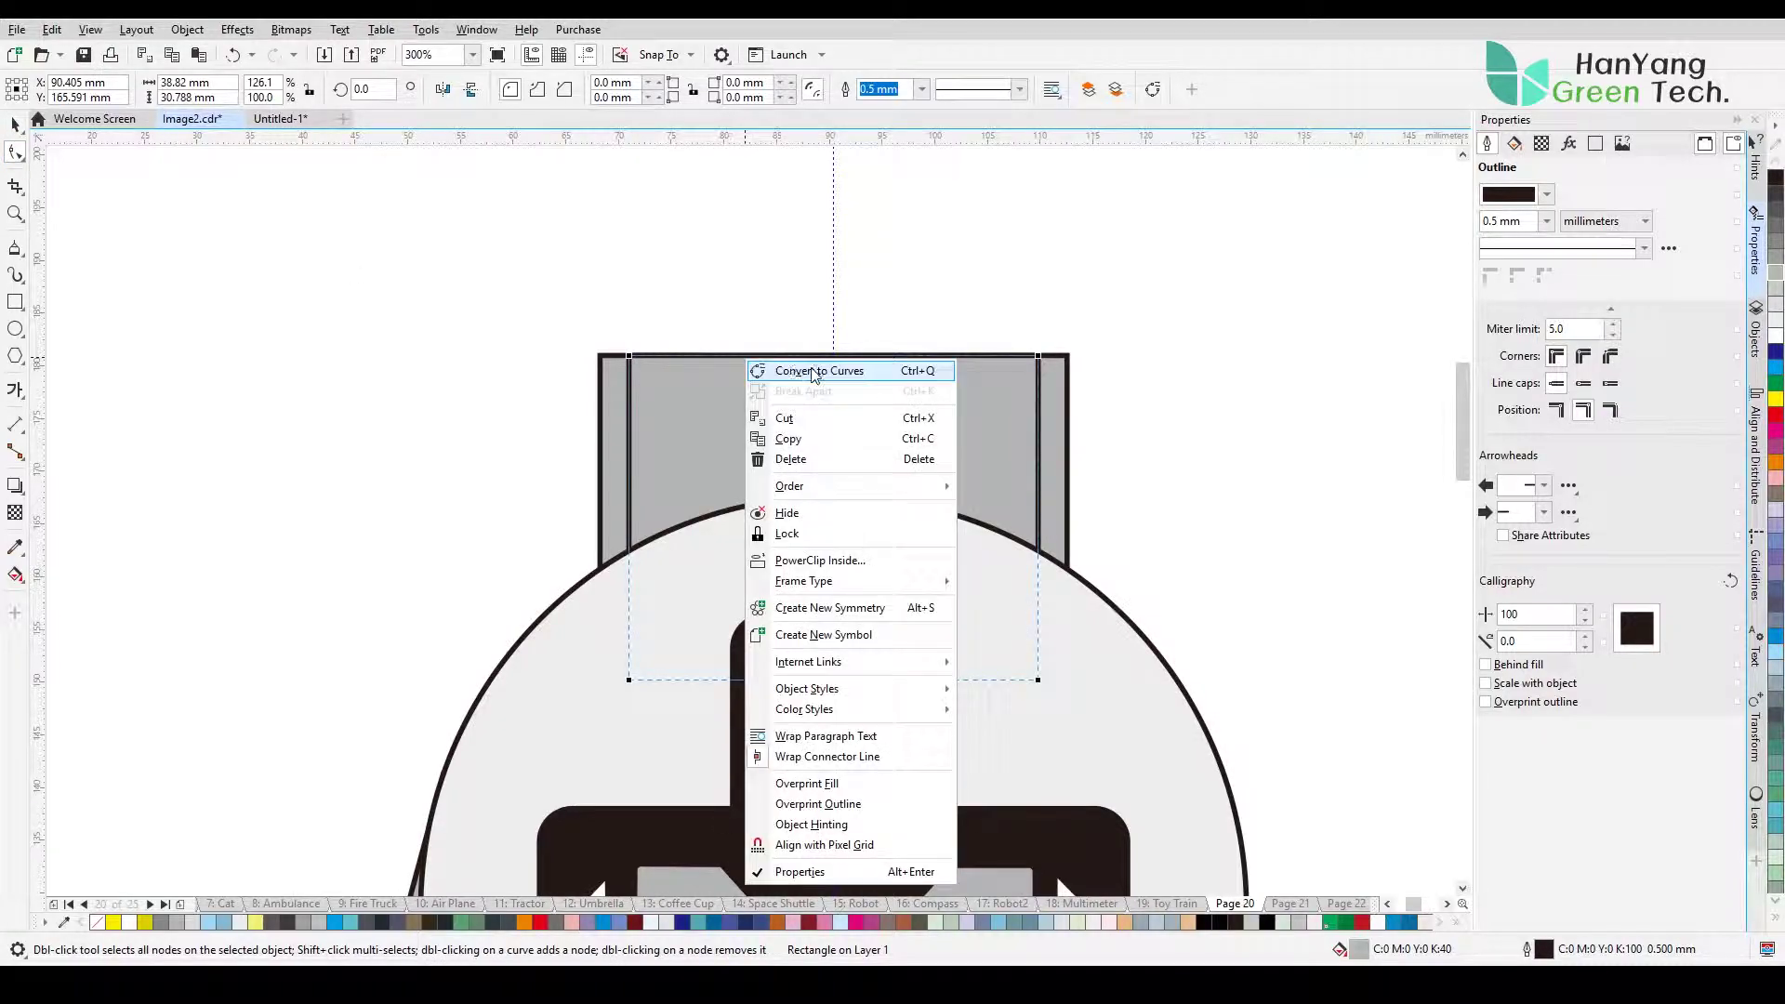
left_click(790, 376)
left_click_drag(629, 680, 600, 684)
left_click_drag(1038, 680, 1075, 684)
key("space")
key("Escape")
Step: Convert the top edge of the tapered shape to a curve and bow it upward at the centre line
left_click(695, 356)
key("F10")
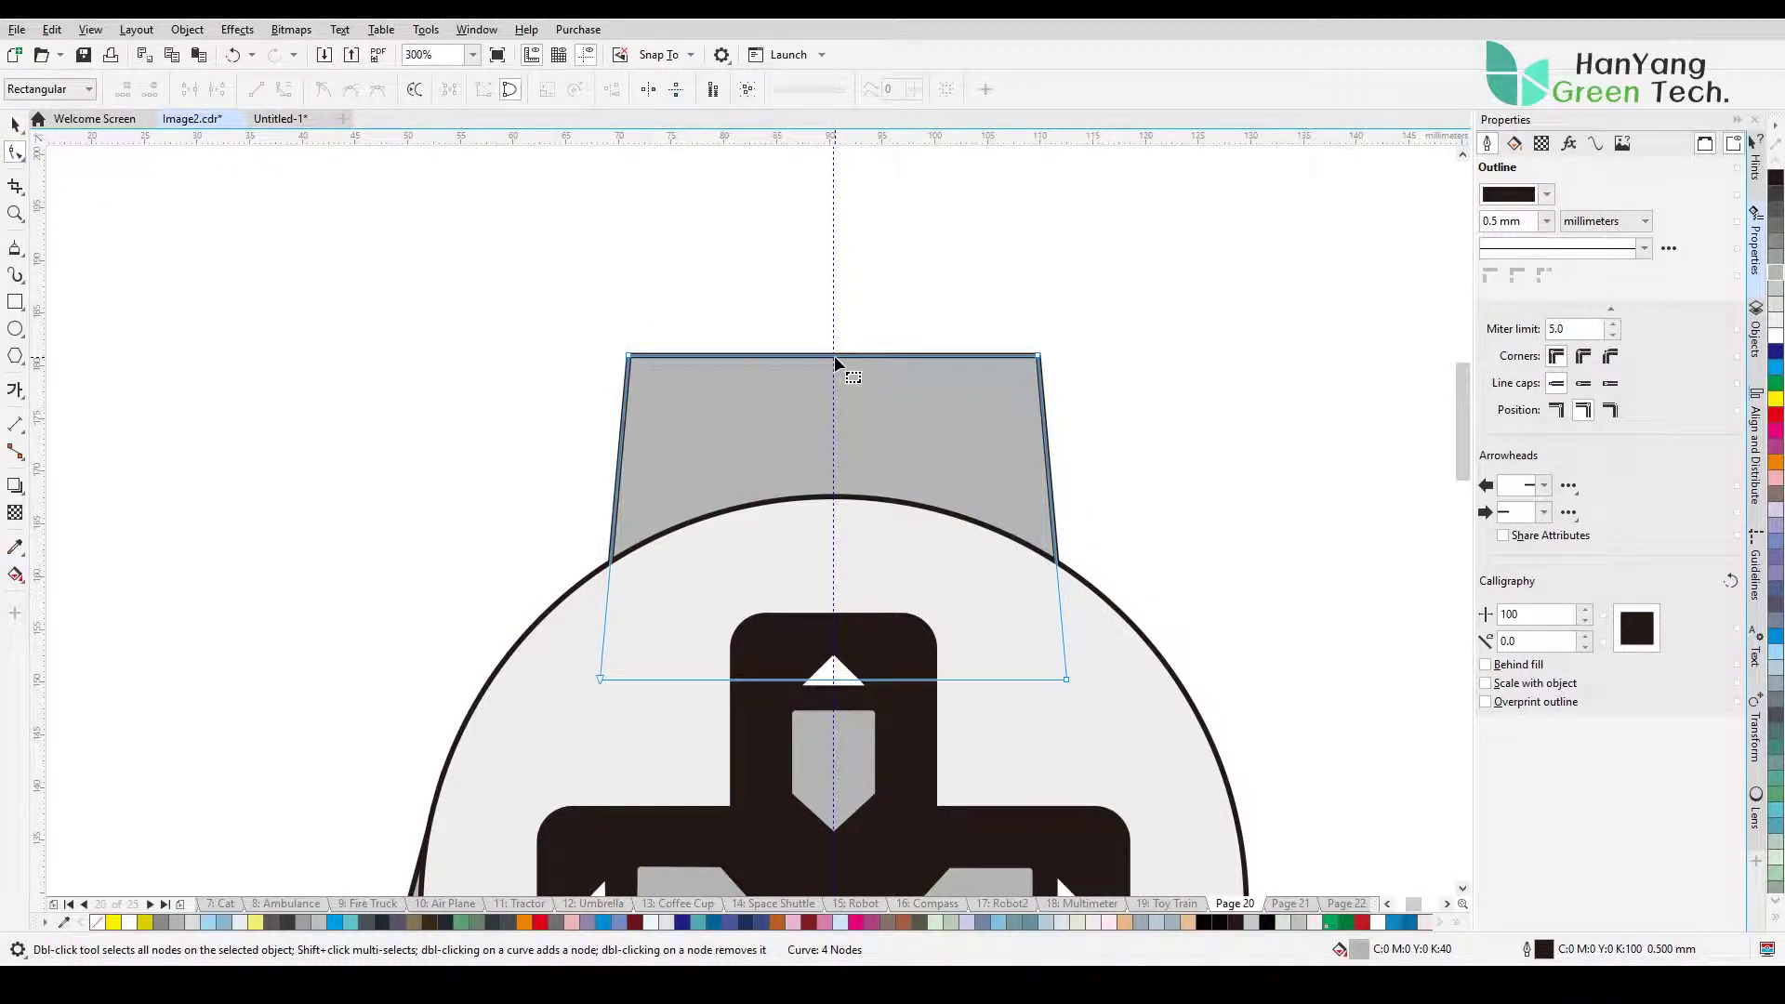
left_click(283, 88)
left_click_drag(835, 362, 834, 324)
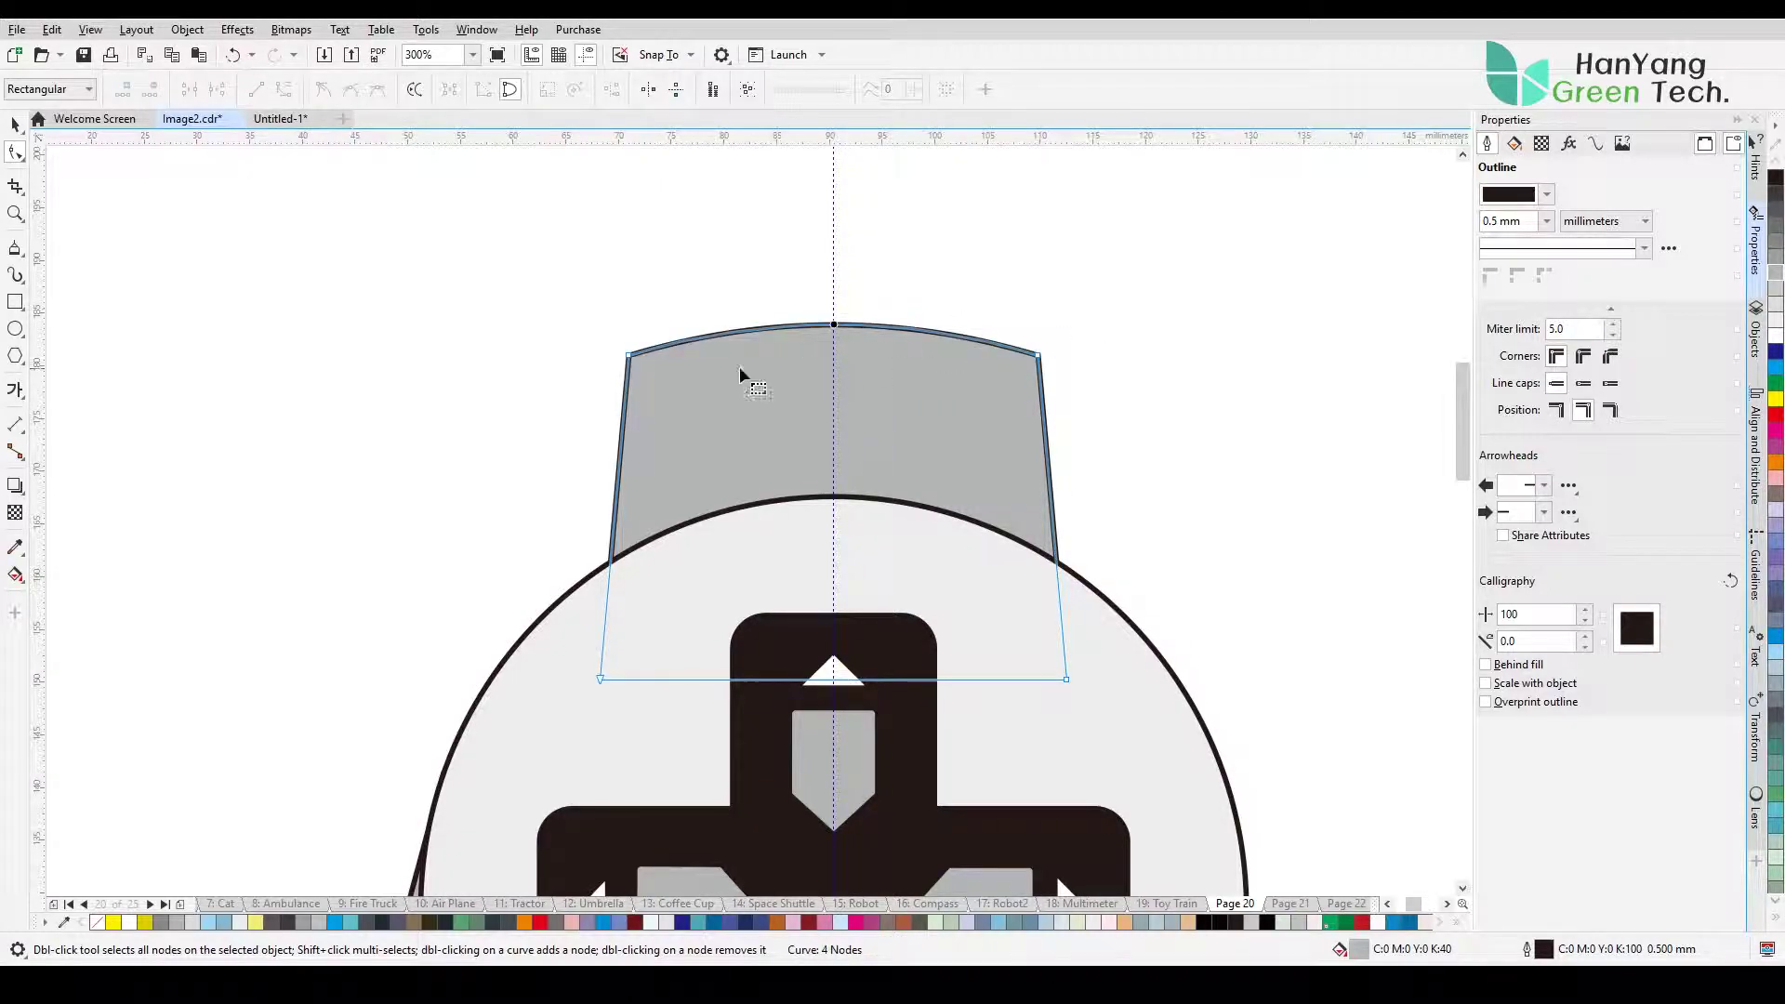
Step: Add nodes on both sides of the tapered shape's two upper corners and delete the corner nodes
double_click(627, 381)
double_click(651, 349)
double_click(1015, 349)
double_click(1041, 382)
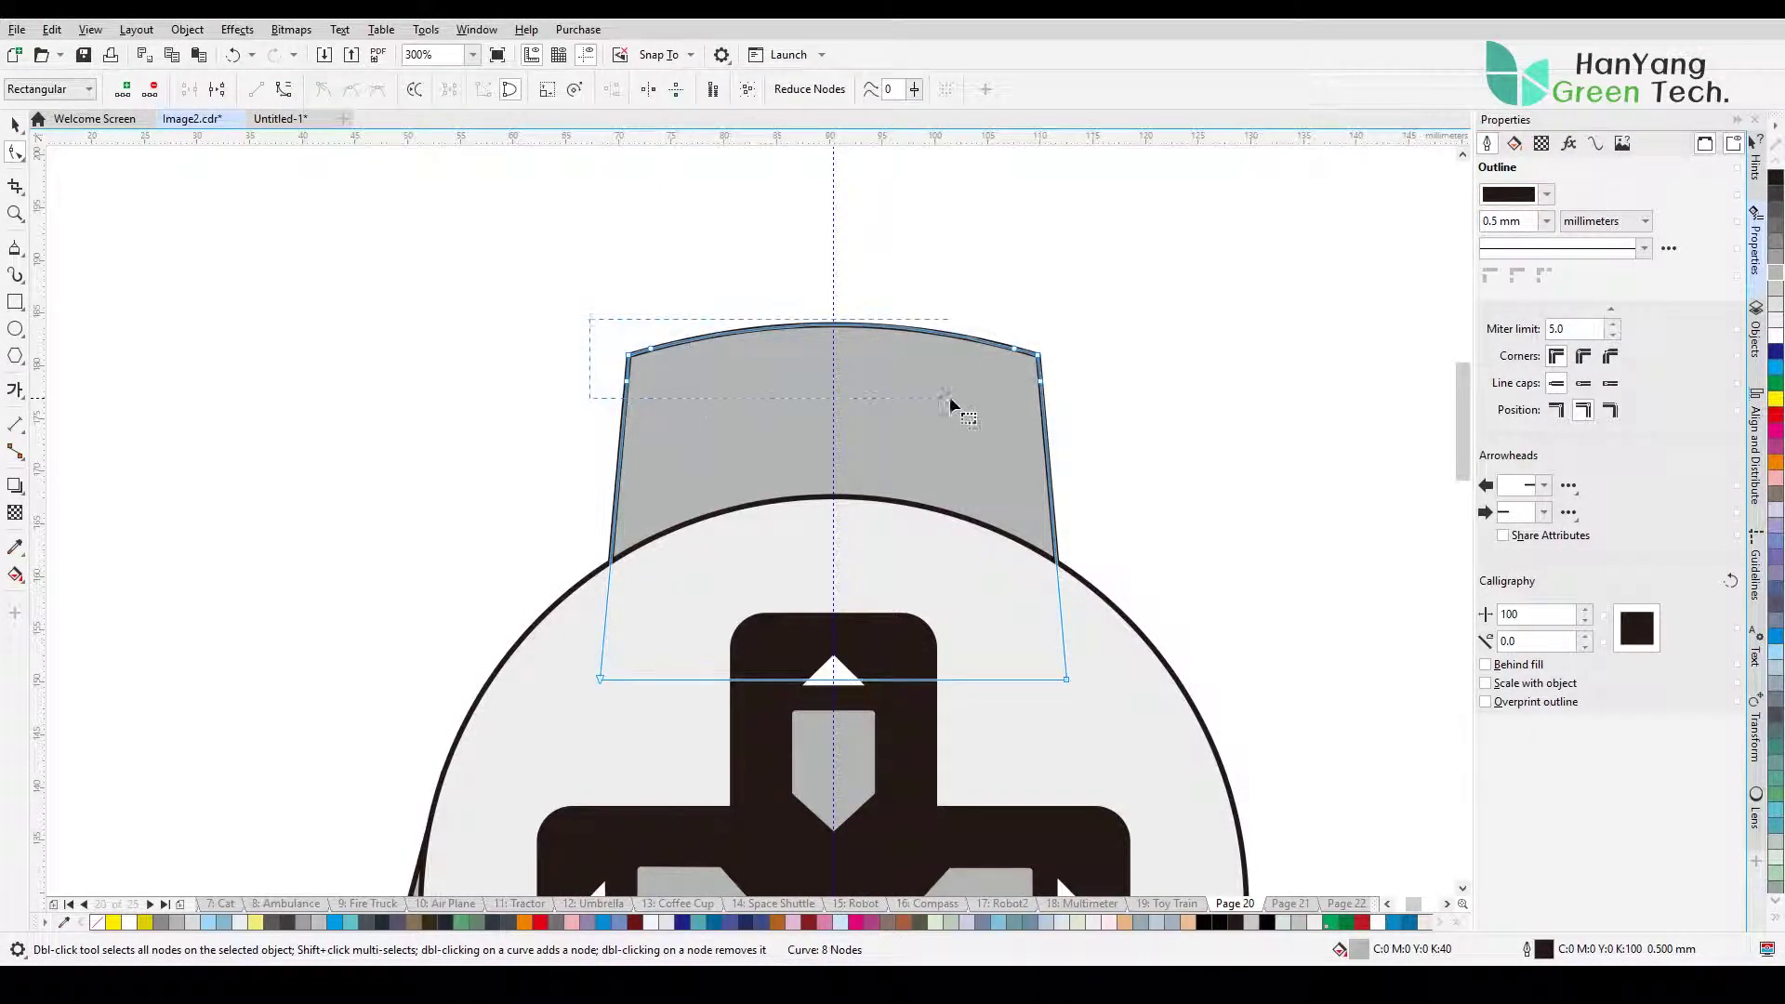
key("Delete")
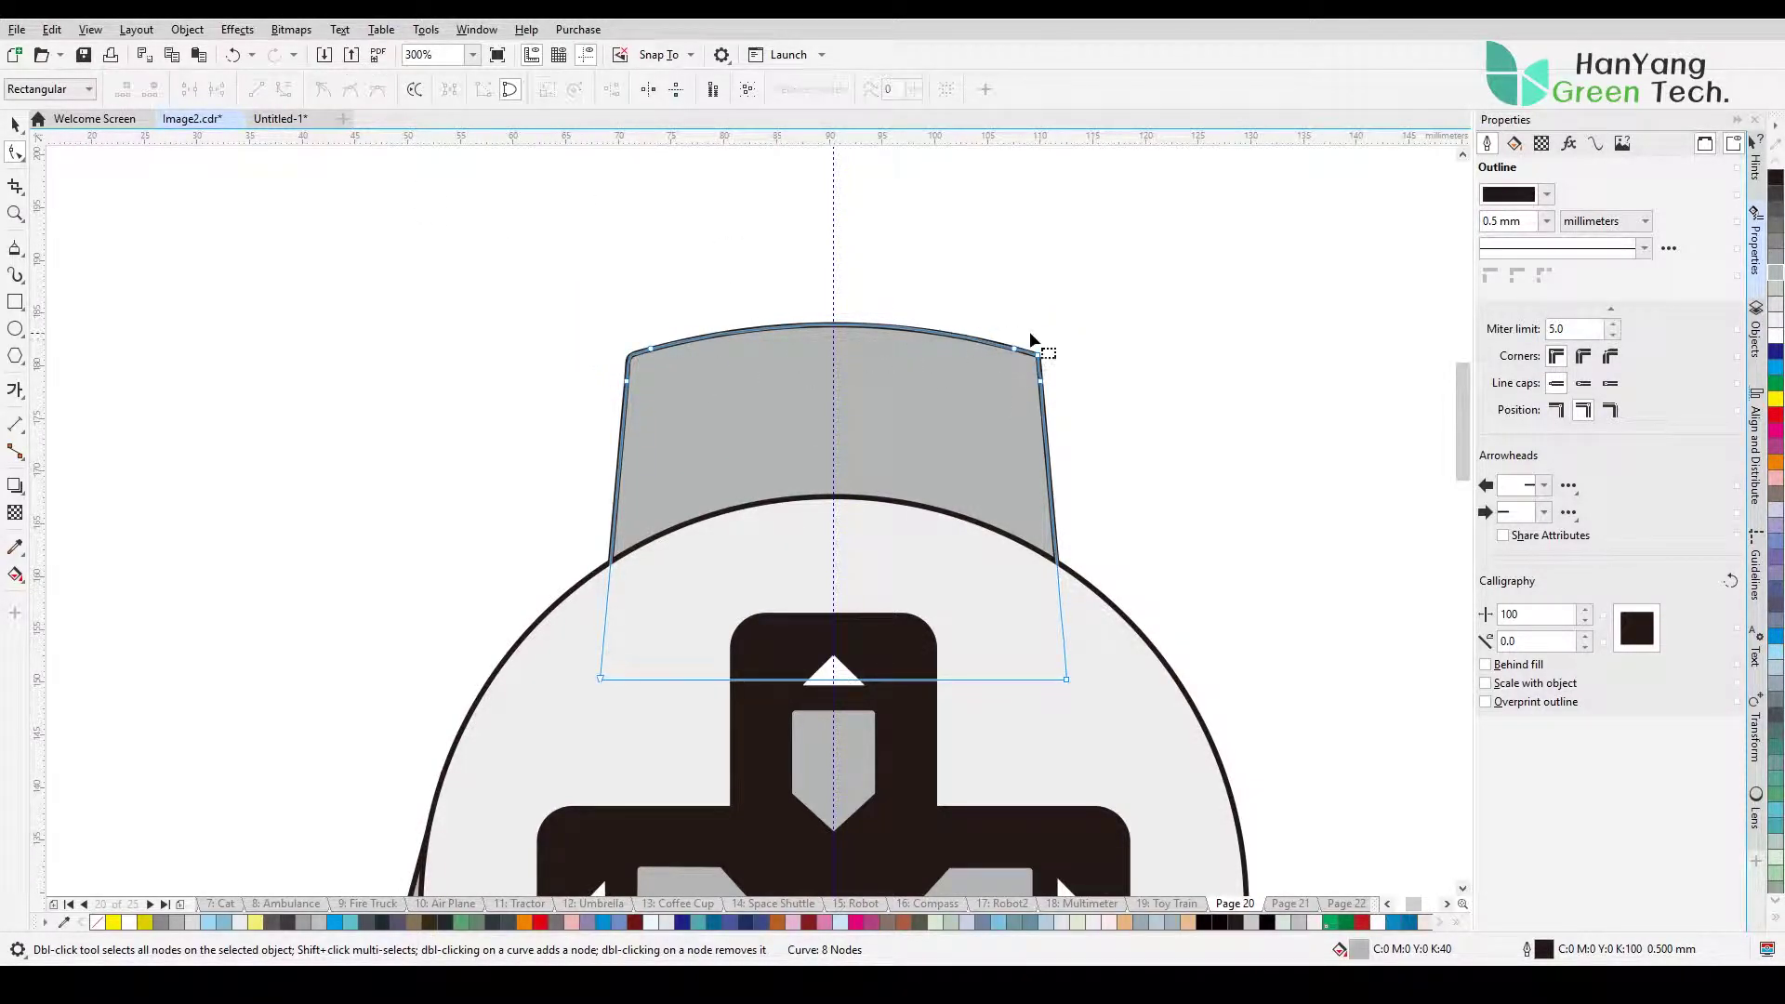
left_click_drag(1032, 331, 1045, 362)
key("Delete")
Step: Smooth the added node pairs into rounded upper corners on the shoulder button
left_click(633, 380)
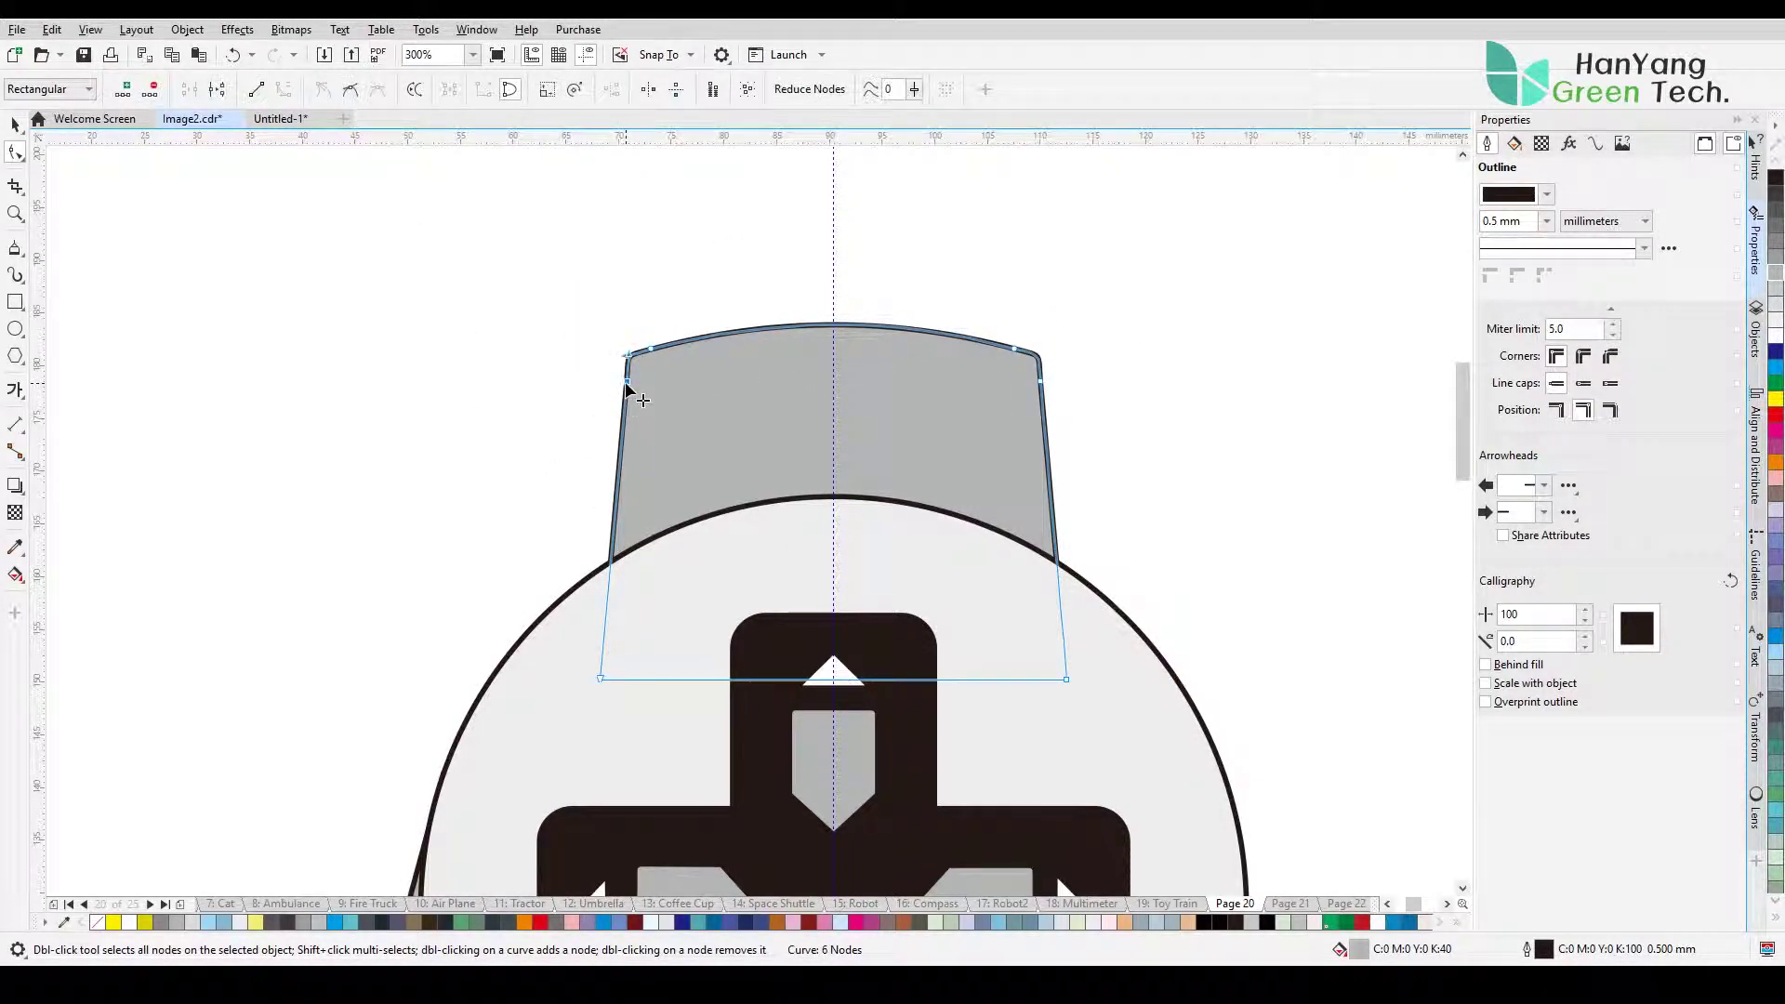
left_click_drag(627, 383, 664, 345)
left_click_drag(1013, 348, 1042, 393)
left_click(1094, 395)
left_click(15, 124)
left_click(481, 326)
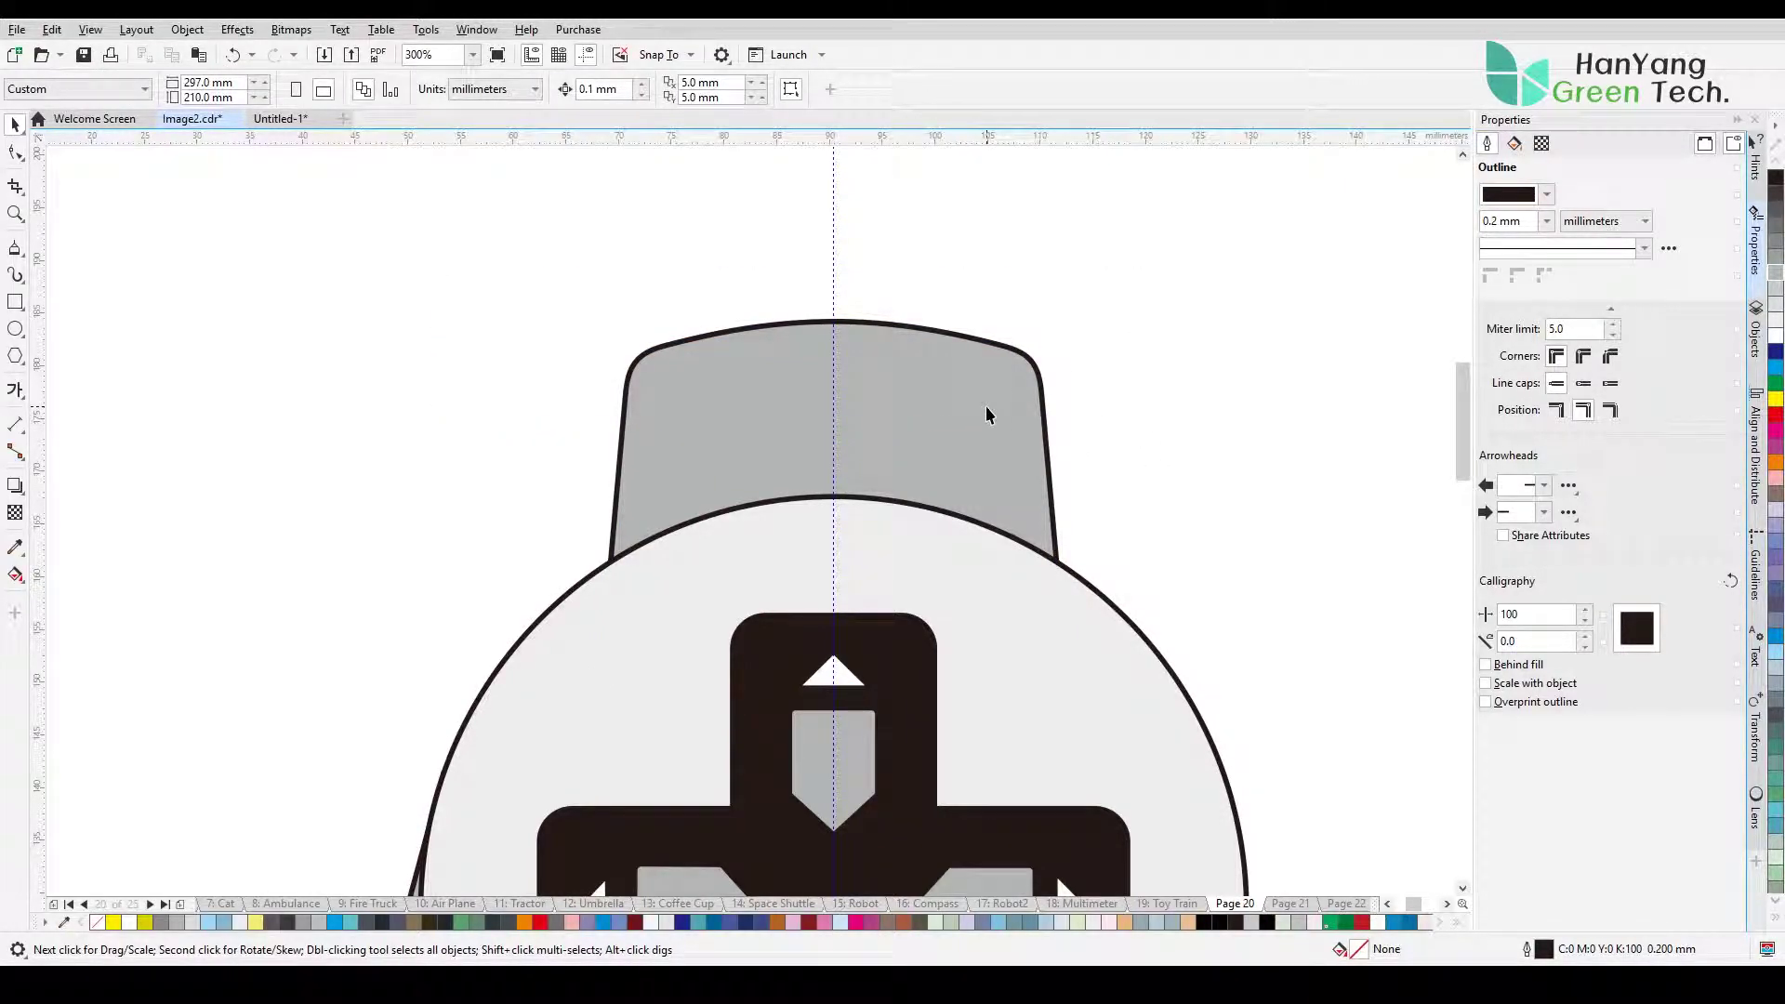
Step: Add the letter "L" in 24 pt Arial and centre it on the shoulder button along the vertical guideline
left_click(16, 391)
left_click(745, 409)
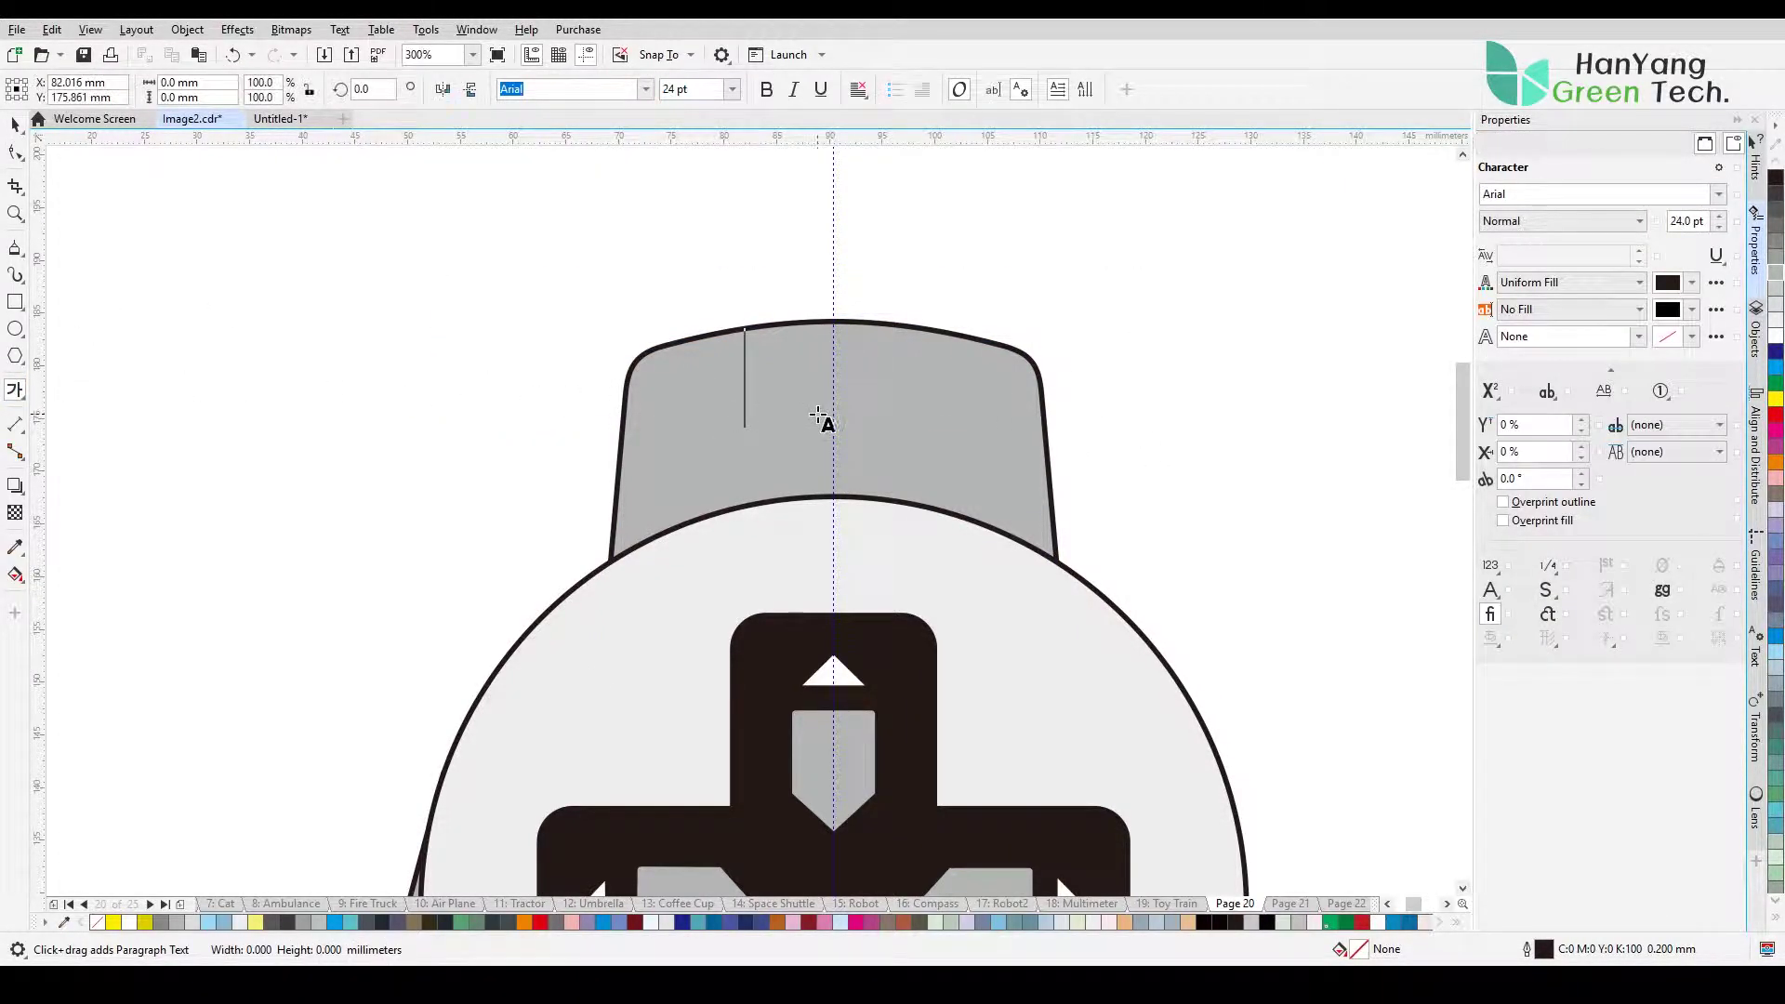
type("L")
left_click(15, 125)
left_click_drag(772, 380, 835, 409)
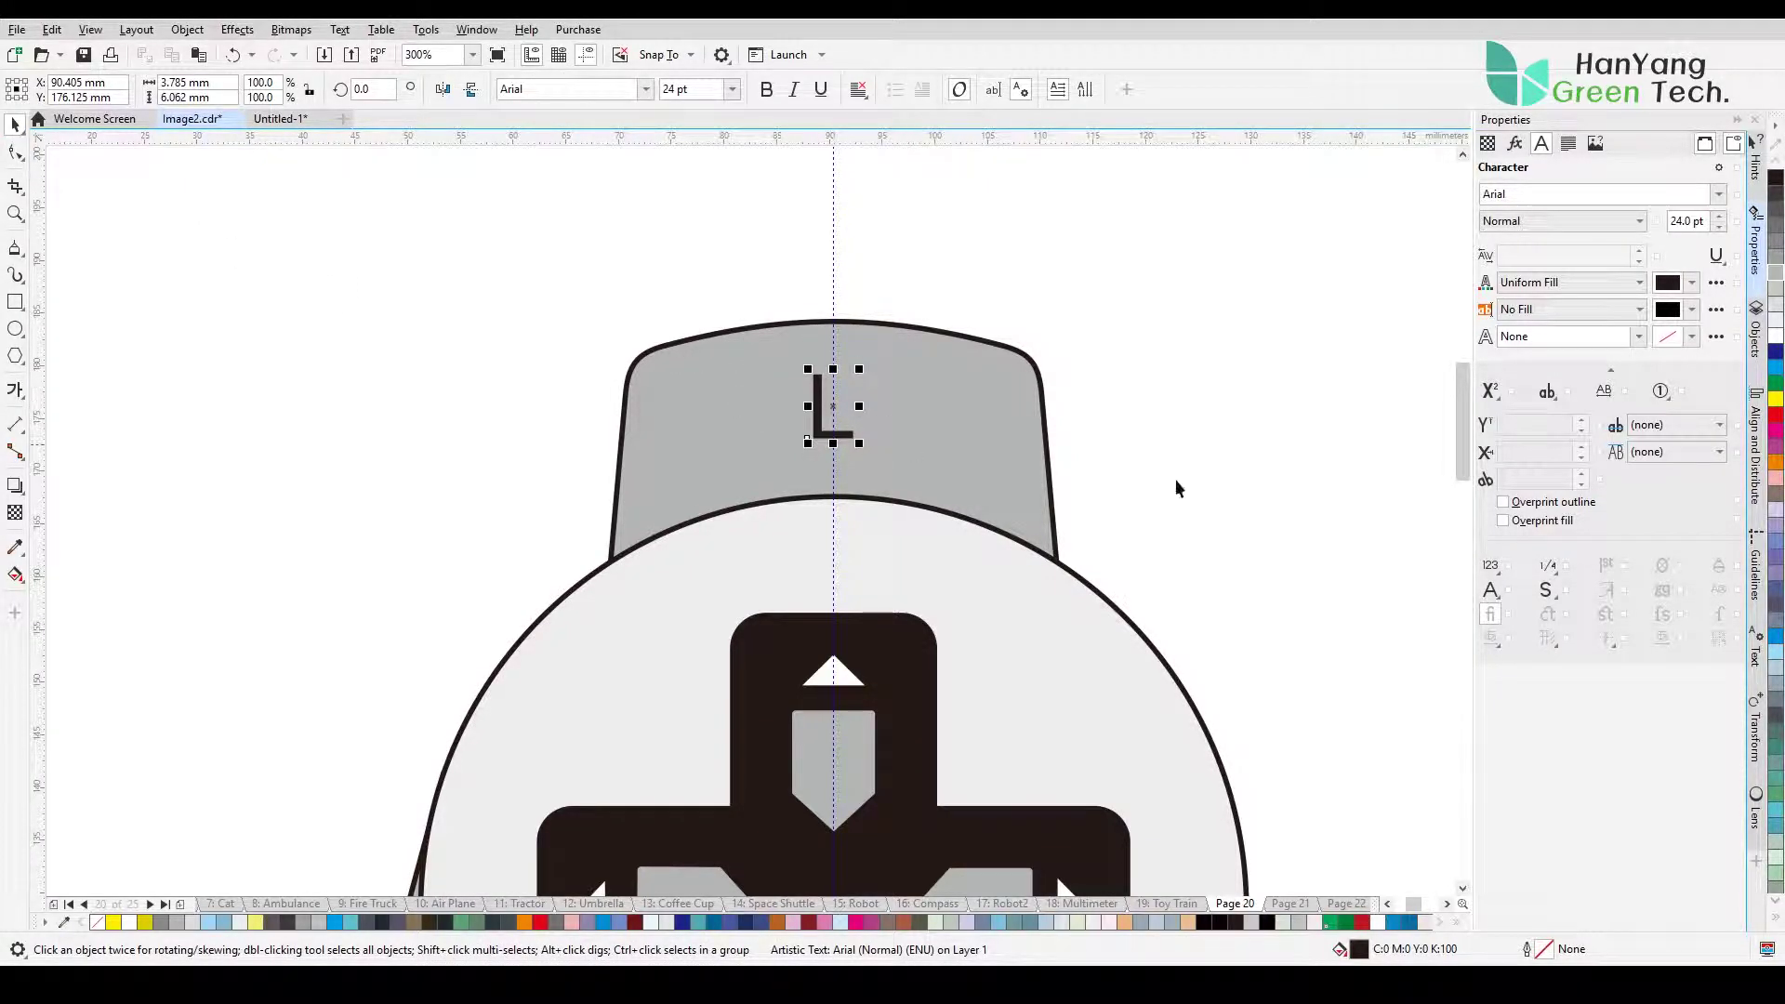
Step: Give the letter L a near-black 0.2 mm outline and a white fill
double_click(1544, 950)
left_click(776, 393)
left_click(729, 609)
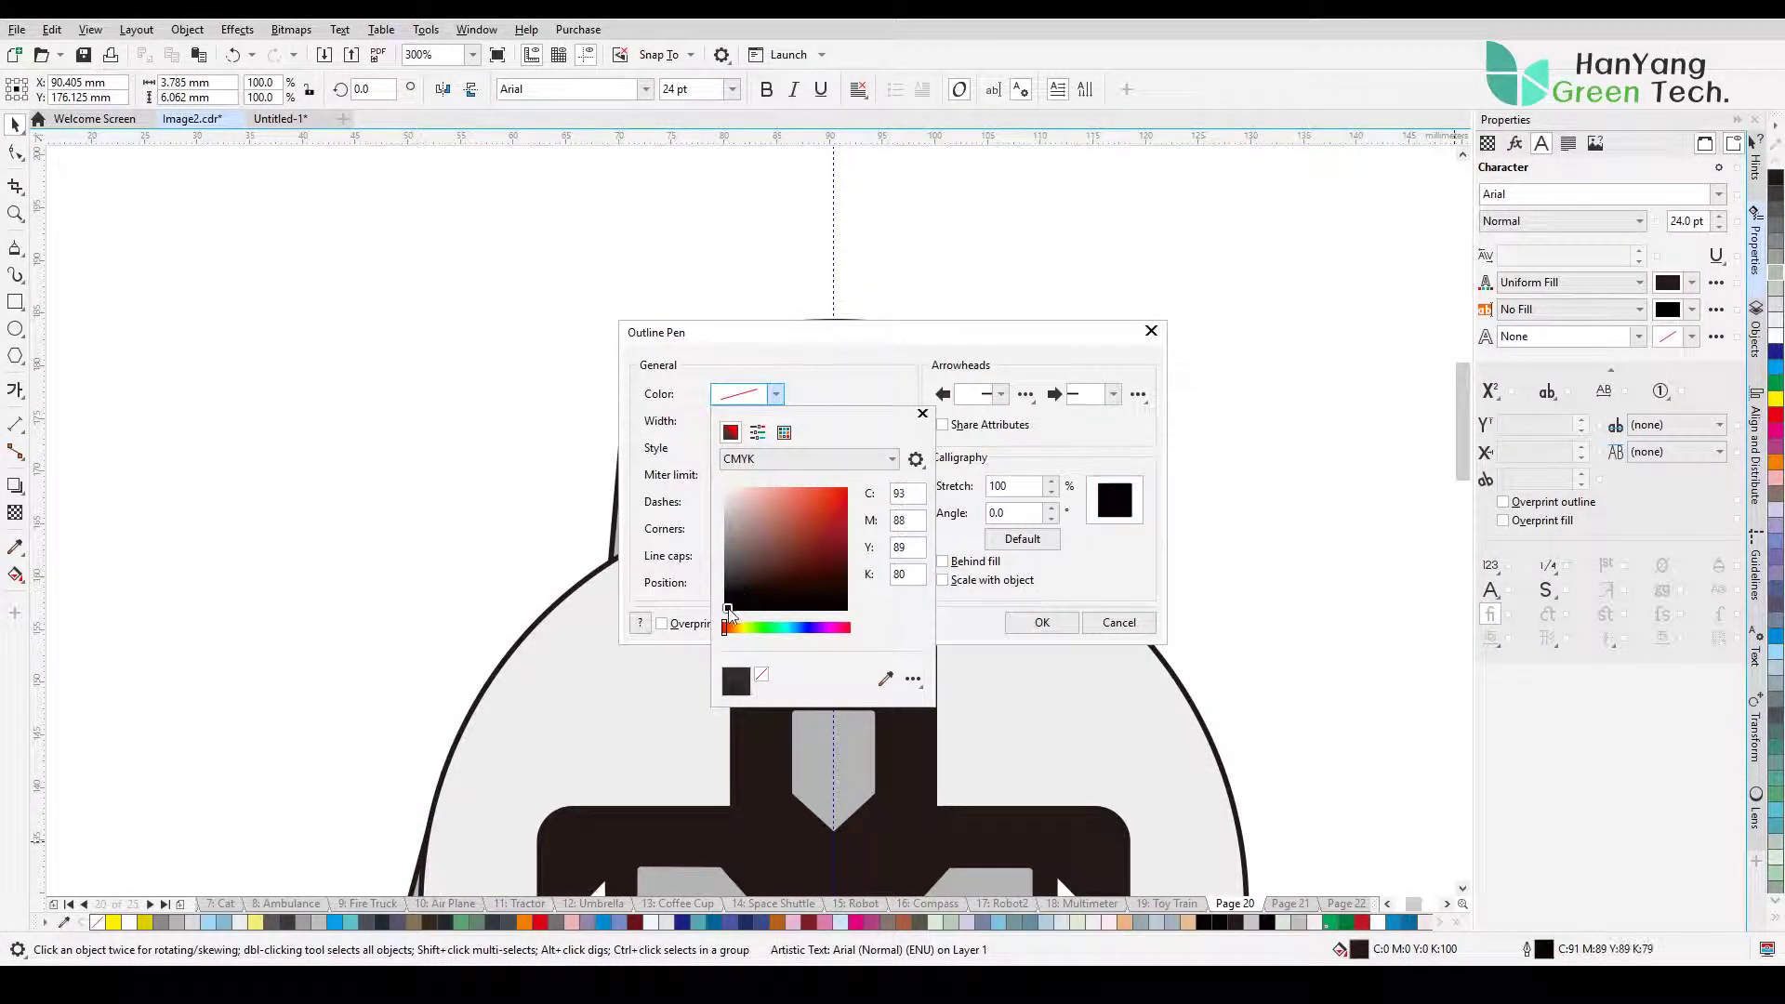
left_click(998, 618)
left_click(1041, 622)
left_click(1776, 337)
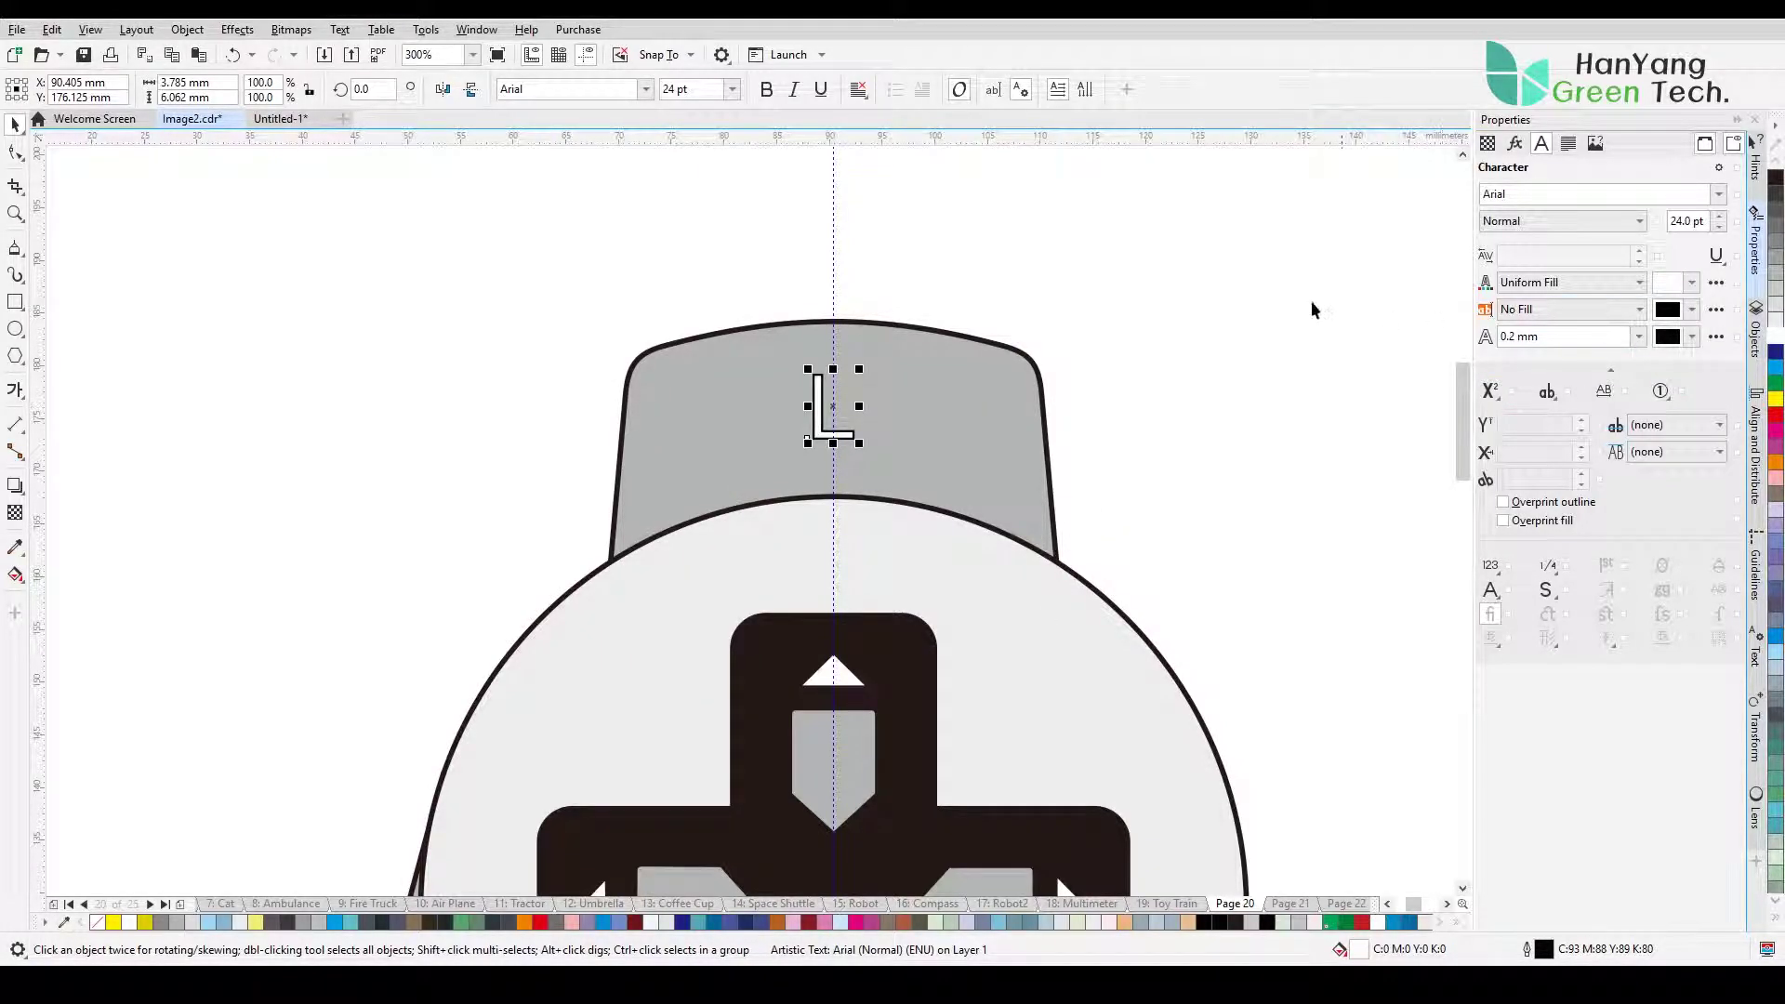
left_click(836, 400)
left_click(645, 88)
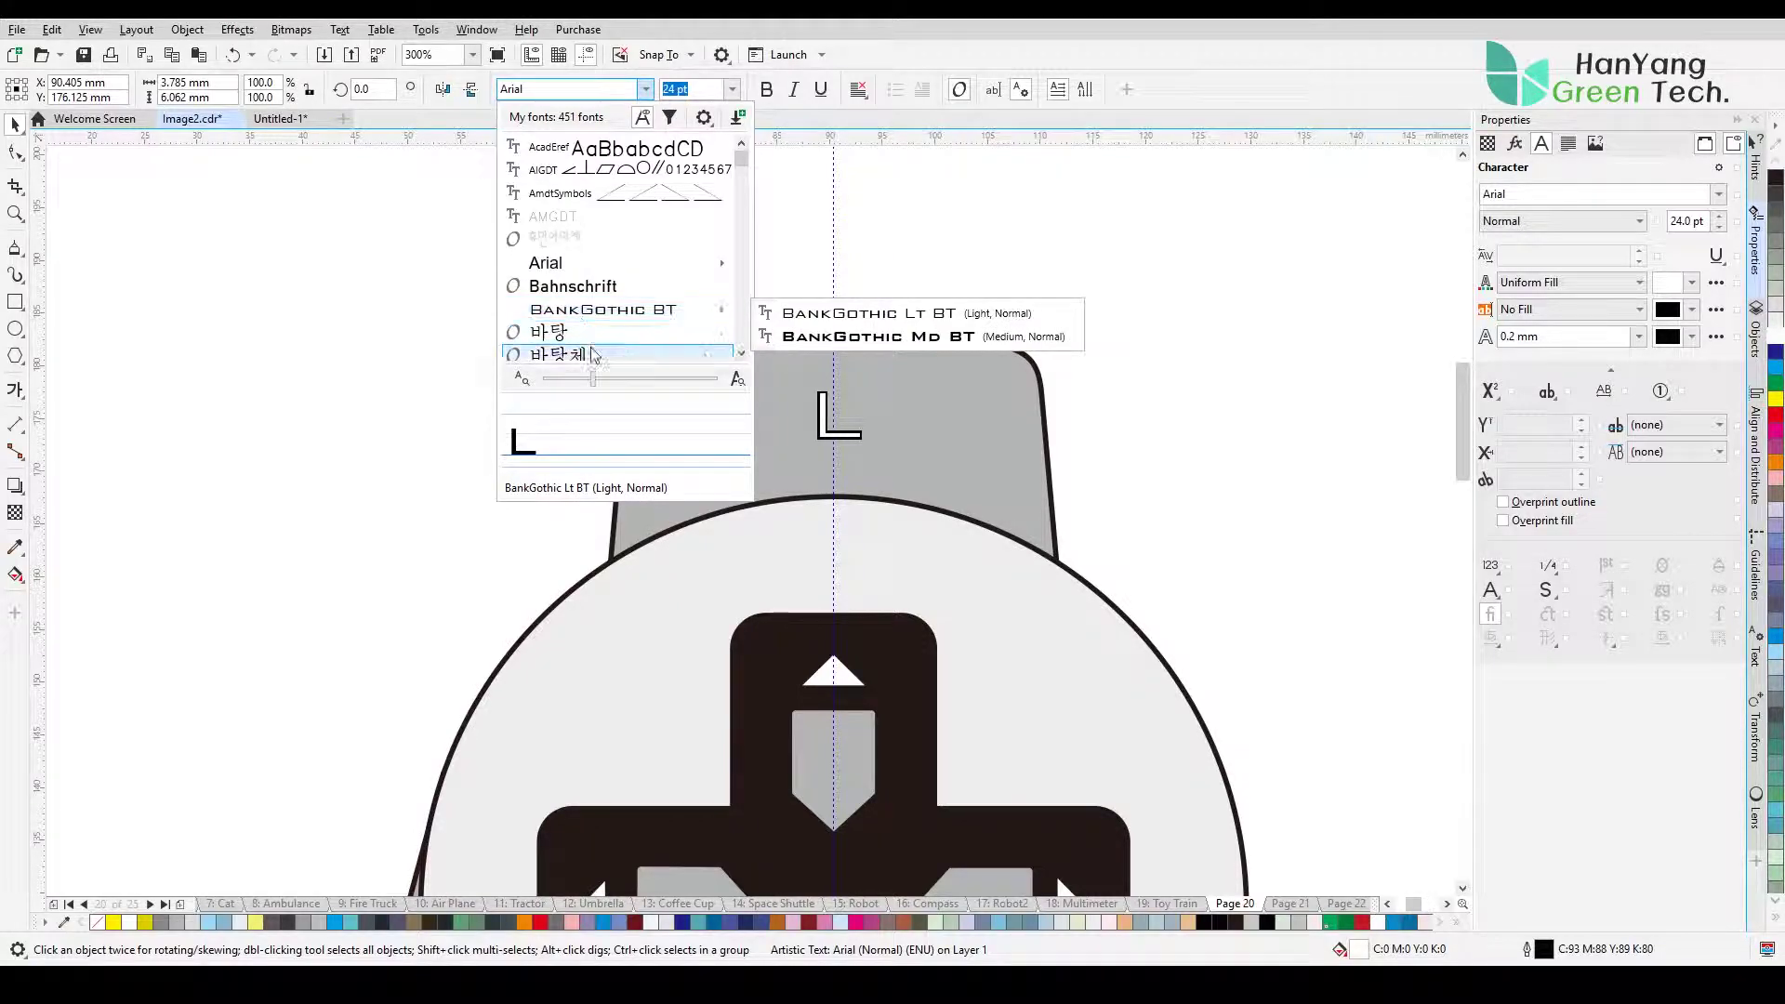
scroll(592, 335, "down", 3)
scroll(591, 335, "down", 5)
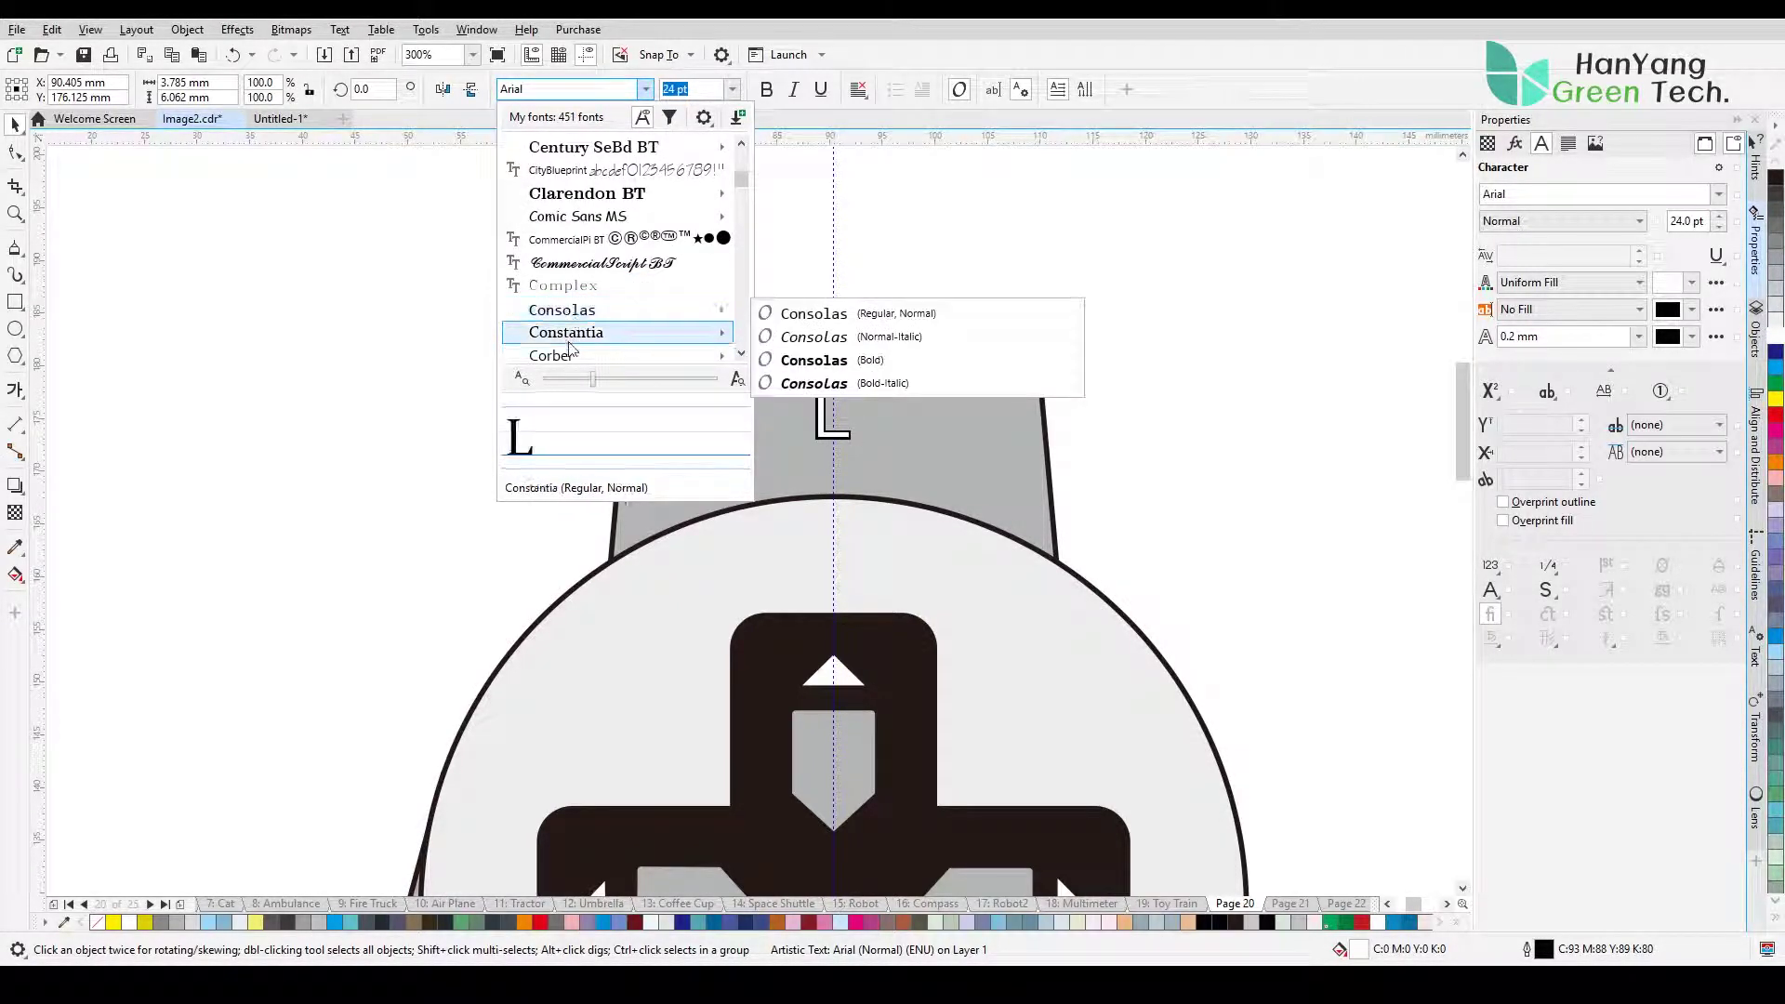
left_click(1124, 319)
left_click(1124, 318)
Step: Set the letter L's size to 28 pt and recentre it on the vertical guideline
left_click(835, 406)
left_click(563, 90)
type("28")
key("Return")
left_click(713, 88)
left_click_drag(713, 88, 641, 89)
type("28")
key("Return")
mouse_move(839, 401)
left_mouse_down()
mouse_move(810, 402)
mouse_move(834, 401)
left_mouse_up()
left_click(1069, 299)
Step: Draw an ellipse about 27 mm by 9 mm centred on the shoulder button's top edge and fill it with 10% black
left_click(15, 329)
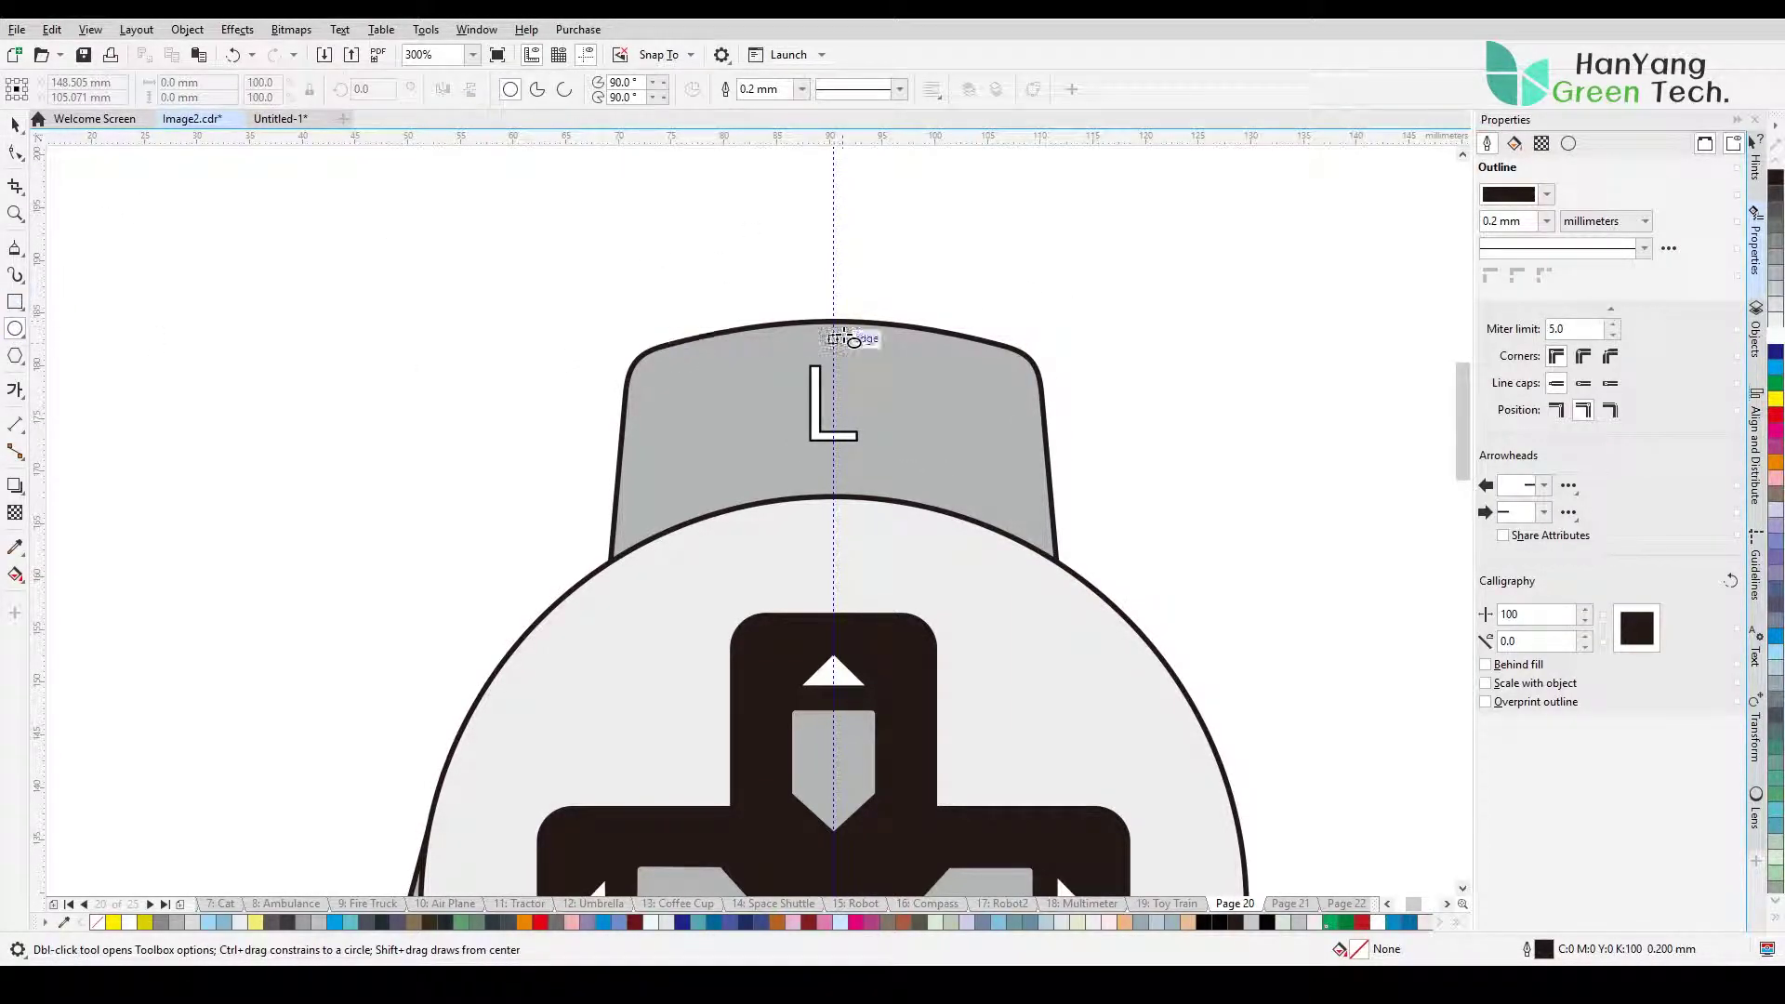
mouse_move(834, 321)
left_mouse_down()
mouse_move(869, 307)
mouse_move(983, 326)
left_mouse_up()
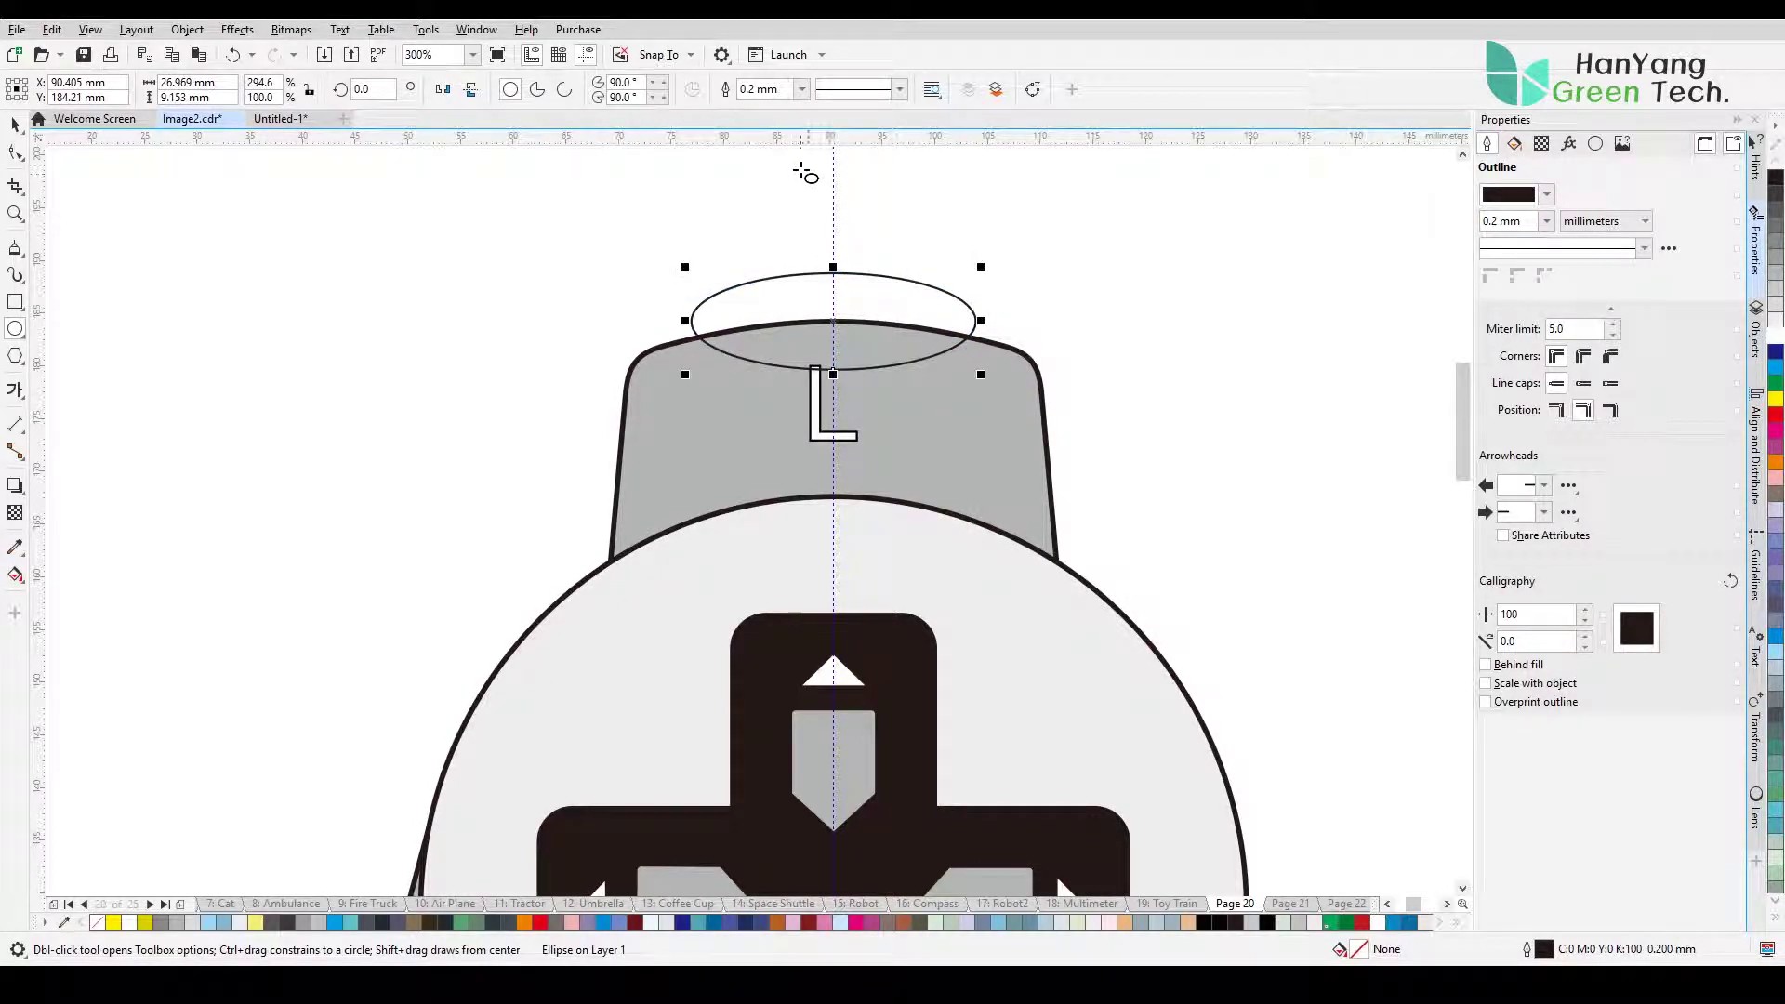
double_click(1360, 950)
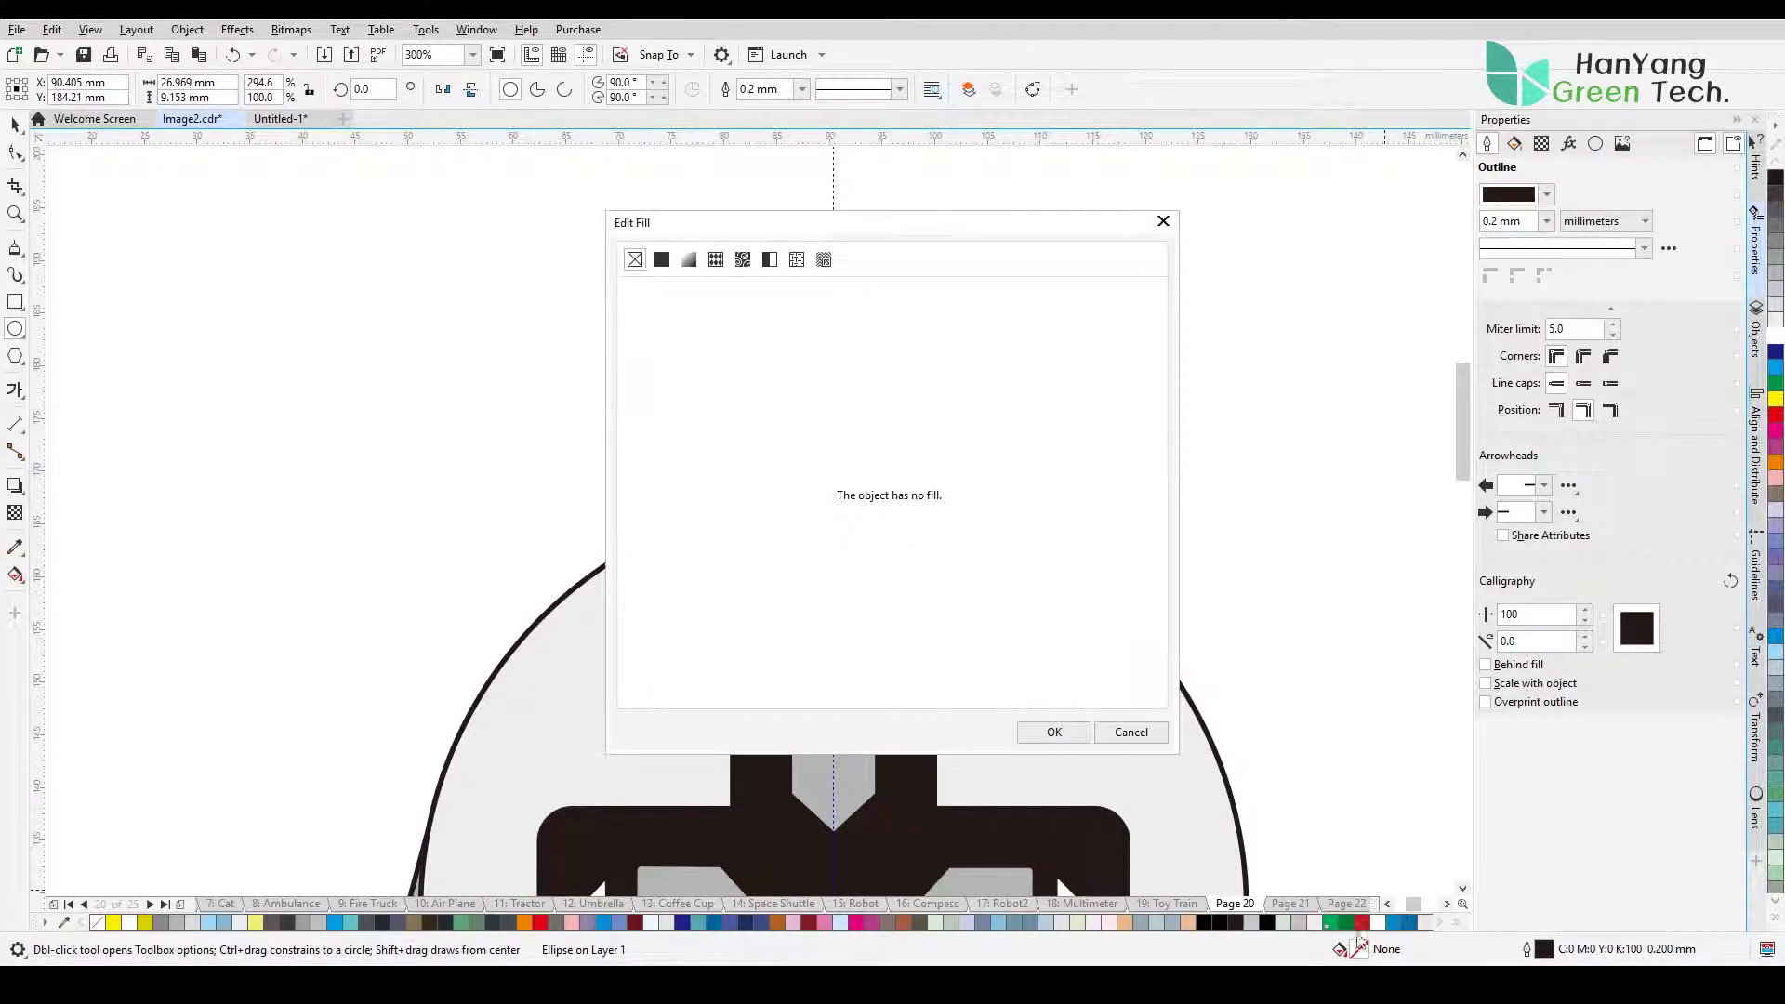
left_click(662, 259)
left_click(1035, 735)
Step: Place the ellipse behind the shoulder button, lower it about 2.2 mm, and set its outline to 0.5 mm
key("space")
left_click_drag(907, 346, 906, 369)
left_click(802, 89)
left_click(765, 178)
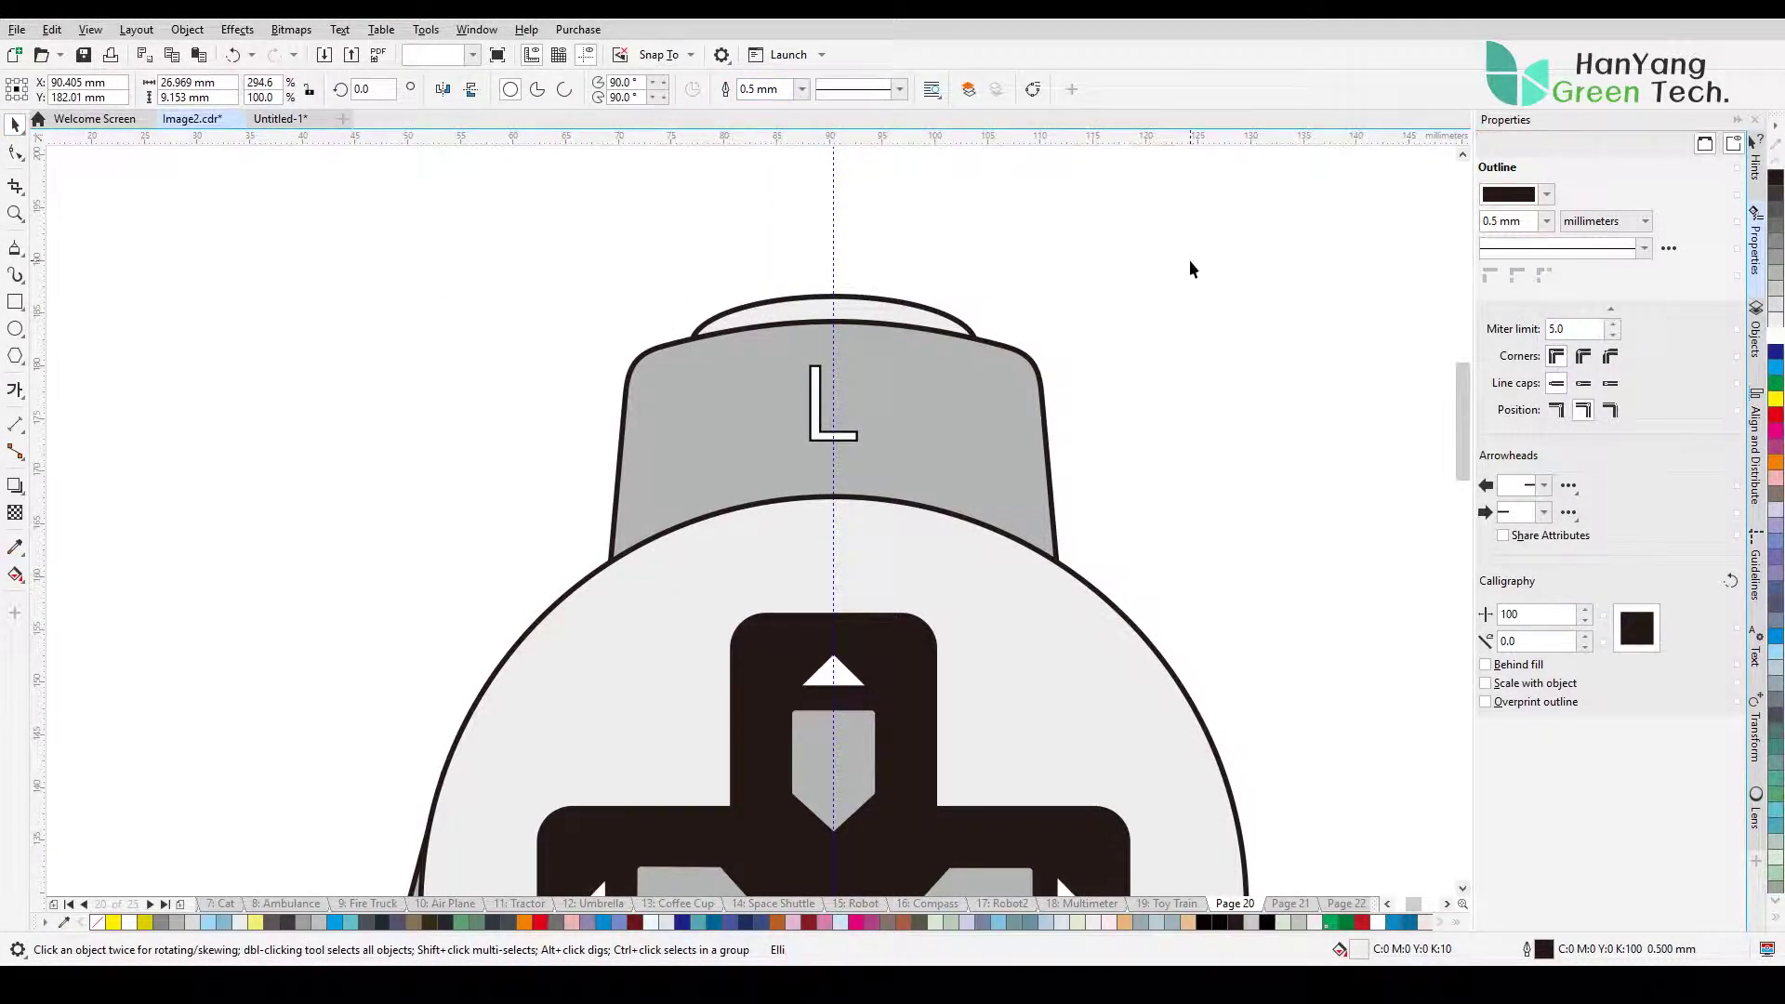
left_click(1187, 267)
Step: Place a horizontally mirrored copy of the whole controller half to the right, and shift both halves left on the page
key("F4")
scroll(1129, 454, "down", 2)
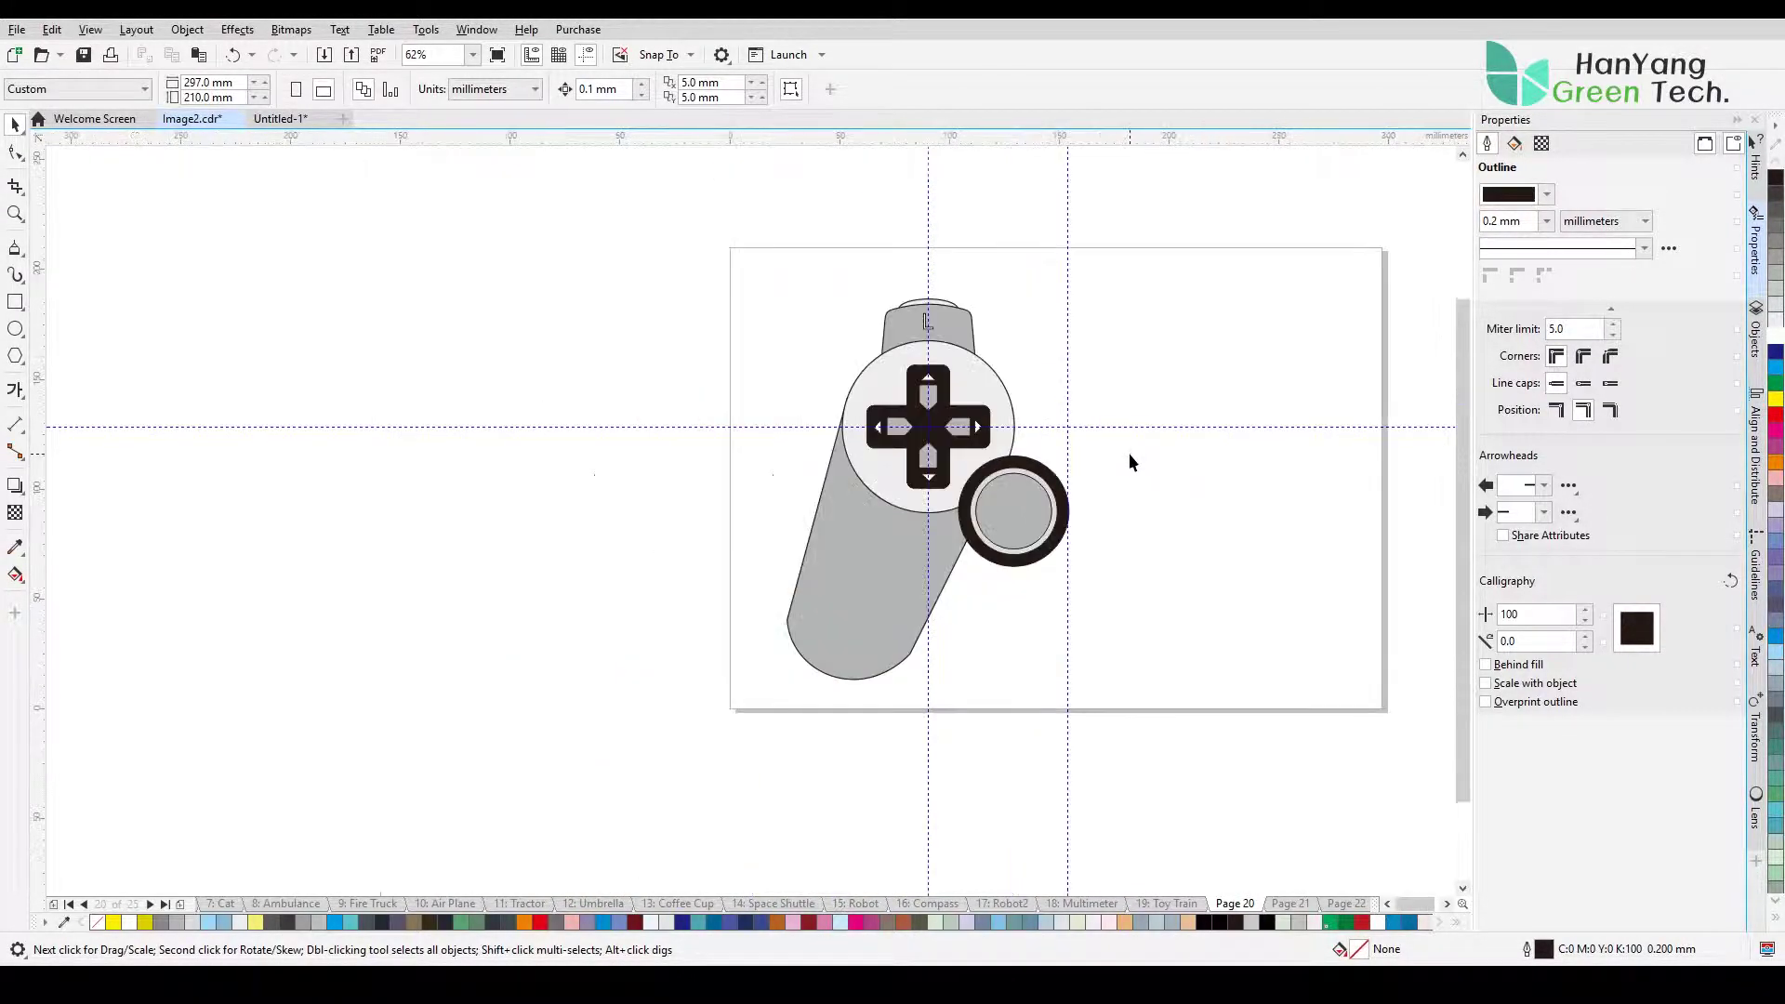
left_click_drag(1153, 704, 1154, 705)
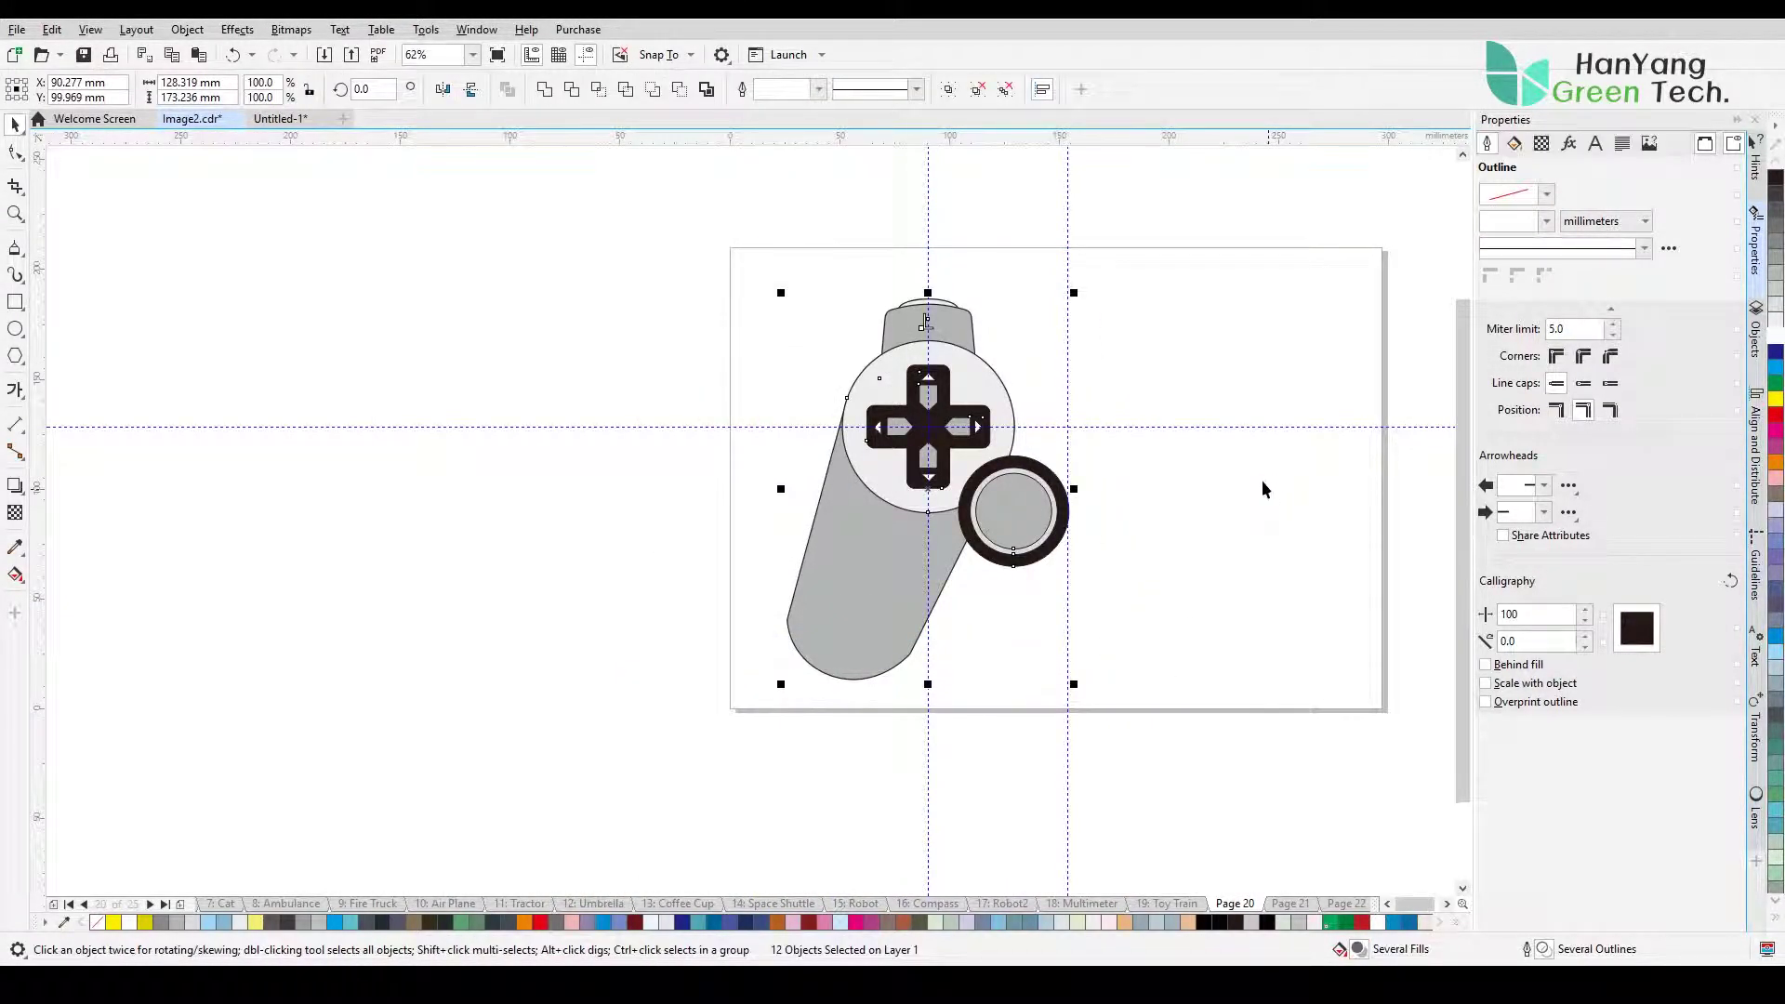
left_click(442, 89)
left_click_drag(925, 485, 1298, 484)
left_click(745, 291)
left_click_drag(699, 266, 1446, 688)
left_click_drag(1195, 575, 1143, 575)
Step: Delete the horizontal guideline and both vertical guidelines
left_click(1348, 426)
key("Delete")
left_click(956, 359)
key("Delete")
left_click(818, 282)
key("Delete")
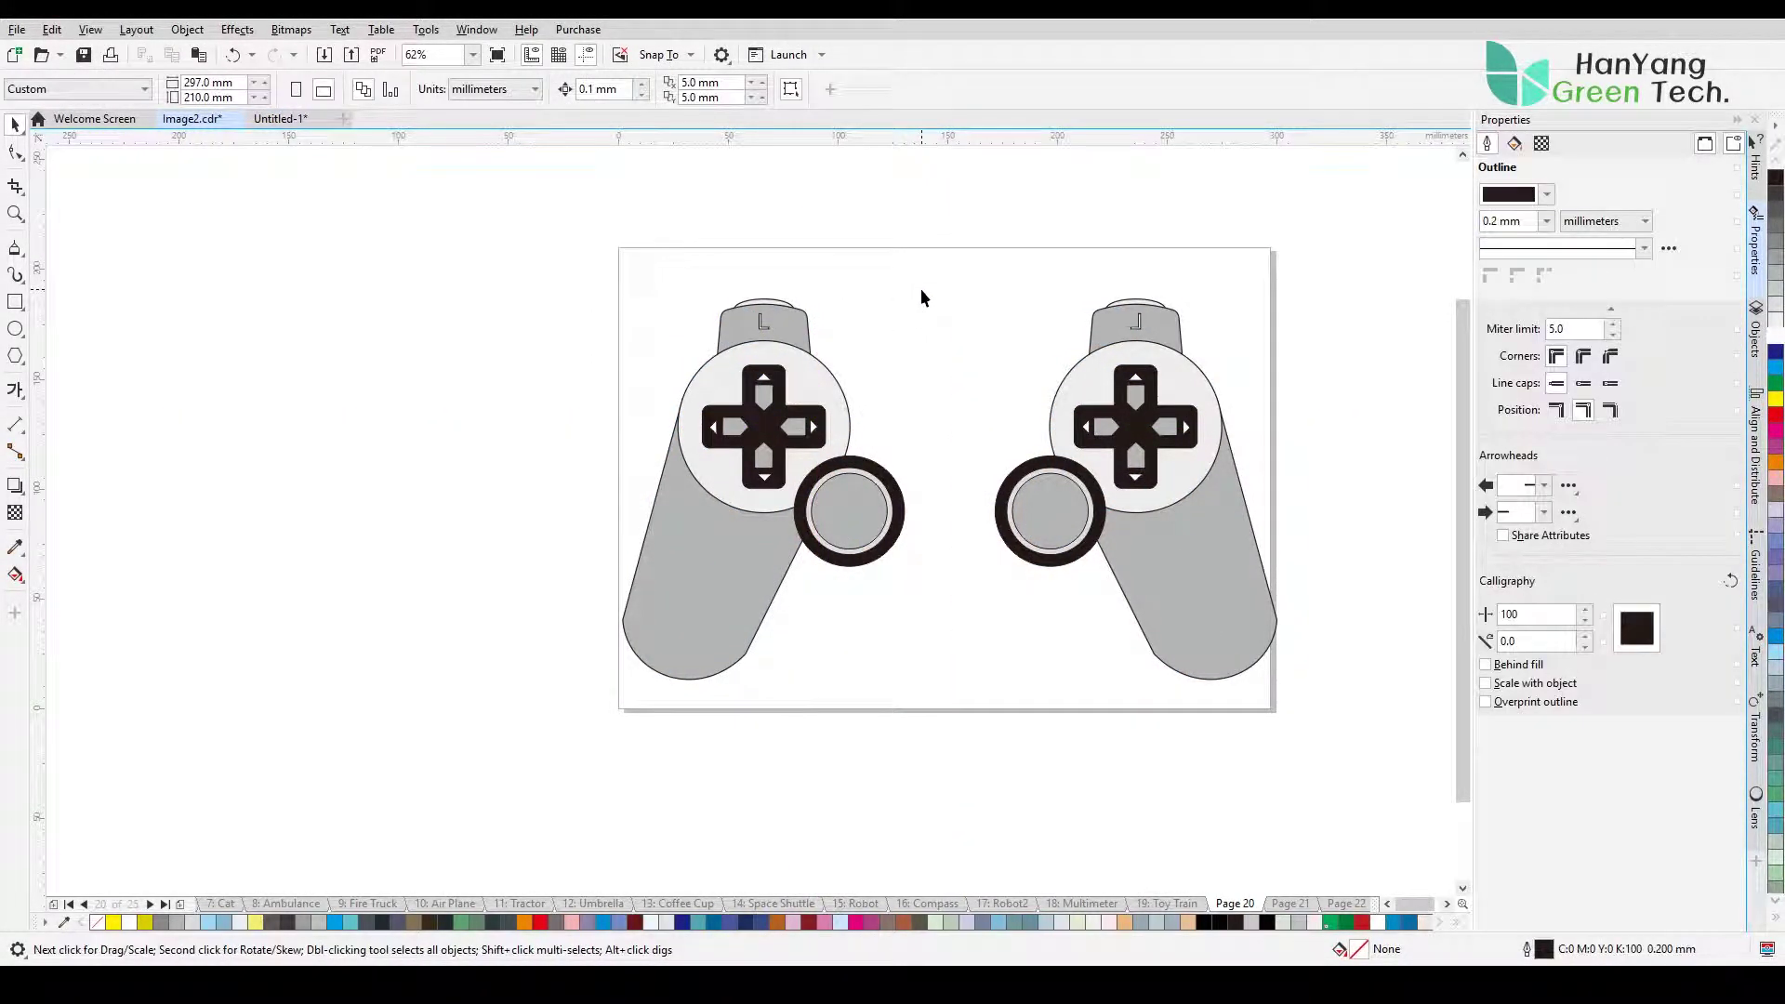
Step: Move the whole right controller half left so that its centre sits at about X 228 mm
left_click_drag(936, 216, 1336, 718)
key("shift+Left")
key("Left")
key("Left")
key("Left")
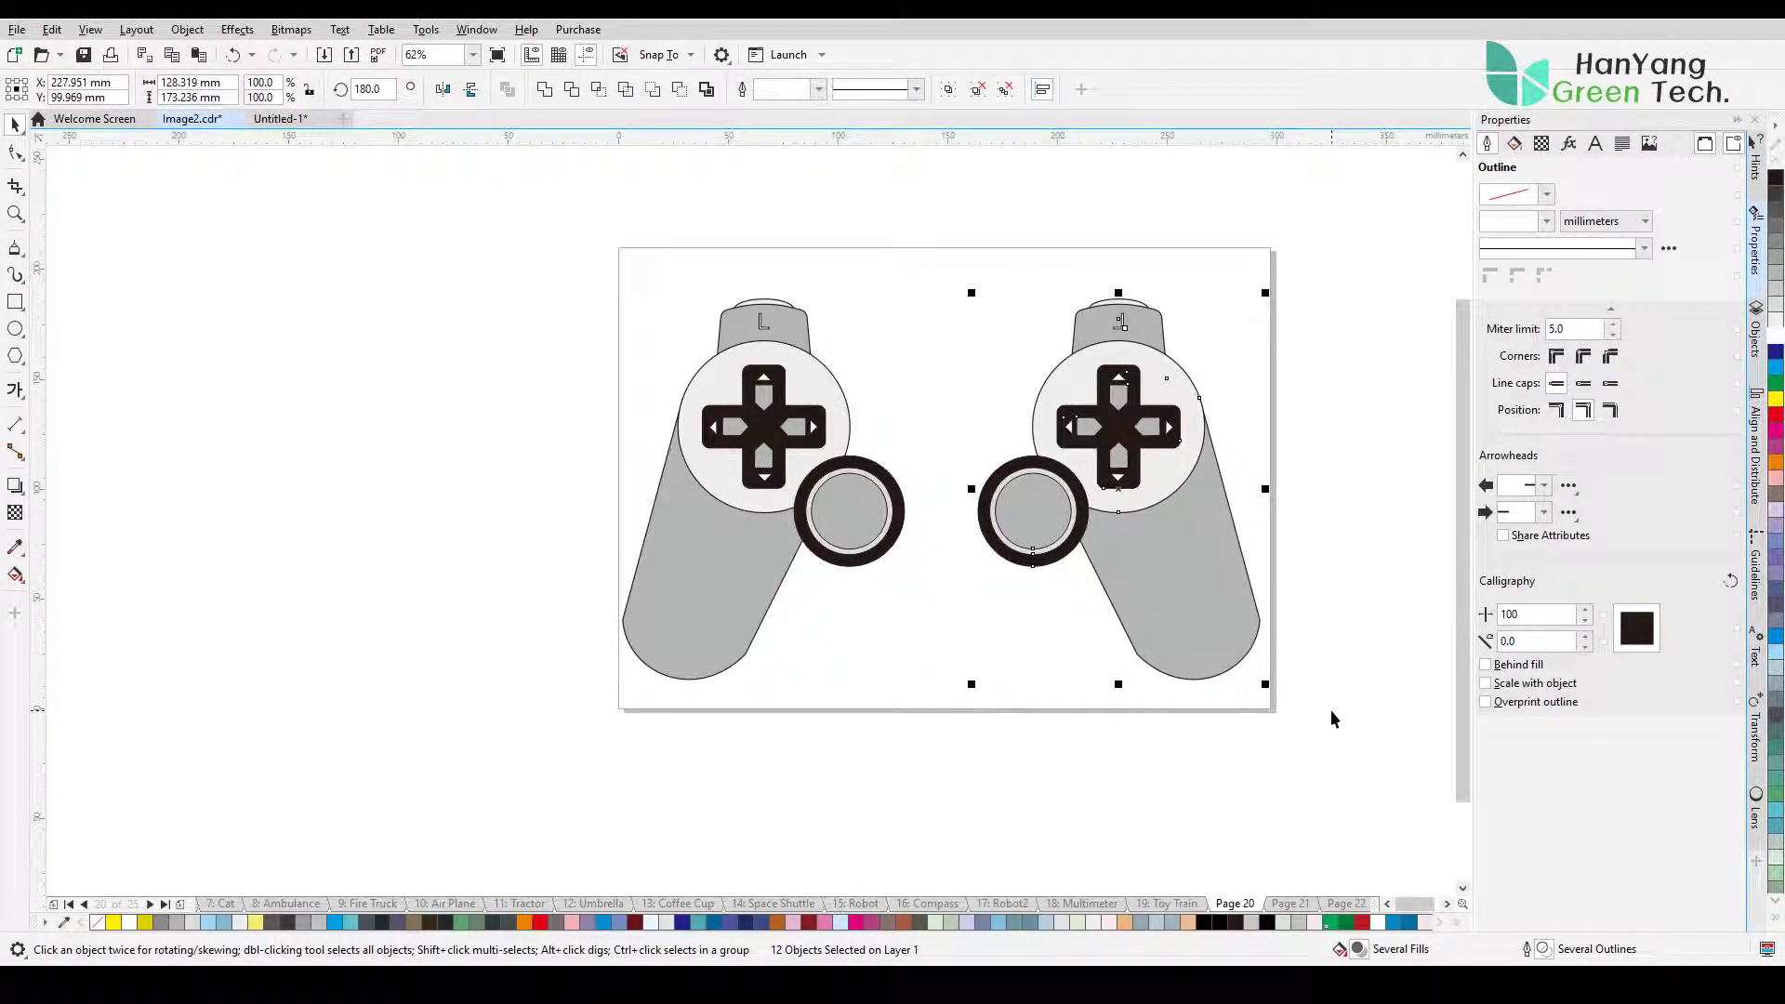
key("Escape")
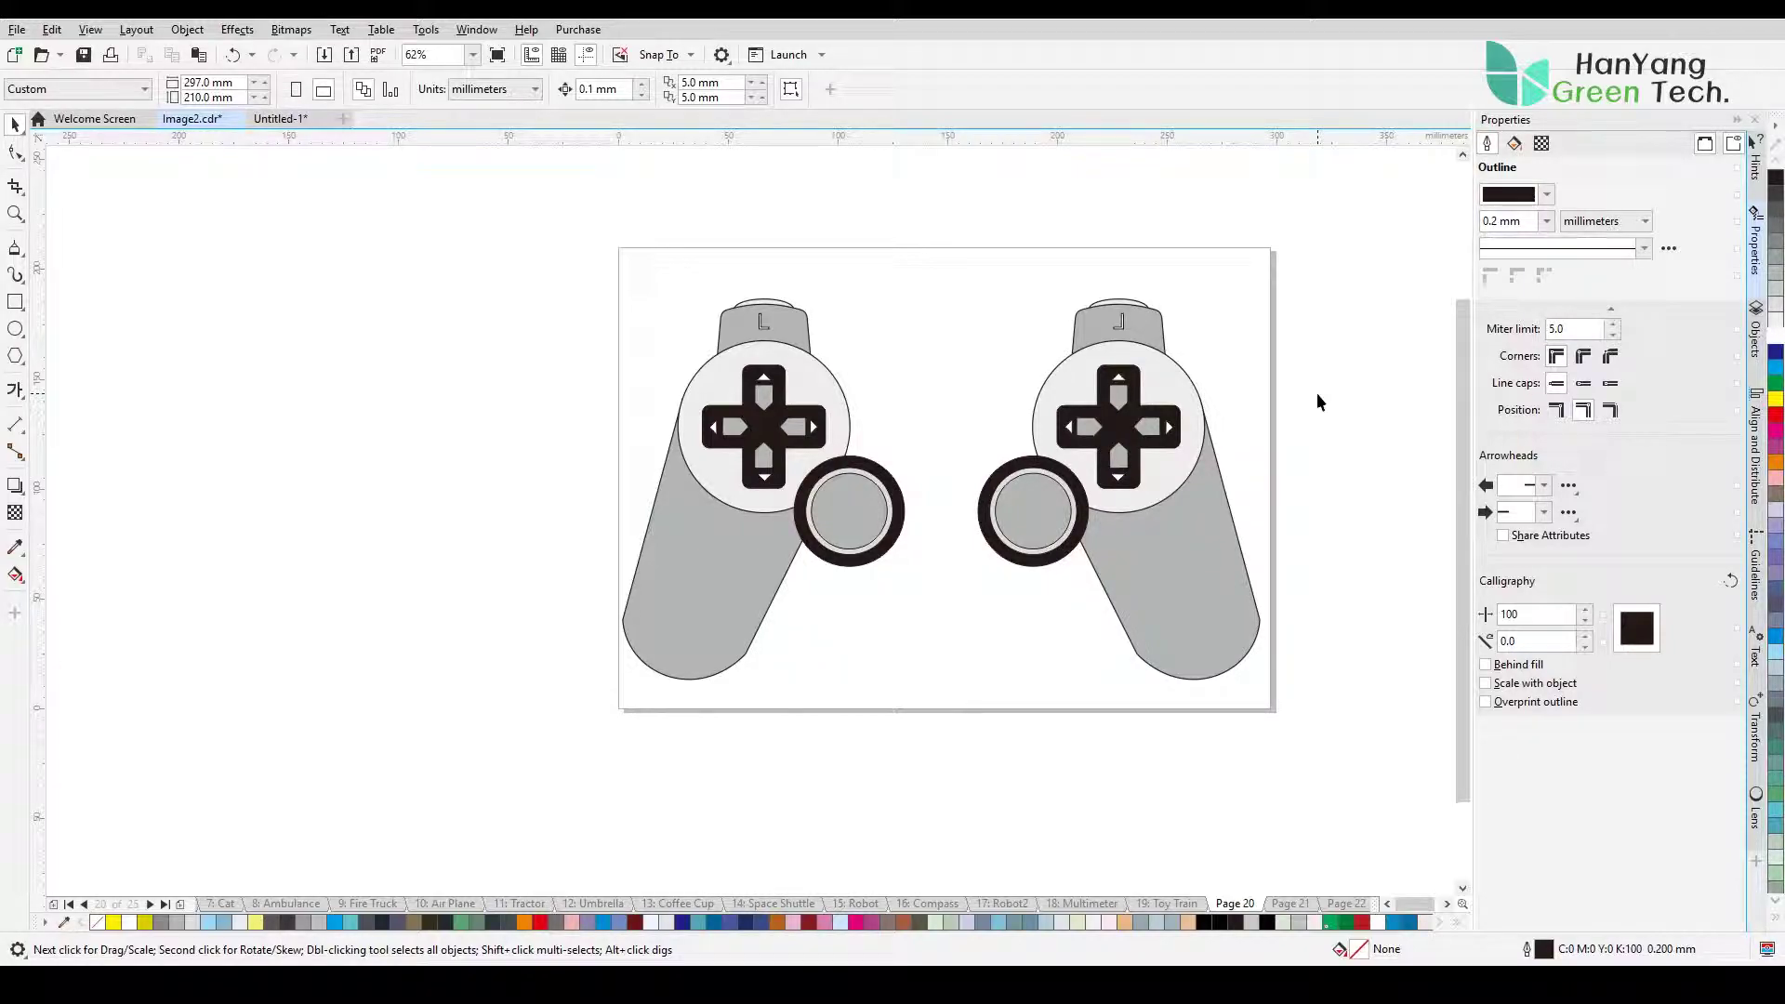
Step: Draw a rectangle about 137 mm by 91 mm bridging the two controller halves, with a 0.5 mm outline
left_click(15, 301)
mouse_move(810, 354)
left_mouse_down()
mouse_move(963, 361)
mouse_move(1088, 554)
left_mouse_up()
left_click_drag(805, 453, 779, 454)
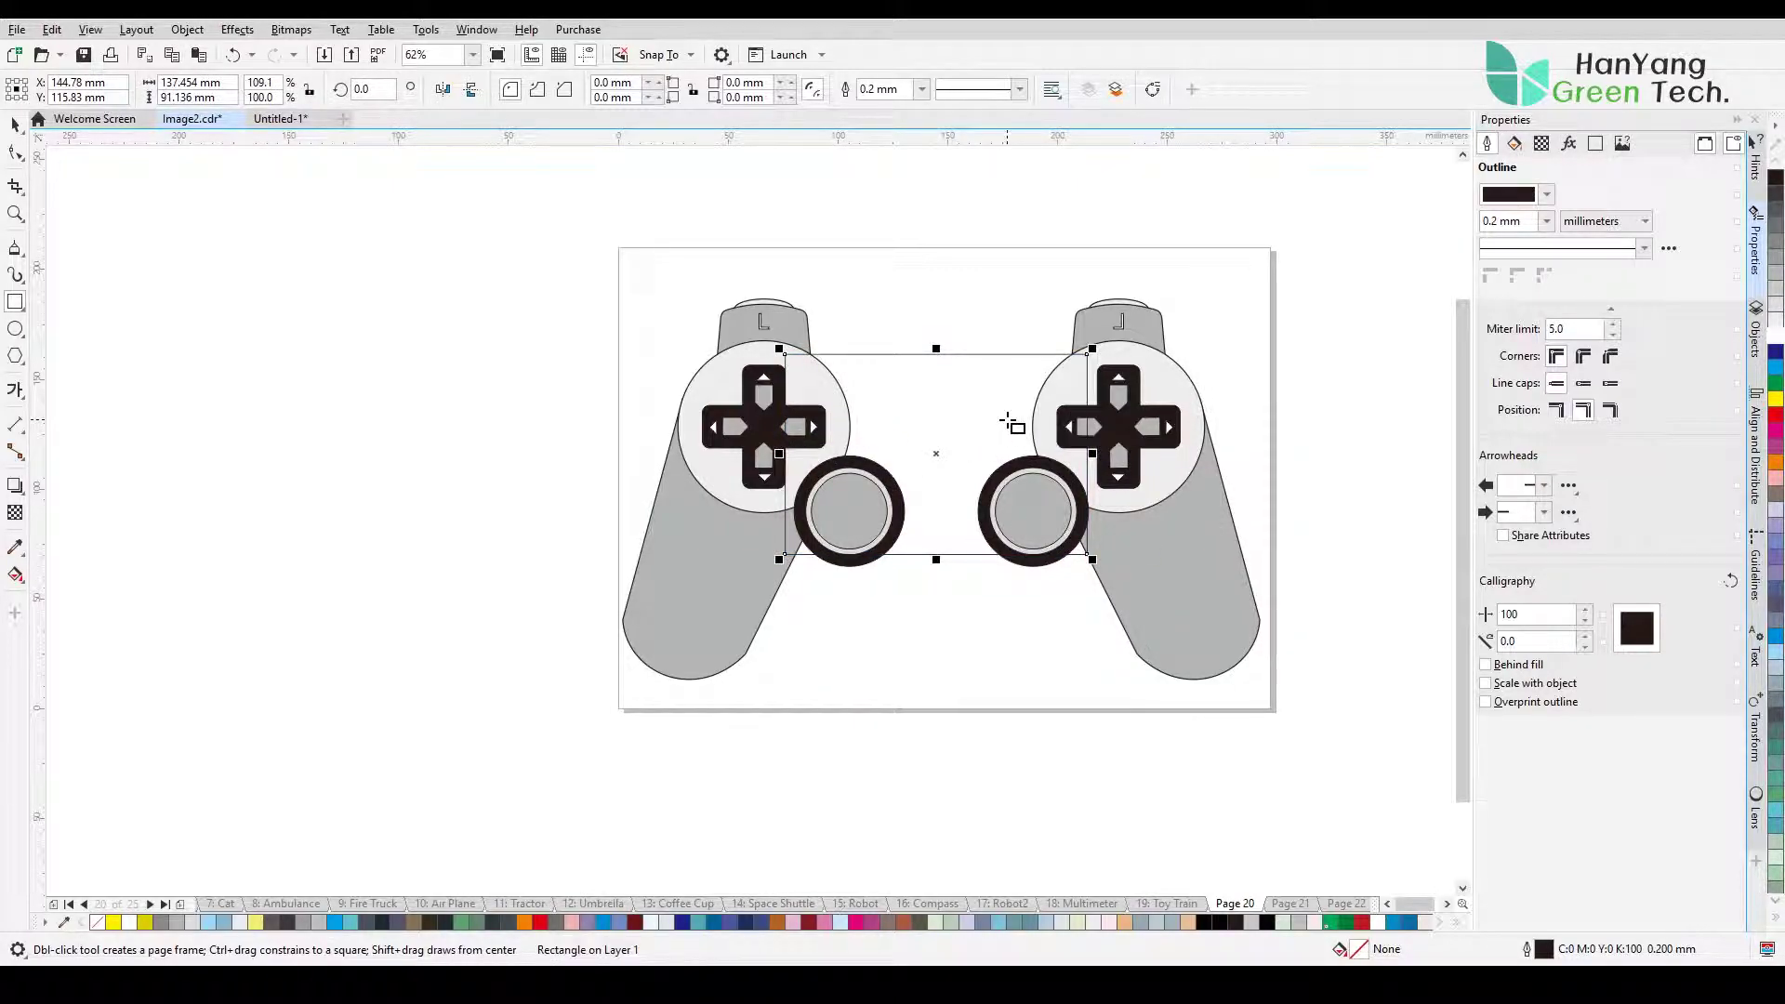
left_click(14, 125)
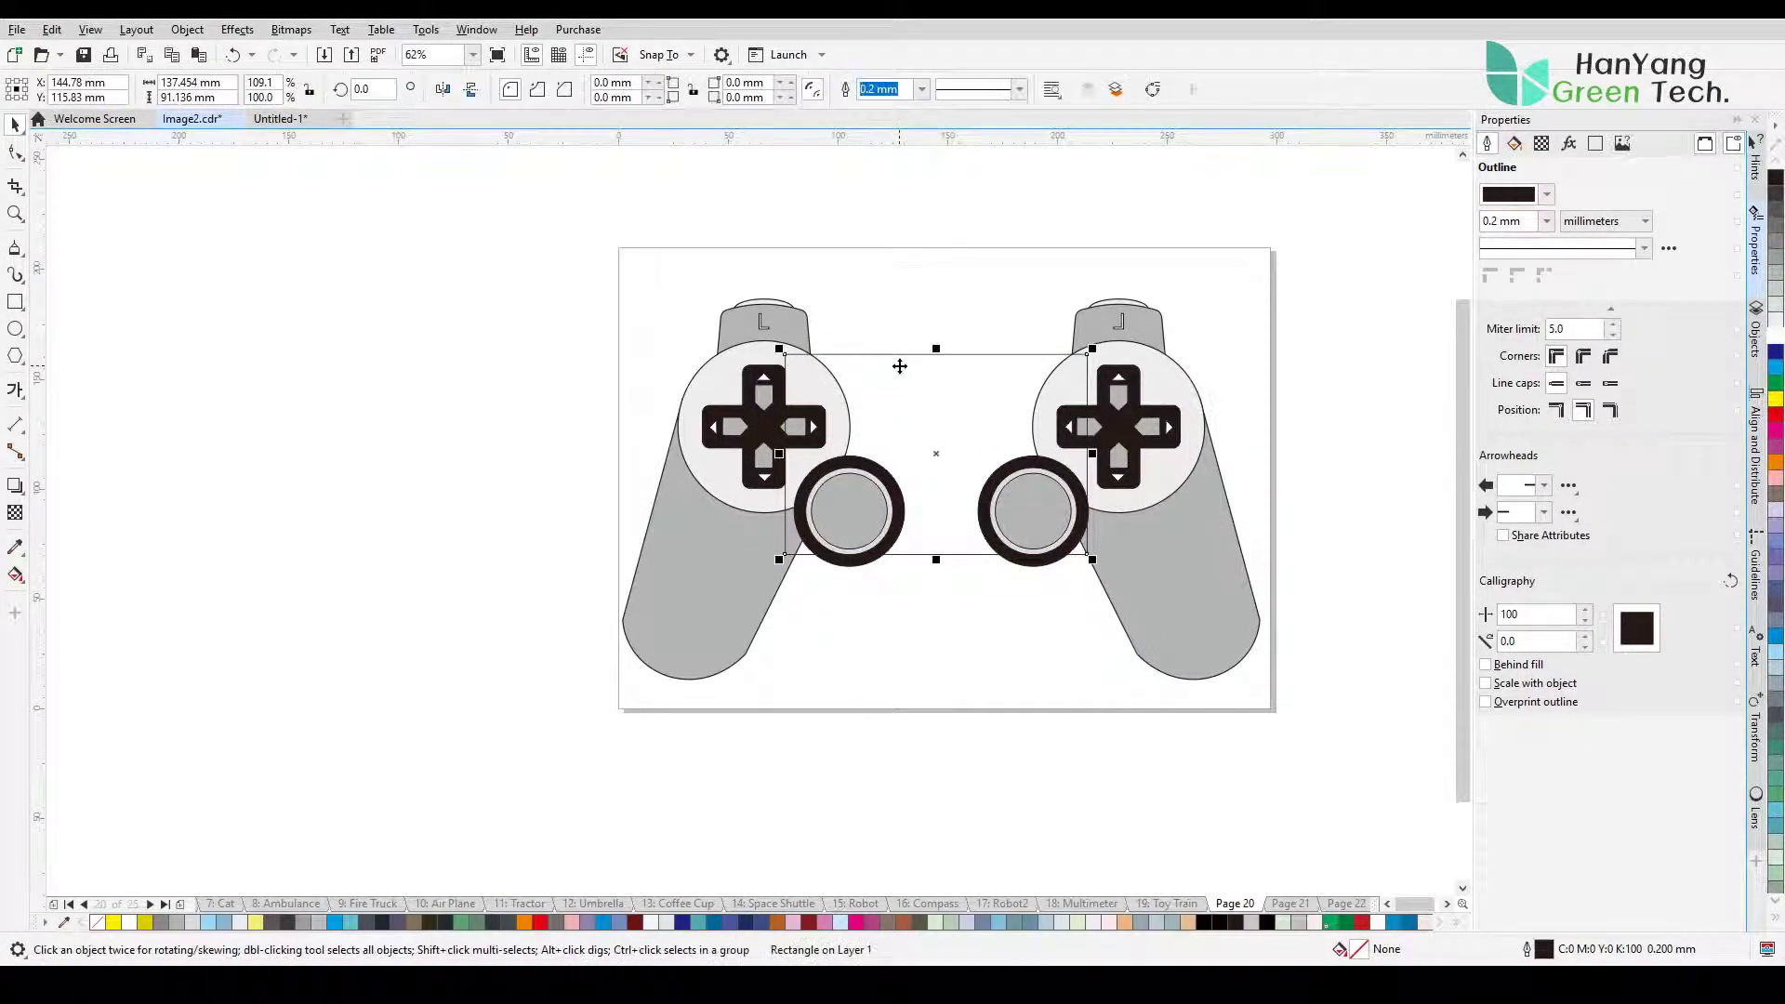
left_click(921, 89)
left_click(878, 177)
left_click(904, 326)
left_click(909, 354)
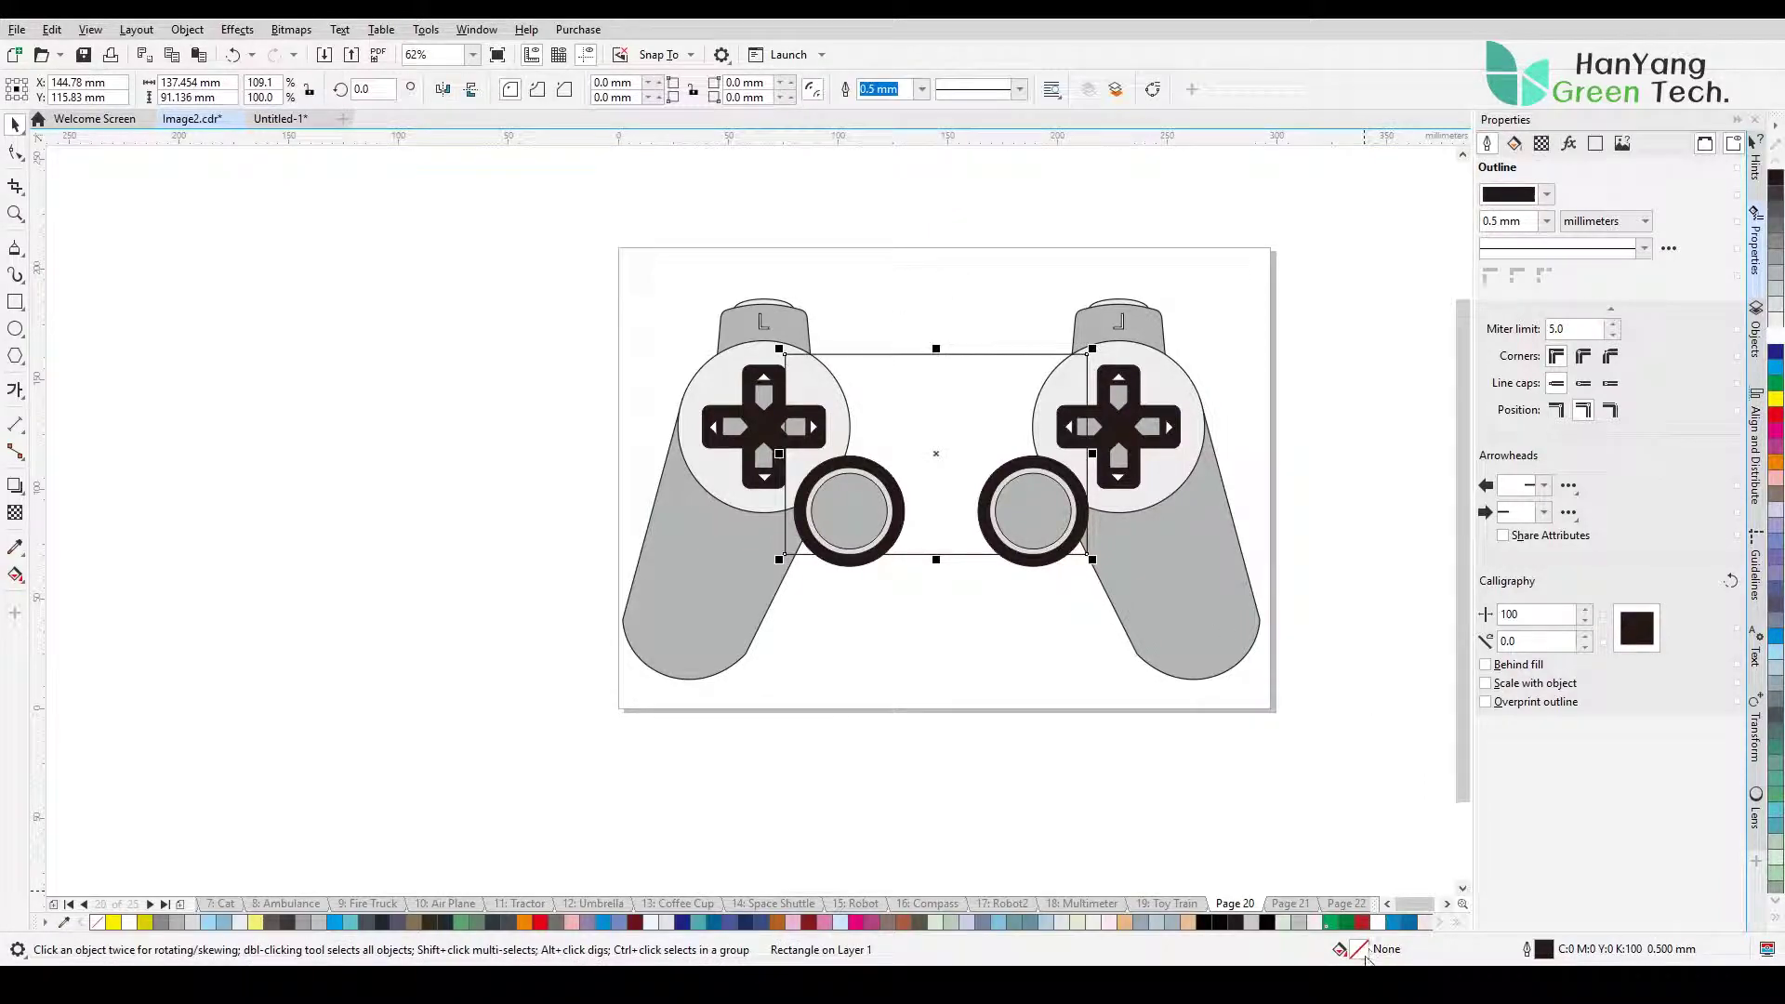
Step: Fill the bridging rectangle with the 10% black sampled from the round face, and send it behind everything
double_click(1340, 948)
left_click_drag(701, 224, 944, 316)
left_click(907, 351)
left_click(1082, 720)
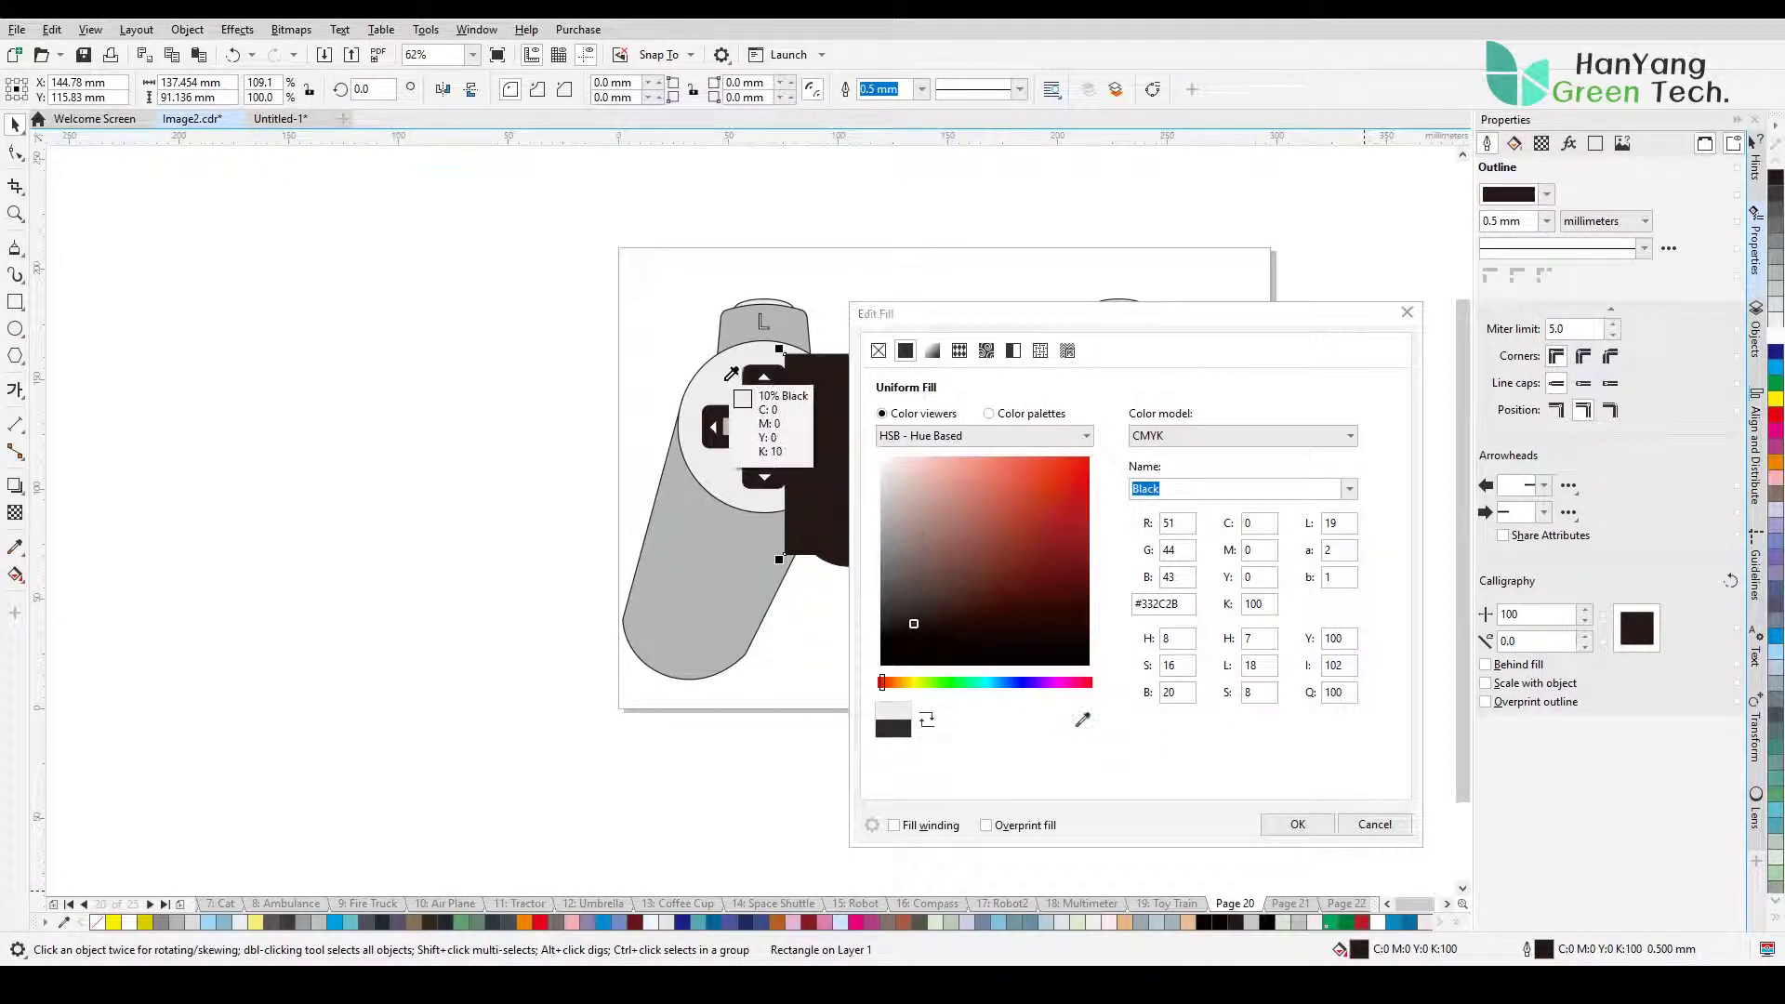
left_click(731, 391)
left_click(1299, 825)
key("shift+Page_Down")
left_click(941, 654)
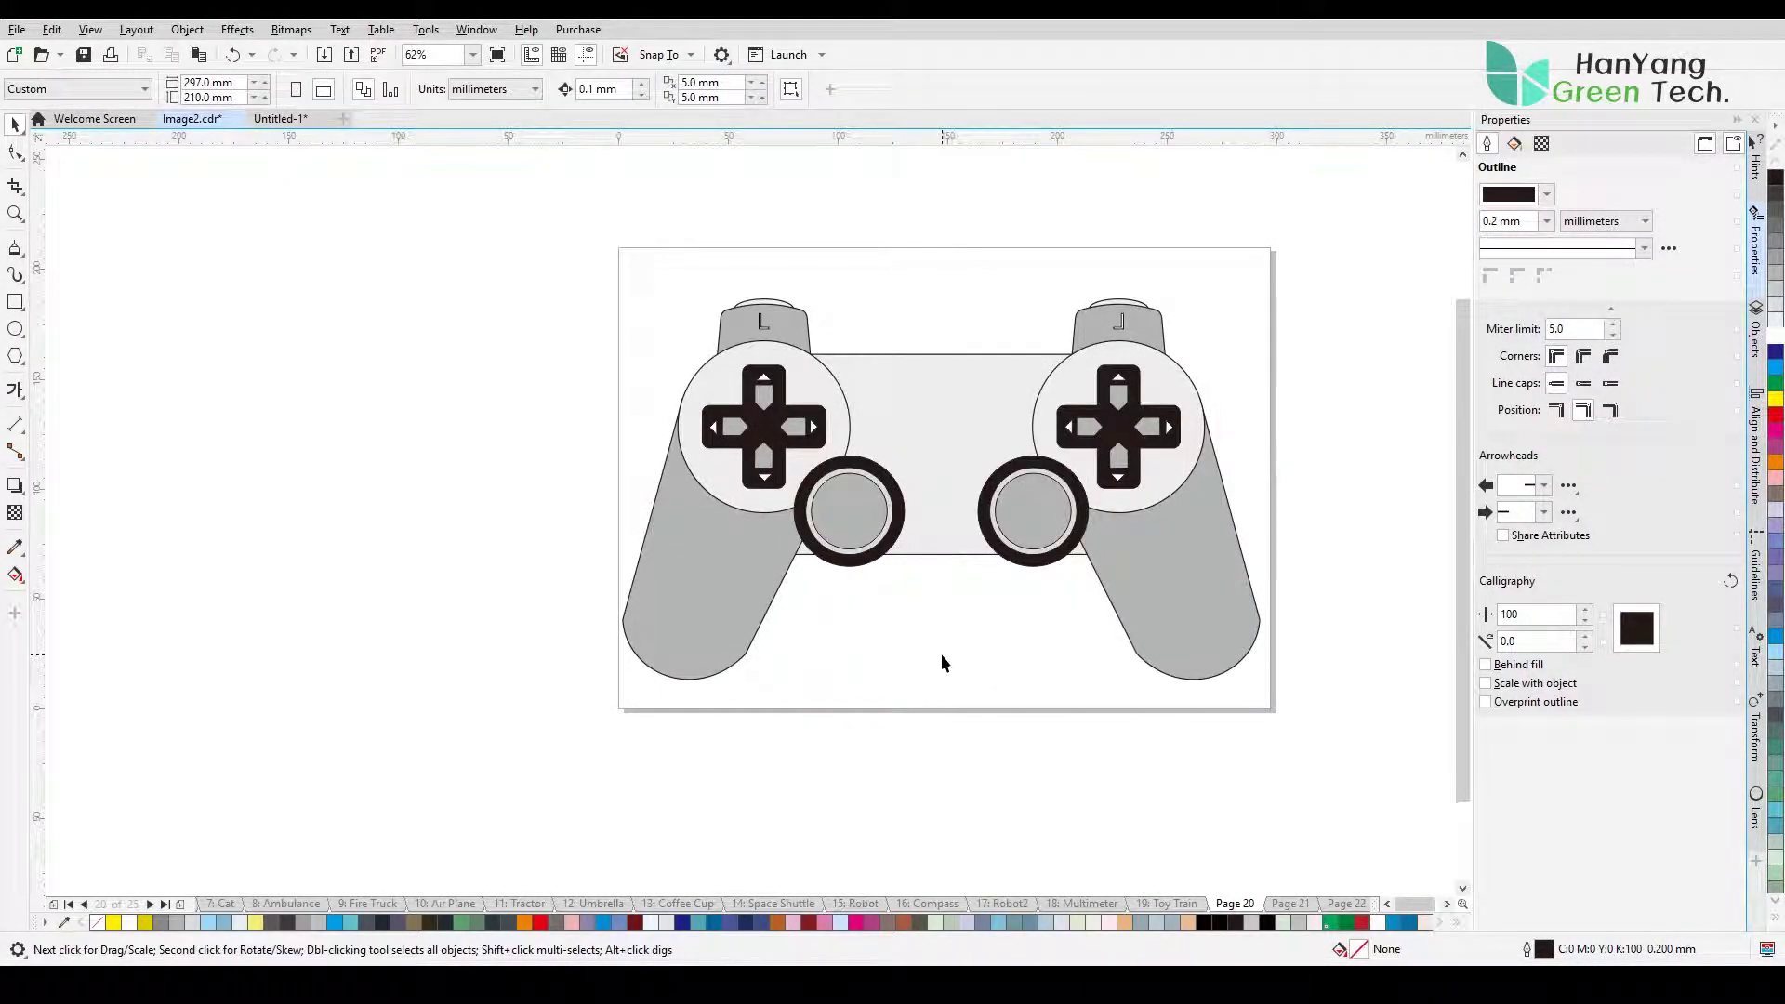
Step: Shorten the bridging rectangle from its lower edge, and add a copy about 64 mm tall inset from its upper and lower edges
left_click(943, 540)
left_click_drag(938, 554, 937, 510)
left_click(967, 644)
left_click(945, 498)
key("shift+Page_Up")
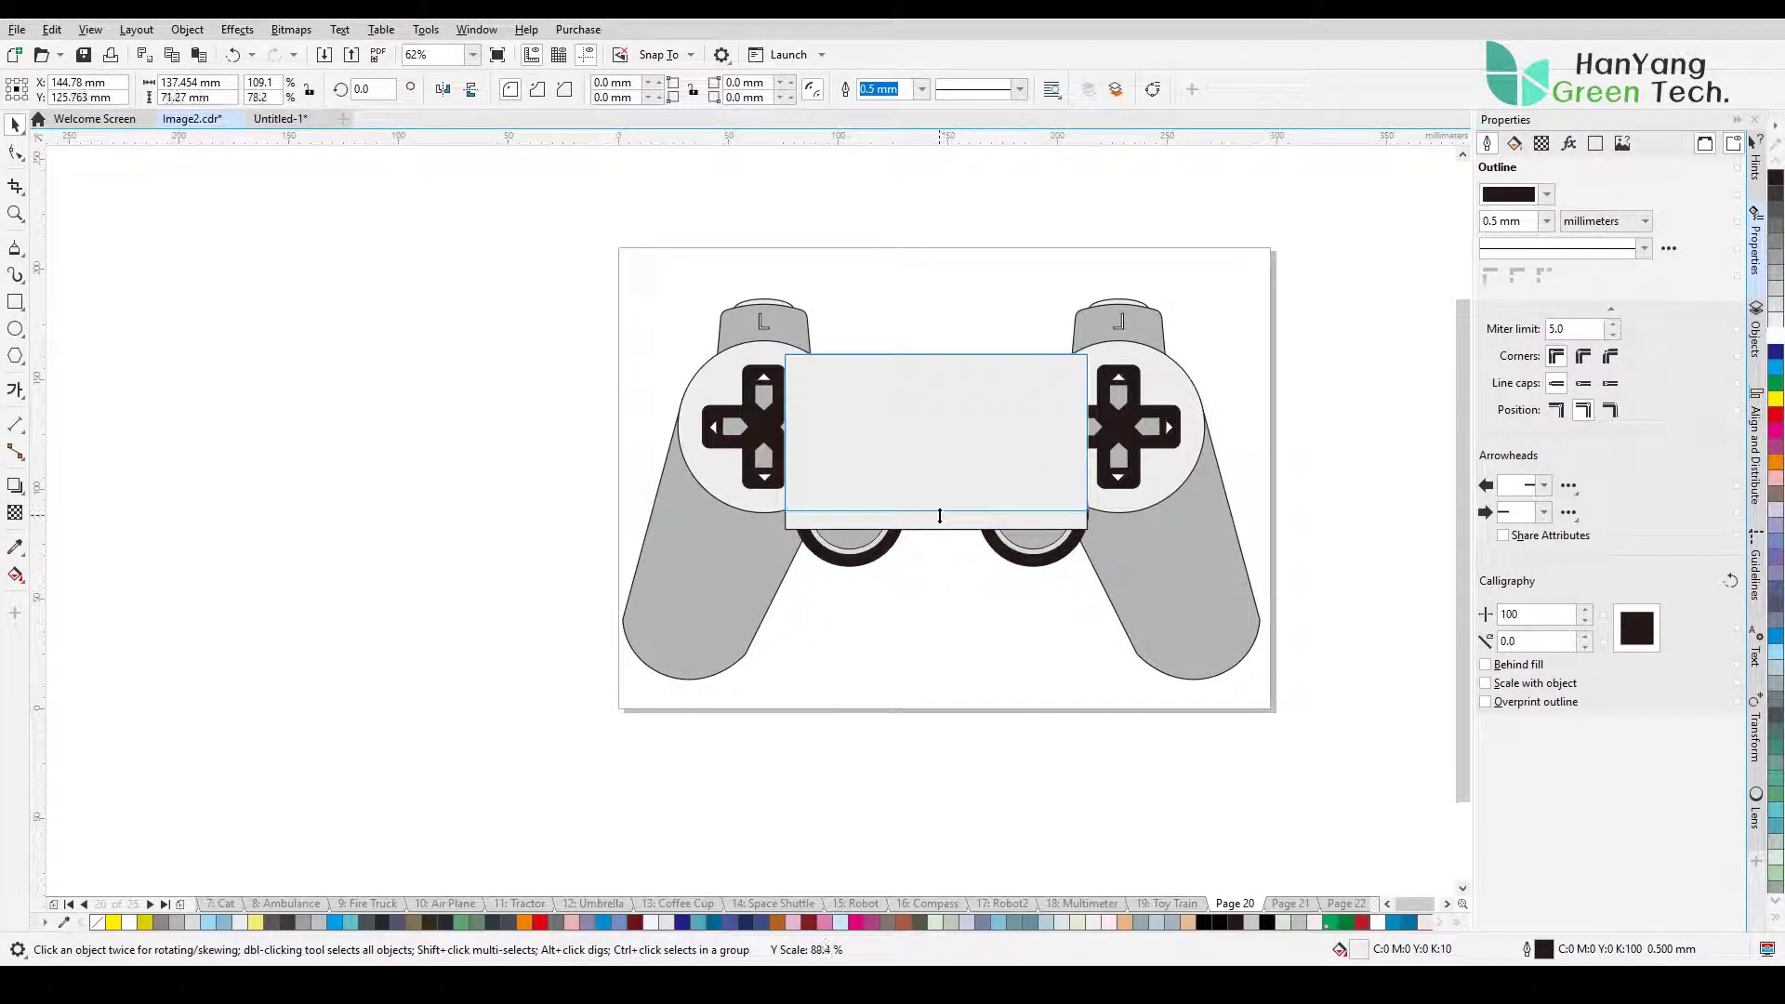
key("ctrl+z")
key("ctrl+z")
left_click(959, 606)
left_click(994, 452)
left_click_drag(936, 348, 934, 364)
left_click(943, 637)
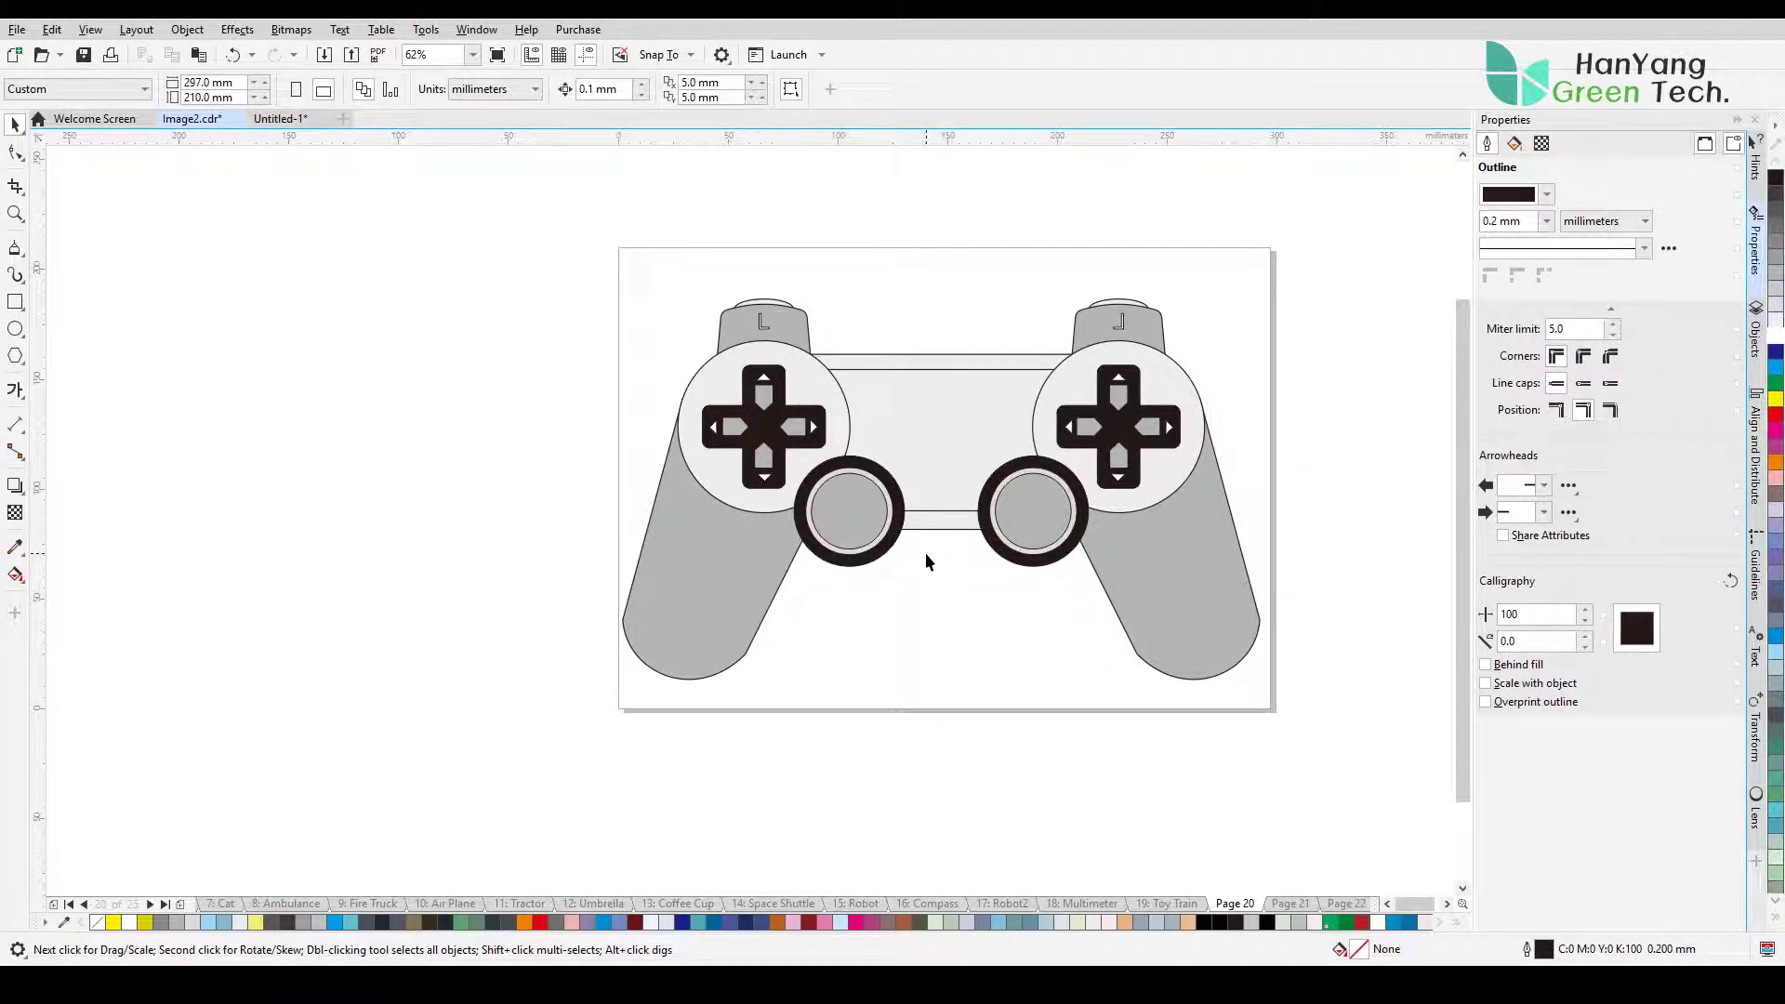
Step: Place a vertical guideline midway between the two thumbsticks, at X 146.984 mm
left_click_drag(39, 443, 939, 541)
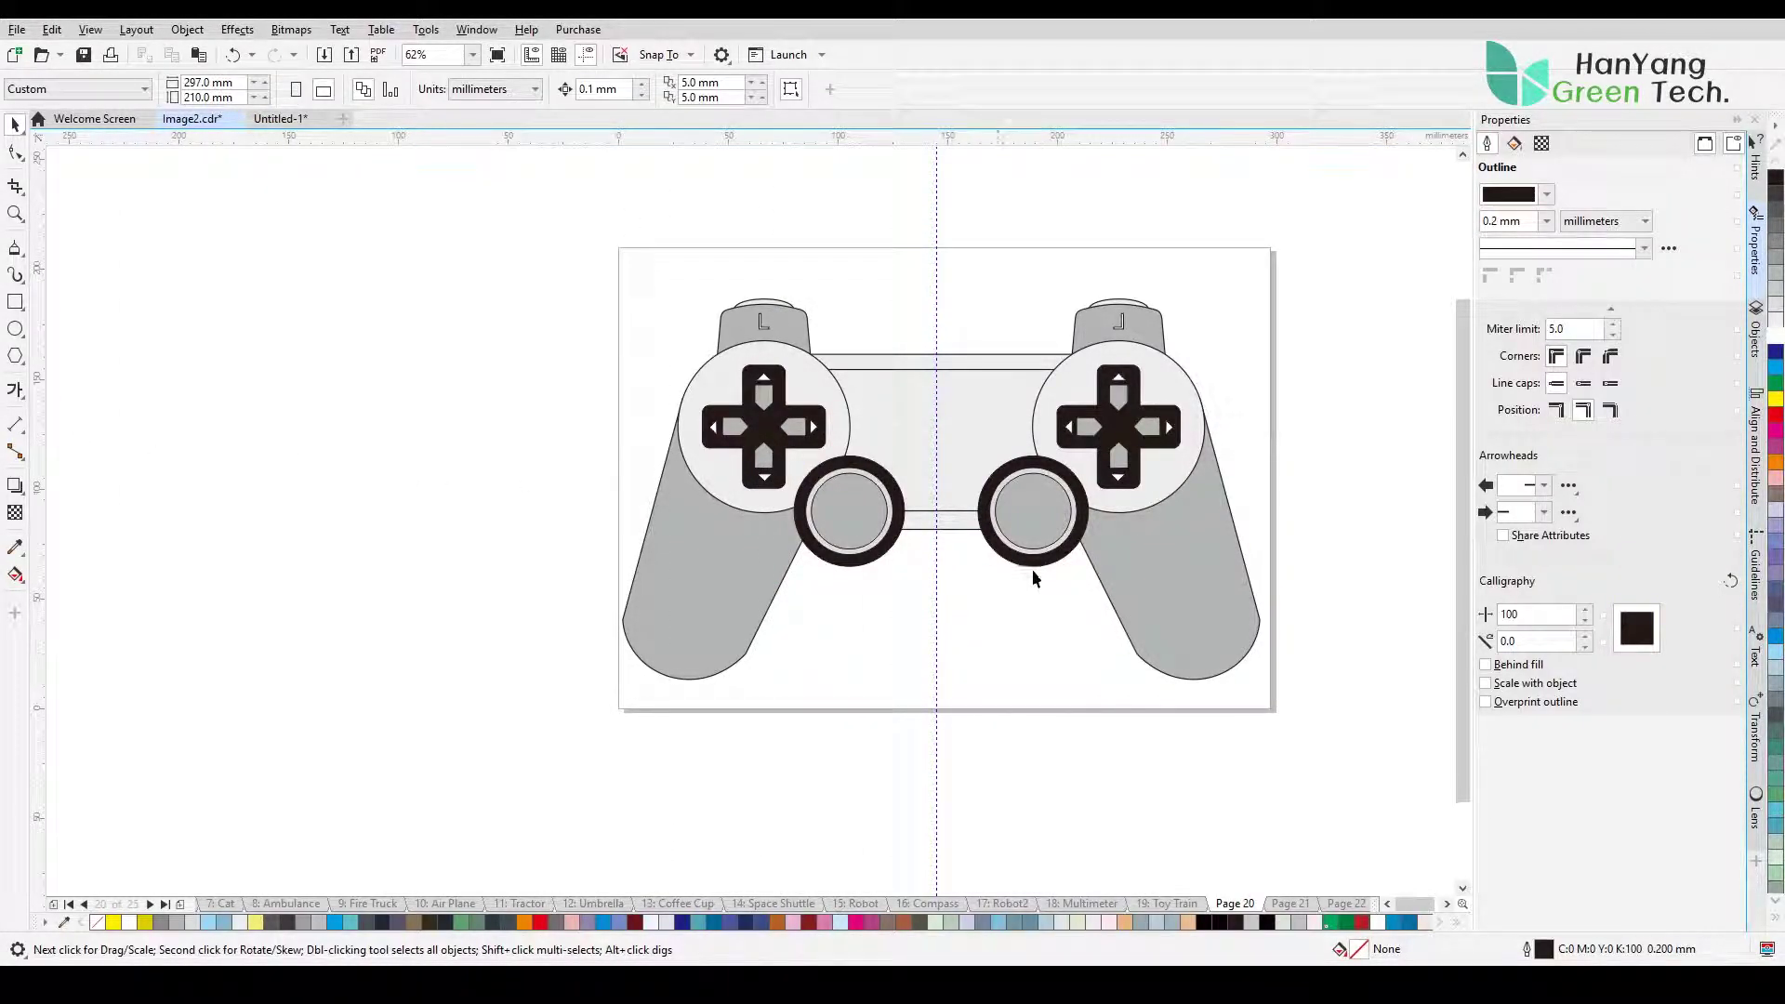
left_click(936, 555)
left_click(952, 573)
left_click(880, 385)
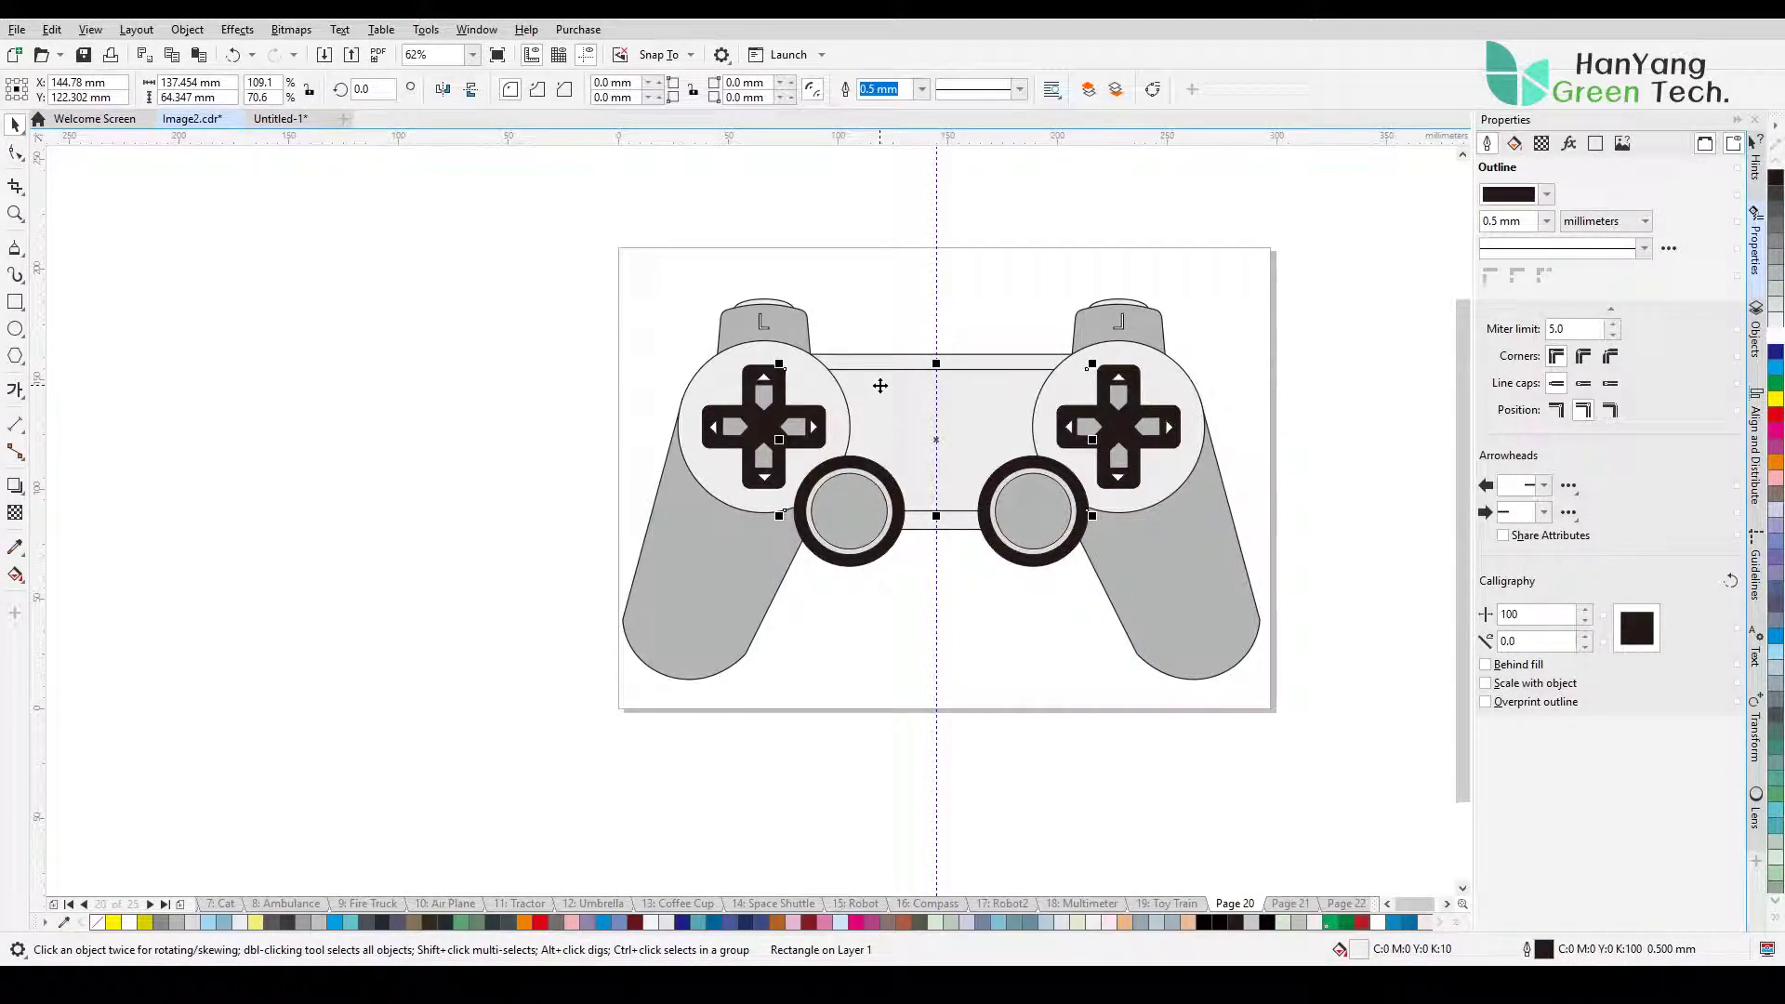
left_click(933, 573)
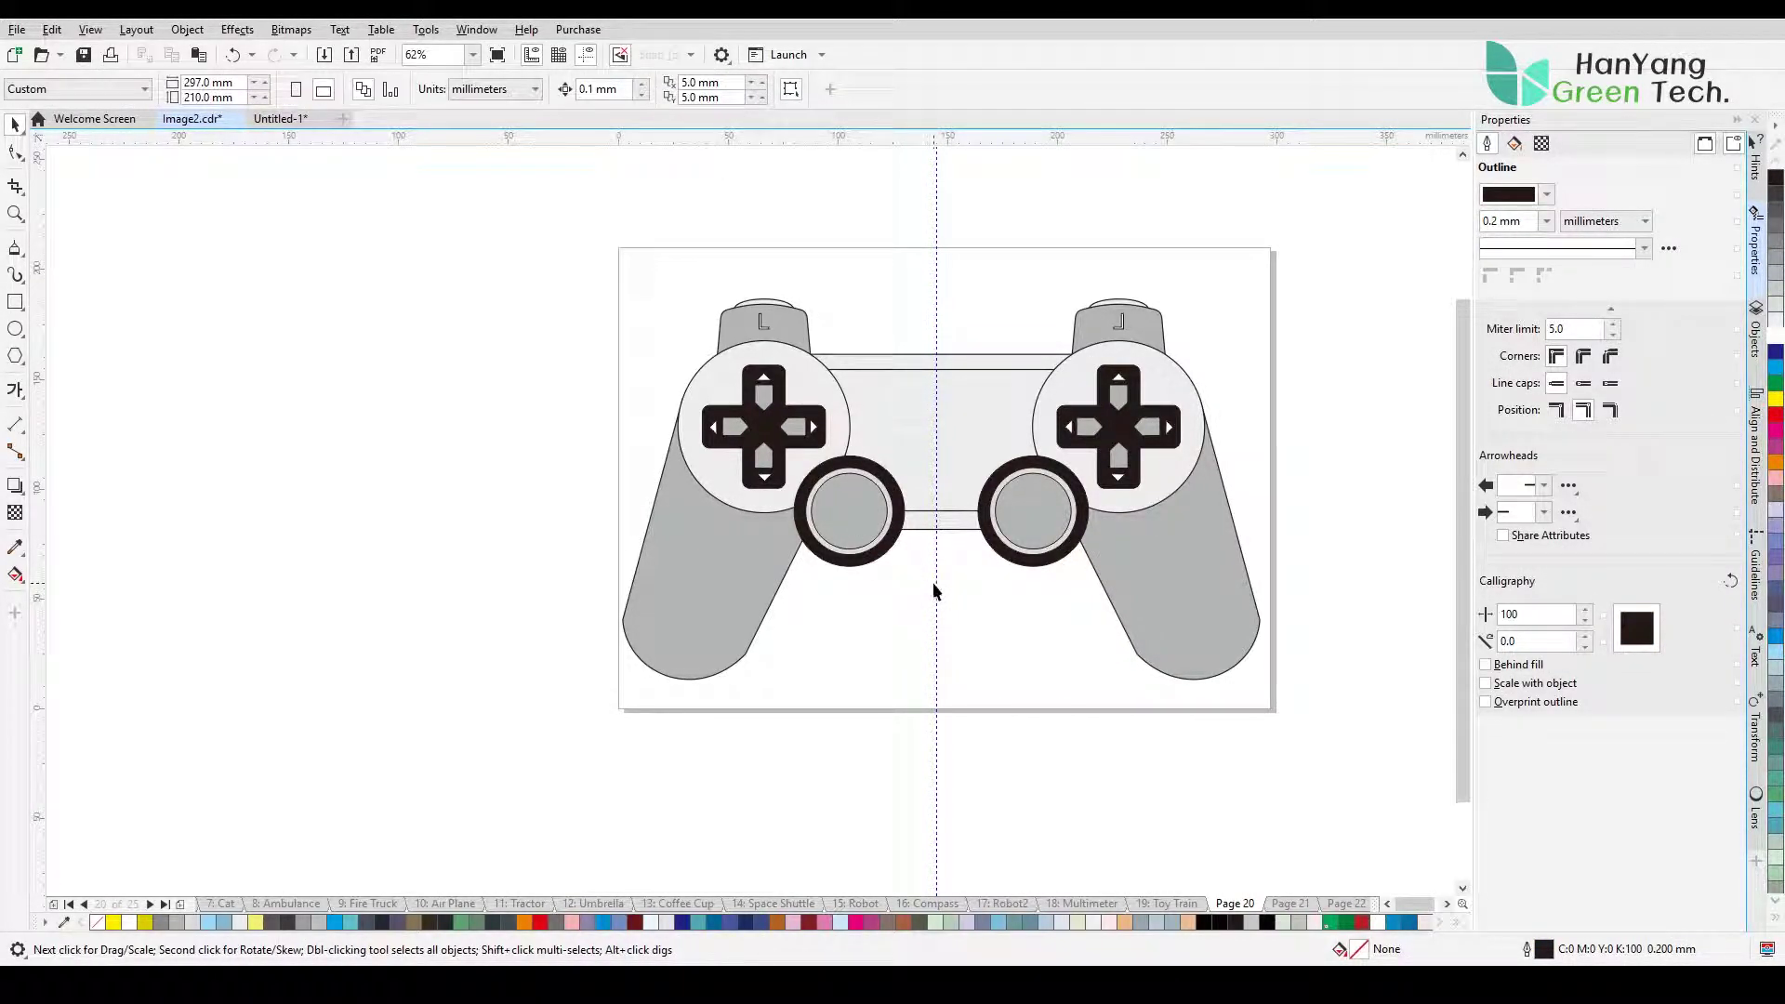
left_click_drag(934, 591, 942, 593)
key("F2")
left_click_drag(888, 481, 997, 556)
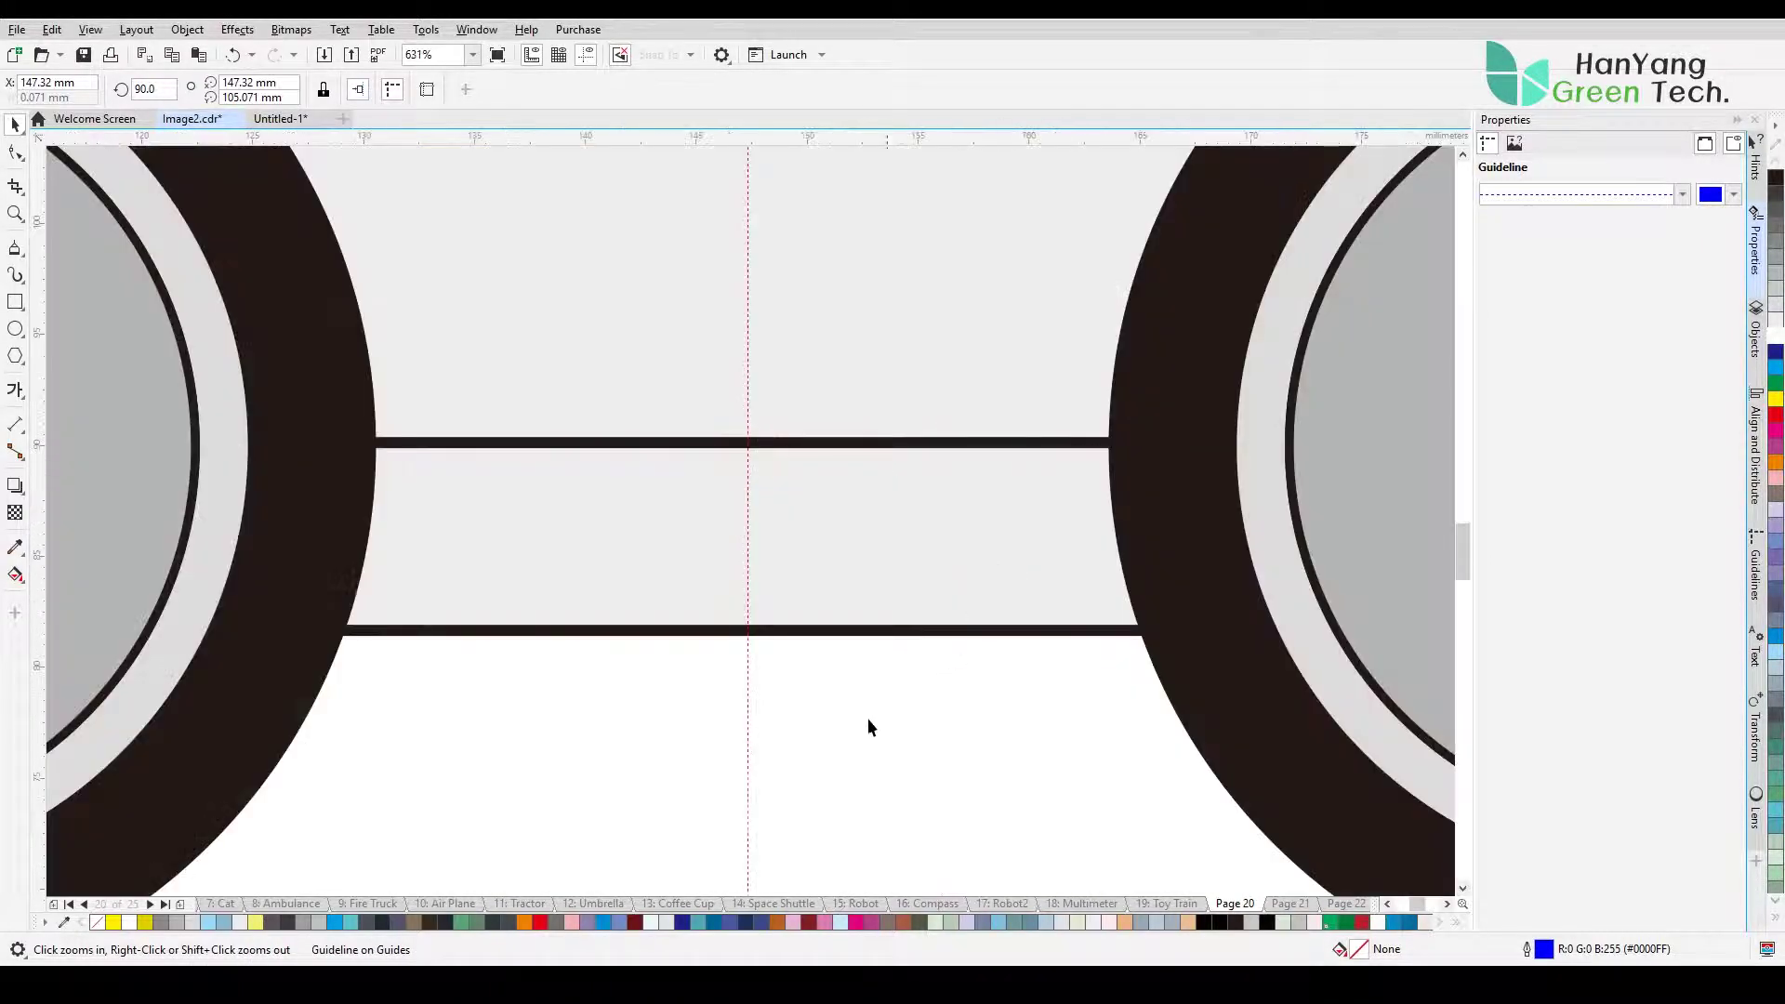
left_click_drag(749, 687, 740, 687)
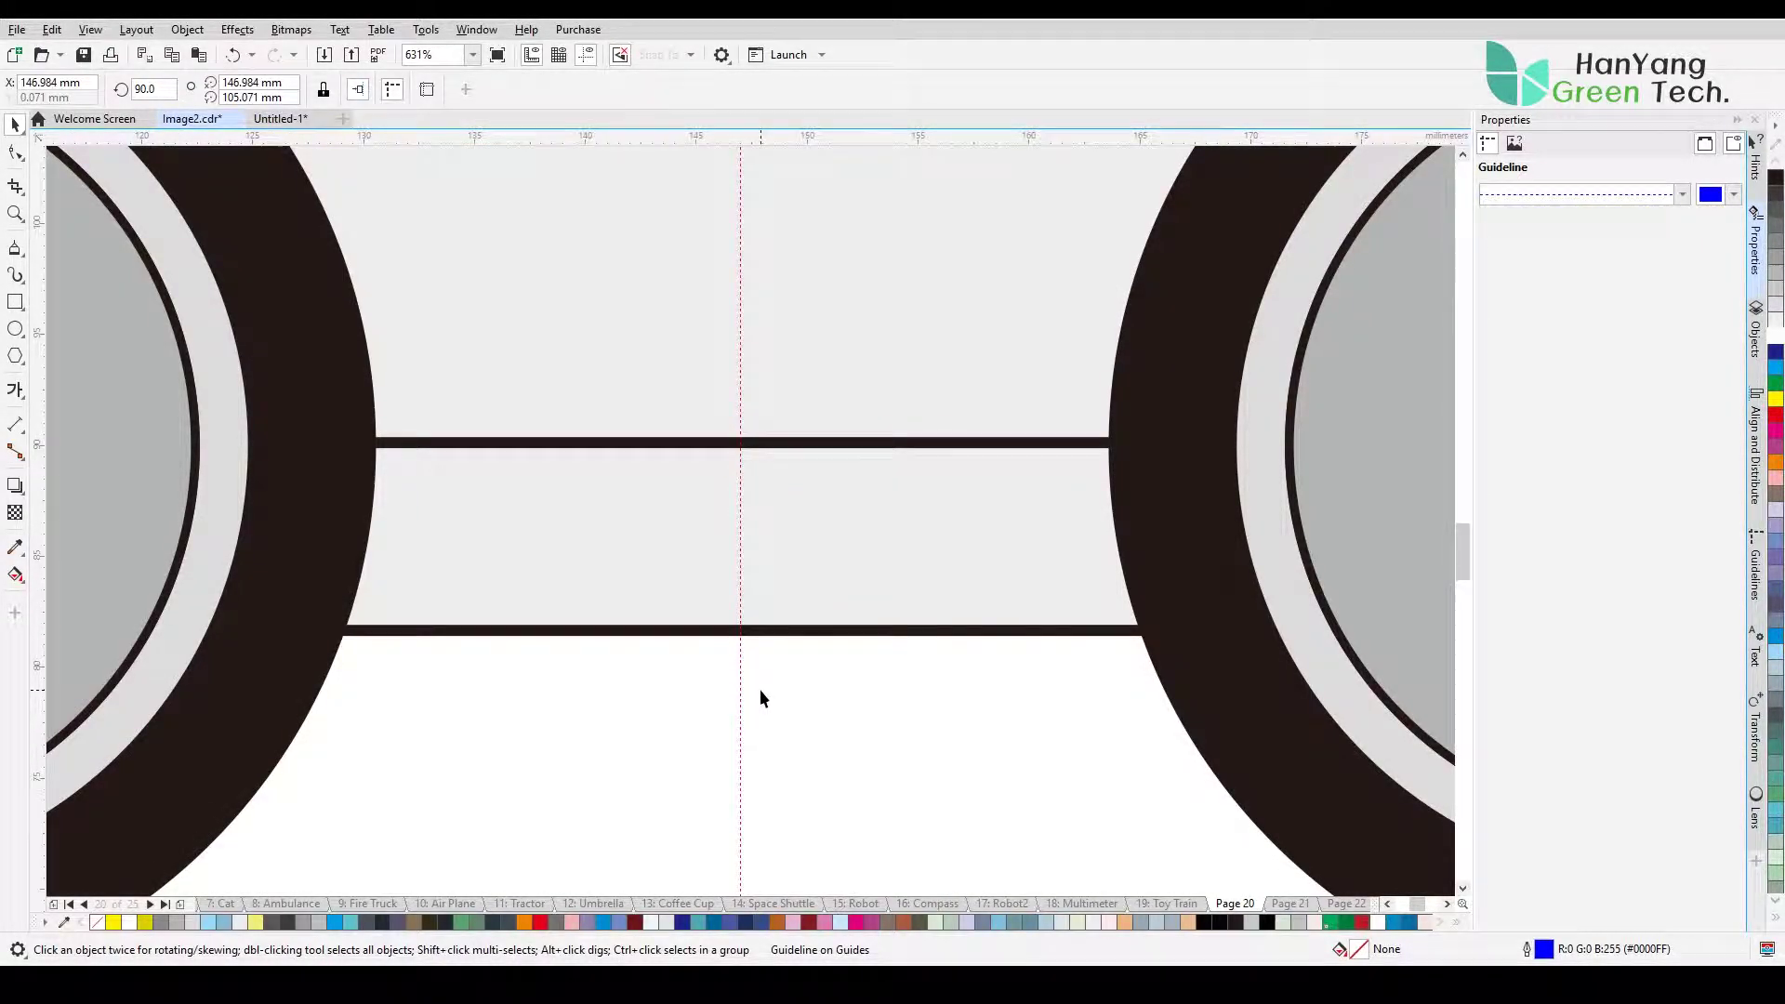
key("F4")
left_click(834, 694)
Step: Fill the inner body rectangle with the 40% black sampled from the thumbstick
left_click(884, 479)
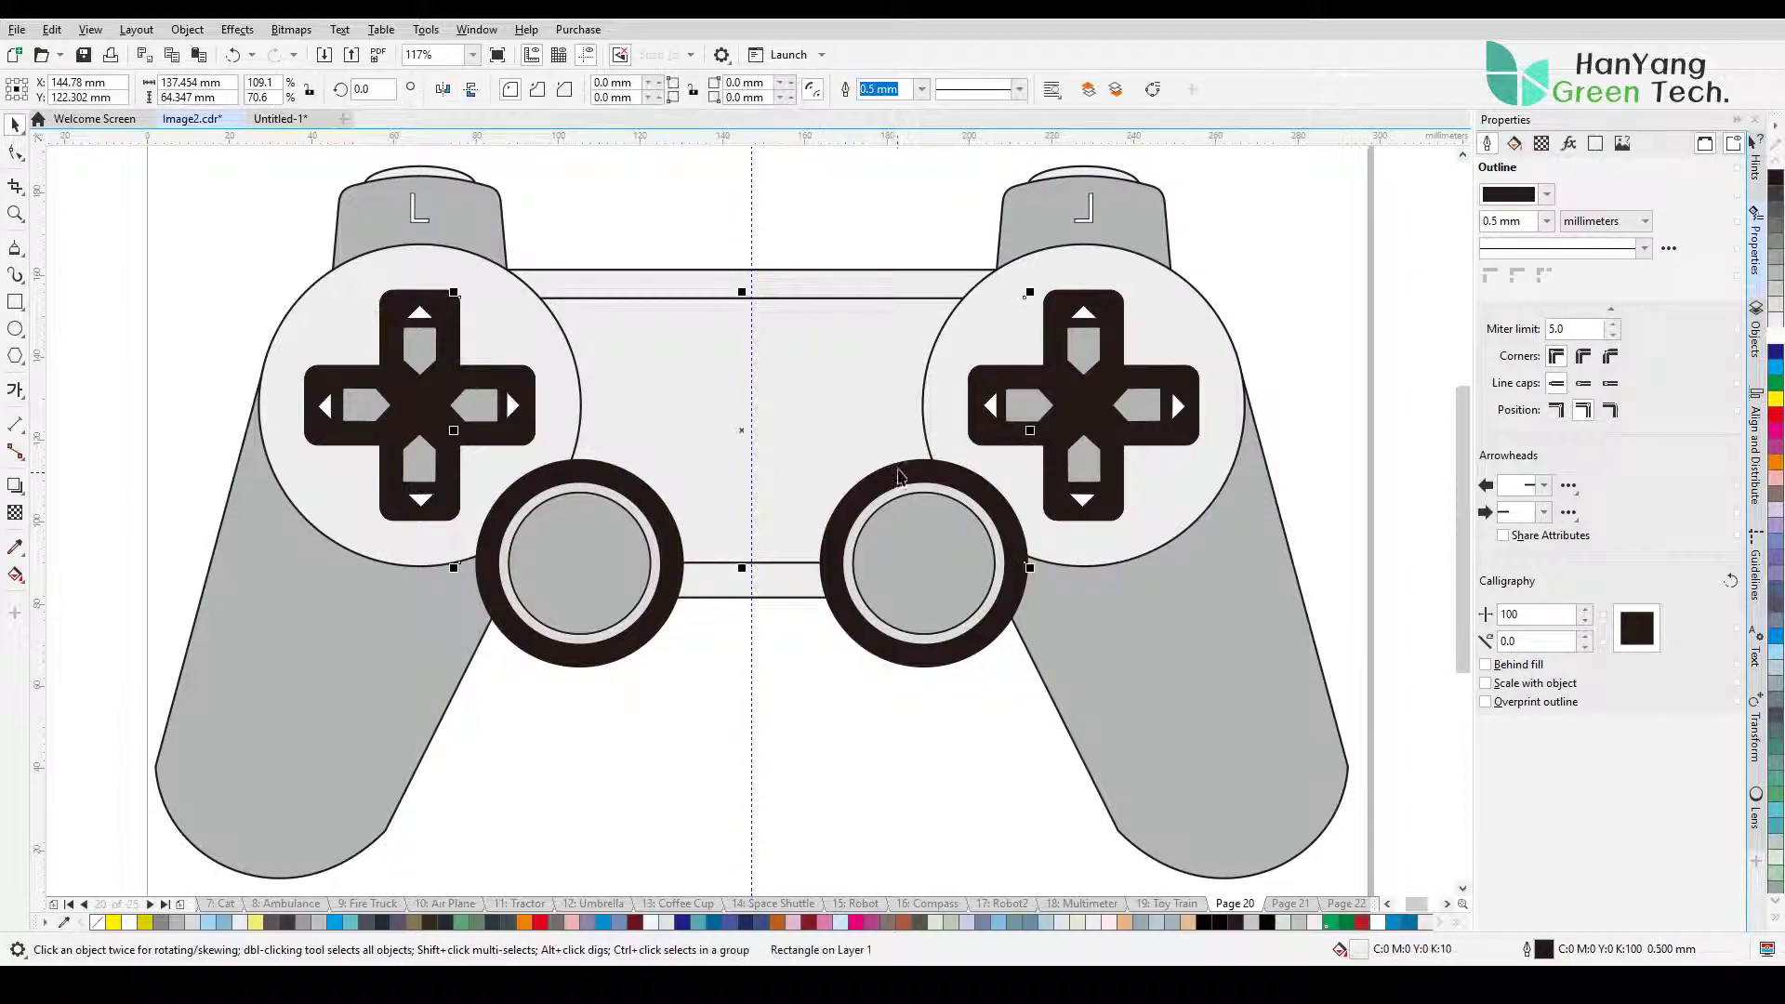
double_click(1357, 949)
left_click(838, 626)
left_click(558, 567)
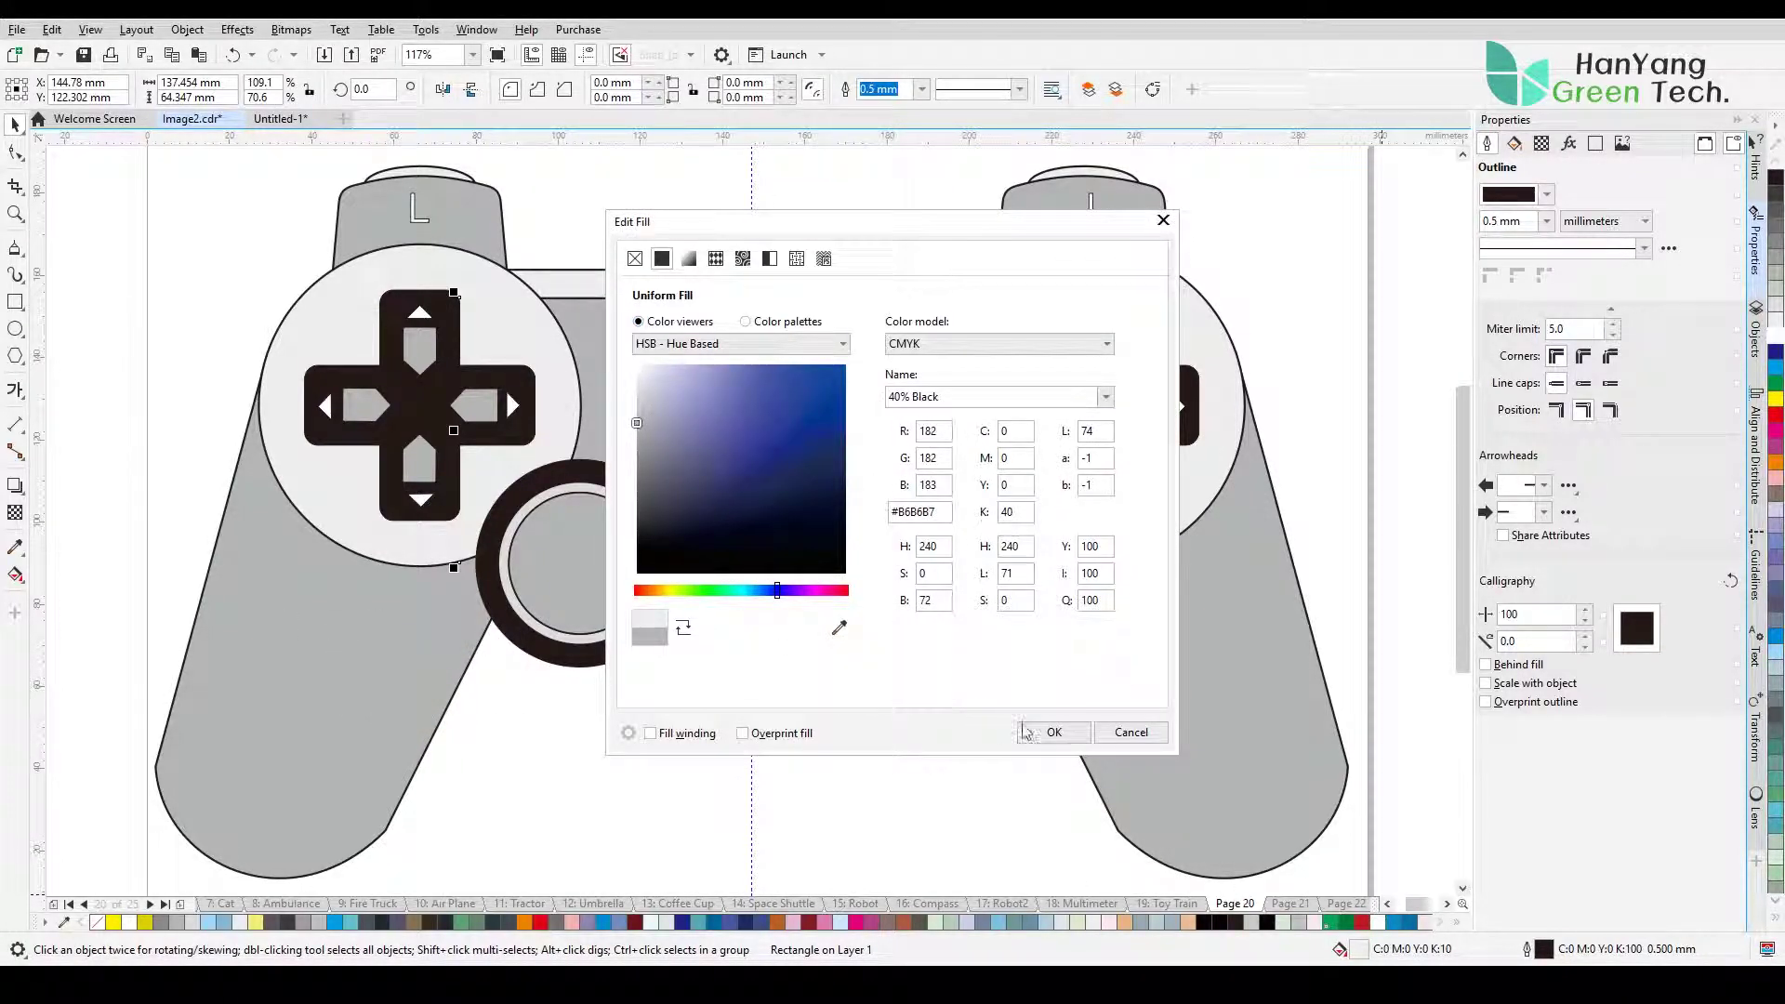
left_click(1051, 730)
left_click(863, 757)
Step: Unmirror the letter on the right shoulder button and replace it with R
left_click(1084, 210)
left_click(442, 89)
left_click(15, 390)
type("R")
key("Left")
key("BackSpace")
left_click(15, 124)
left_click(902, 779)
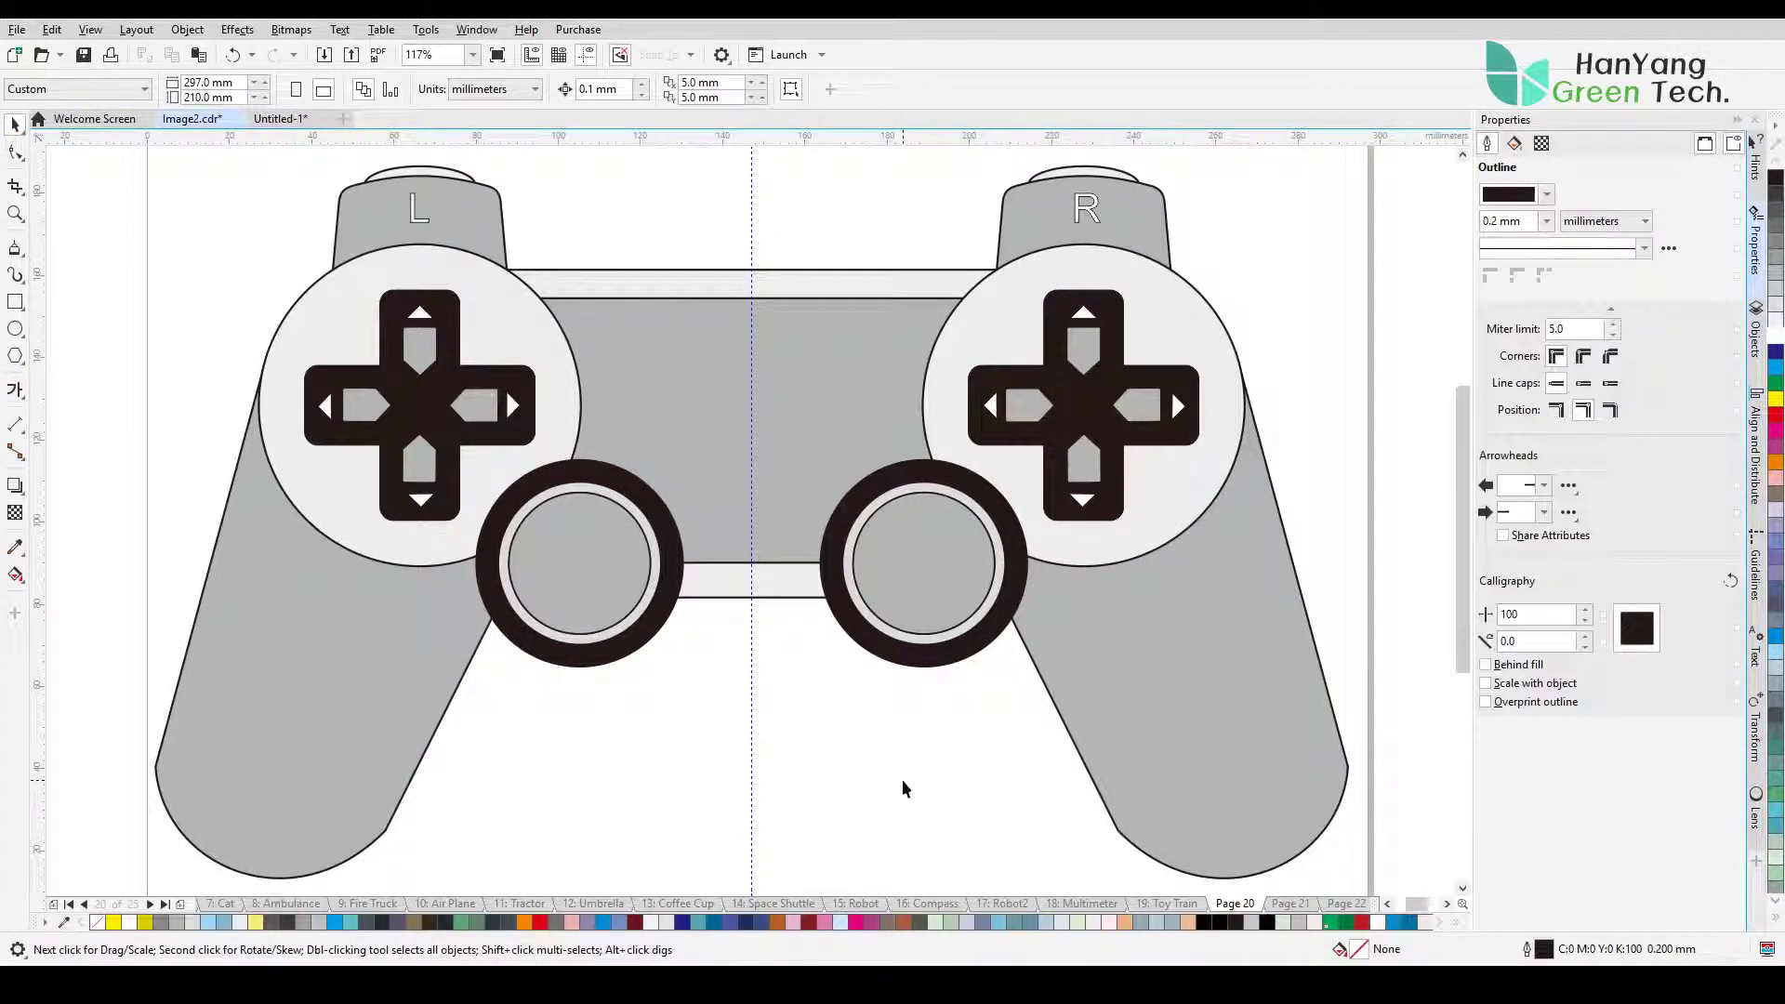
Step: Draw a white rectangle about 13.8 mm by 6.8 mm left of the body's centre, with corners rounded about 0.9 mm
left_click(16, 303)
mouse_move(637, 405)
left_mouse_down()
mouse_move(698, 433)
mouse_move(642, 405)
left_mouse_up()
left_click(1774, 334)
key("F10")
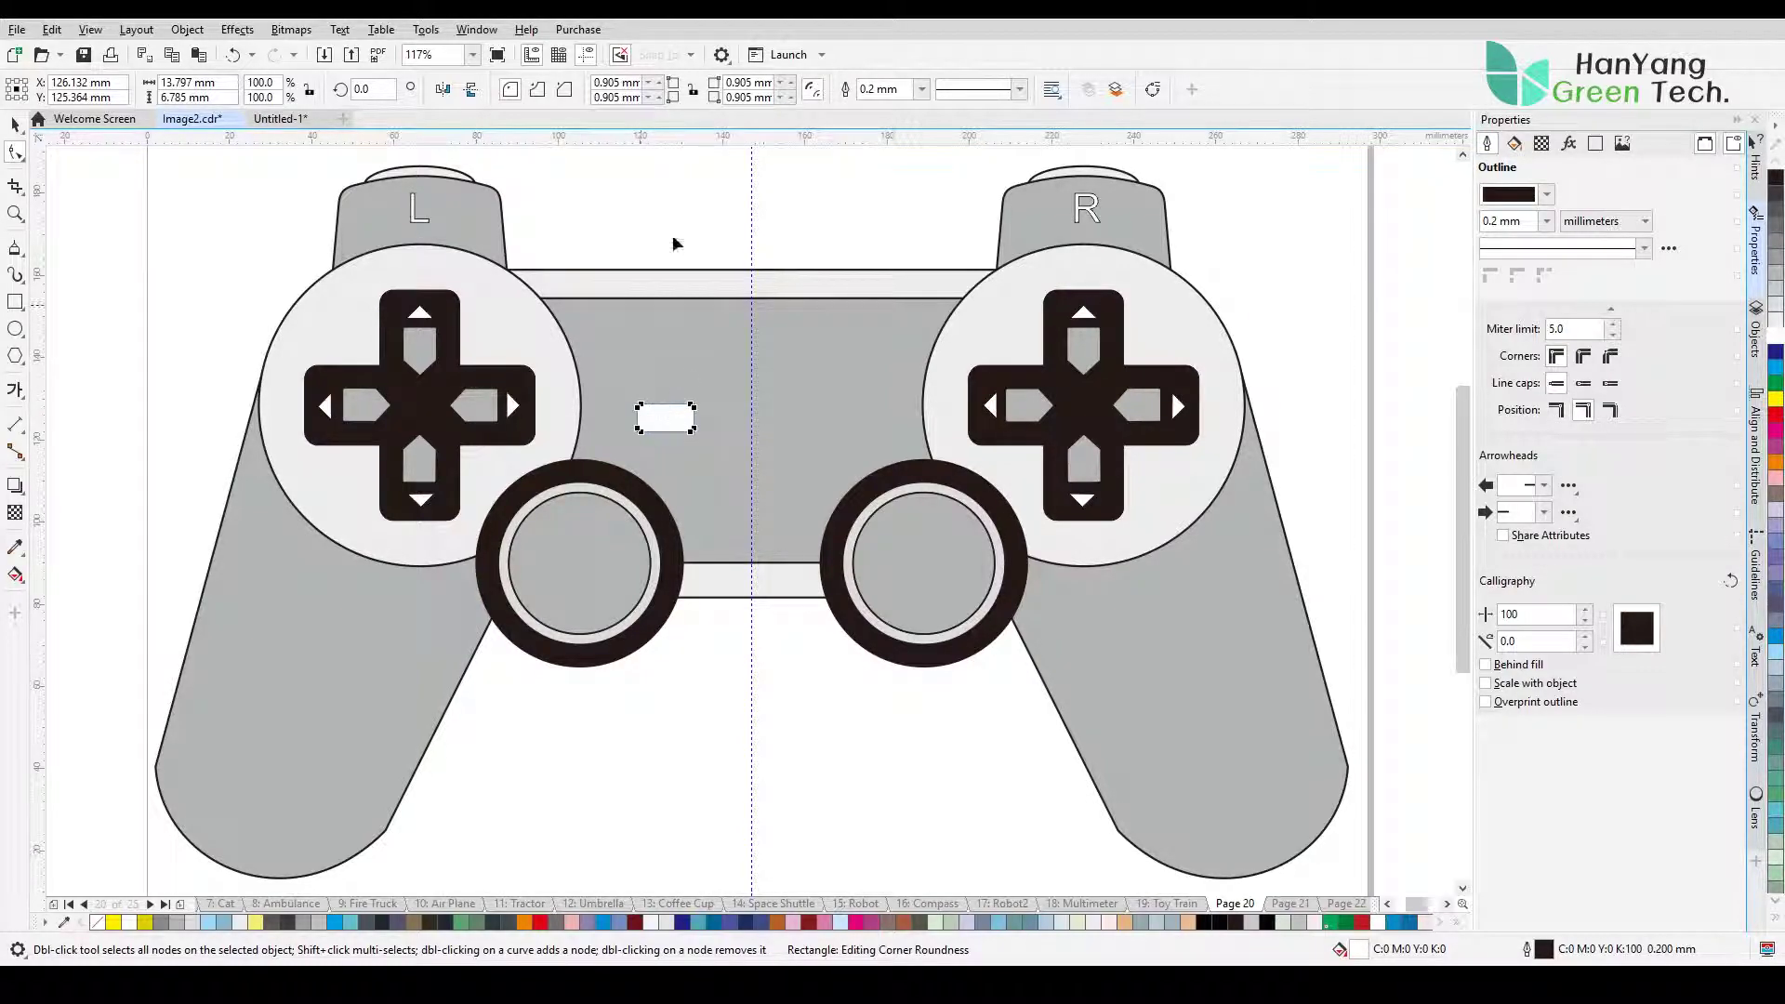
left_click(15, 125)
Step: Try the small white rectangle without an outline and with a hairline outline
left_click(920, 90)
left_click(894, 110)
left_click(740, 650)
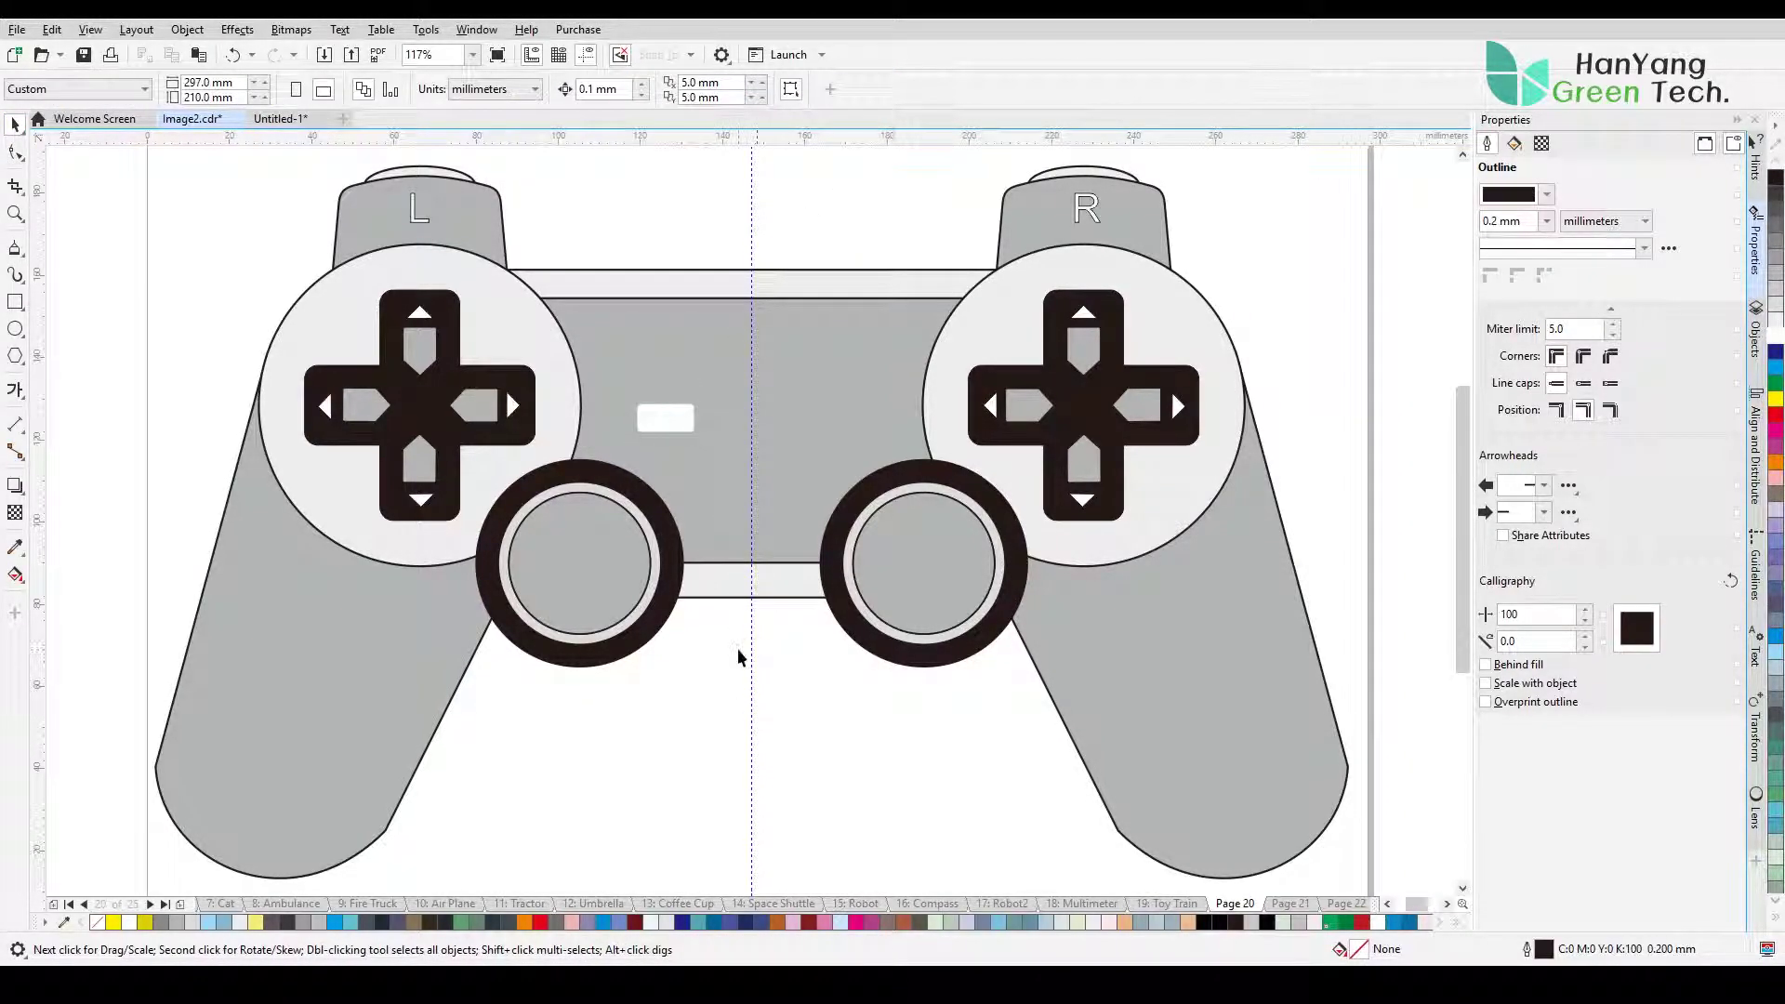
left_click(664, 430)
left_click(920, 90)
left_click(892, 124)
left_click(690, 684)
Step: Set the small white rectangle's outline width to 0.5 mm
left_click(666, 426)
left_click(921, 88)
left_click(883, 170)
left_click(921, 91)
left_click(881, 184)
left_click(697, 651)
left_click(678, 426)
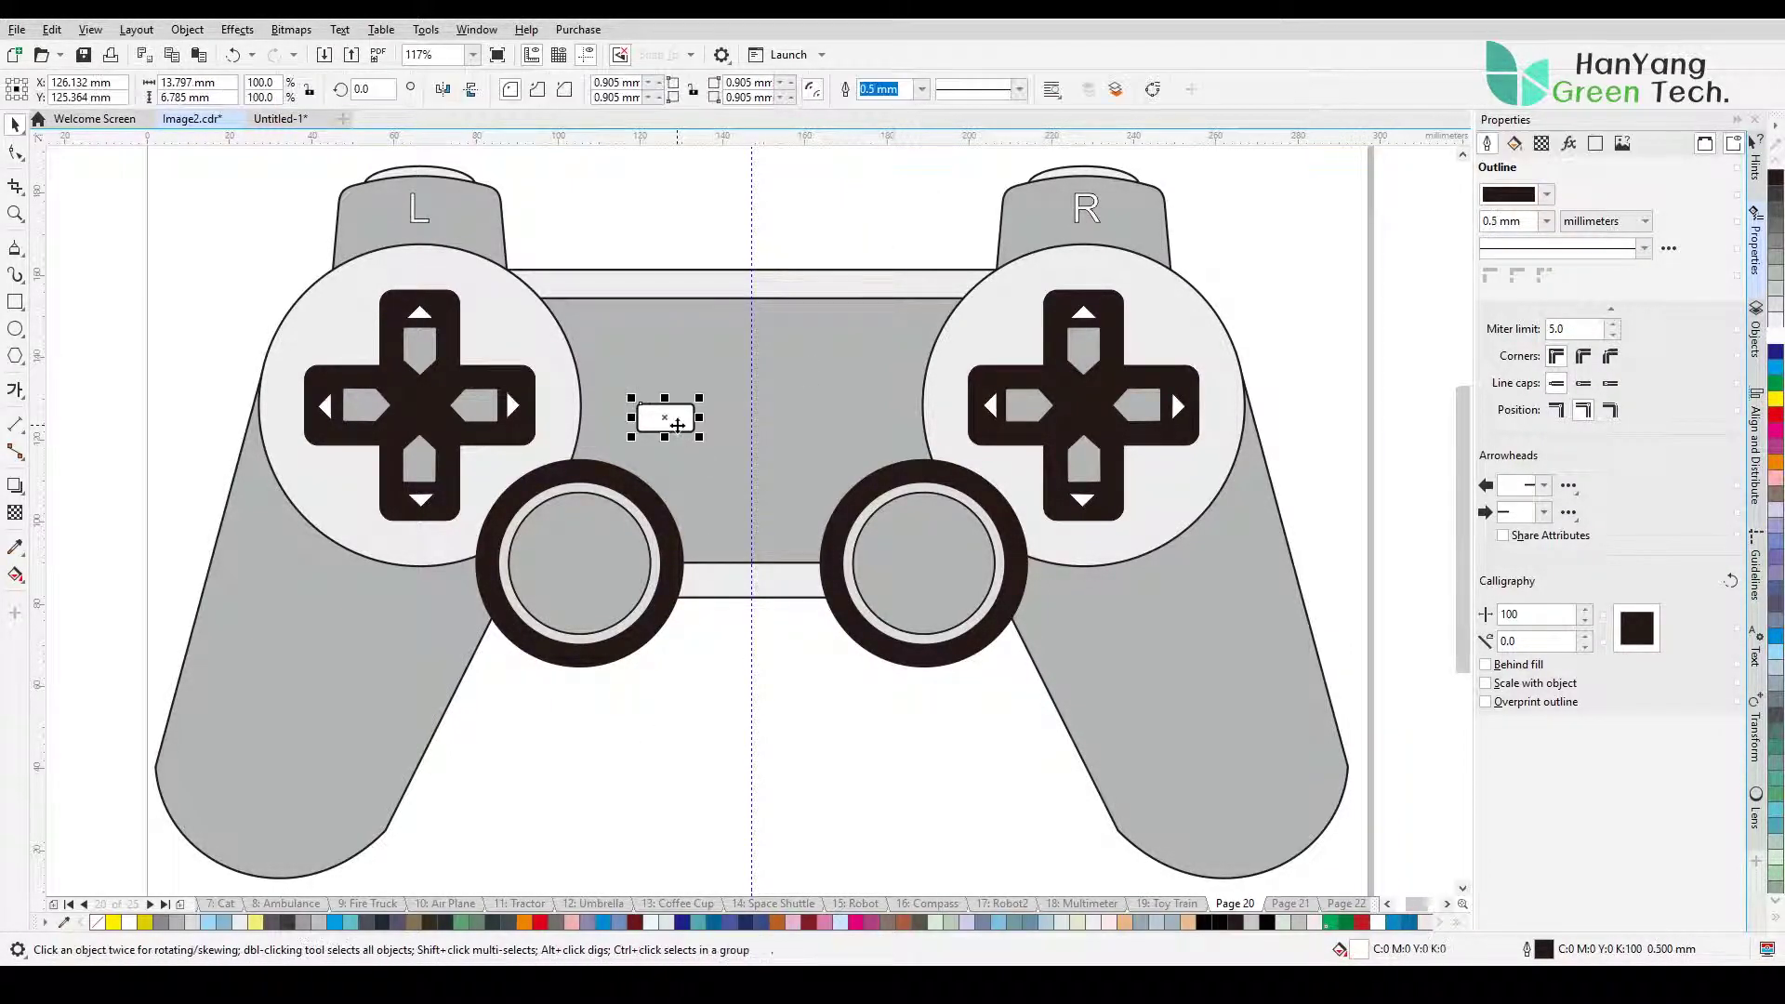
left_click(685, 738)
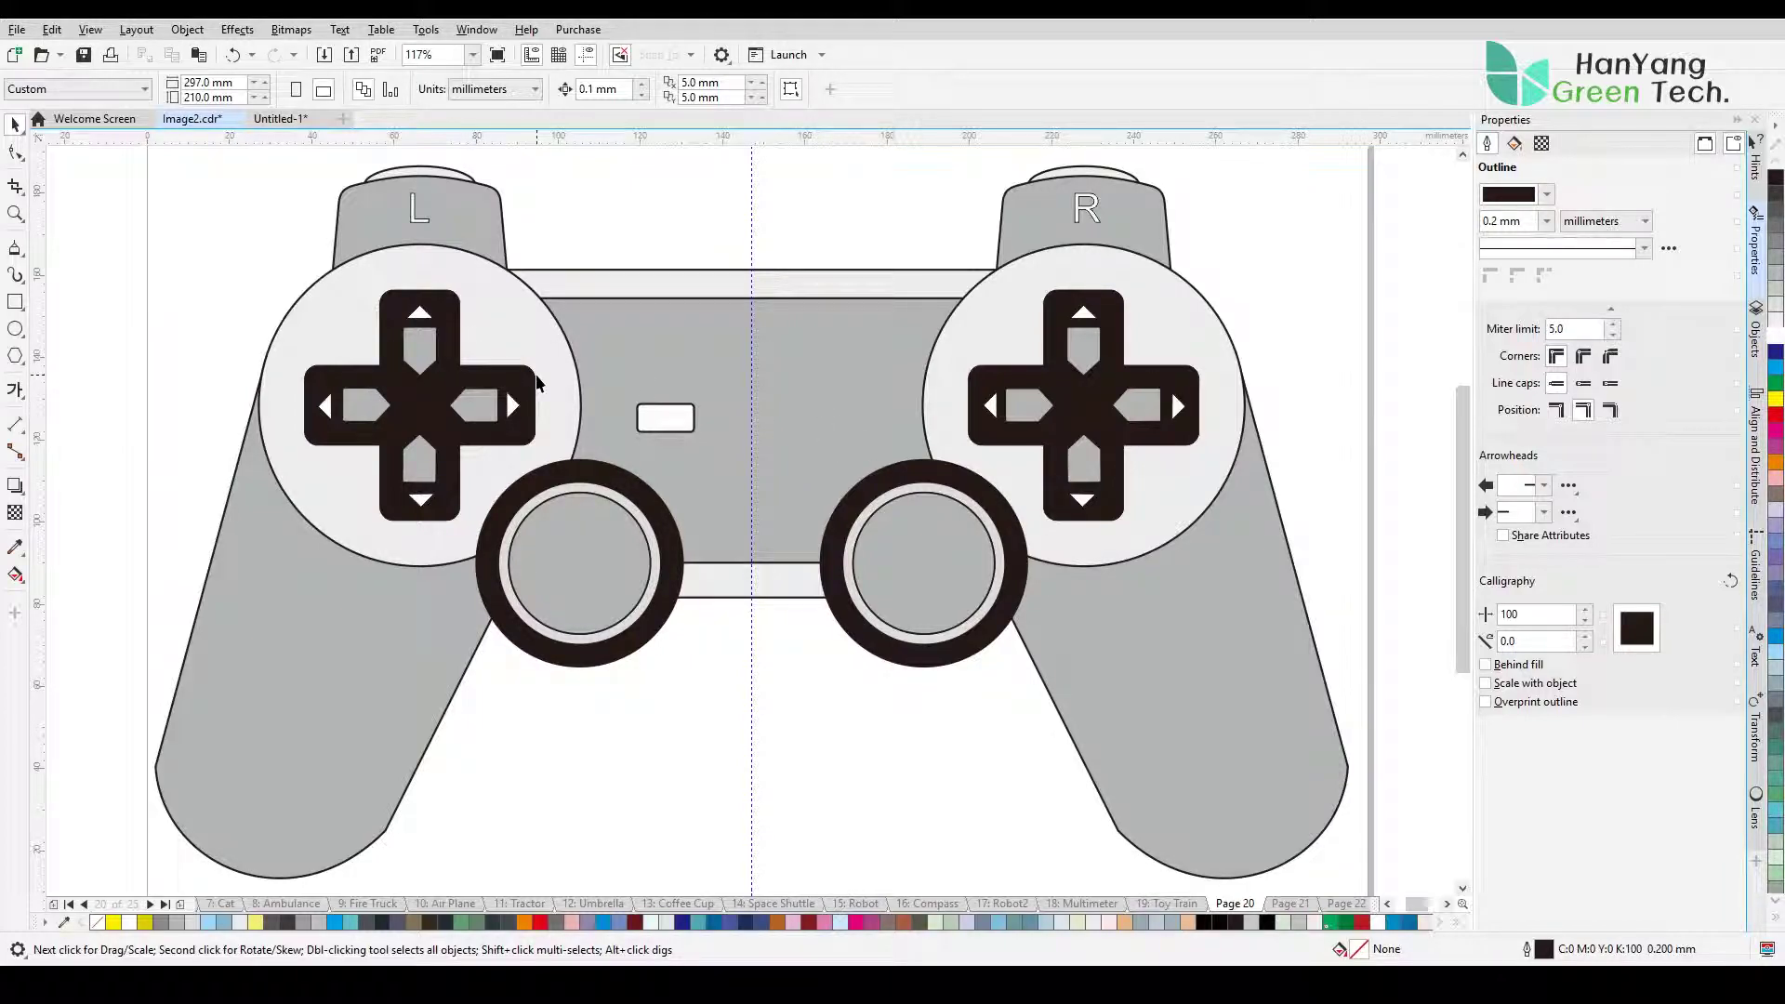
Step: Copy the small white rectangle to its right and set the copy's two right corner radii to 0 mm
key("F2")
left_click_drag(661, 376, 798, 472)
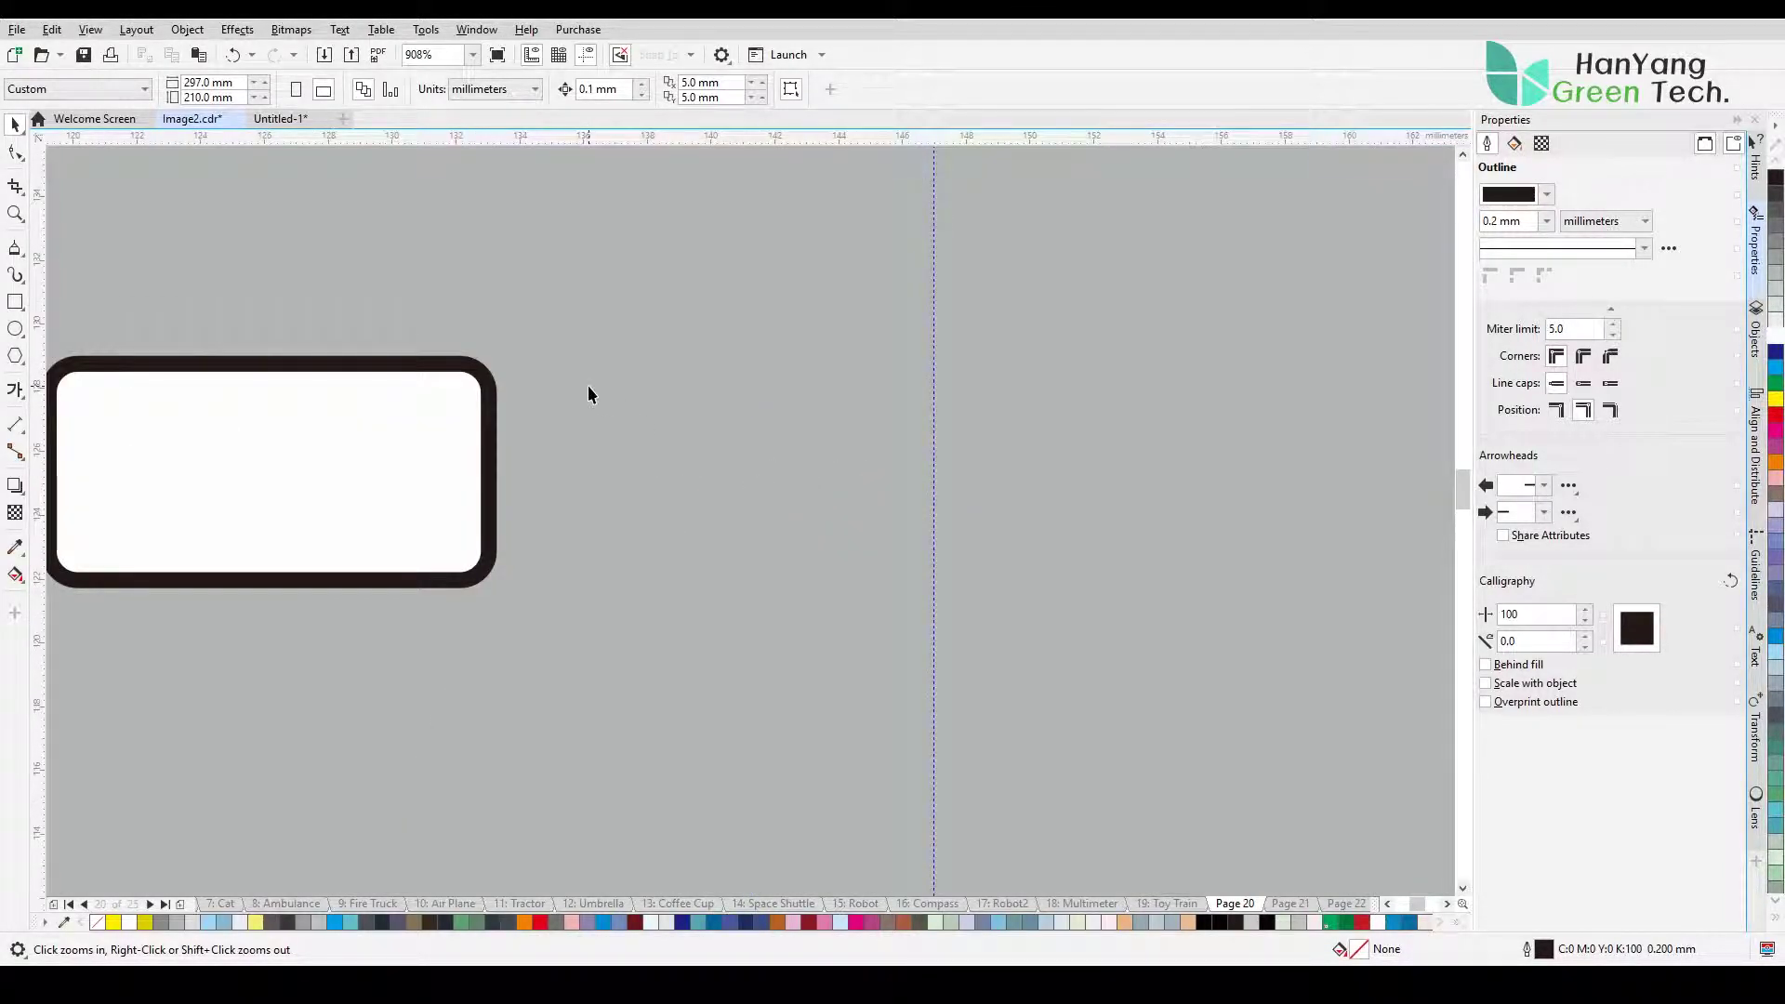
key("space")
left_click(394, 442)
left_click_drag(394, 441, 875, 509)
double_click(744, 82)
type("0")
key("Tab")
type("0")
key("Return")
right_click(827, 365)
key("Escape")
Step: Convert the copied rectangle to curves and place a horizontal guideline through its centre at Y 125.364 mm
key("ctrl+q")
key("F10")
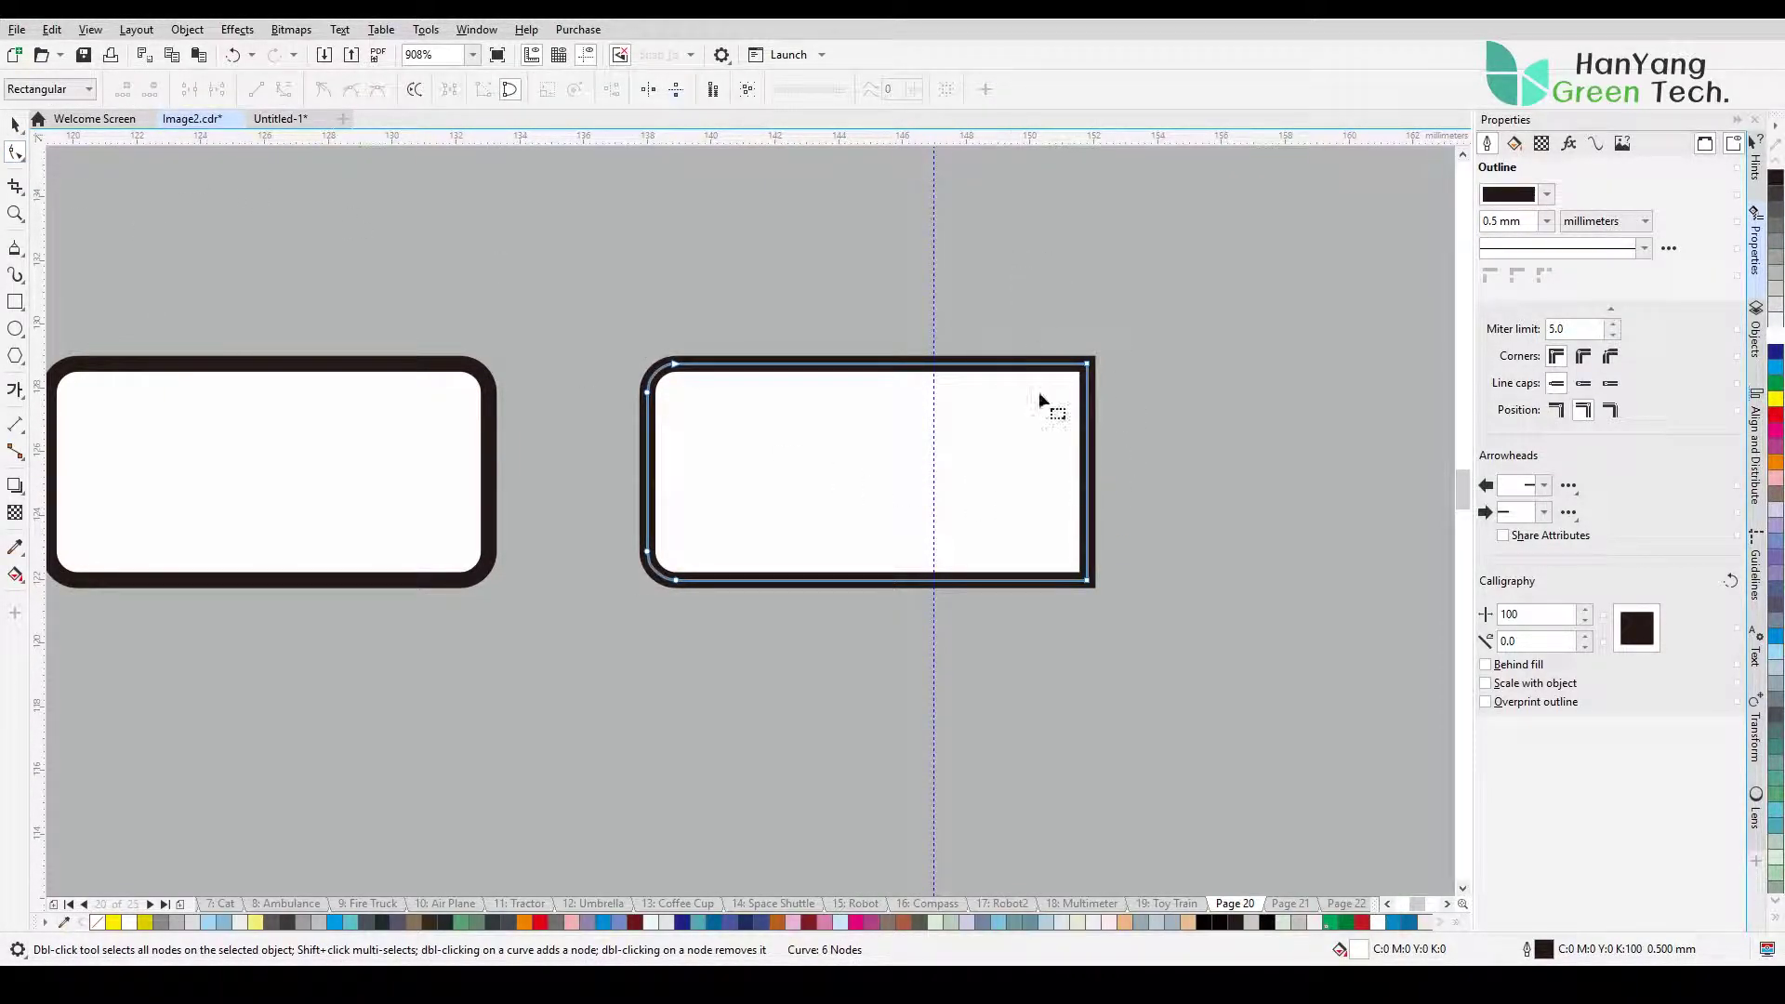
left_click_drag(648, 477, 651, 455)
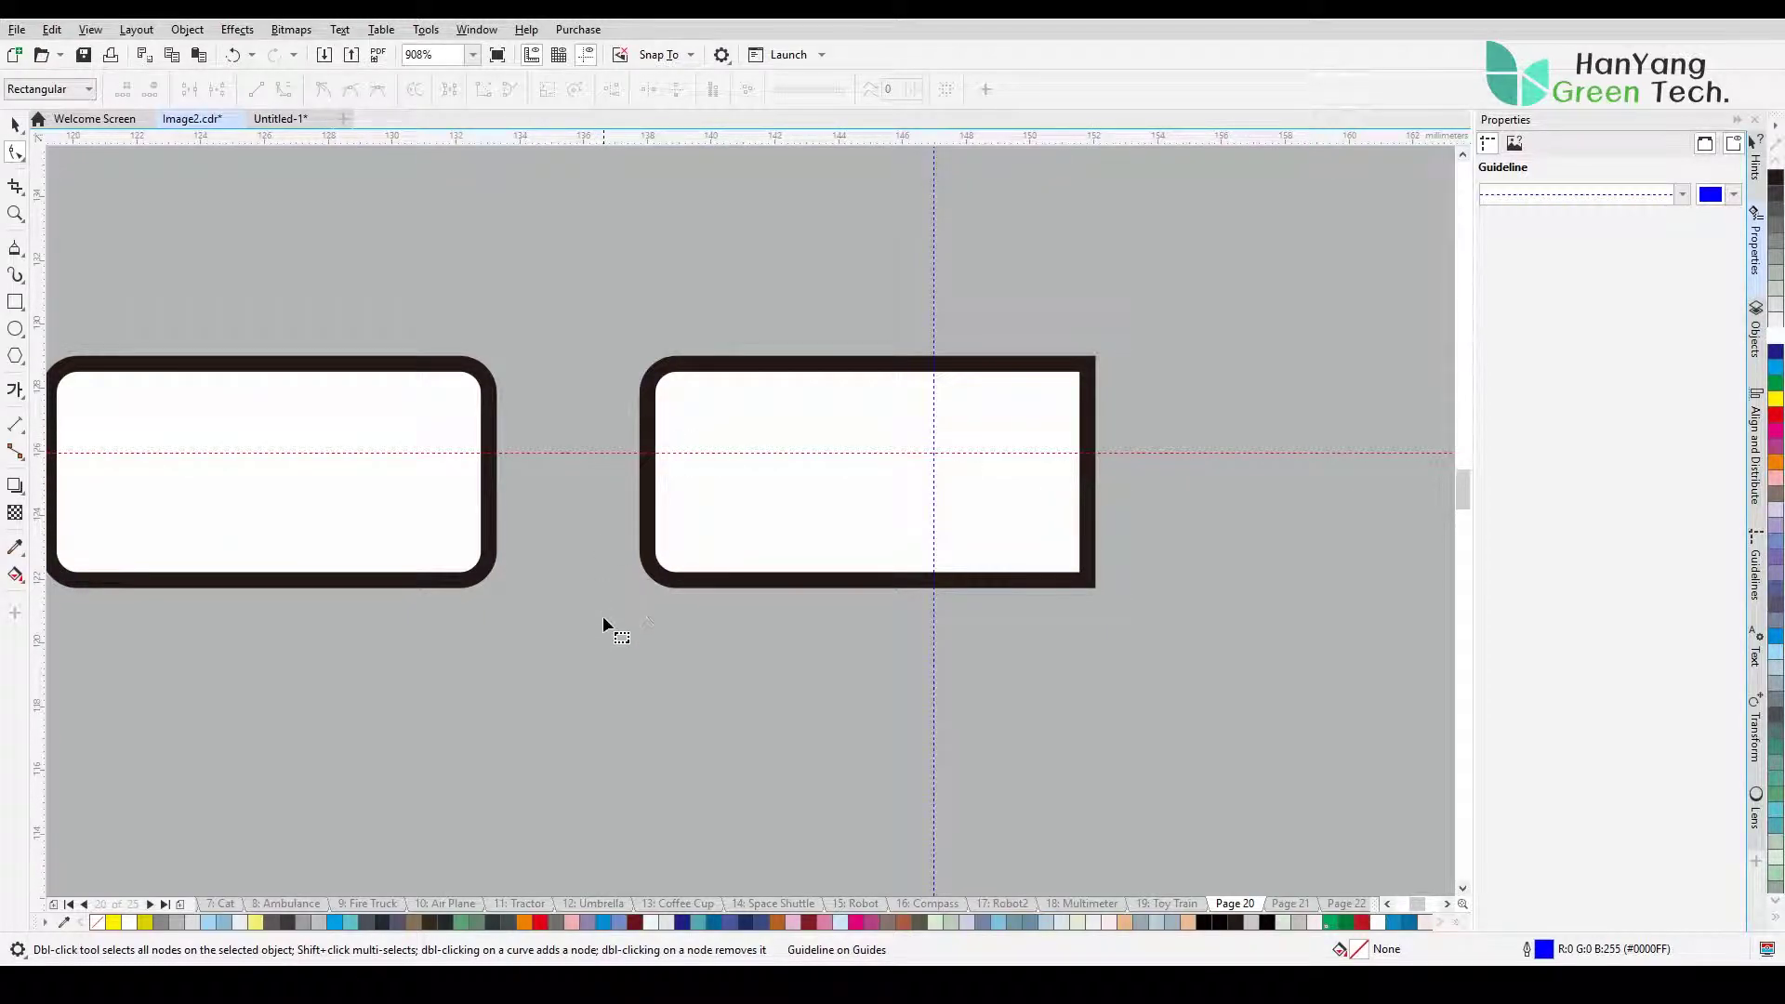
key("space")
left_click_drag(558, 452, 1086, 471)
key("space")
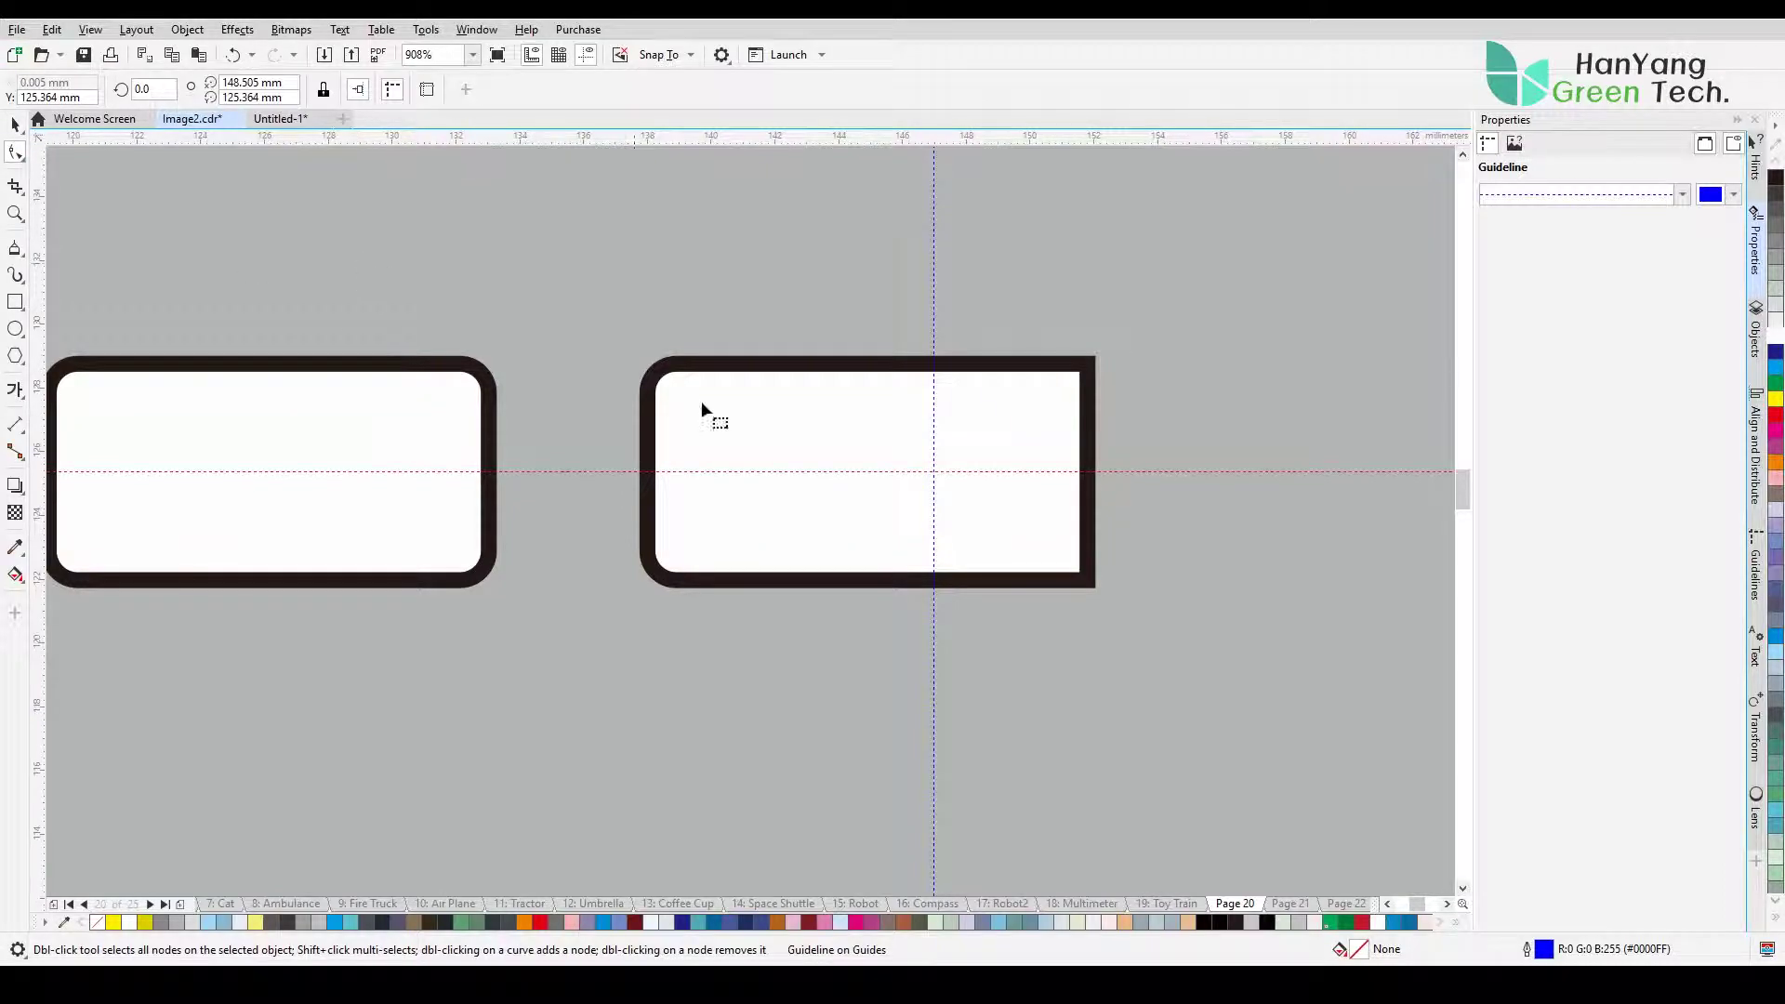
Step: Turn the copy into a right-pointing triangle by adding a node mid right edge and deleting both right corner nodes, with round outline corners
left_click(1087, 473)
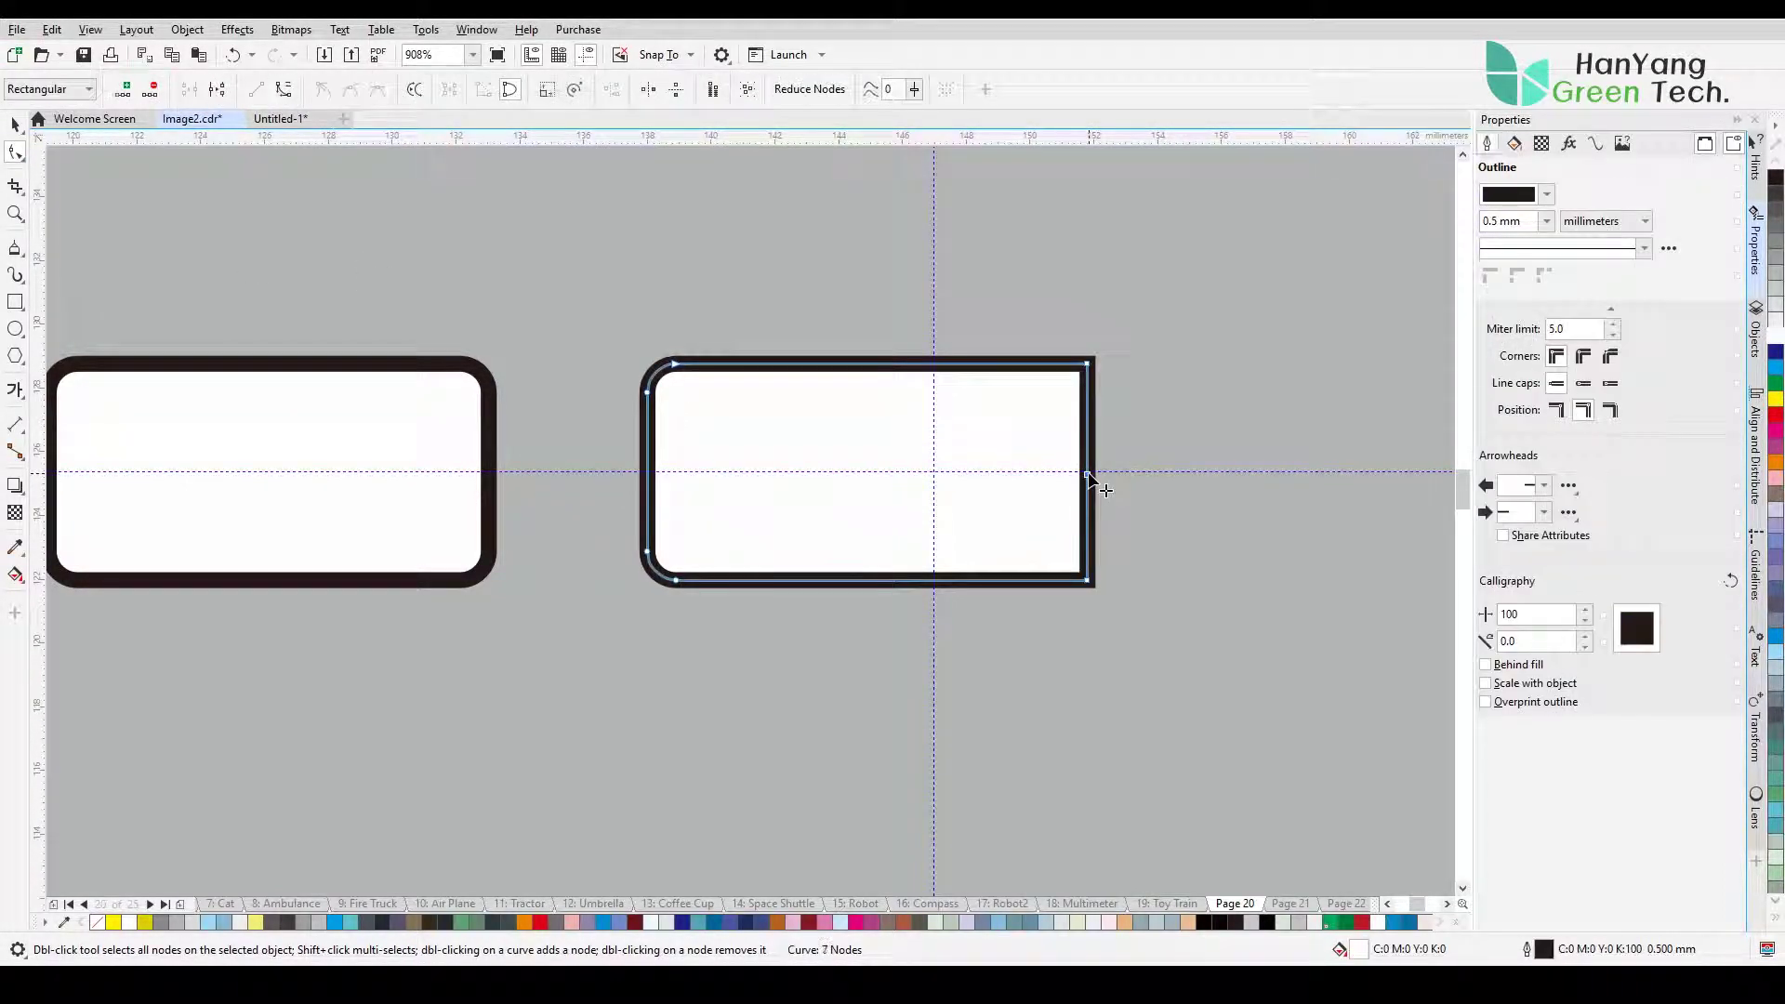
double_click(1086, 474)
double_click(1088, 474)
double_click(1087, 364)
double_click(1087, 580)
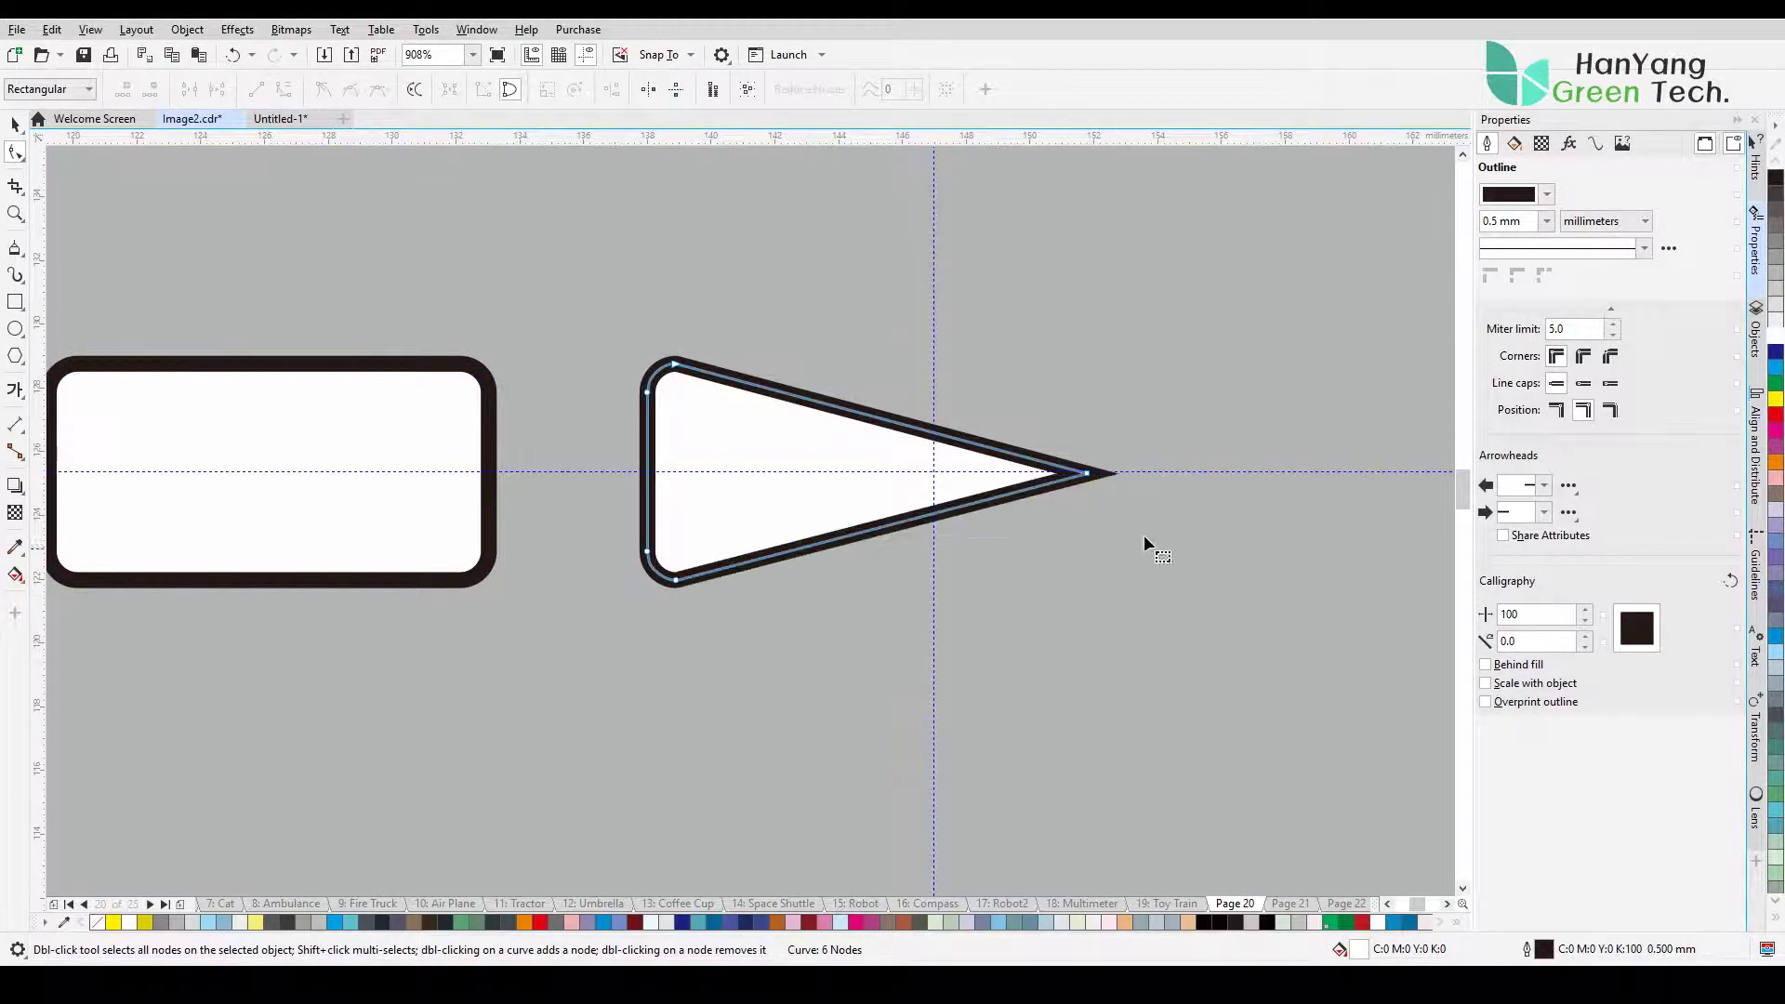
left_click(1583, 356)
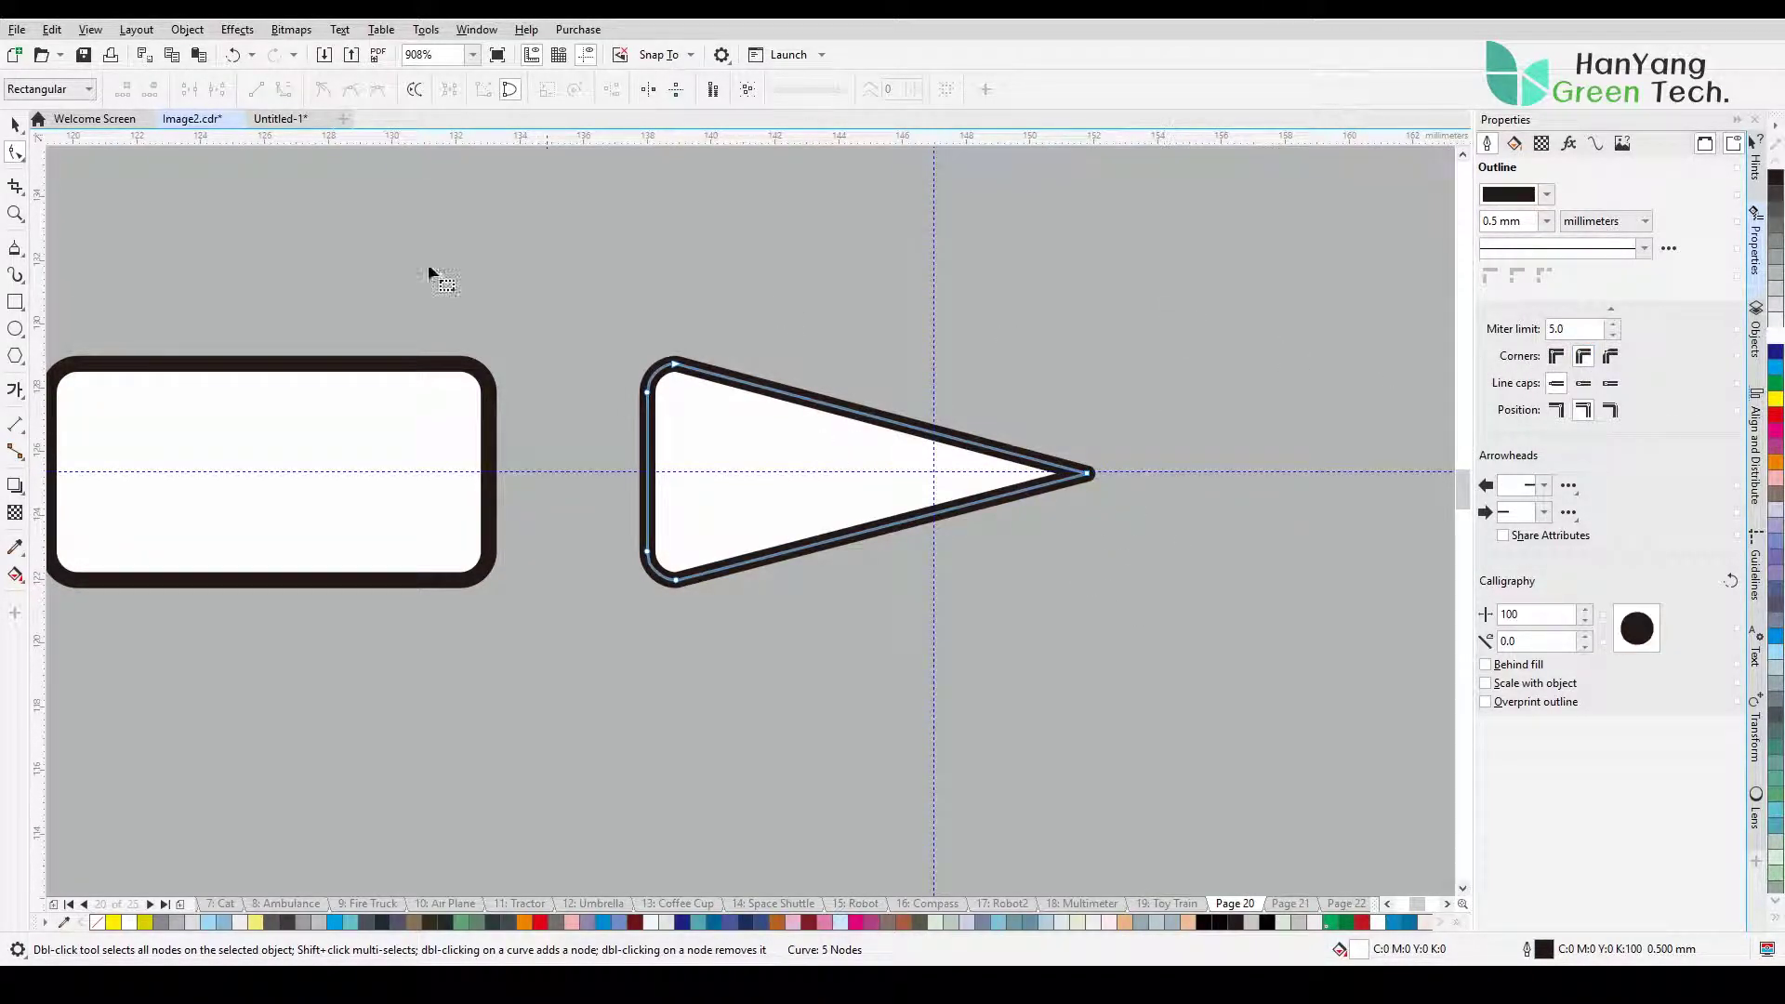
Step: Move the triangle right along the horizontal guideline to about X 170 mm
key("space")
key("F4")
key("Escape")
left_click_drag(743, 418, 851, 418)
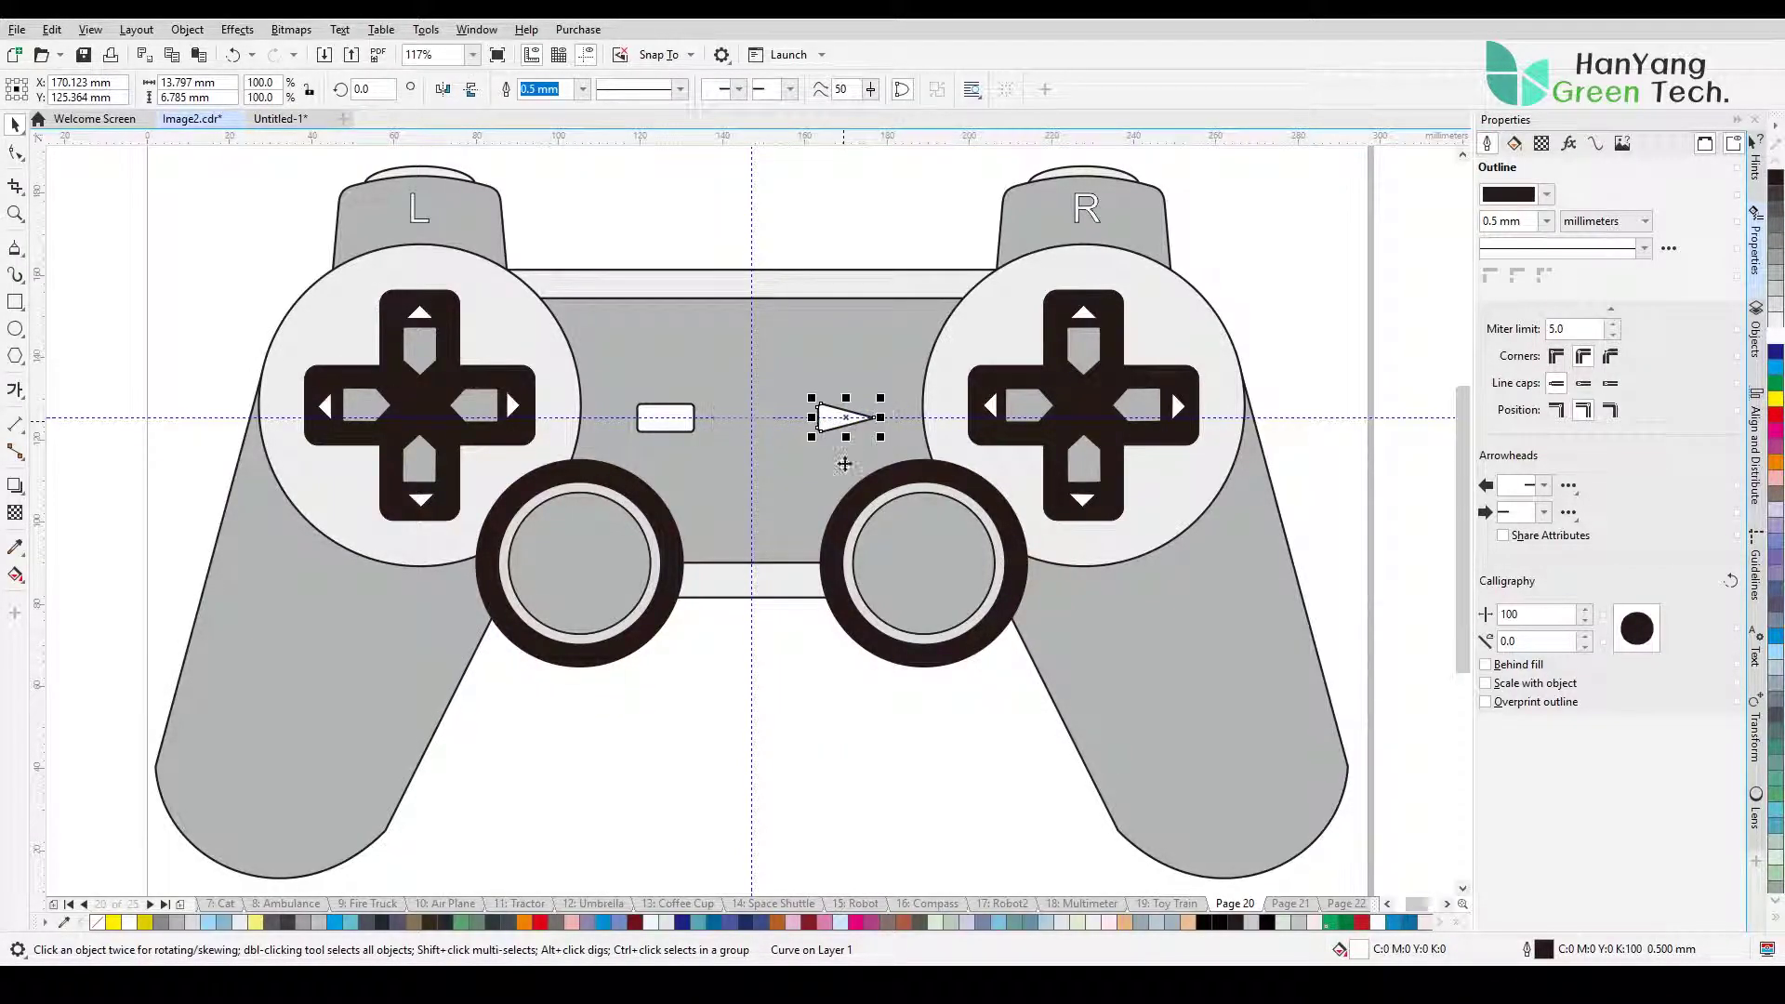
key("Escape")
Step: Draw a white circle about 16 mm across on the vertical guideline between the thumbsticks, with a 0.5 mm outline
key("F7")
left_click_drag(747, 500, 790, 455)
left_click(801, 89)
left_click(809, 237)
left_click(1772, 342)
key("space")
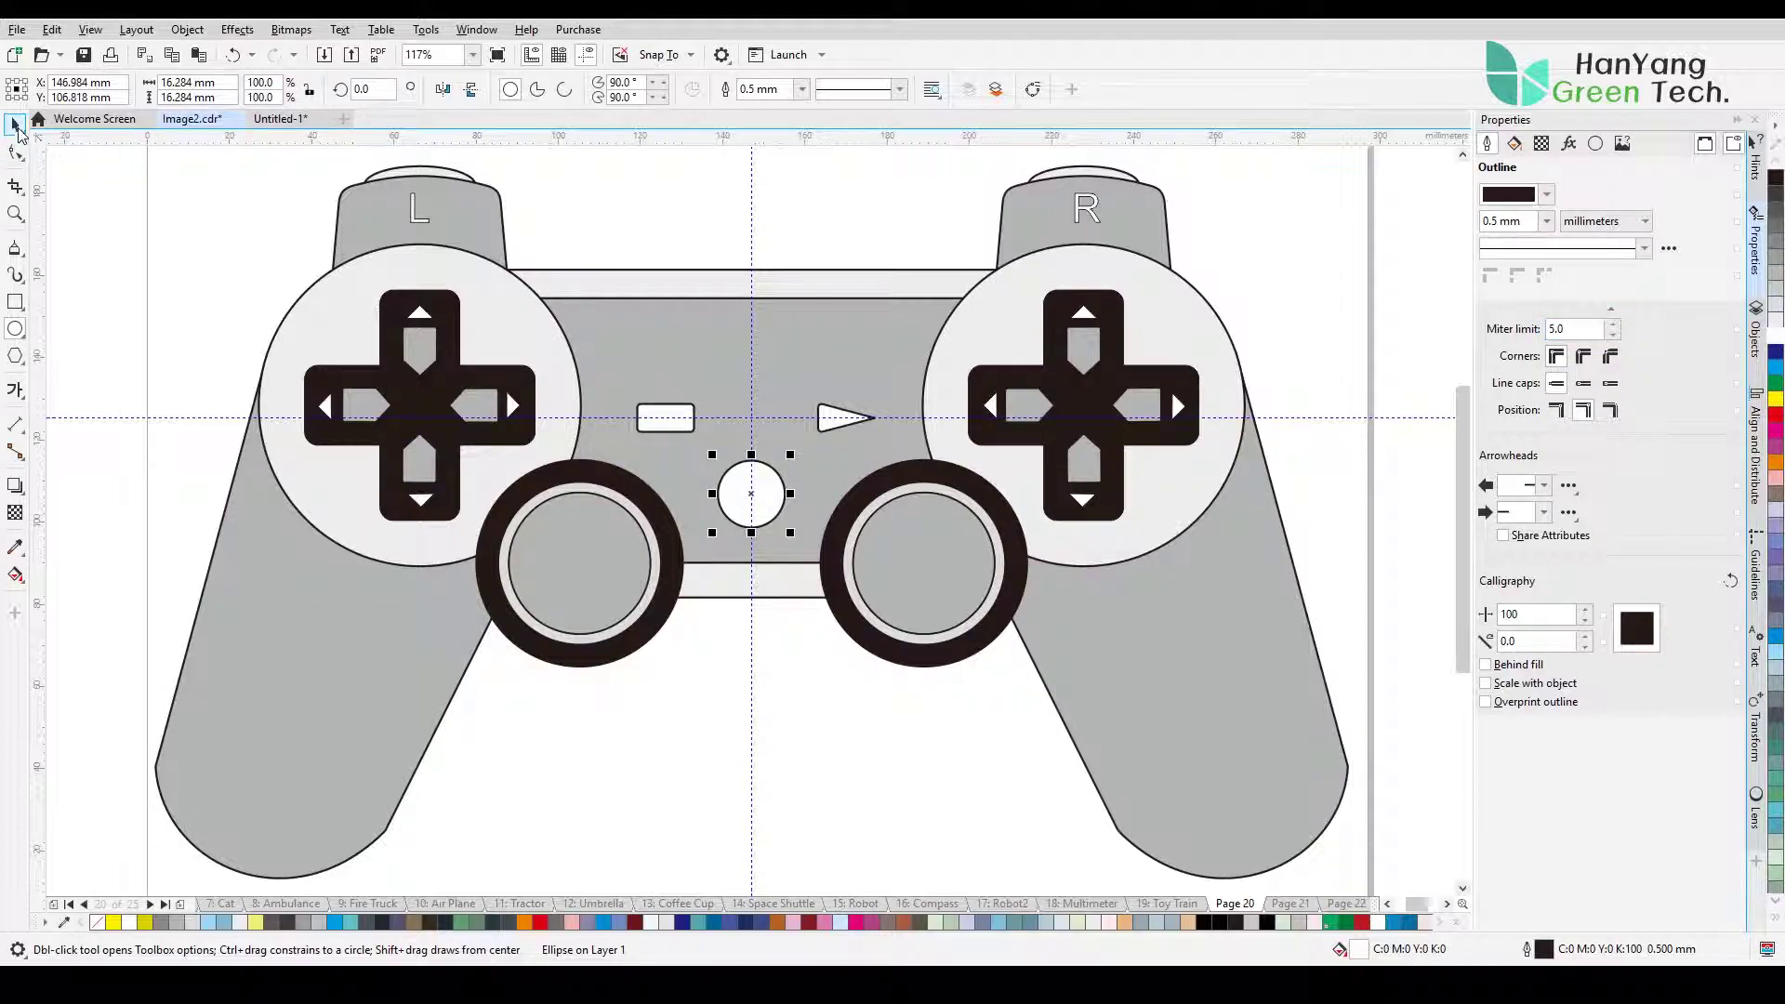
key("Escape")
Step: Add the text SELECT above the small white rectangle, scale it down and make it bold
left_click(15, 391)
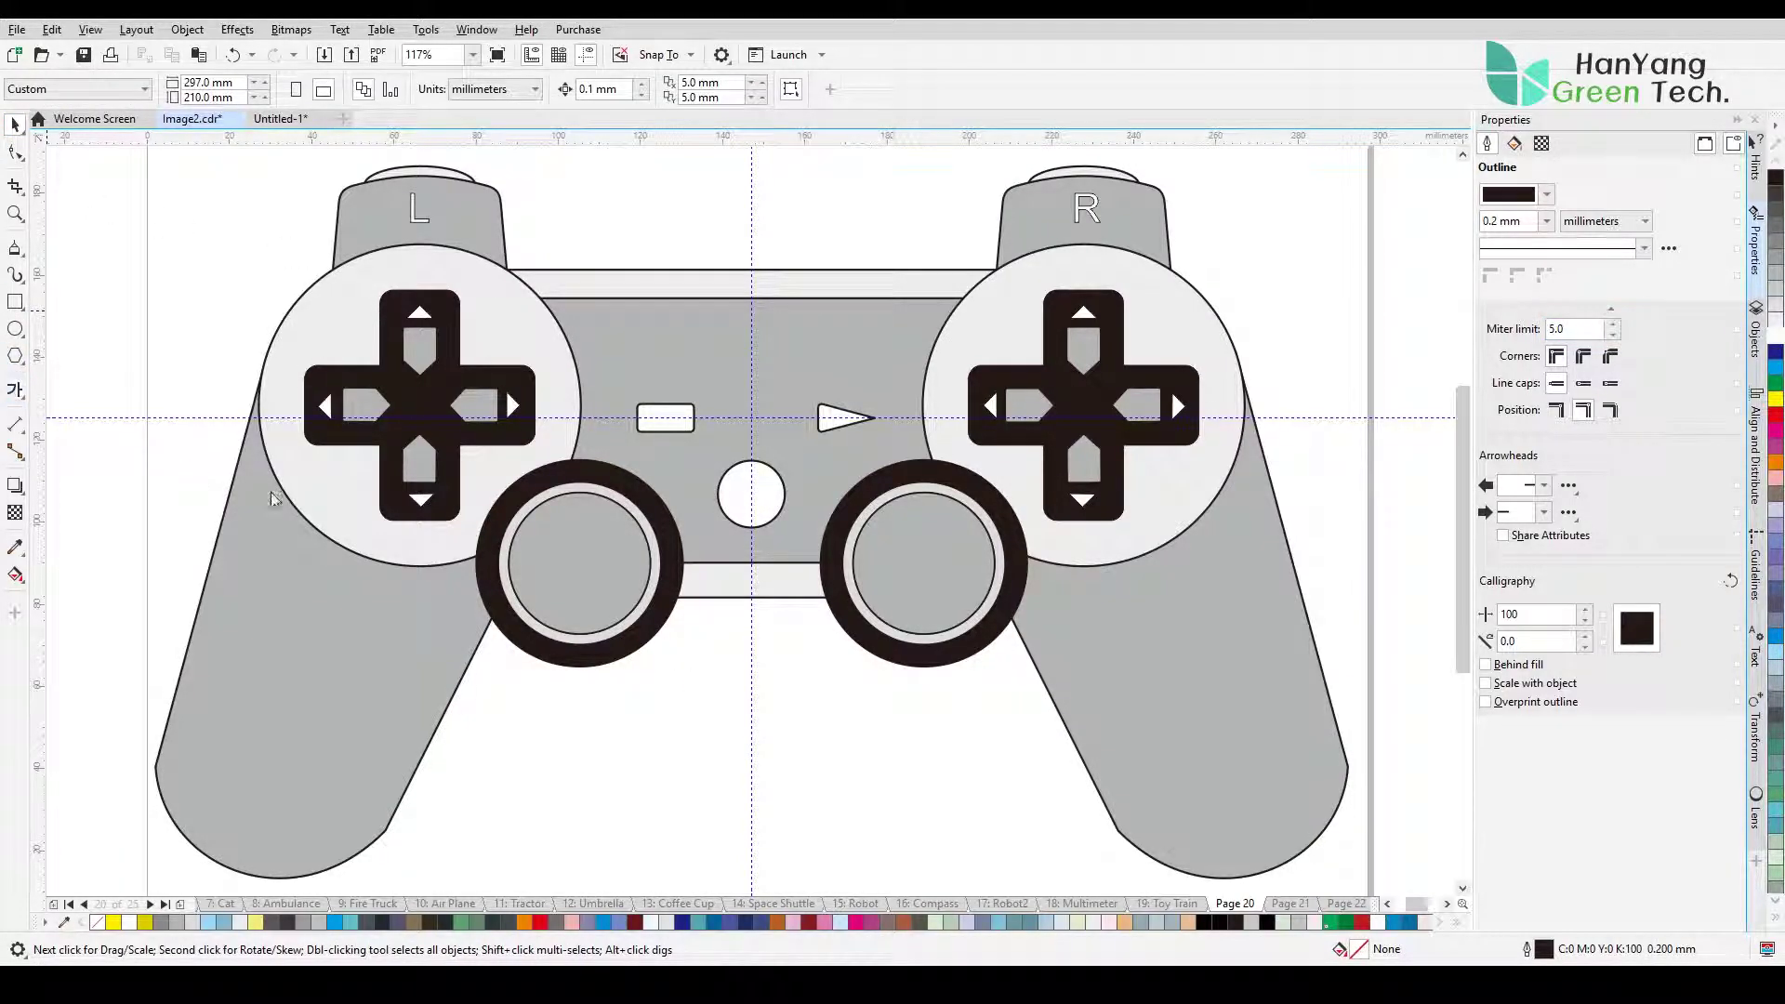
left_click(557, 784)
type("SELECT")
key("ctrl+space")
left_click_drag(710, 793, 678, 392)
scroll(678, 393, "up", 5)
left_click_drag(871, 562, 826, 545)
left_click(766, 89)
Step: Tighten the letter spacing of the SELECT label and fine-tune its size and position to about 16.9 mm wide
key("F10")
left_click_drag(1060, 589, 997, 593)
key("space")
left_click_drag(798, 544, 805, 537)
key("F4")
left_click(877, 685)
Step: Copy the SELECT label above the triangle and change the copy's text to START
left_click(666, 390)
right_click(837, 392)
left_click_drag(665, 393, 845, 394)
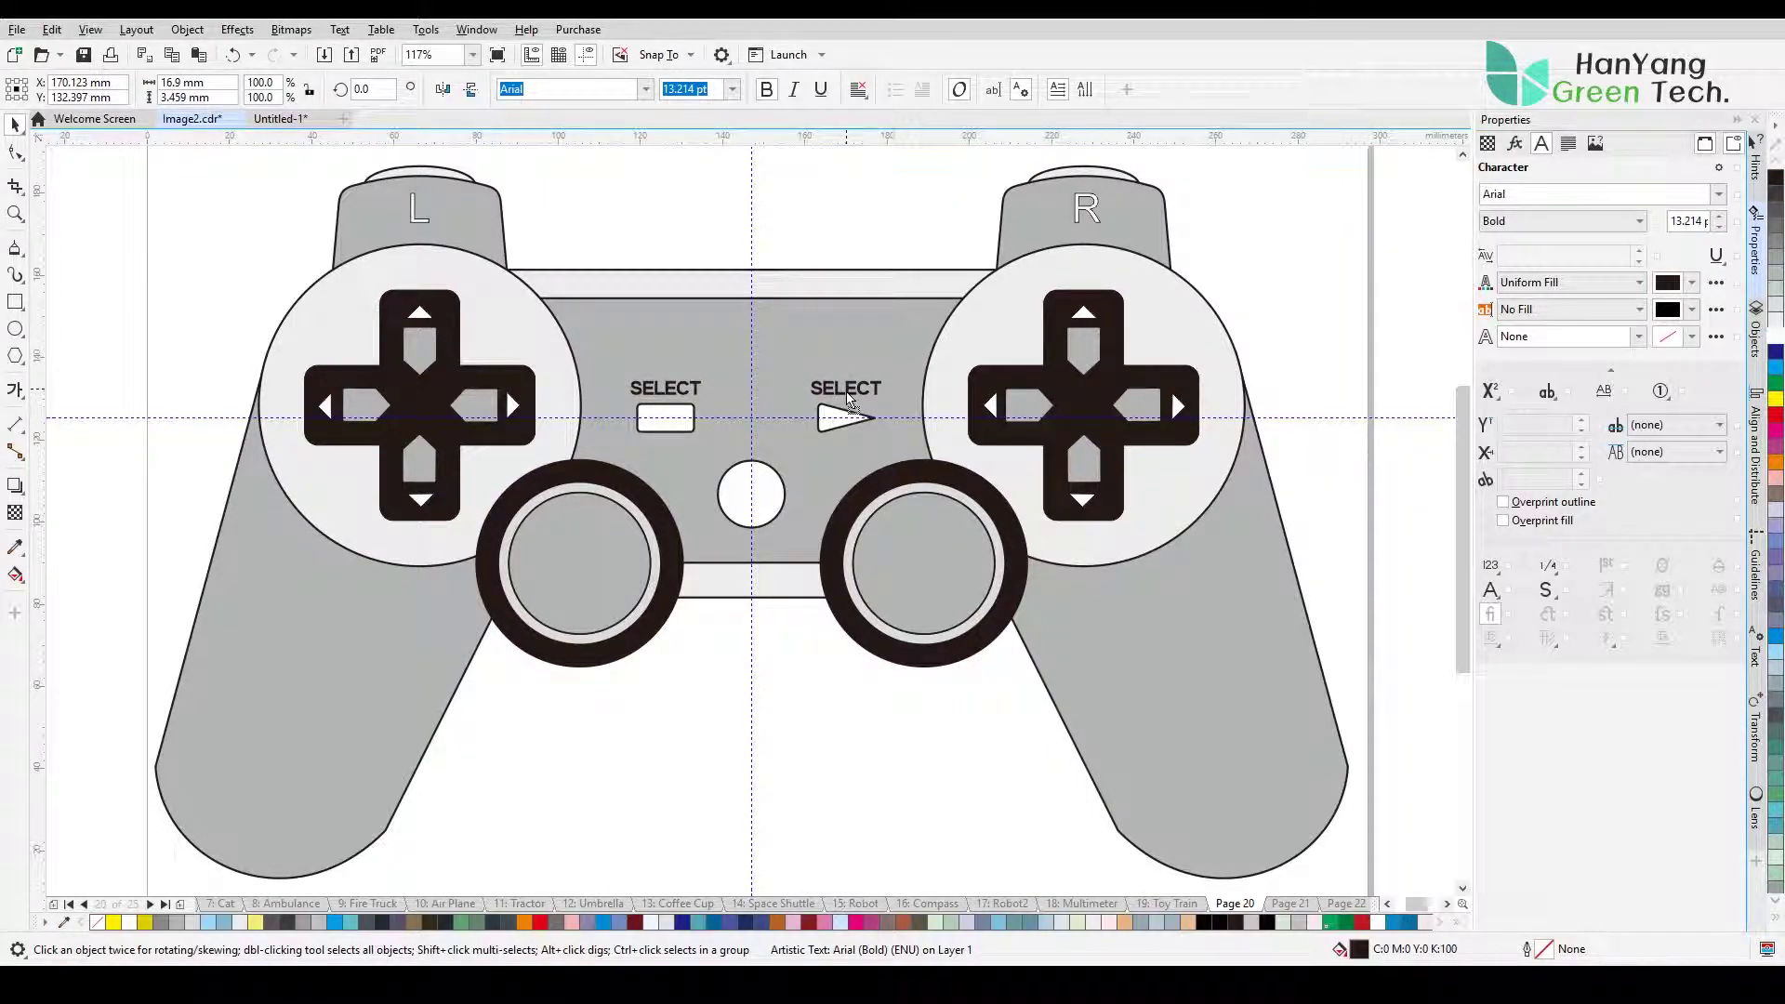
left_click(22, 394)
left_click(825, 388)
type("TART")
key("Delete")
left_click(15, 124)
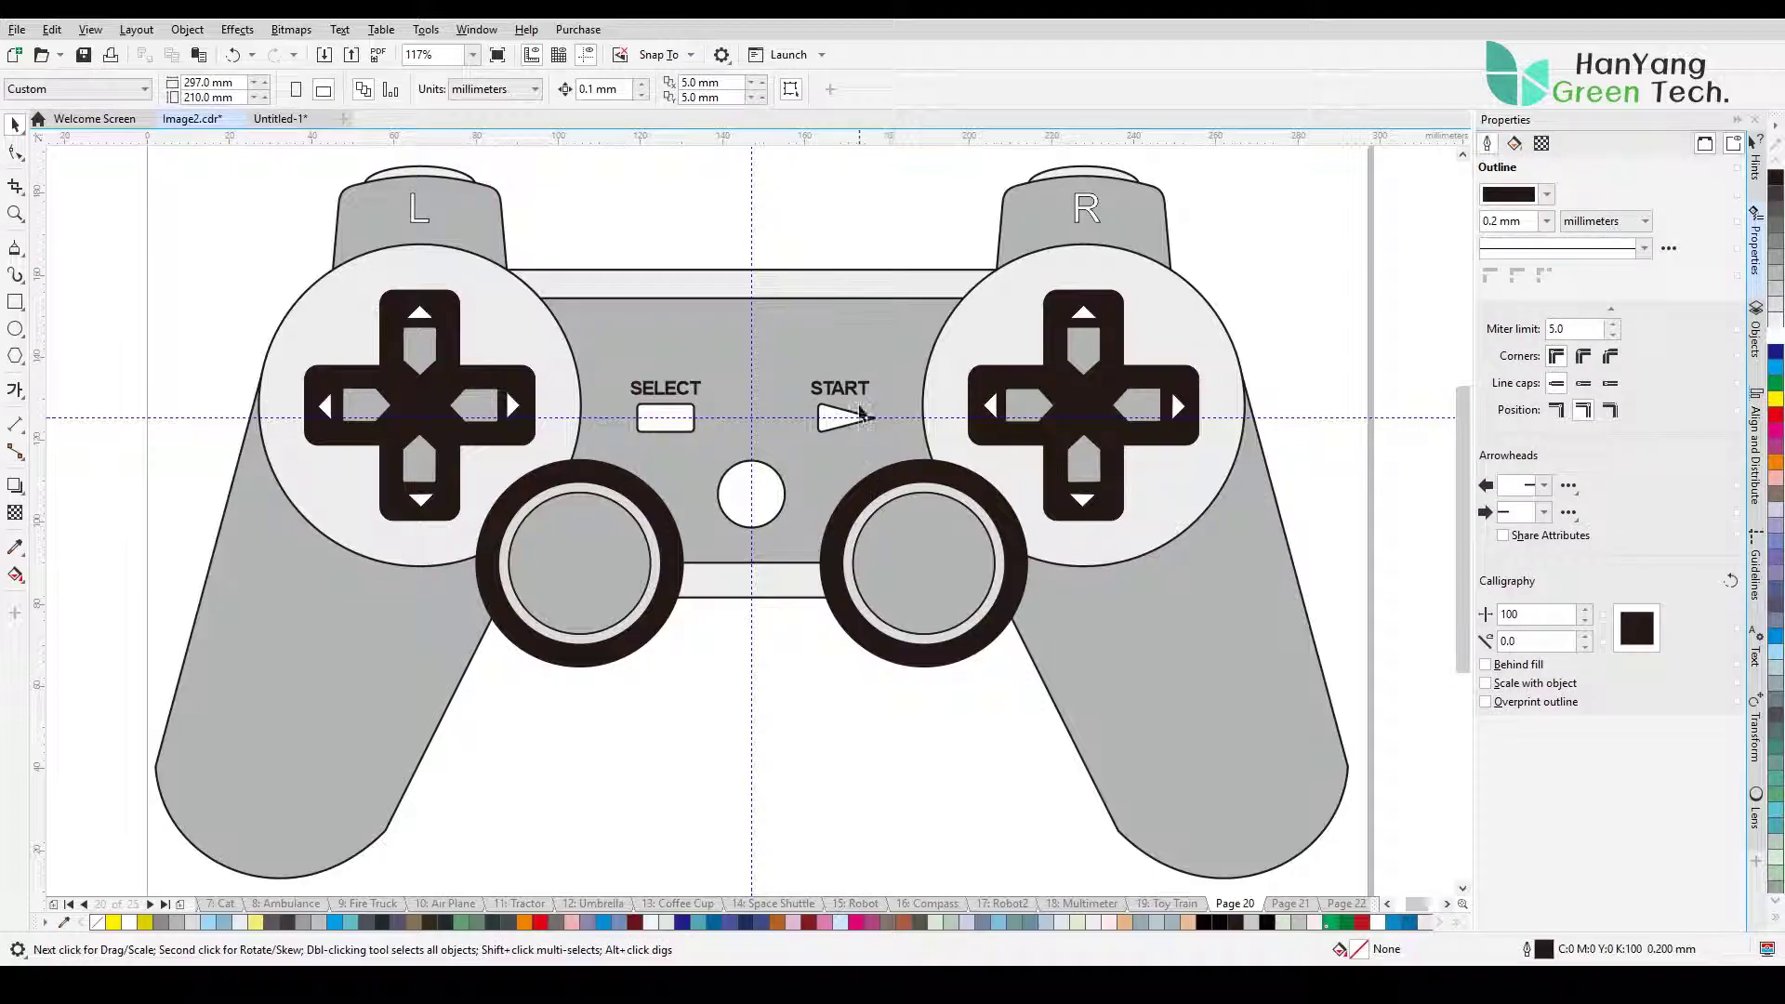
left_click(872, 738)
Step: Draw a rectangle about 14.5 by 3.6 mm centred on the vertical guideline across the body's upper edge, with a 0.5 mm outline
scroll(744, 279, "up", 5)
key("F6")
mouse_move(745, 486)
left_mouse_down()
mouse_move(1034, 486)
mouse_move(989, 485)
left_mouse_up()
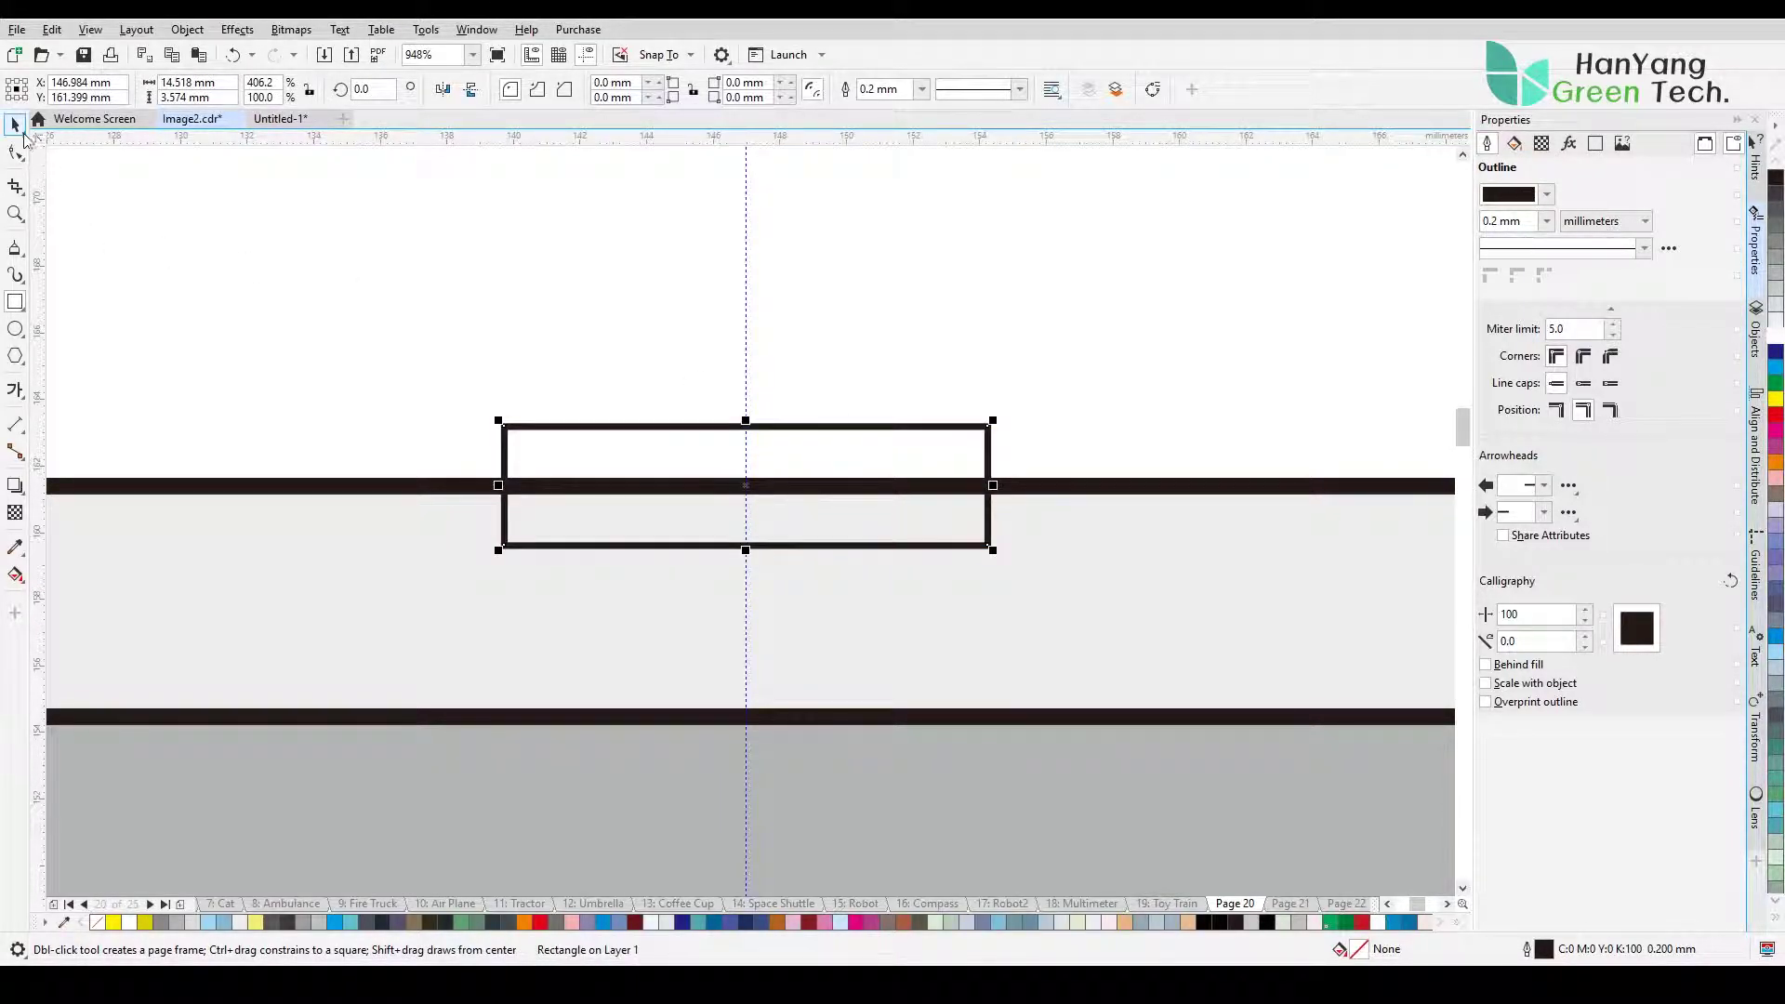
left_click(15, 124)
left_click(364, 292)
left_click(570, 462)
left_click(922, 90)
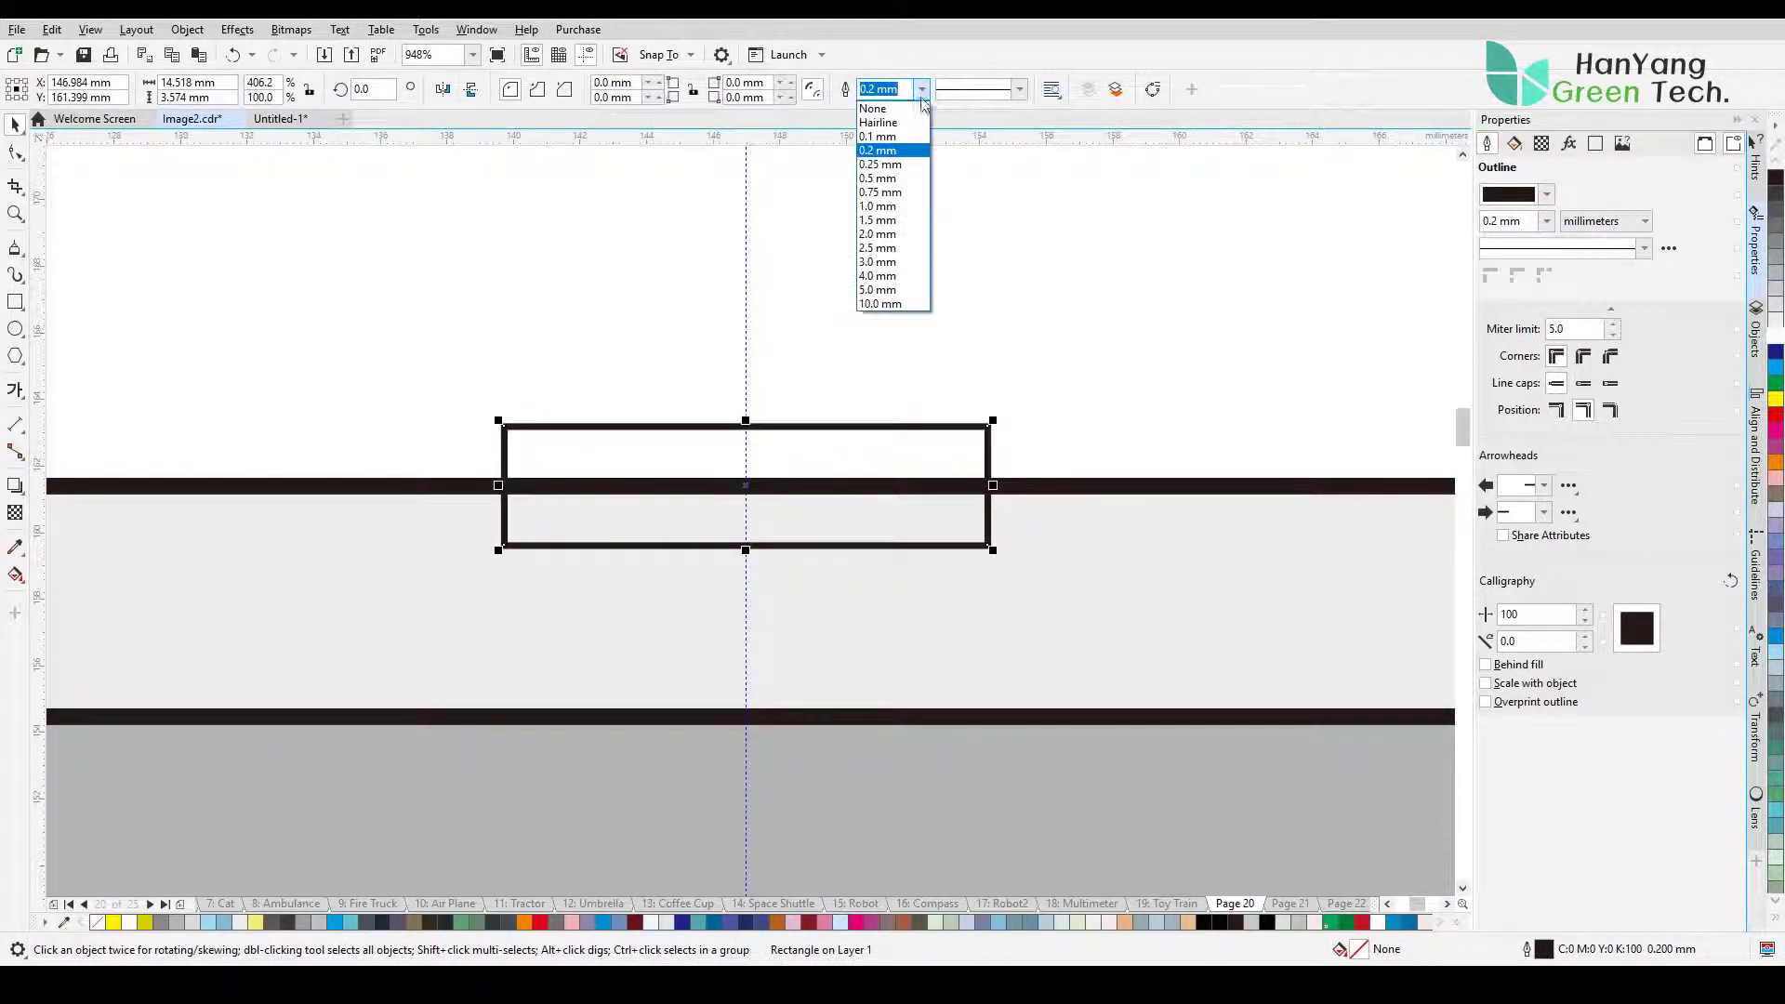
left_click(883, 183)
Step: Make a copy about 17.6 mm wide as a guide, widen the rectangle's upper corners to it to form a trapezoid, and delete the copy
left_click(659, 300)
left_click(989, 486)
left_click_drag(1005, 486, 1048, 485)
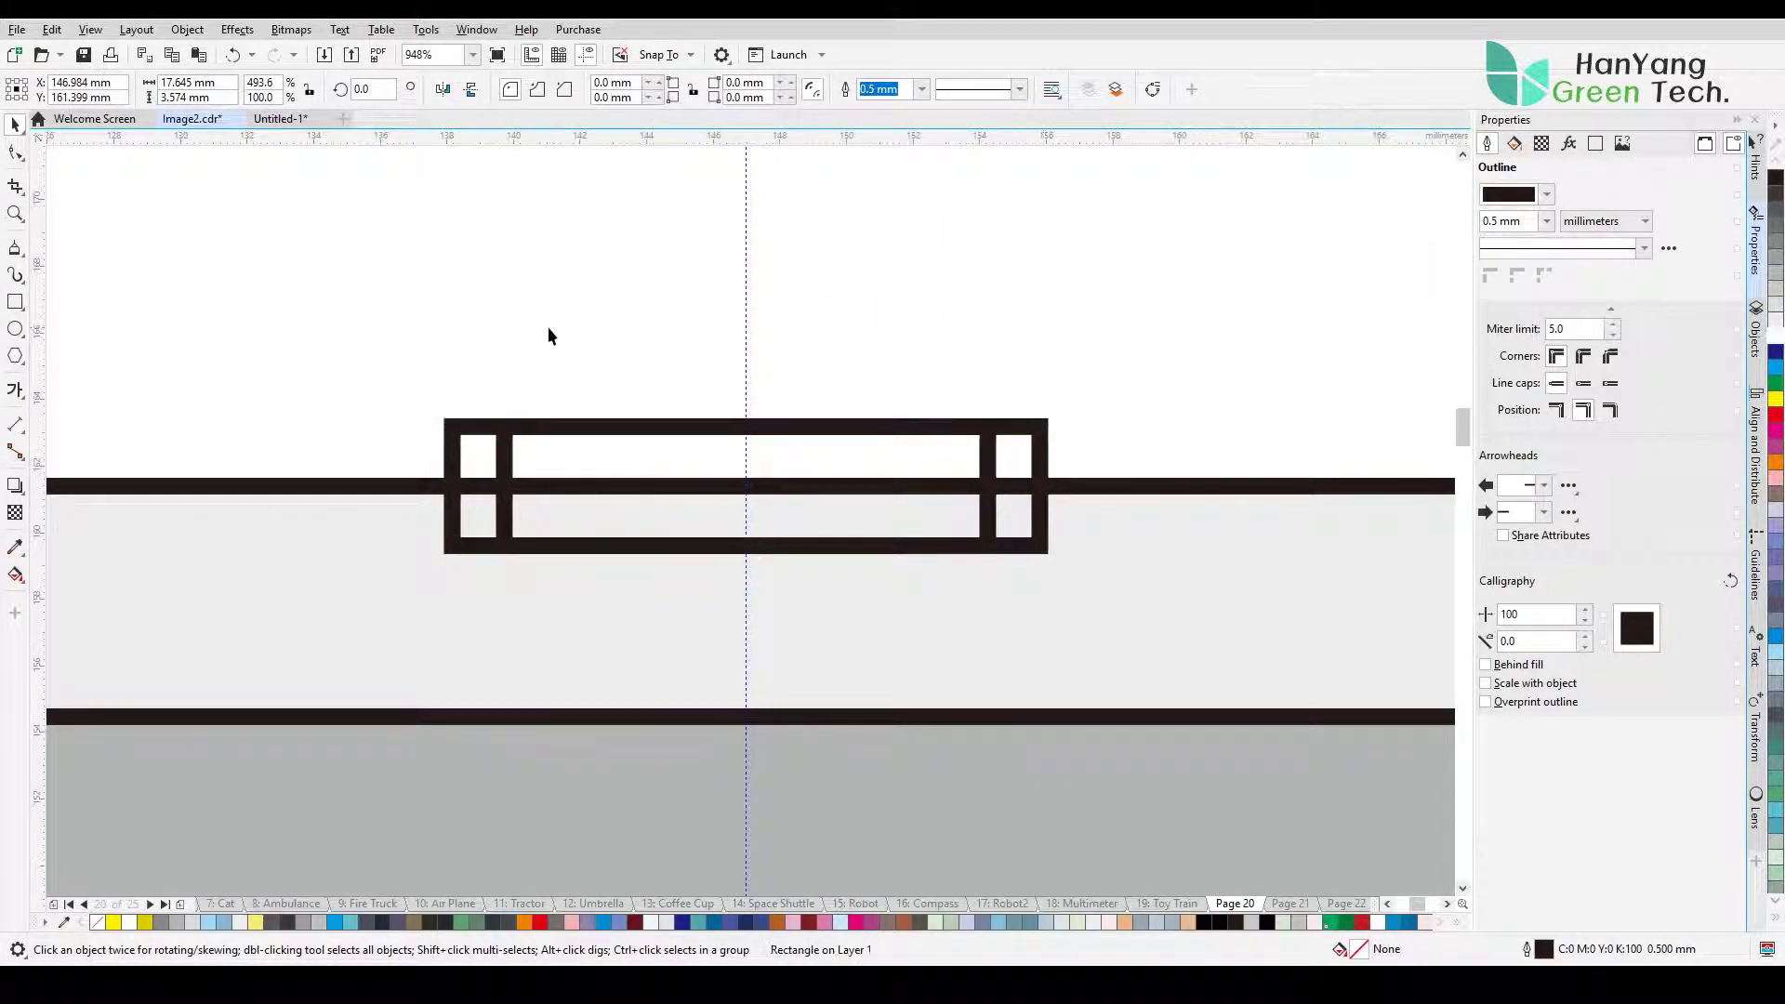
key("ctrl+q")
key("F10")
left_click_drag(503, 427, 453, 427)
left_click_drag(988, 426, 1039, 427)
key("space")
left_click(463, 520)
key("Delete")
Step: Fill the trapezoid white and subtract it from the light grey body shape to leave a notch in the upper edge
left_click(558, 437)
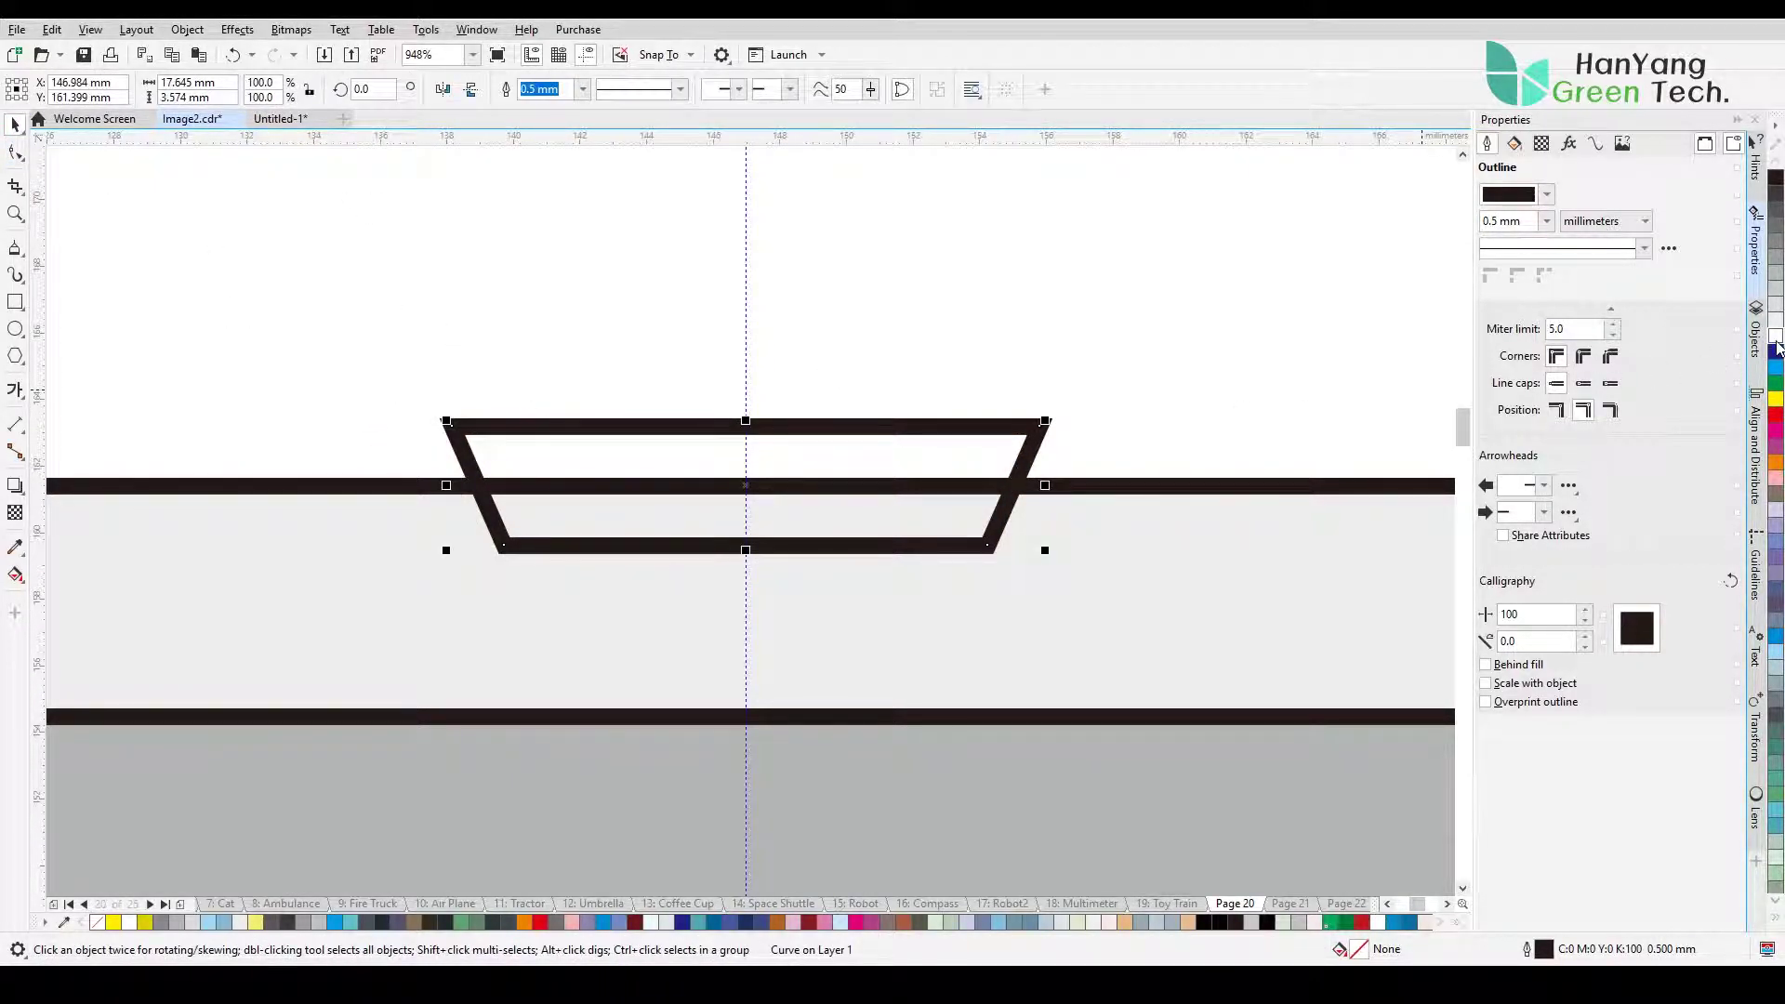
left_click(1775, 335)
key("Escape")
left_click(533, 454)
left_click(469, 502, "shift")
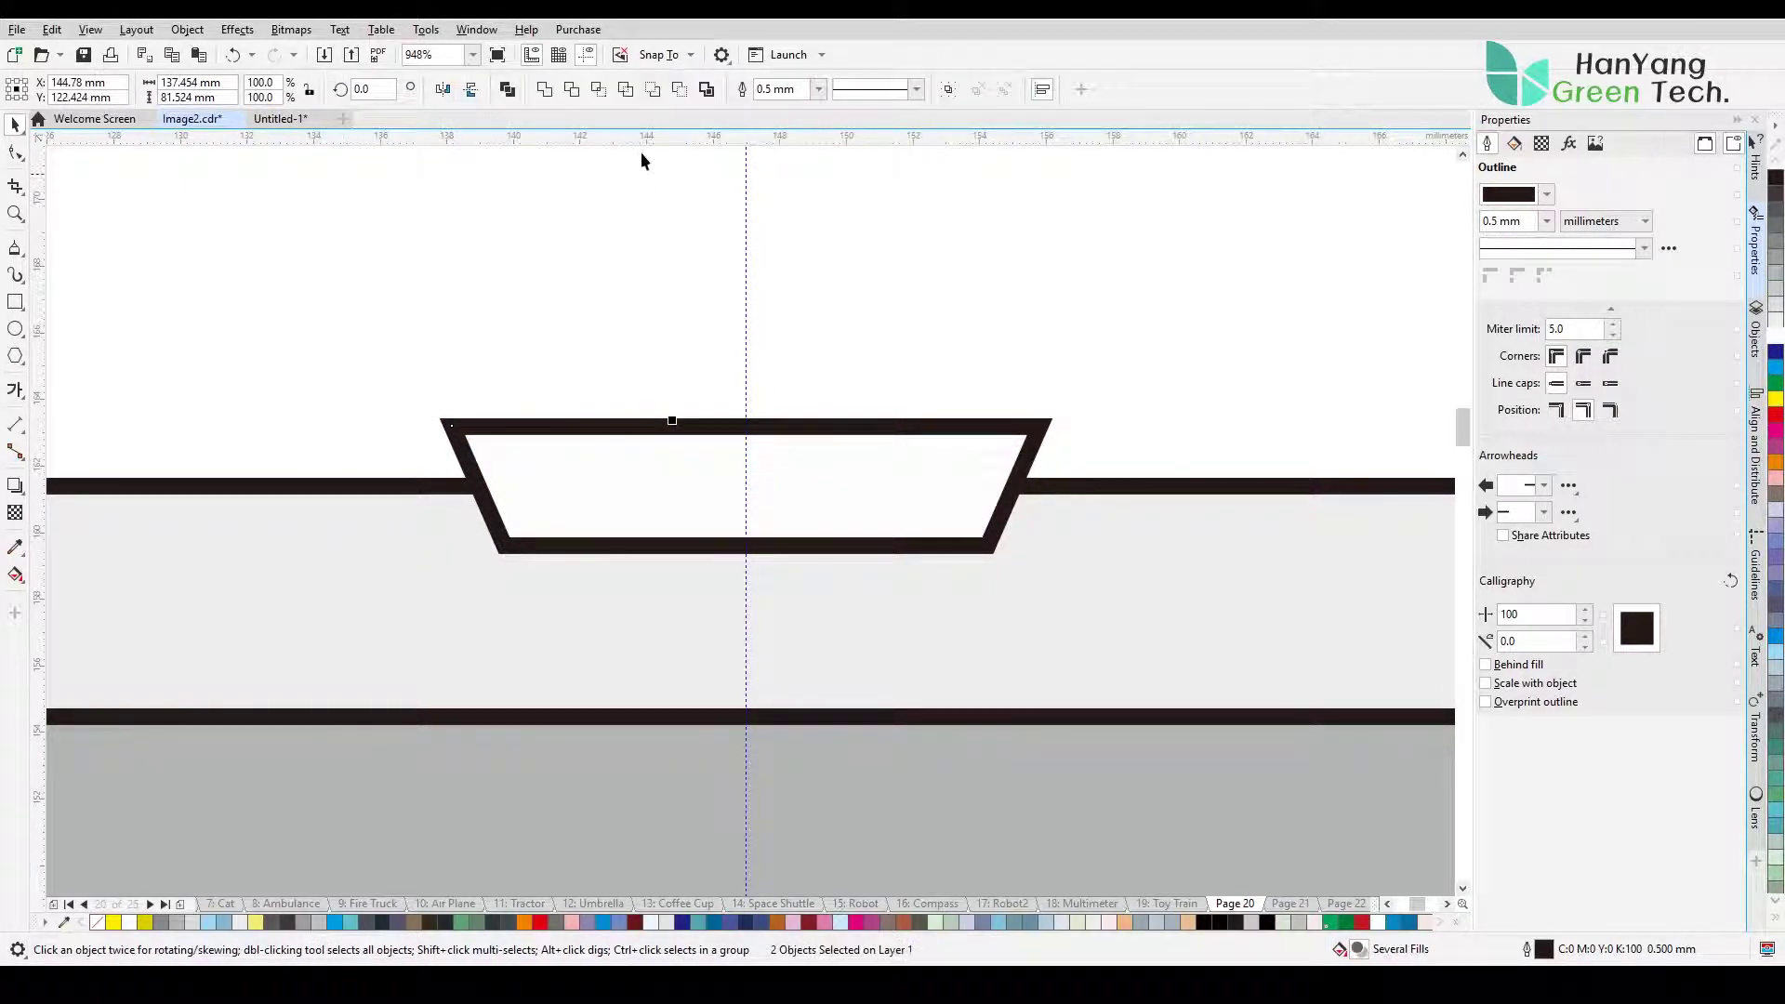
left_click(679, 91)
left_click(647, 359)
key("F4")
Step: Draw a white rounded rectangle about 2.4 by 3.9 mm with a 0.5 mm outline in the light strip beside the left round pad
left_click(750, 721)
key("F2")
left_click_drag(520, 250, 696, 312)
key("F6")
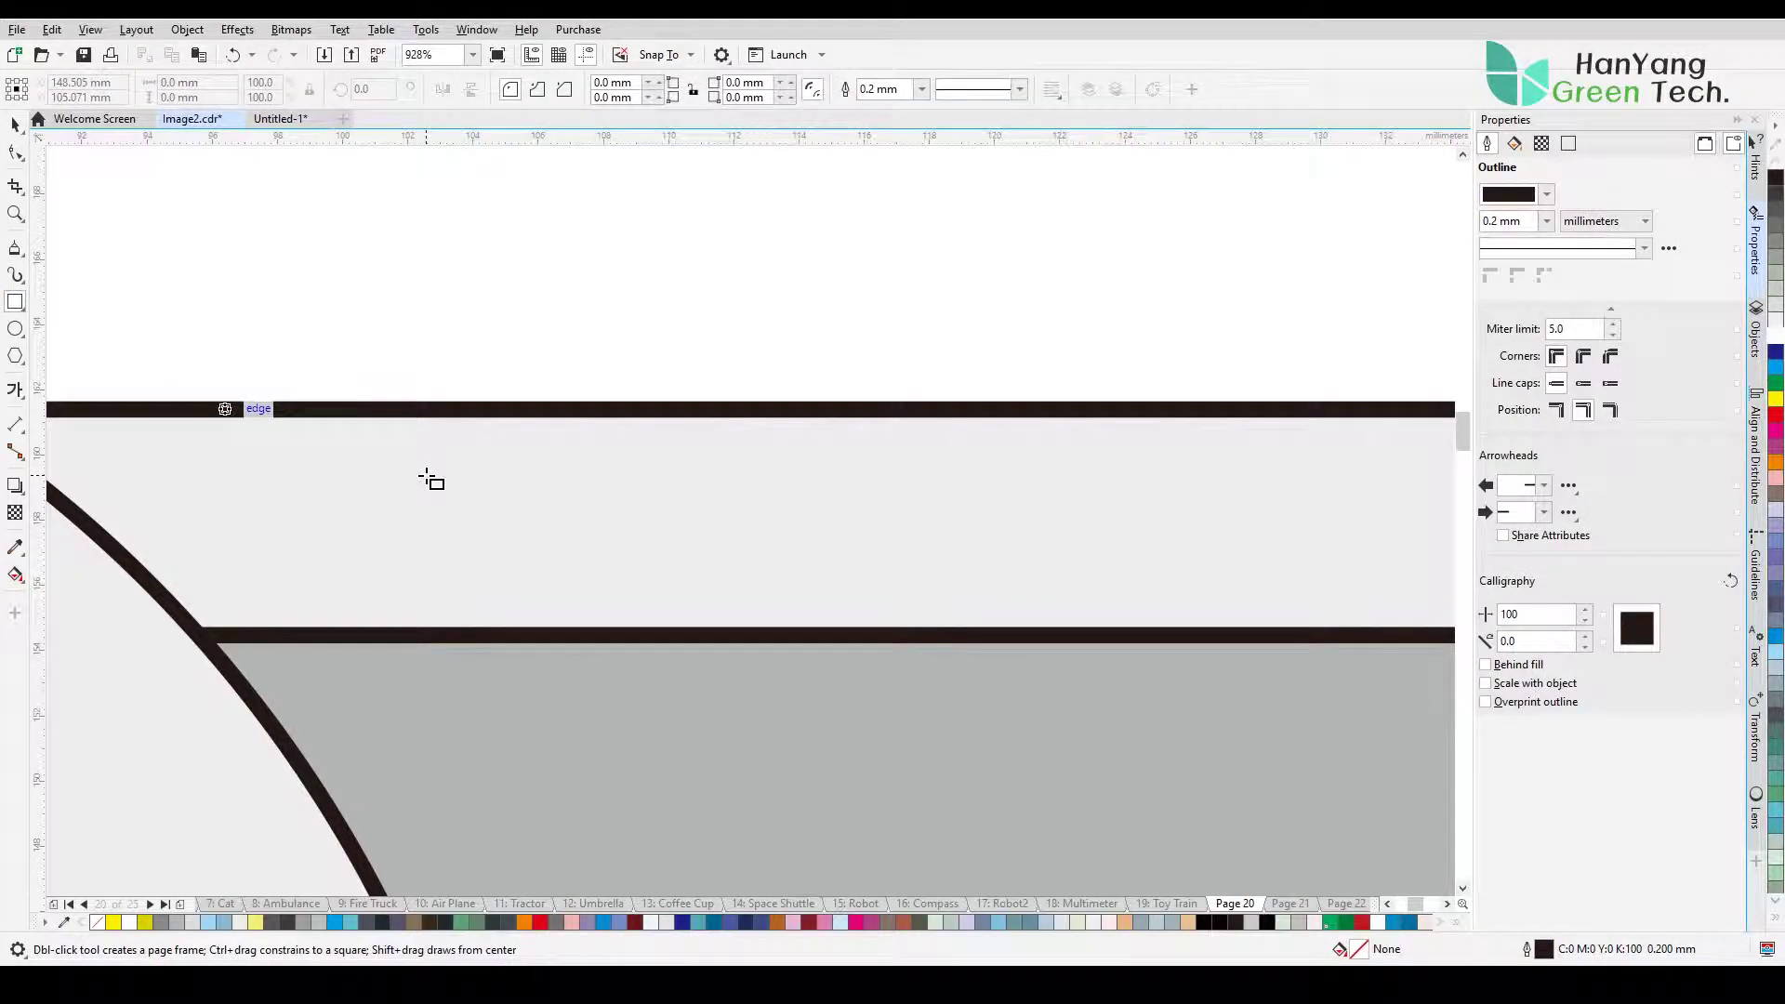
left_click_drag(442, 440, 525, 570)
left_click_drag(890, 91, 711, 91)
type("0.5")
key("Return")
left_click(15, 125)
left_click(1774, 335)
left_click(15, 152)
left_click_drag(437, 437, 697, 493)
Step: Copy the small rounded rectangle to the right along the strip and repeat the copy twice to make a row of four
left_click(15, 125)
left_click(492, 458)
left_click(555, 367)
right_click(696, 492)
key("ctrl+r")
key("ctrl+r")
key("F4")
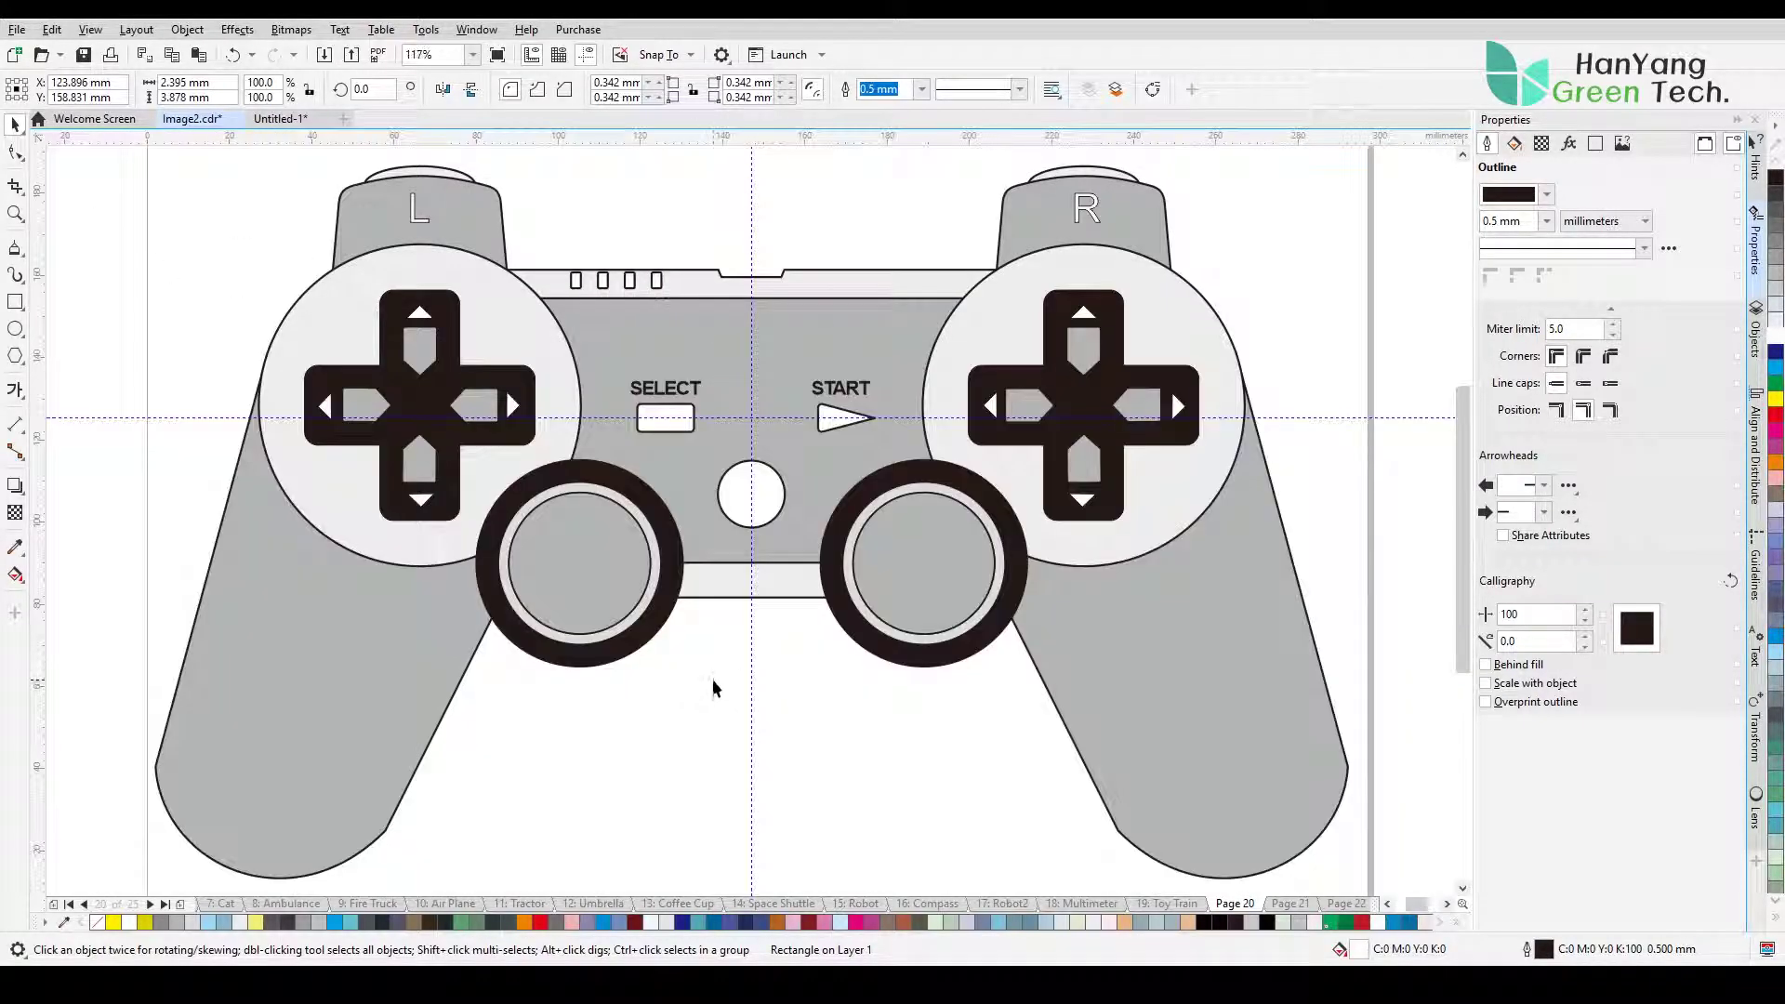
Step: Move the last rounded rectangle closer to its neighbours and distribute all four with equal horizontal spacing
left_click(713, 682)
key("F2")
left_click_drag(710, 320, 710, 320)
left_click_drag(1048, 558, 987, 564)
left_click_drag(289, 389, 1051, 644)
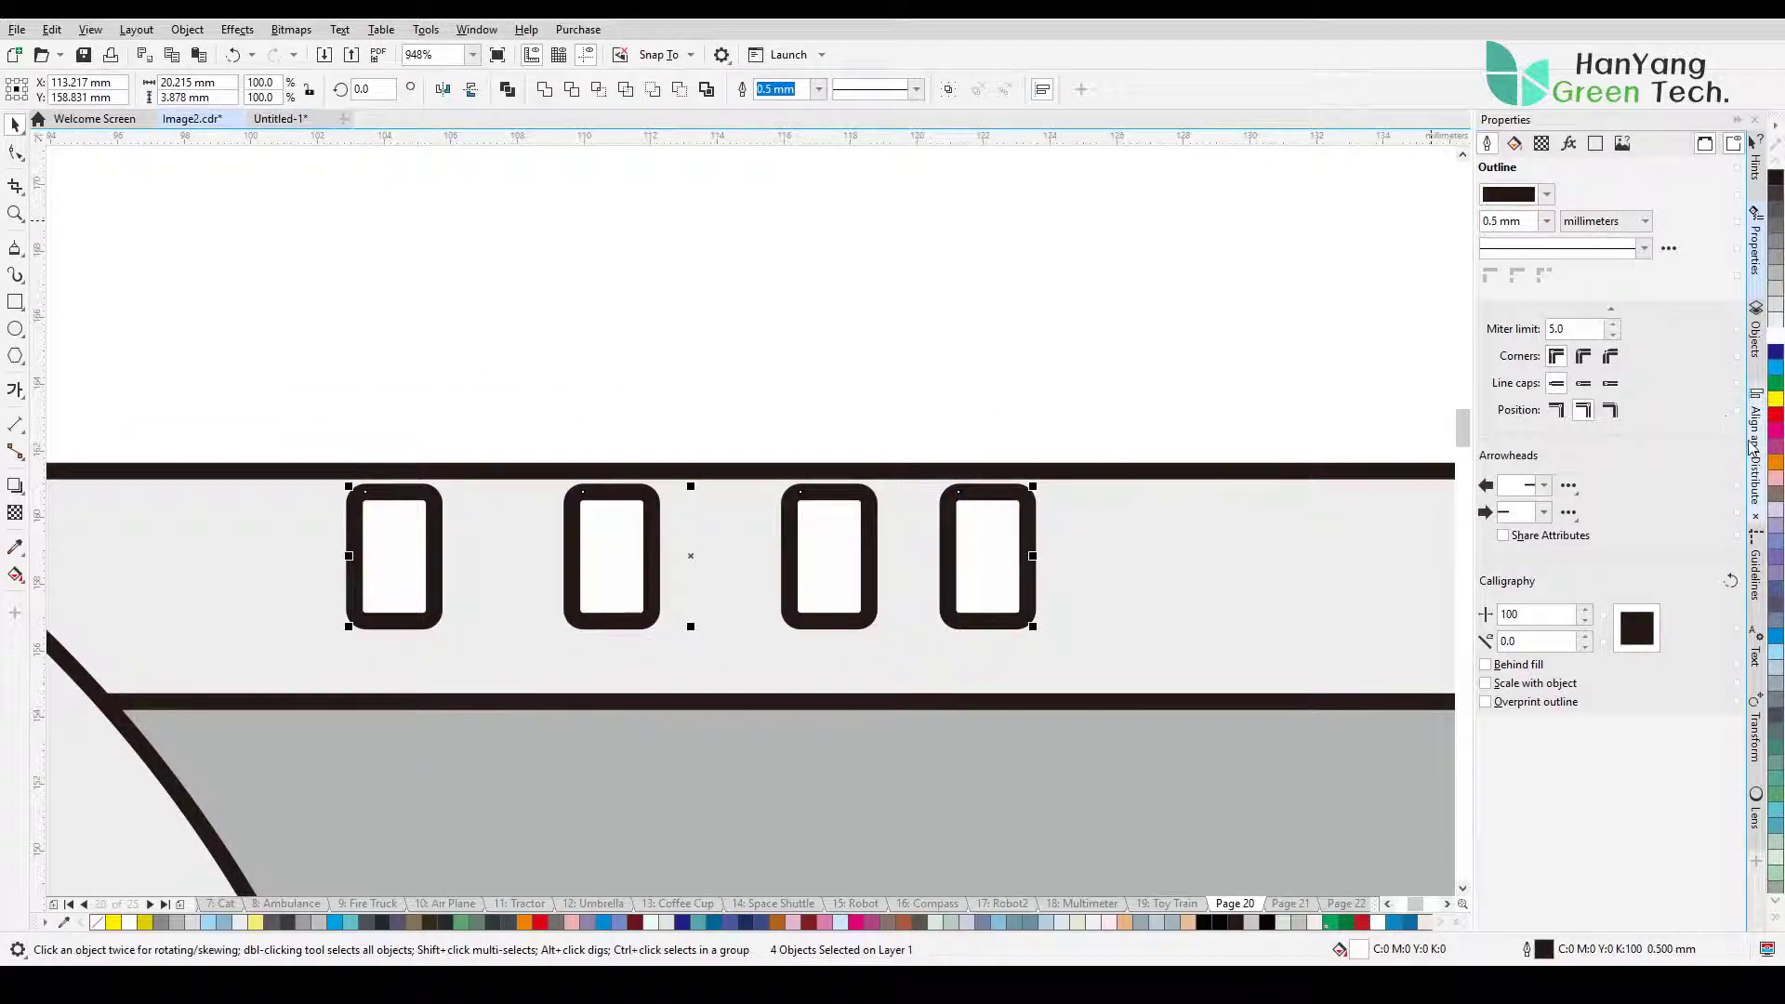
left_click(1756, 446)
left_click(1730, 167)
key("shift+F4")
key("Escape")
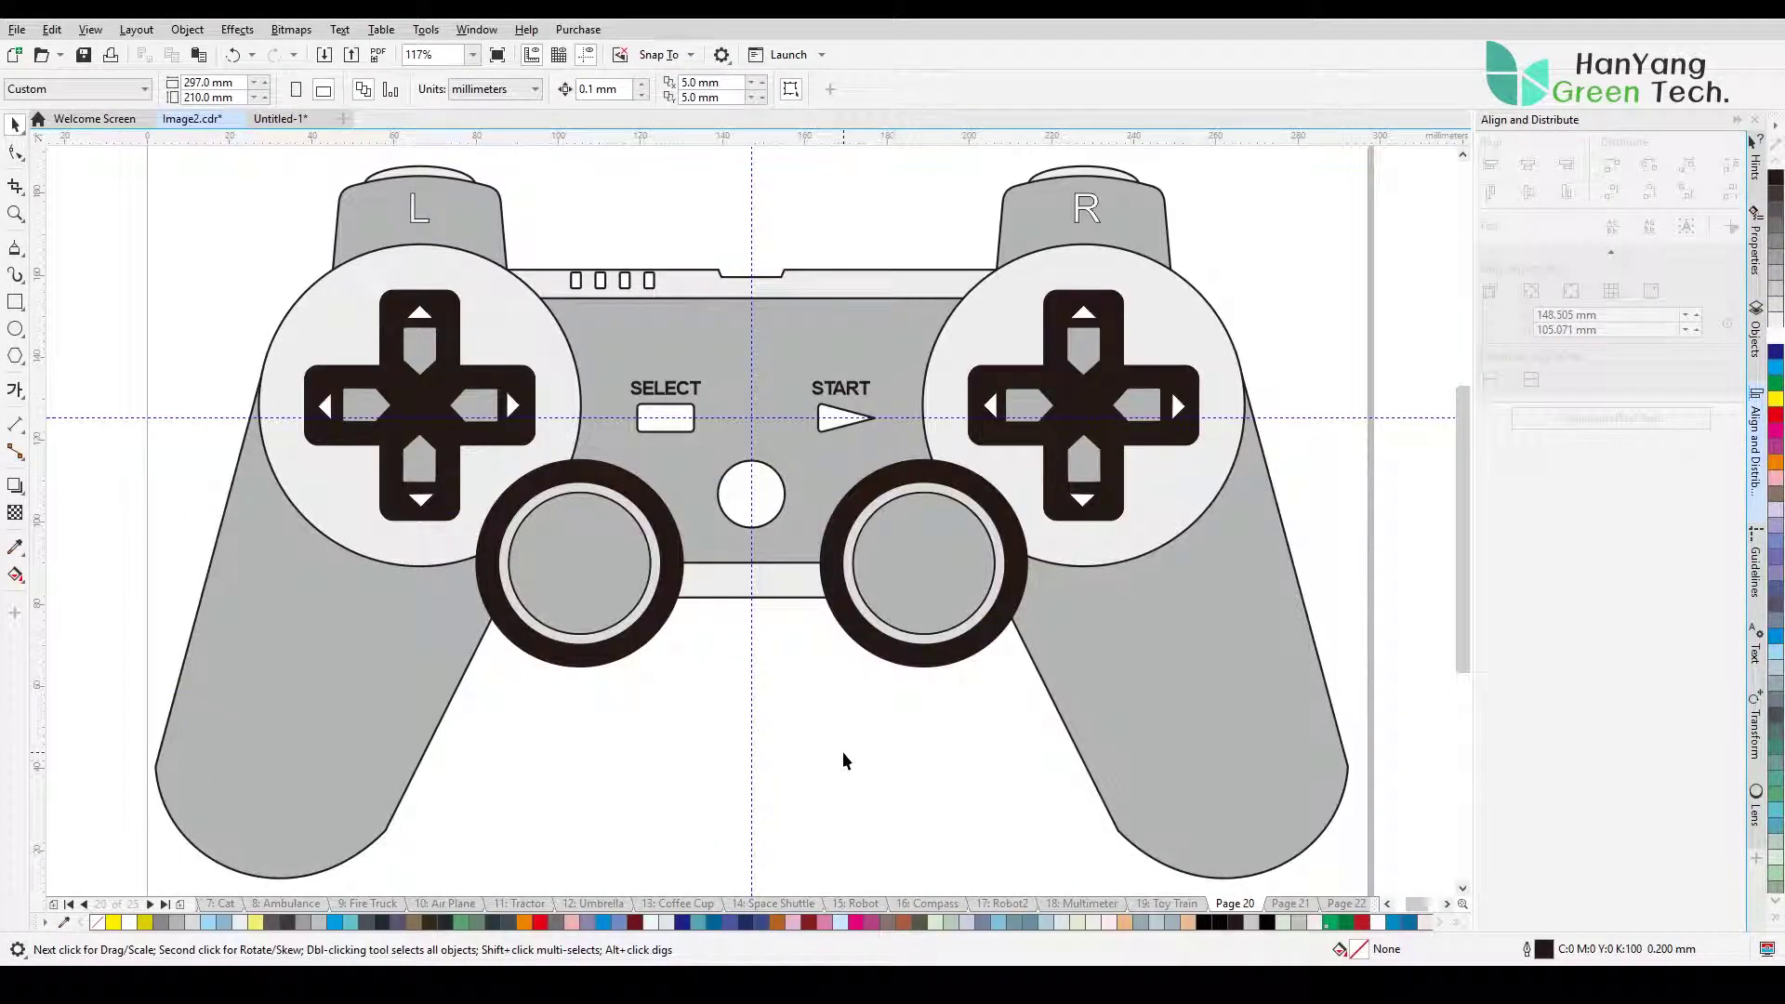
Step: Delete the white arrows and grey pentagons from the right directional pad, leaving the plain black cross
key("z")
left_click_drag(896, 251, 1247, 530)
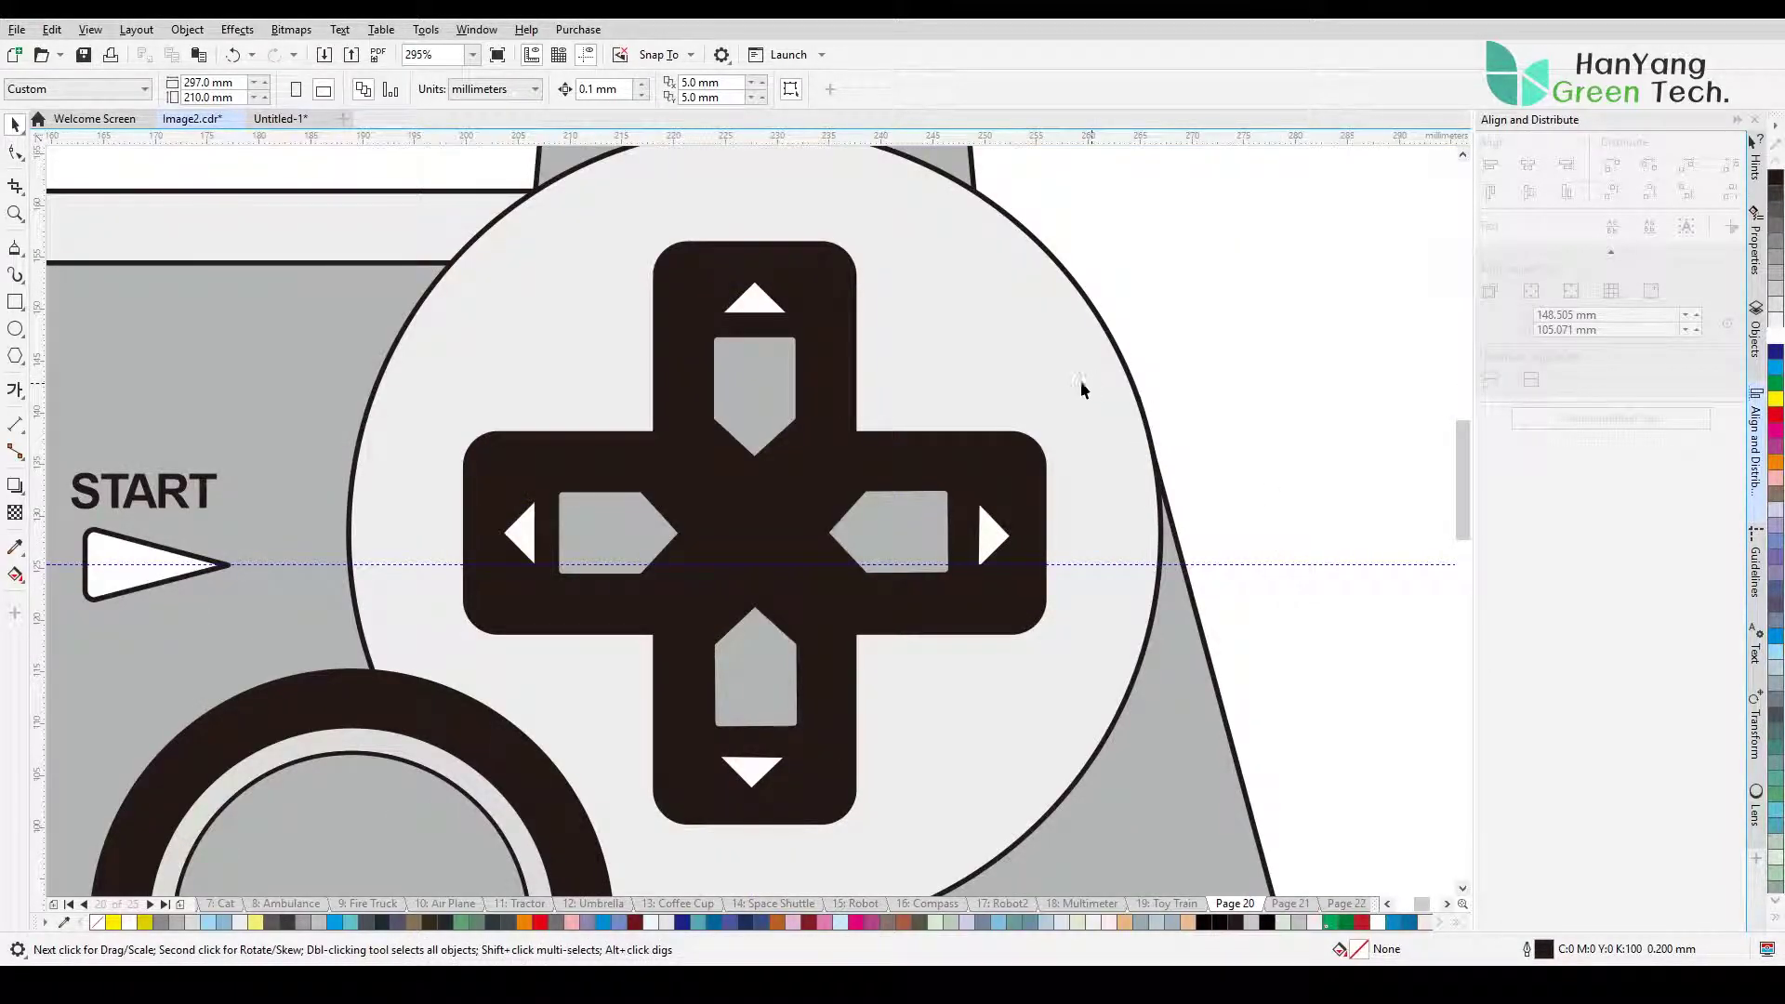
left_click(768, 391)
key("Delete")
left_click(873, 522)
key("Delete")
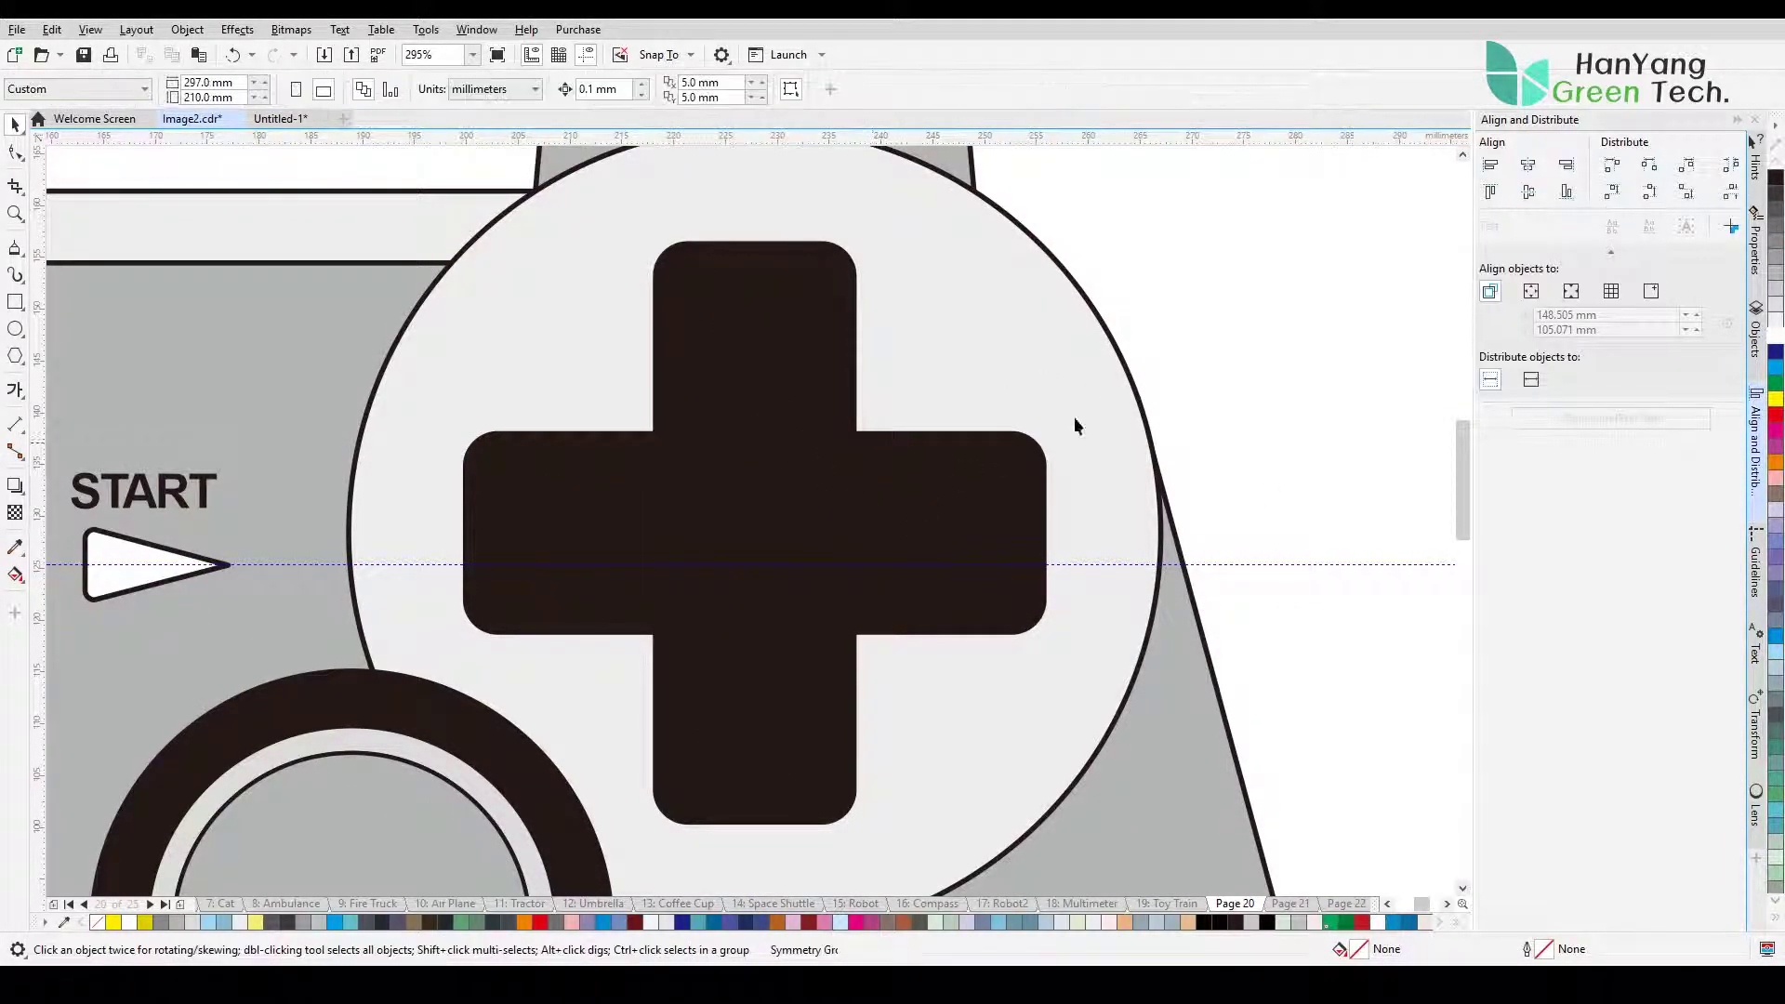
Step: Place a vertical and a horizontal guideline through the centre of the right black cross and remove the surplus guideline
left_click(15, 331)
left_click_drag(35, 406, 754, 243)
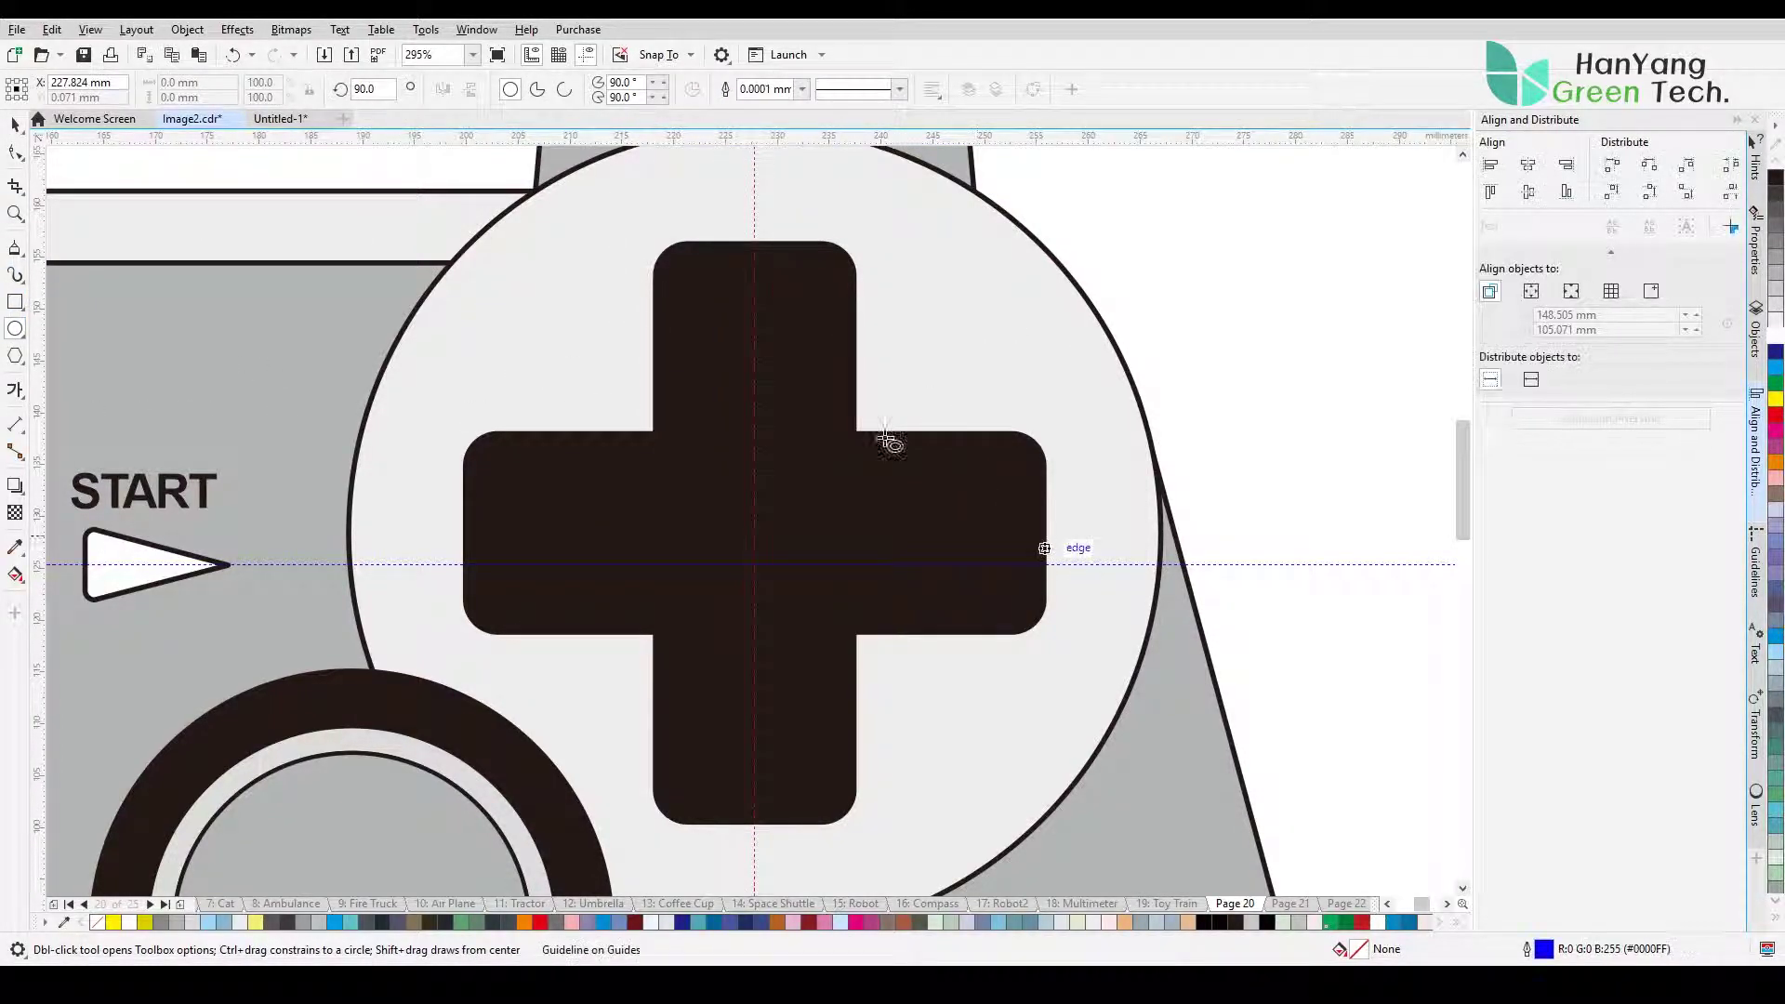
left_click_drag(1088, 565, 1047, 536)
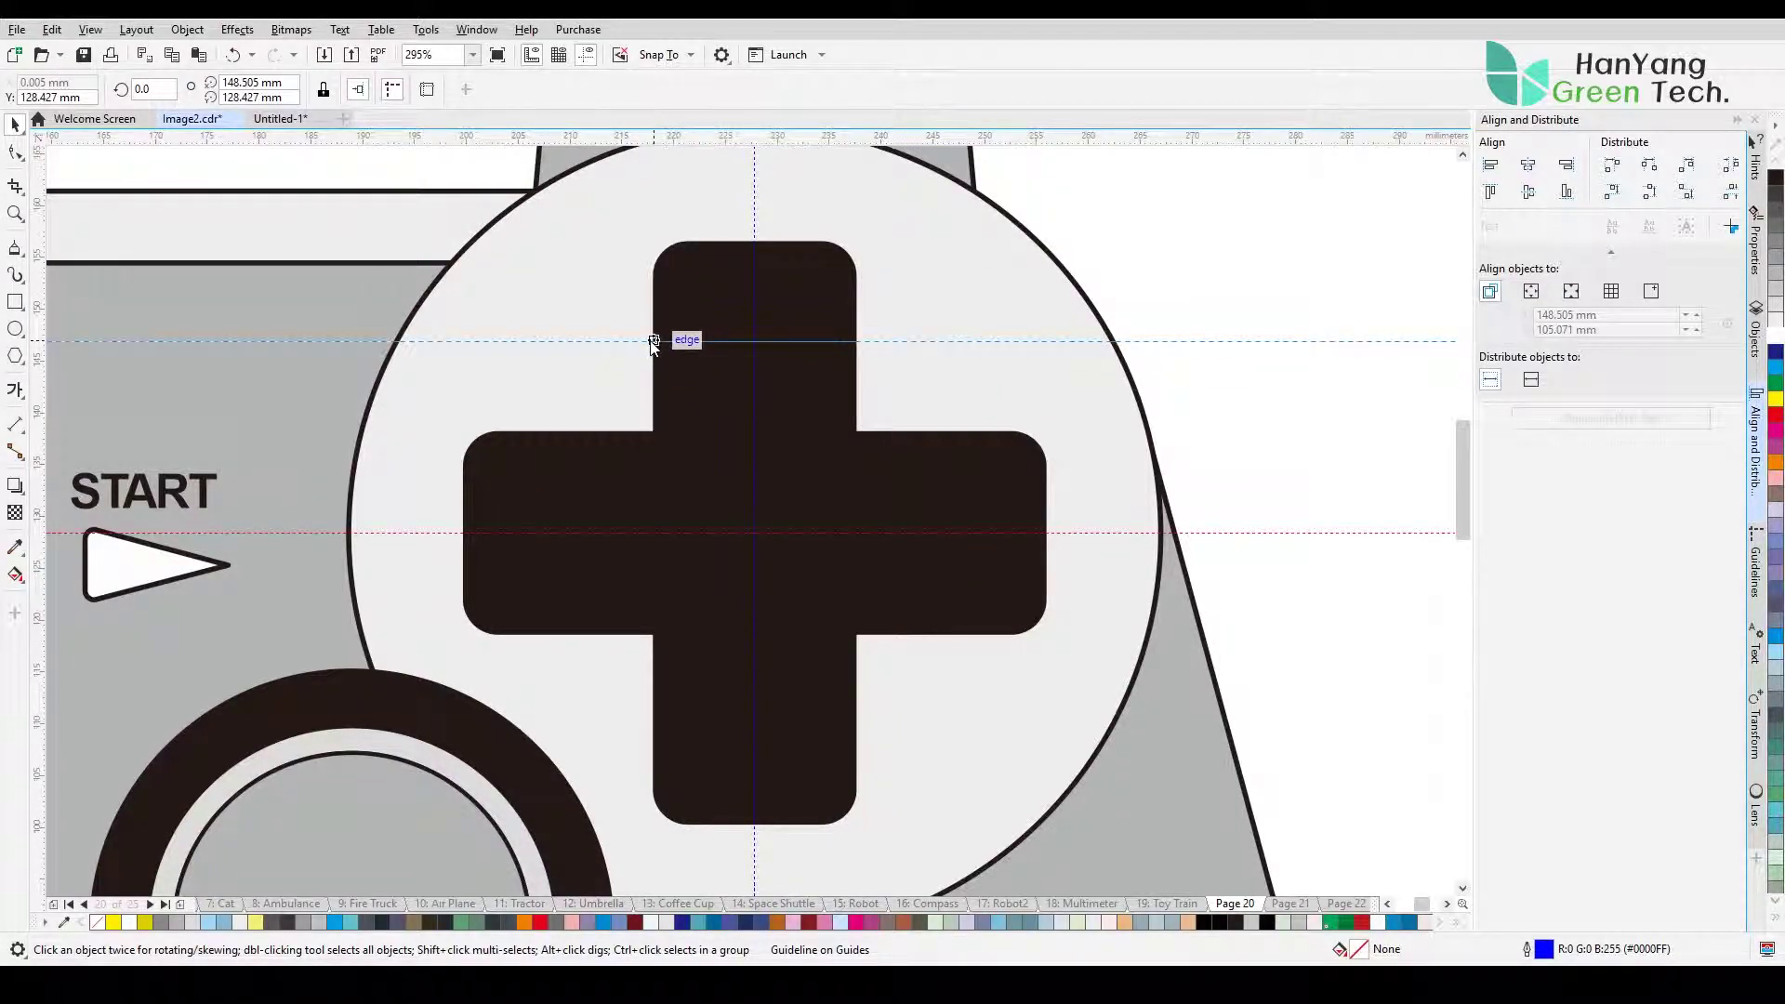
key("Delete")
Step: Draw a white circle about 14.1 mm across on the vertical guideline in the cross's upper arm and nudge it up 0.5 mm
left_click(15, 328)
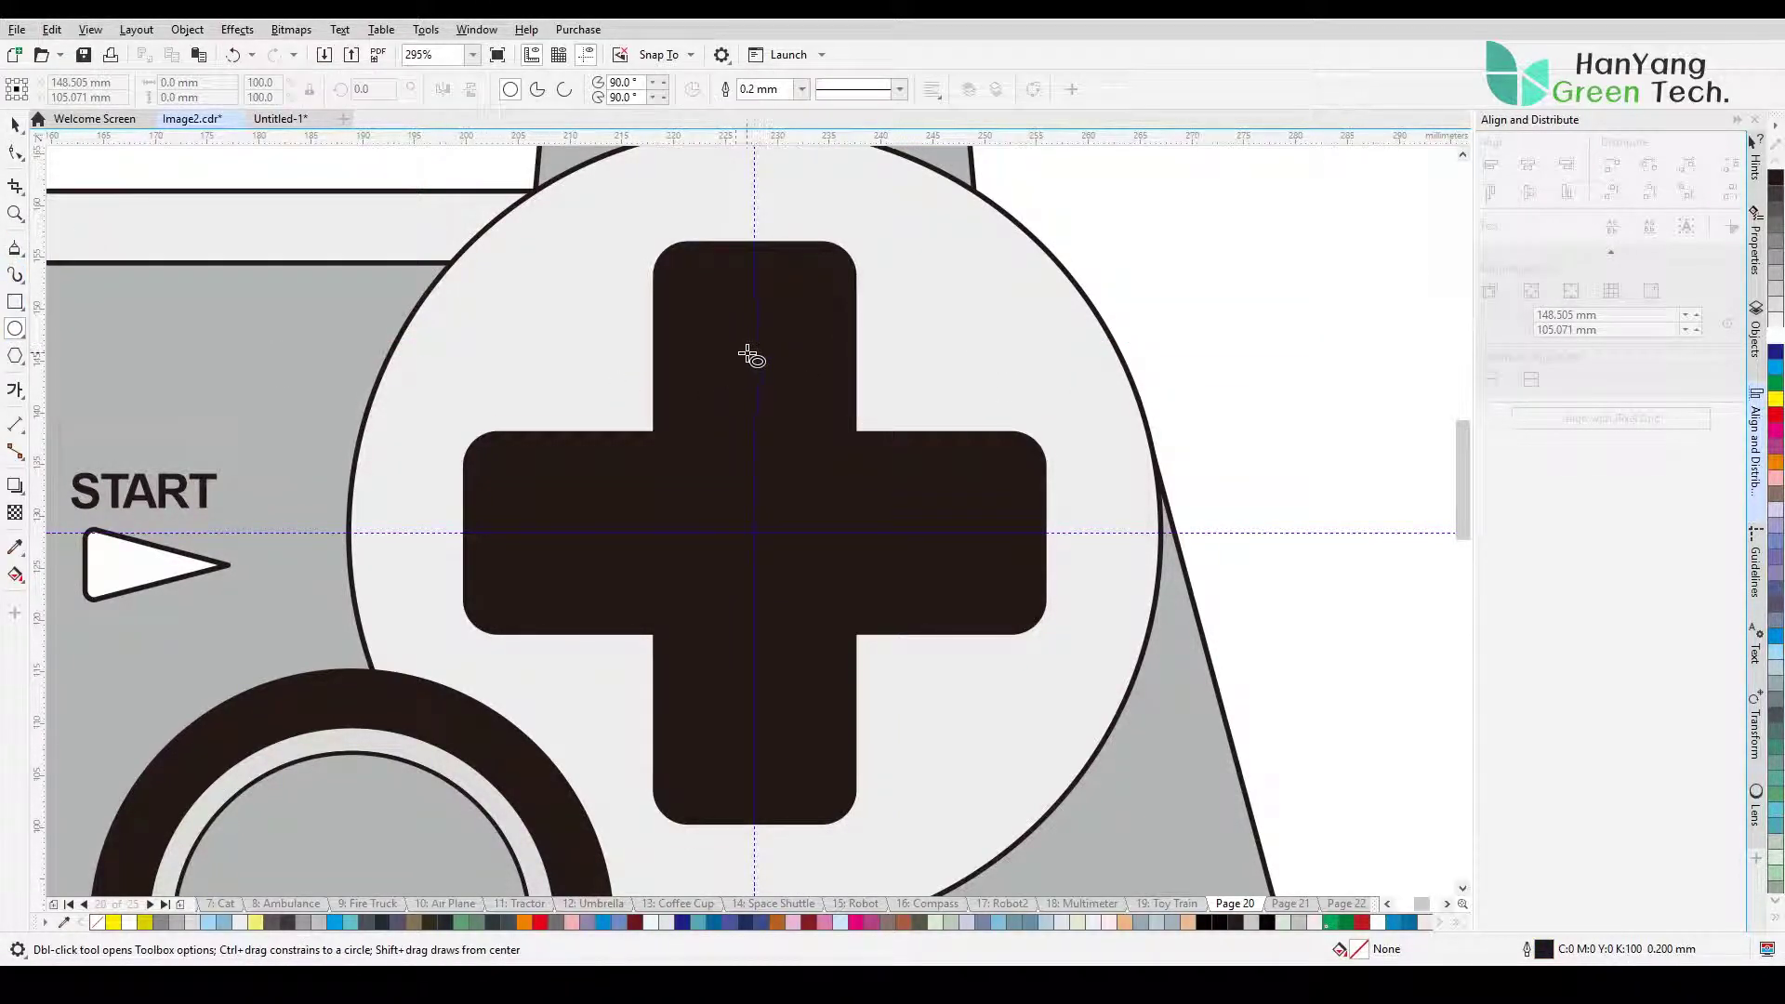
left_click_drag(754, 345, 834, 267)
left_click(1776, 341)
key("space")
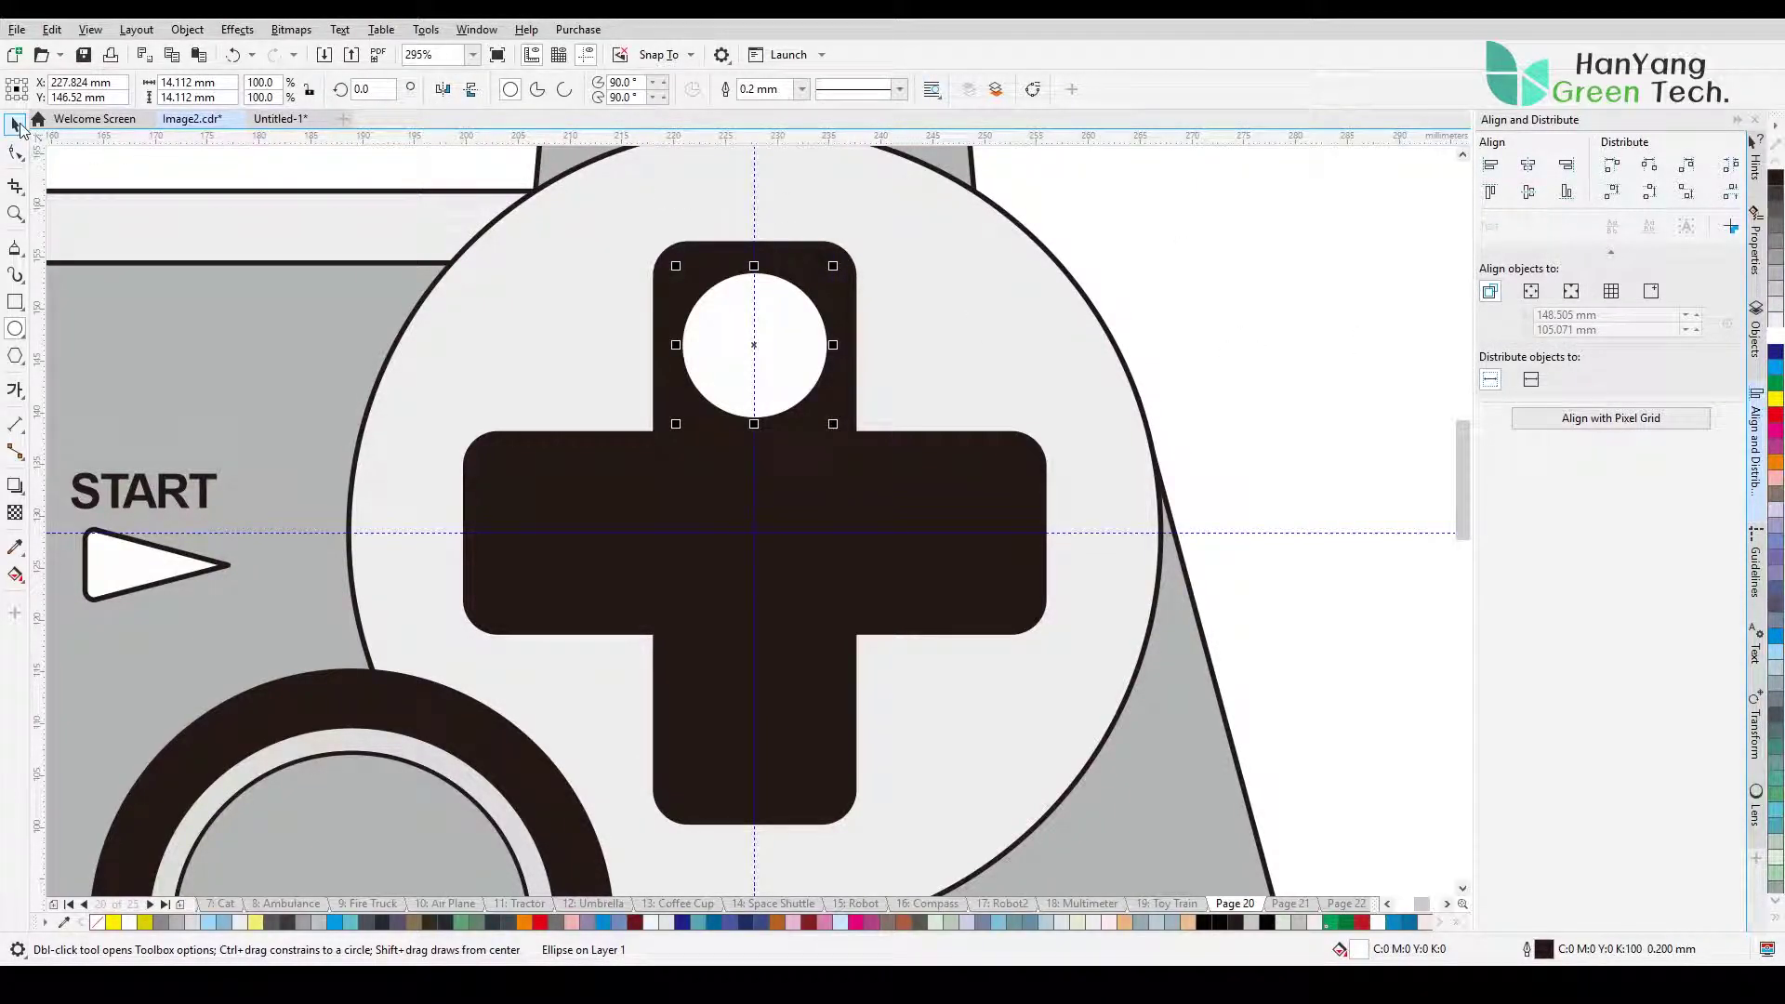
key("Up")
key("Up")
key("Up")
key("Up")
key("Up")
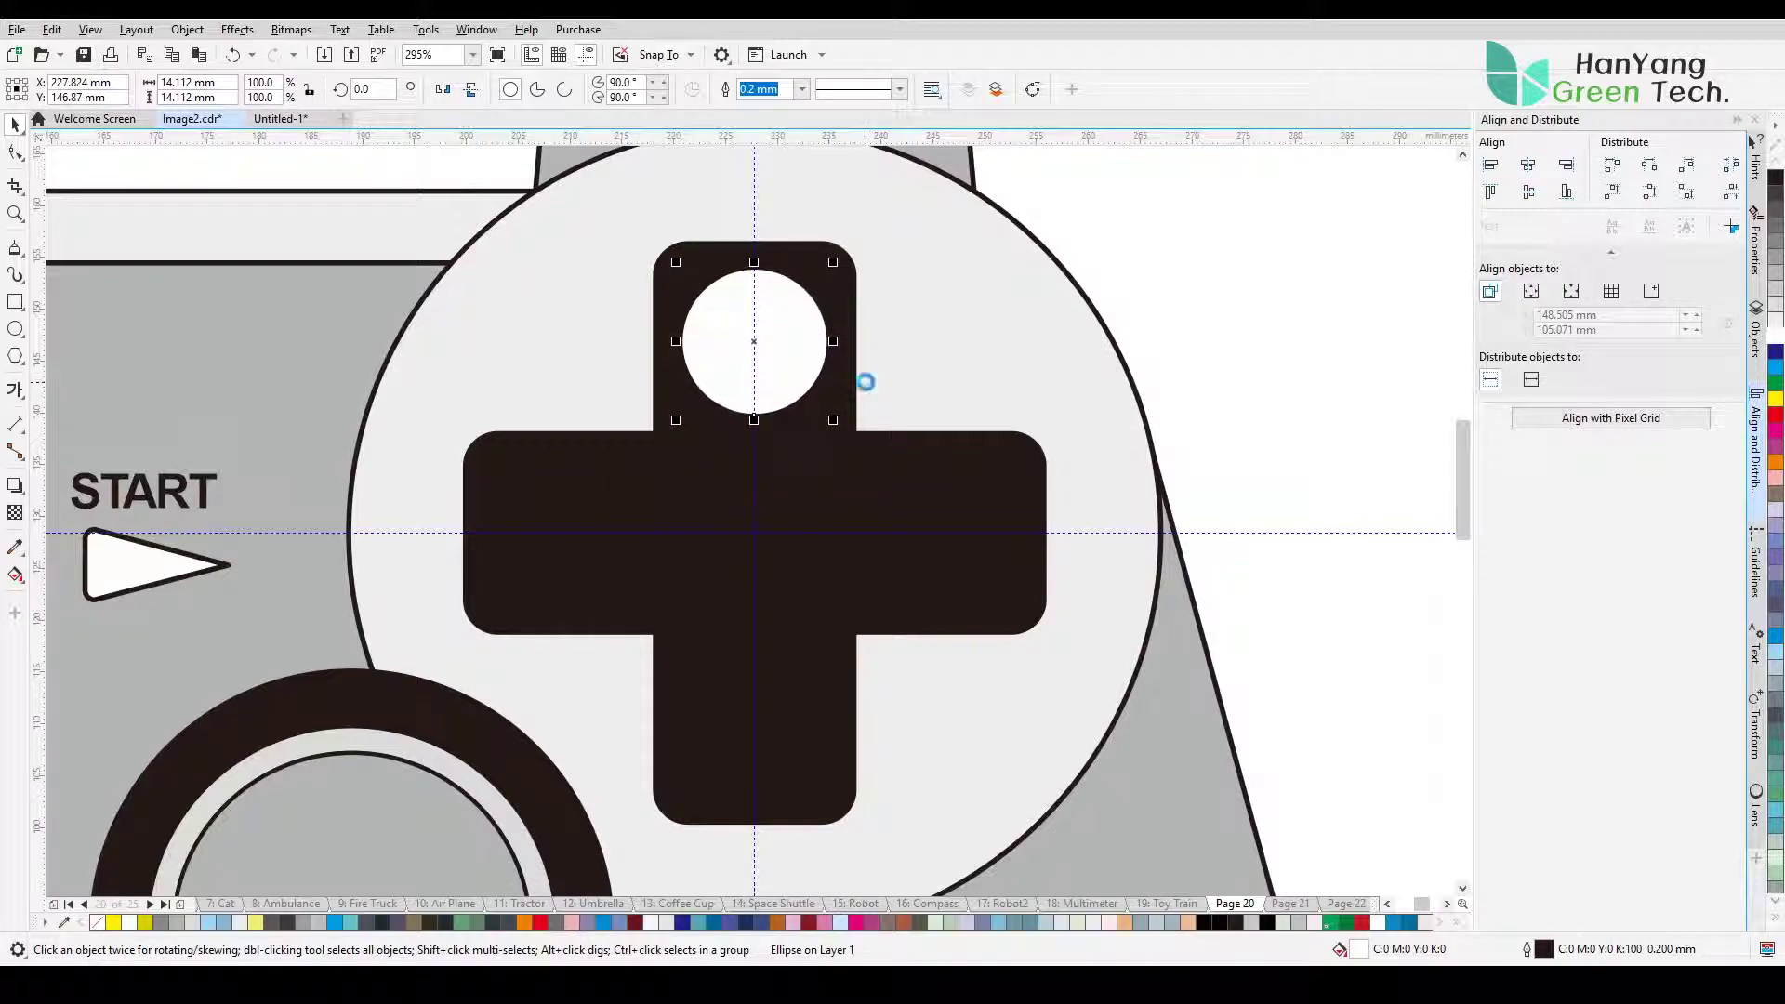
left_click(1261, 361)
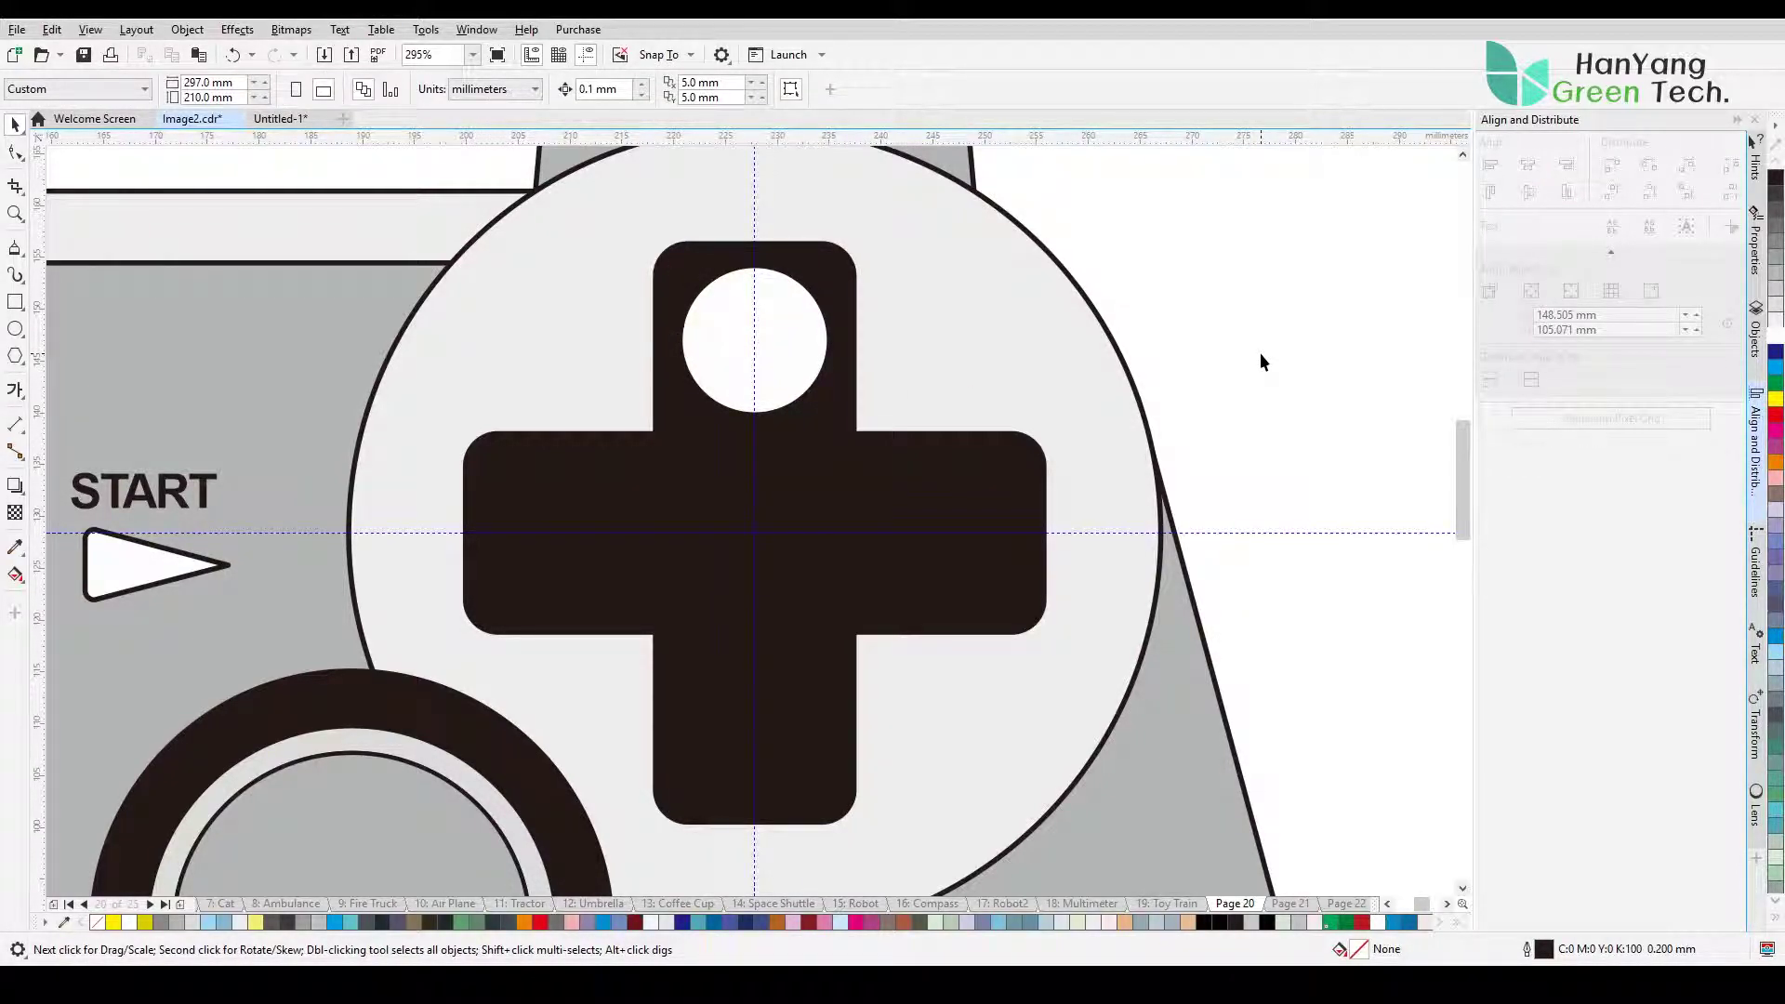
Step: Set the circle's rotation centre at the cross's centre and rotate it by 90° with 4 copies to fill all arms
left_click(795, 366)
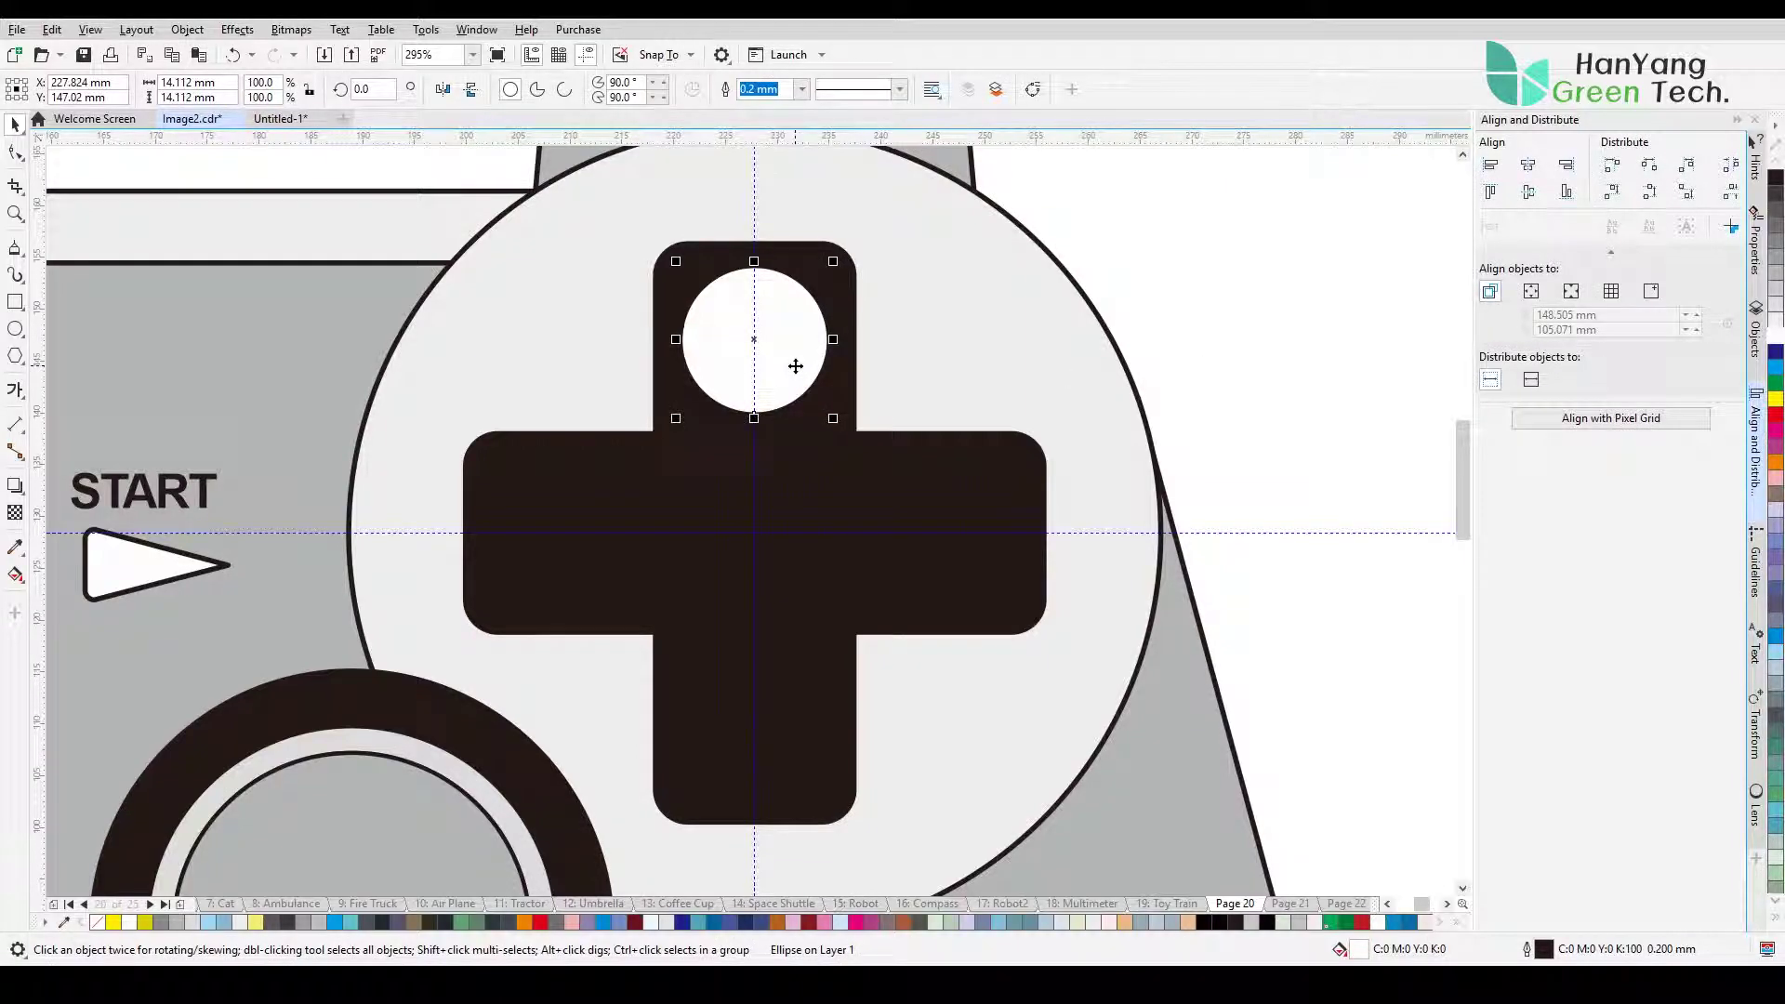
left_click(753, 342)
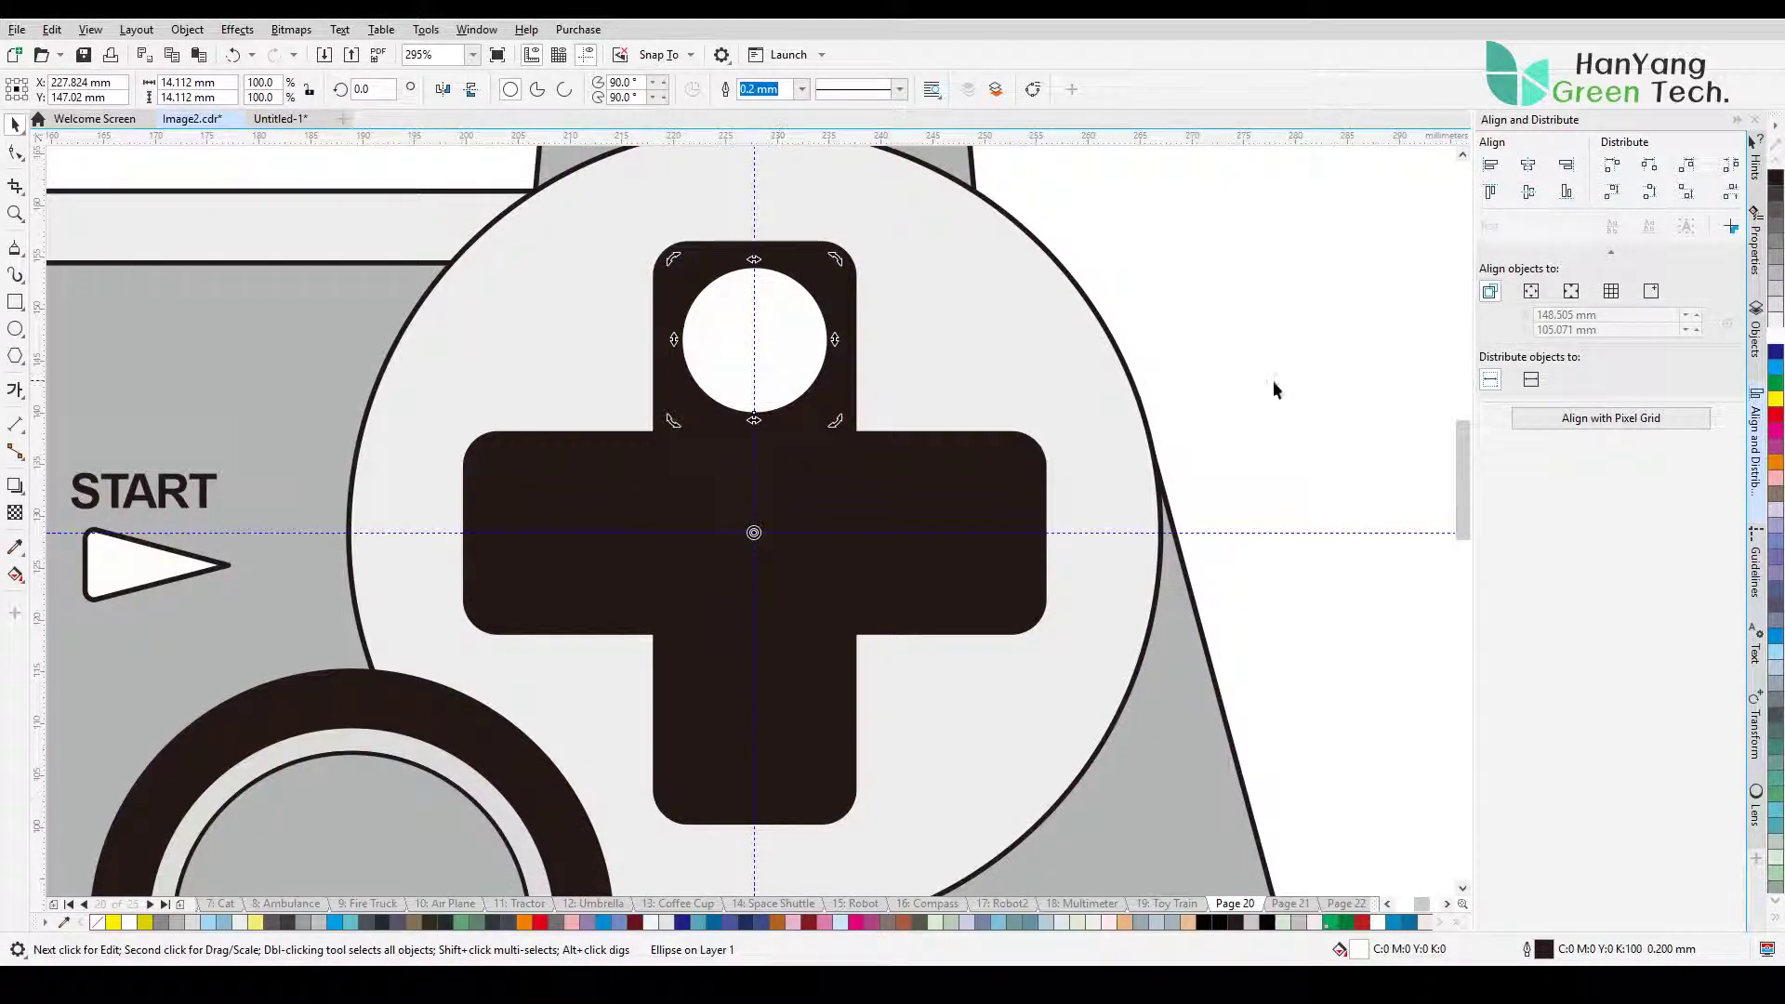
left_click(1756, 726)
left_click_drag(1592, 369, 1515, 375)
type("4")
key("Return")
left_click(1351, 305)
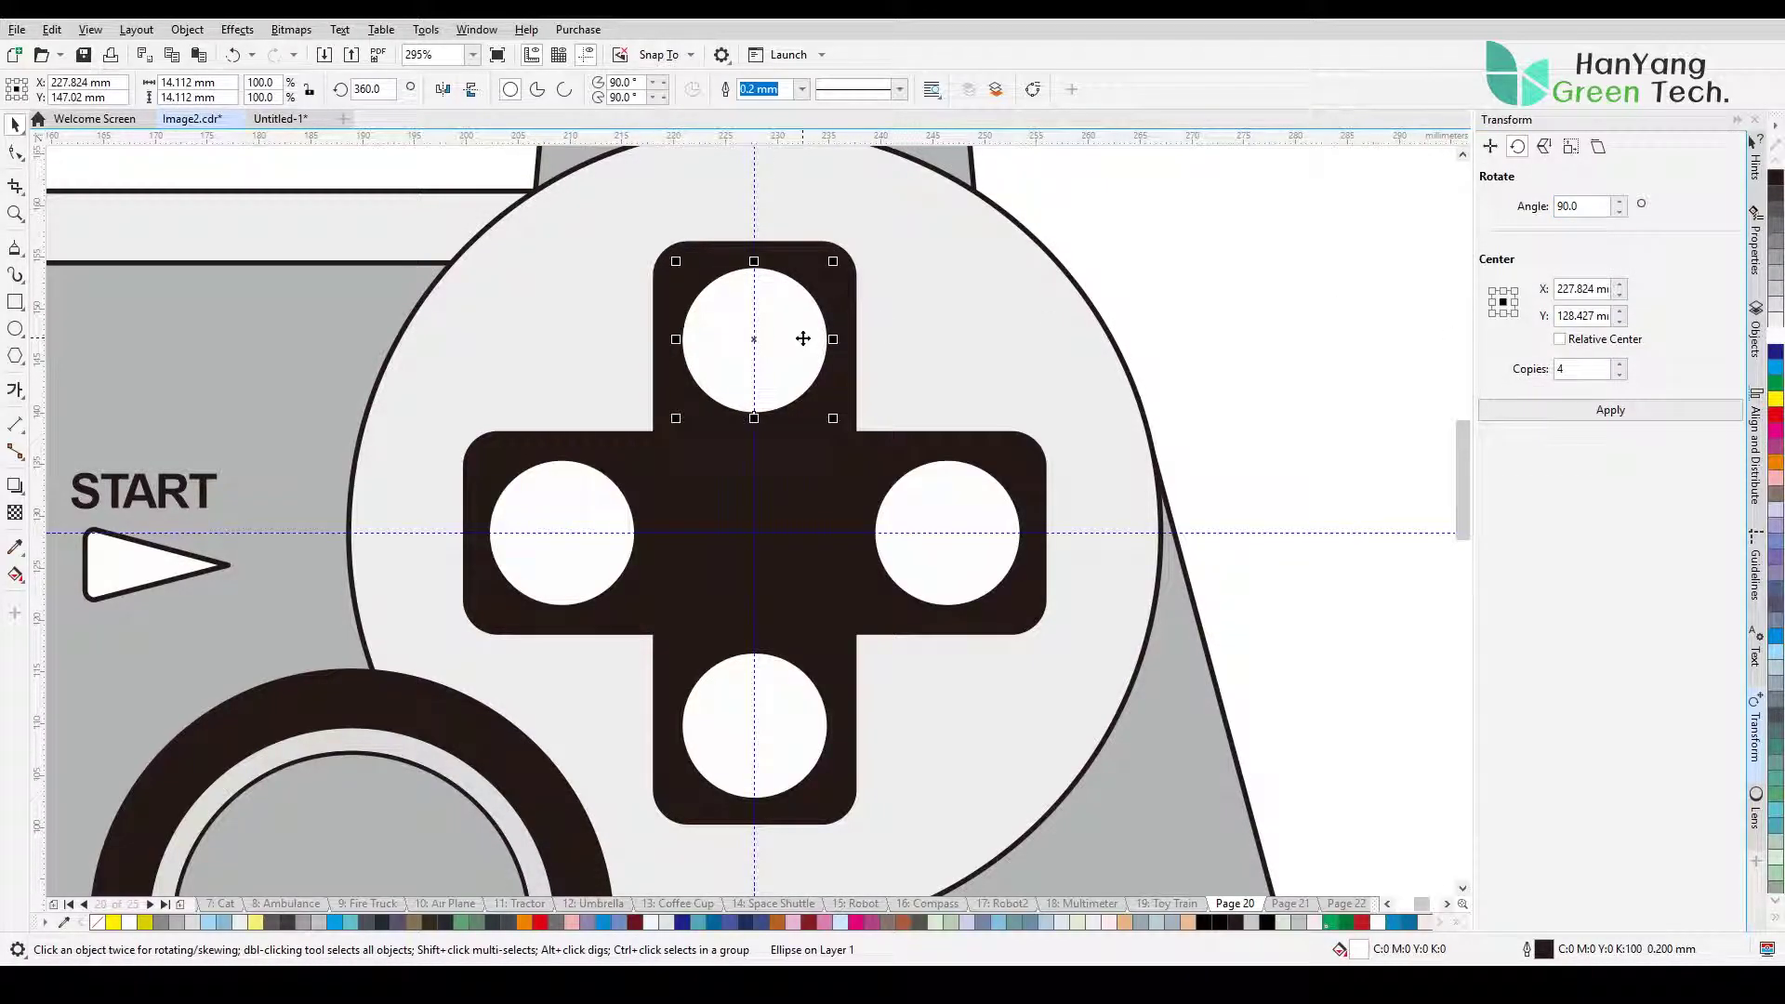
Step: Fill the circle in the cross's lower arm with 40% black
left_click(783, 691)
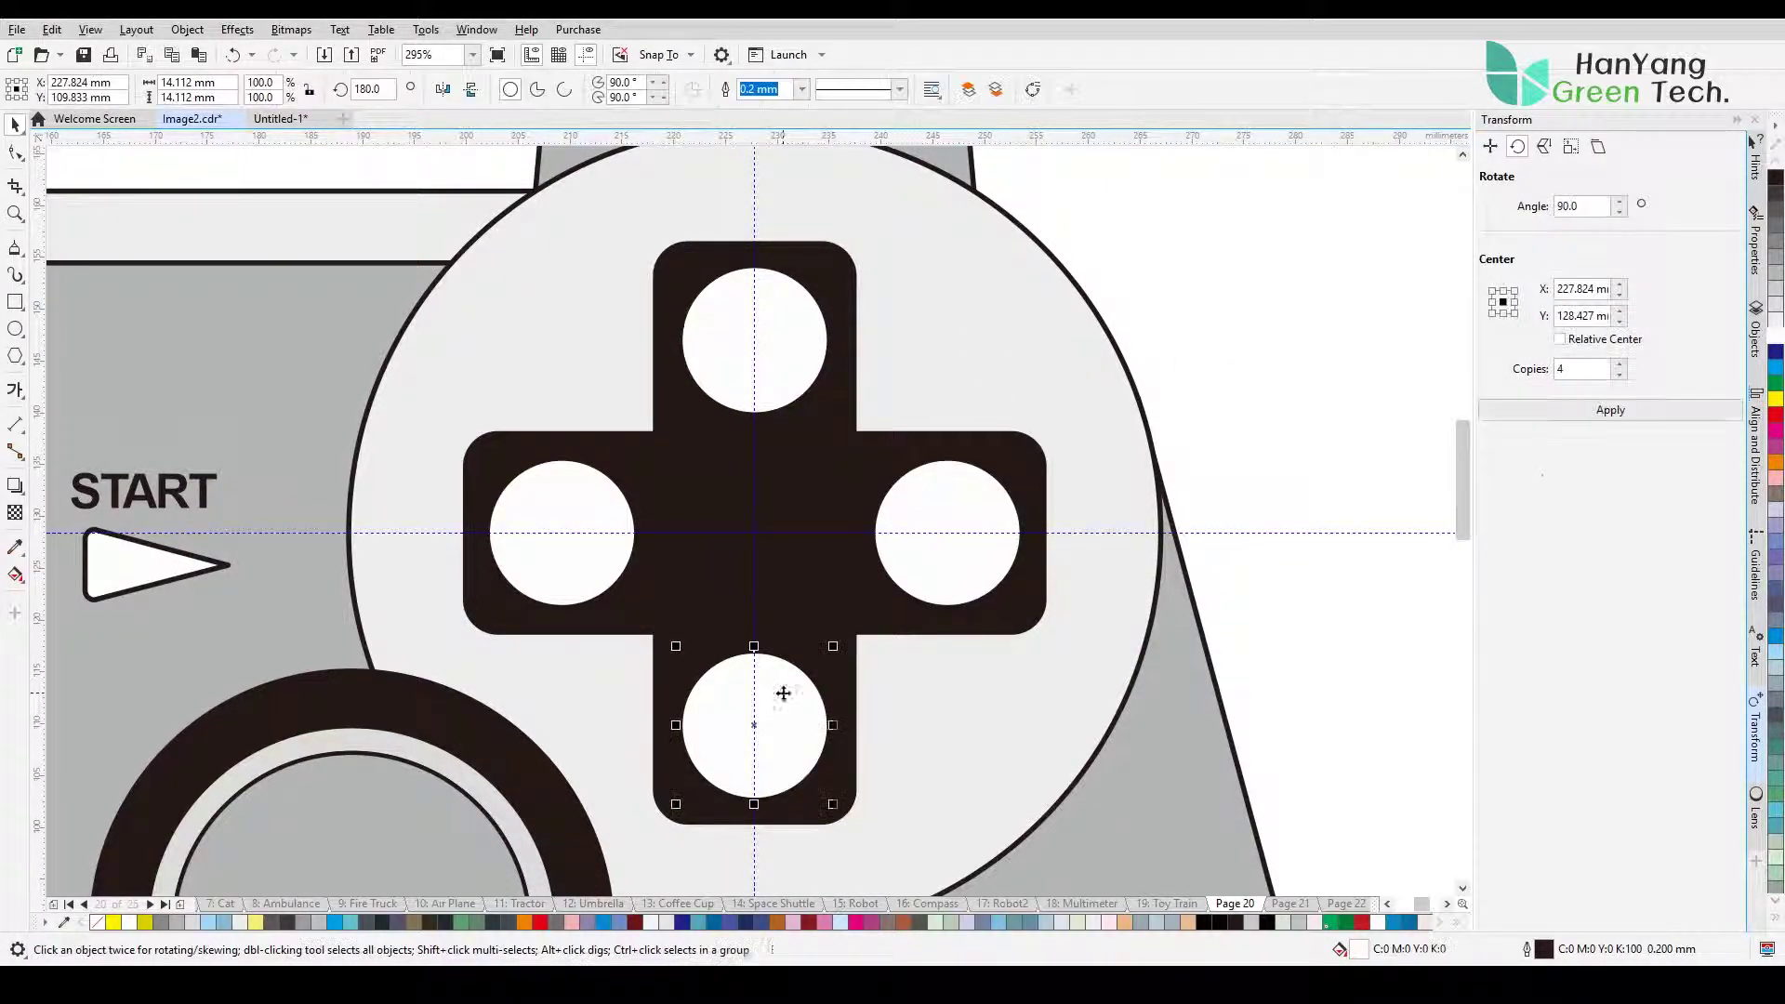
left_click(1777, 300)
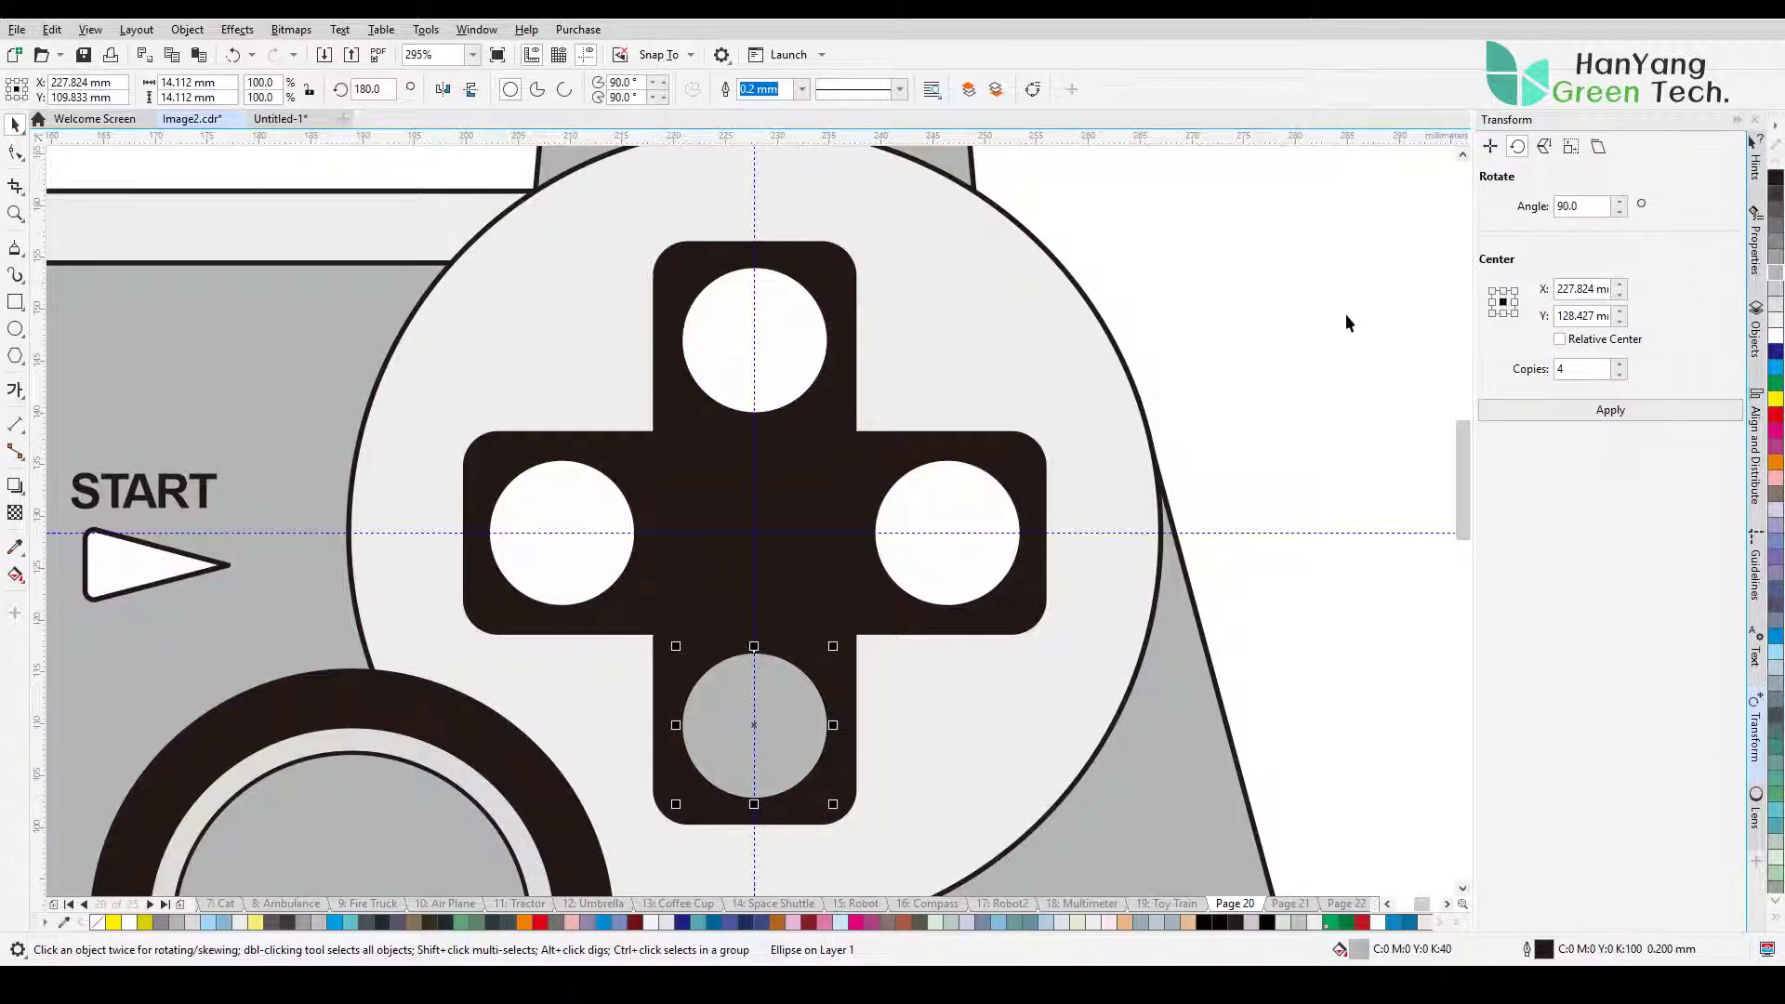
left_click(1346, 316)
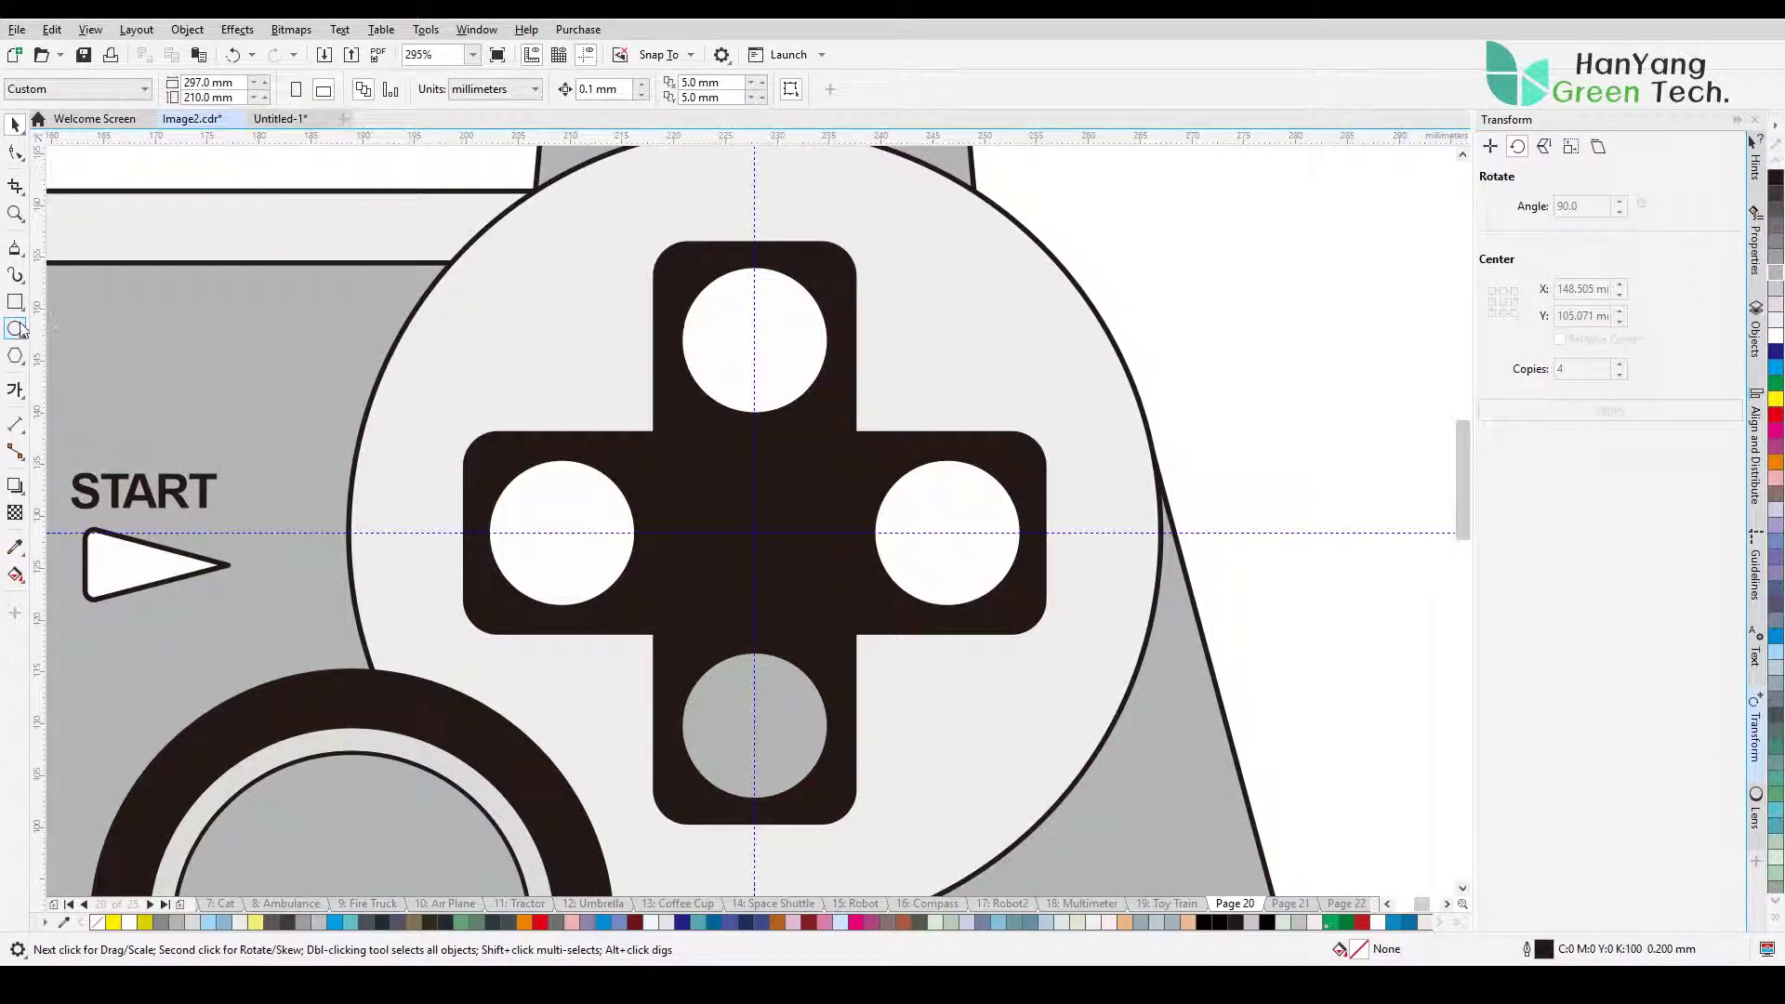
Step: Draw a three-sided polygon about 8.8 by 7.6 mm inside the upper white circle and fill it with 40% black
left_click(15, 356)
left_click_drag(750, 306, 808, 355)
key("space")
left_click_drag(755, 293, 755, 328)
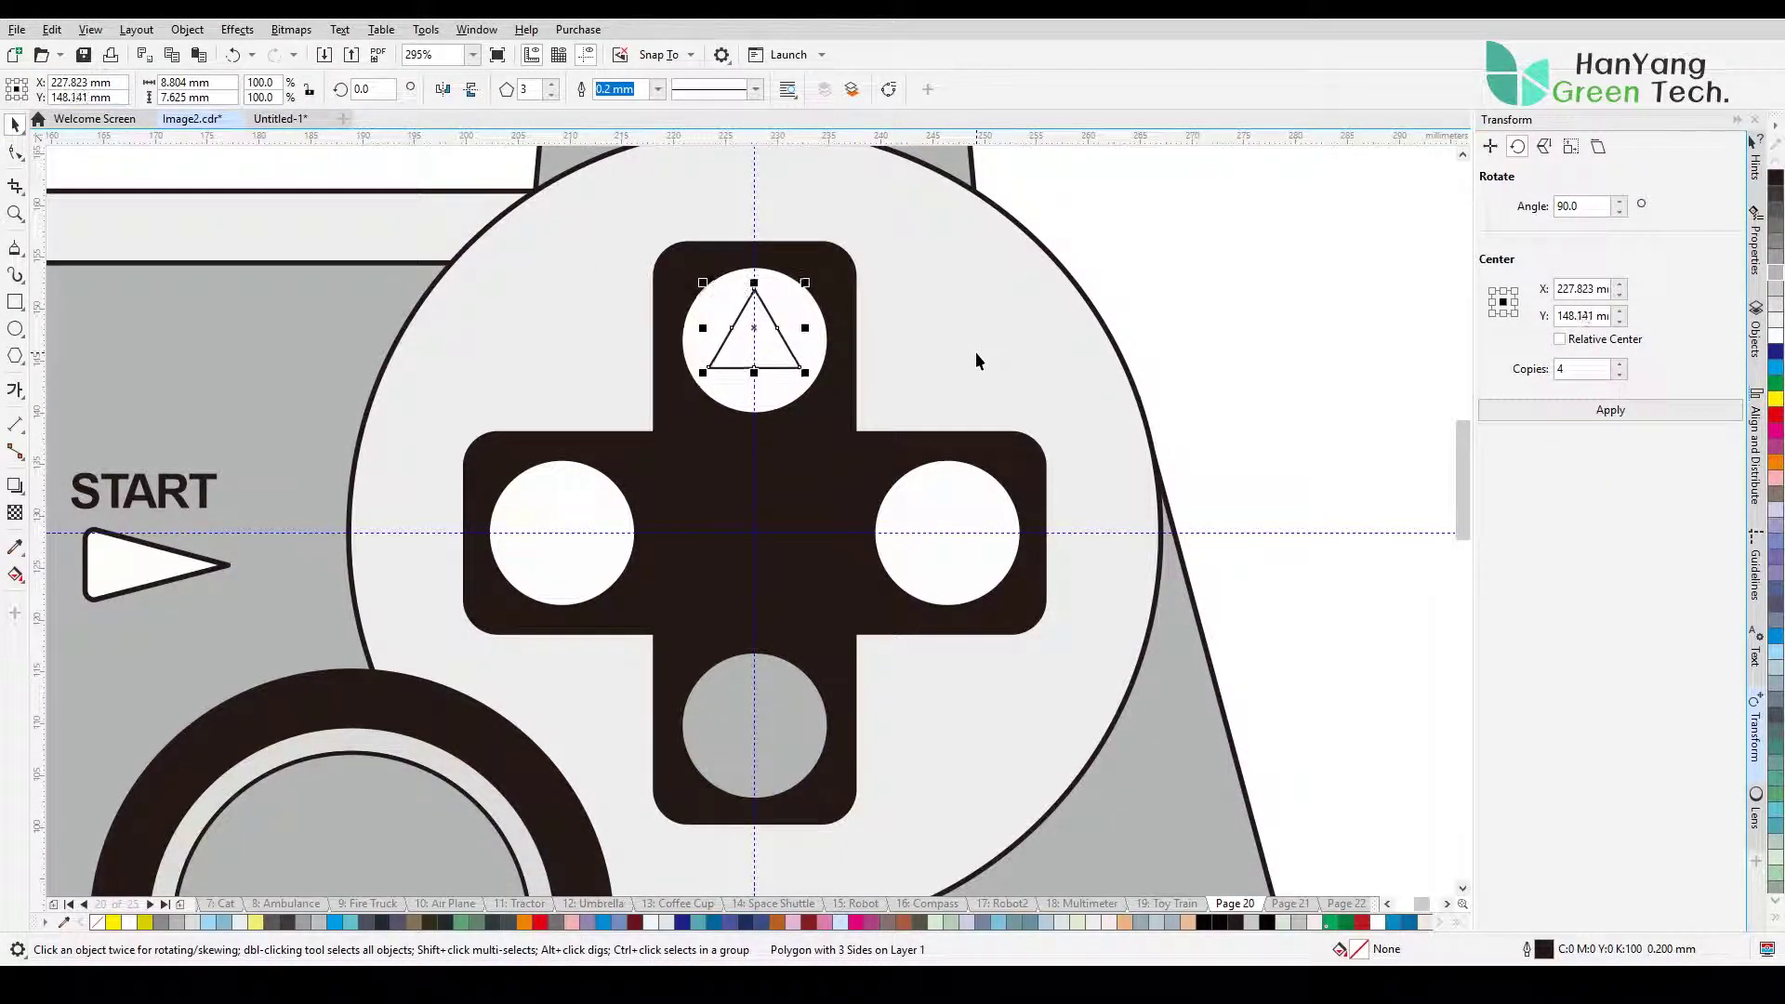
scroll(803, 328, "up", 2)
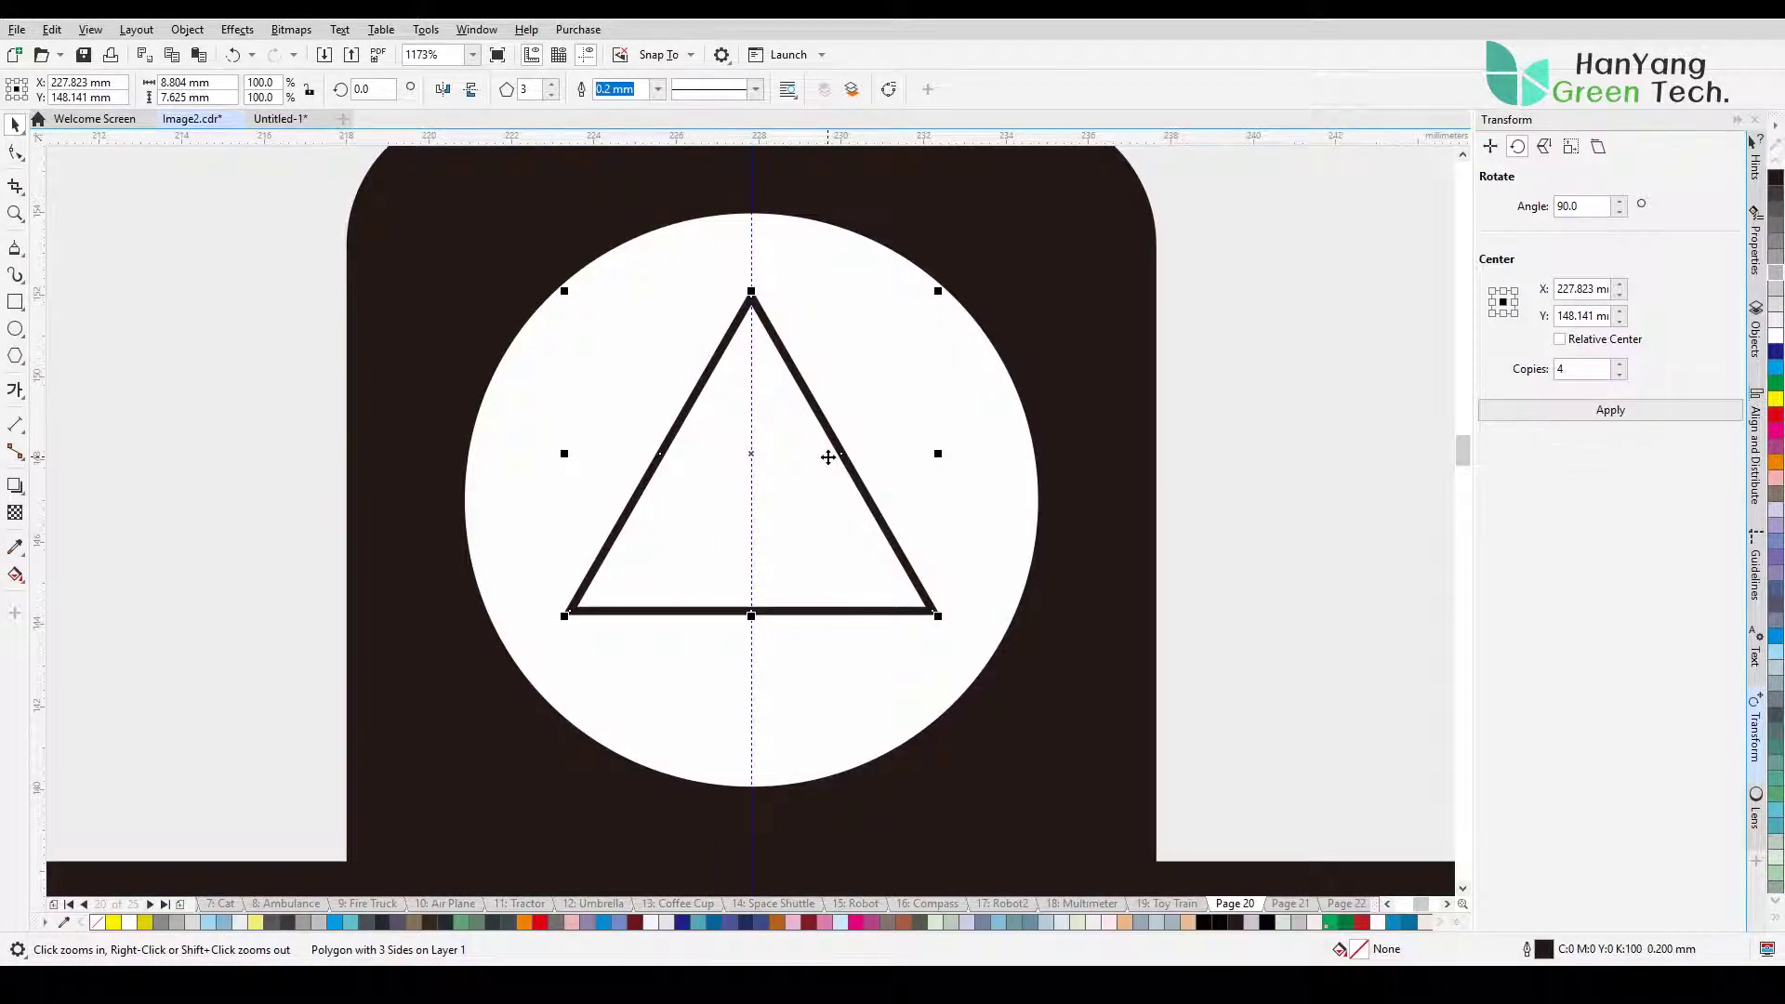
left_click(1775, 268)
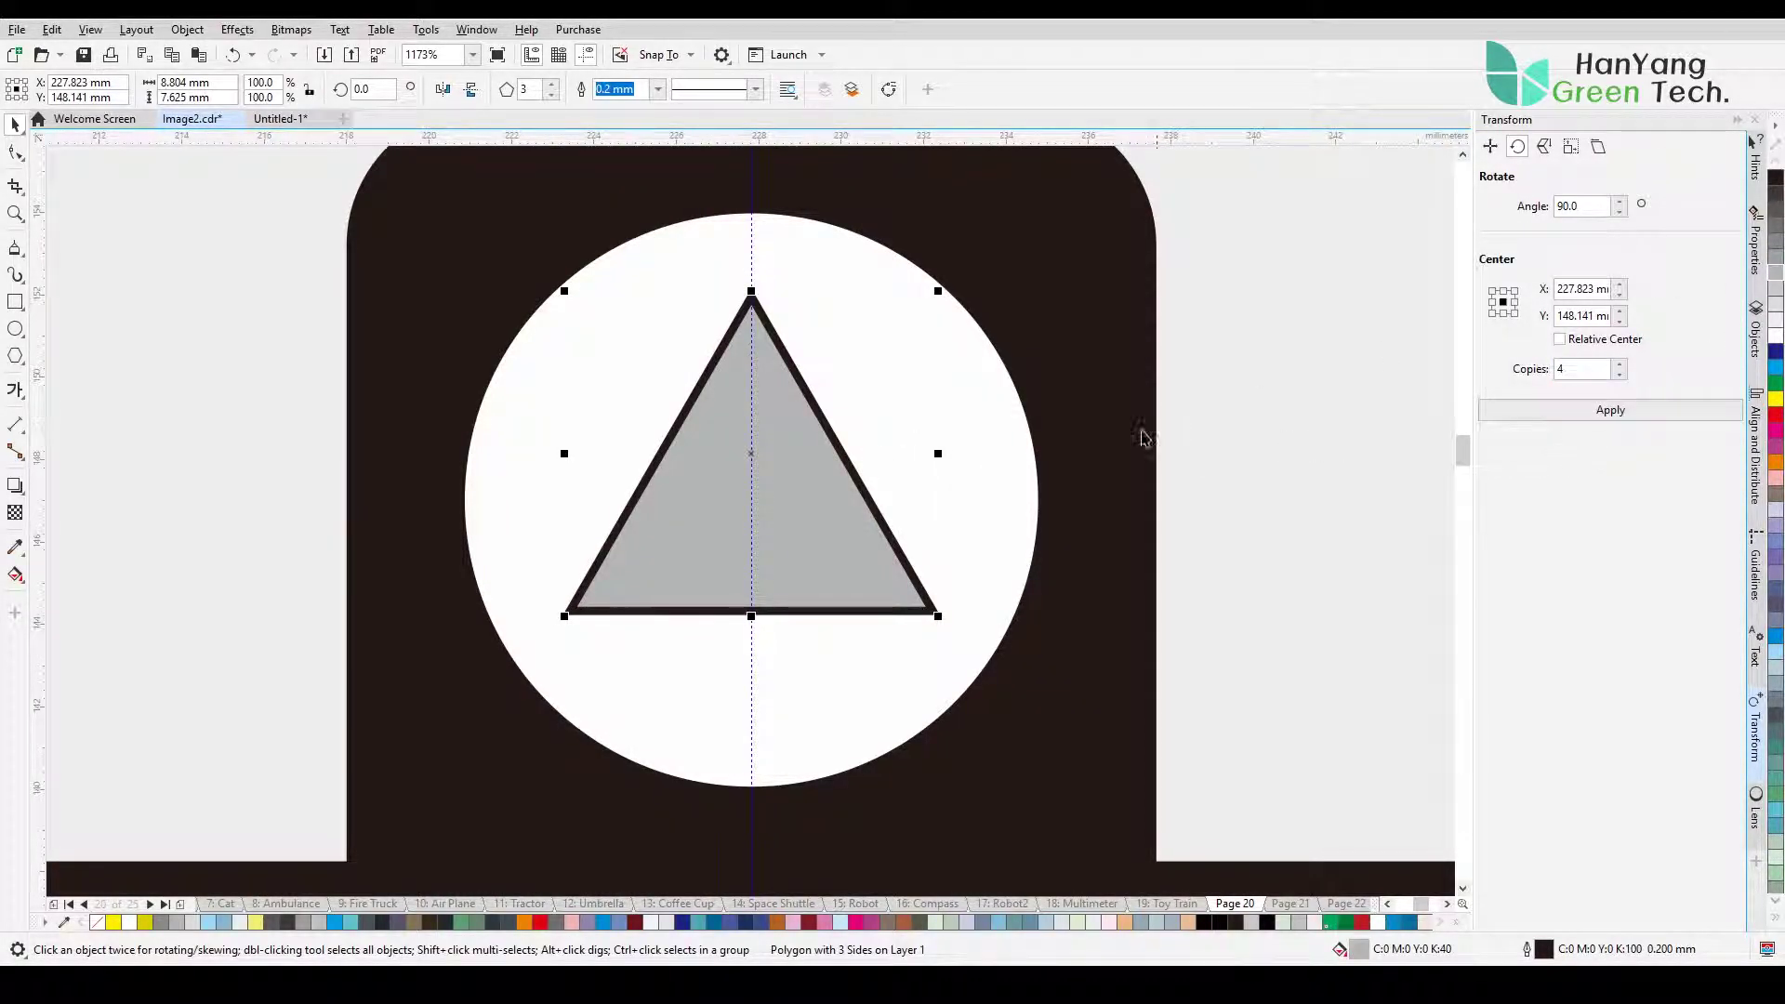
Step: Align the triangle to the centre of its white circle, raise it slightly and give it a darker grey fill
left_click(1000, 465, "shift")
left_click(1755, 446)
left_click(1528, 165)
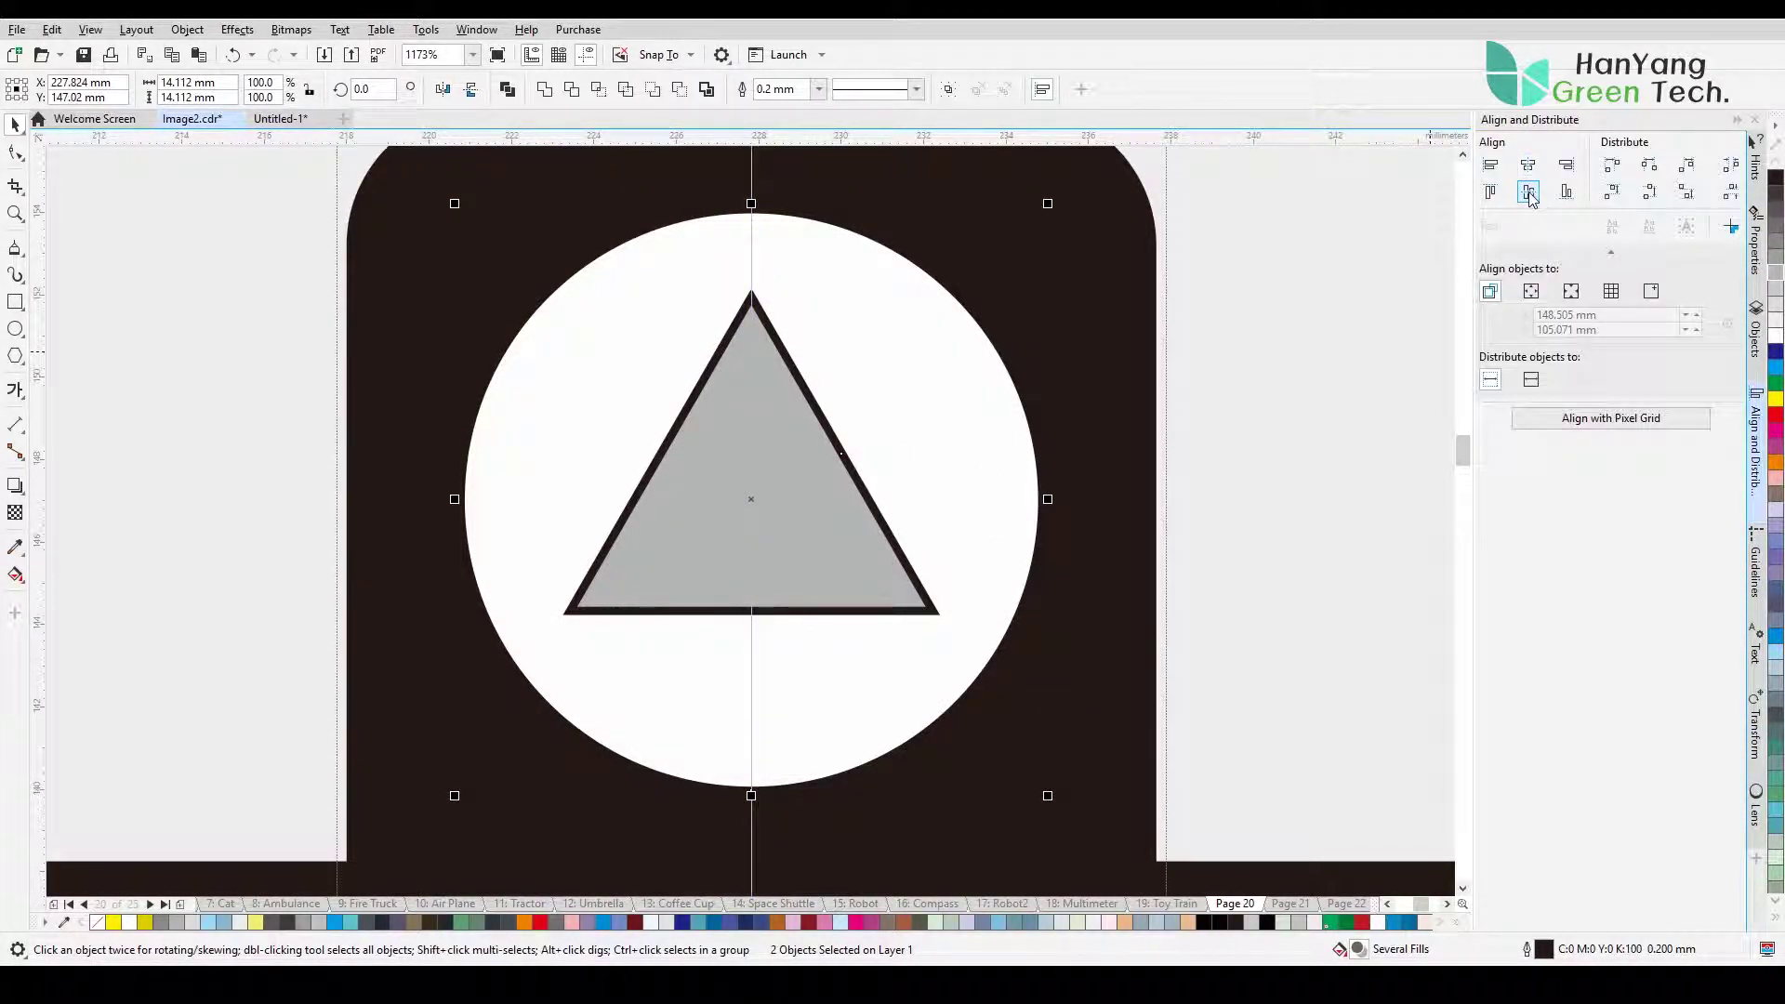
left_click(1529, 192)
left_click(806, 509)
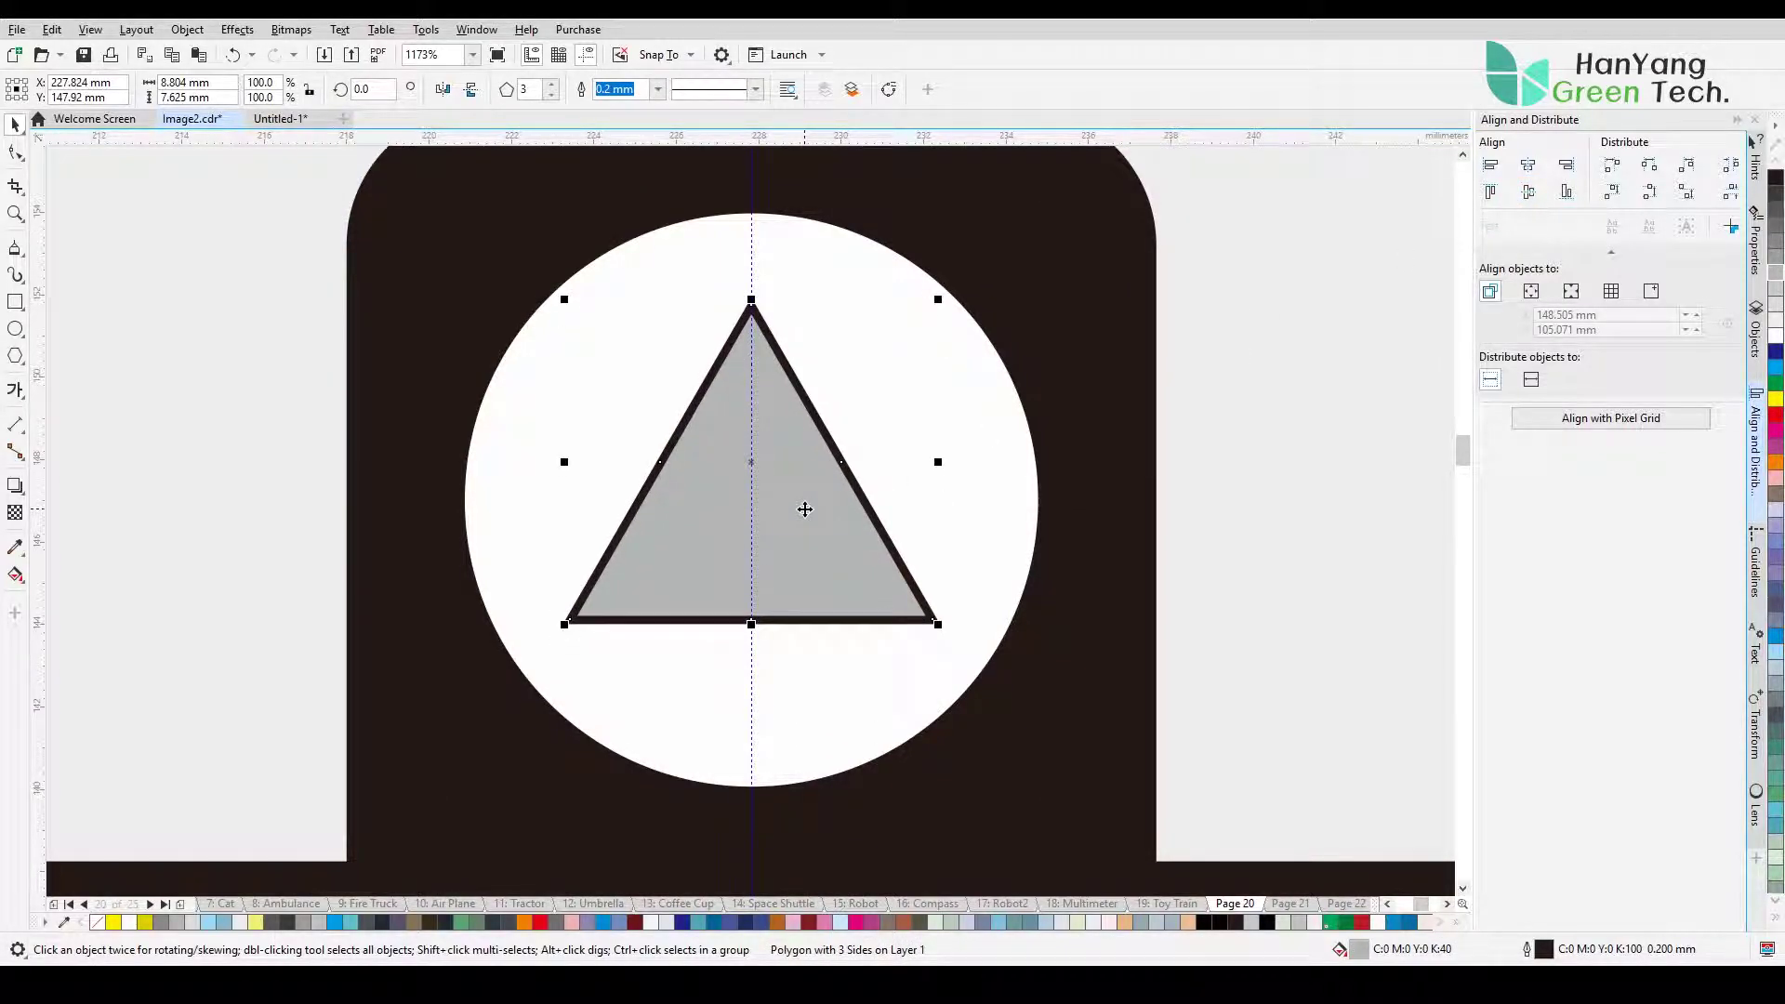
key("F4")
left_click(1306, 345)
Step: Fill the circle in the cross's lower arm with the same darker grey as the triangle
key("F2")
left_click_drag(927, 289, 1255, 535)
left_click(780, 744)
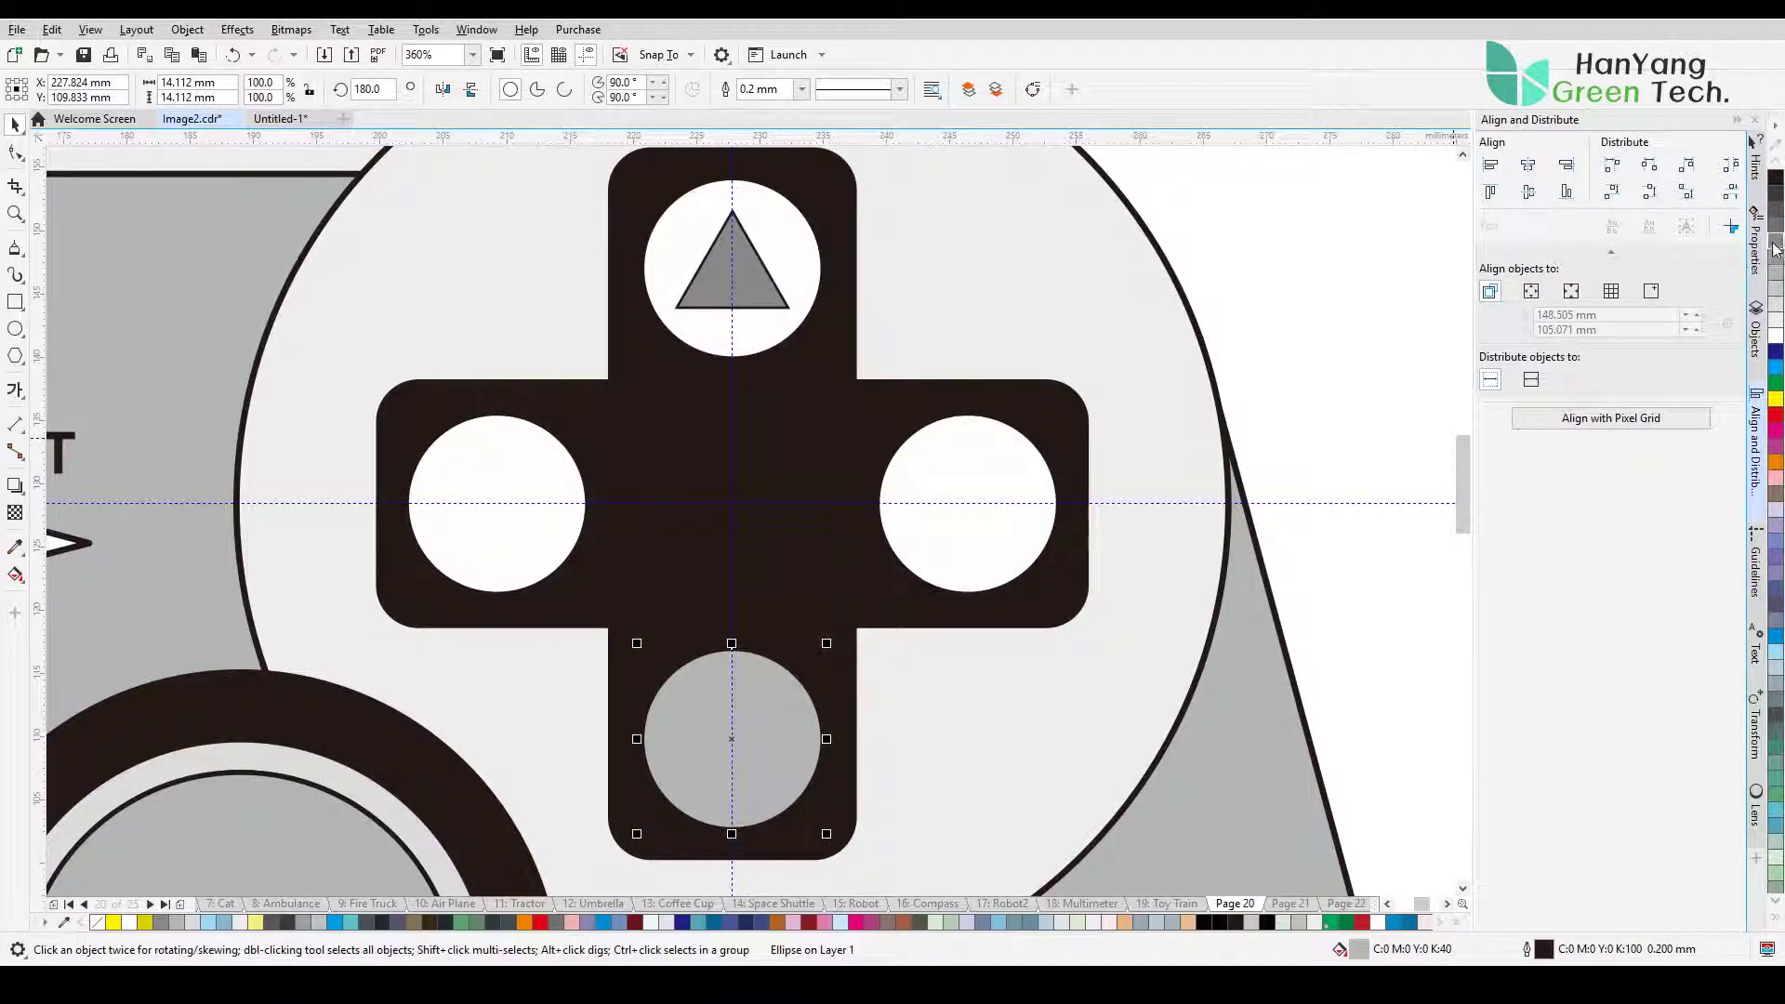
left_click(1776, 249)
left_click(1329, 307)
Step: Create a smaller concentric copy of the circle in the cross's right arm and fill it with the triangle's darker grey
left_click(977, 454)
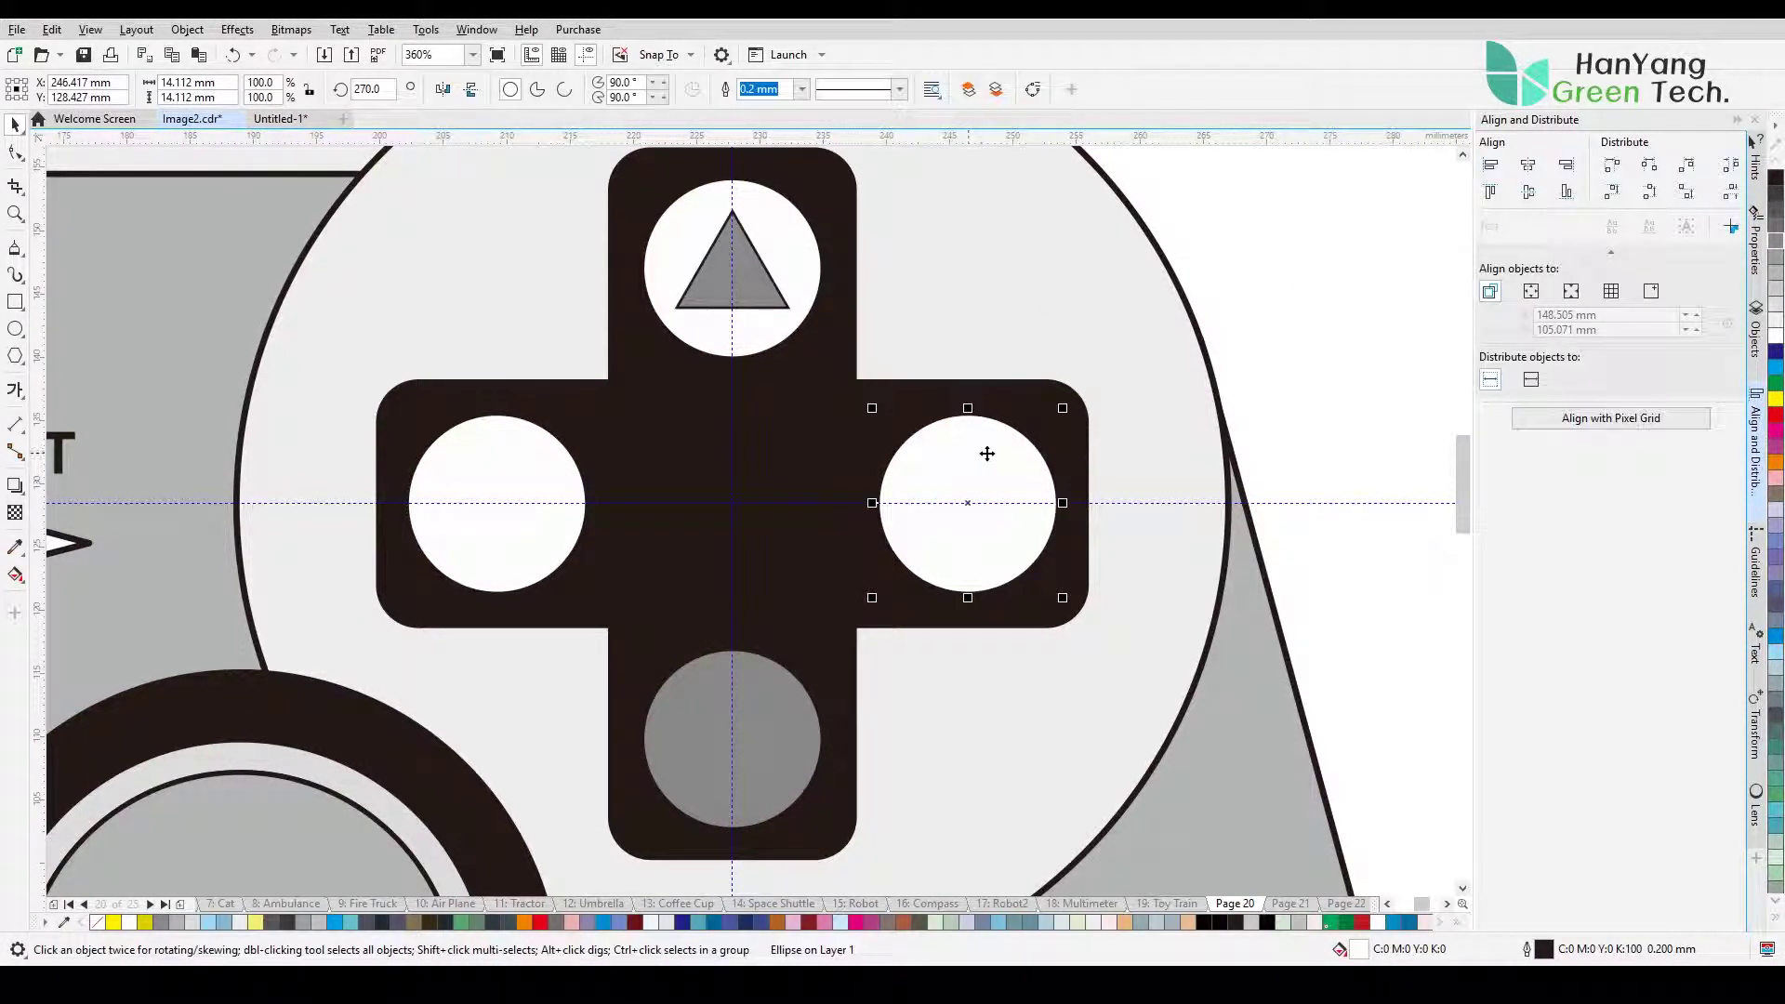
left_click_drag(1063, 409, 1028, 433)
right_click(1028, 433)
left_click(1776, 249)
left_click(1370, 320)
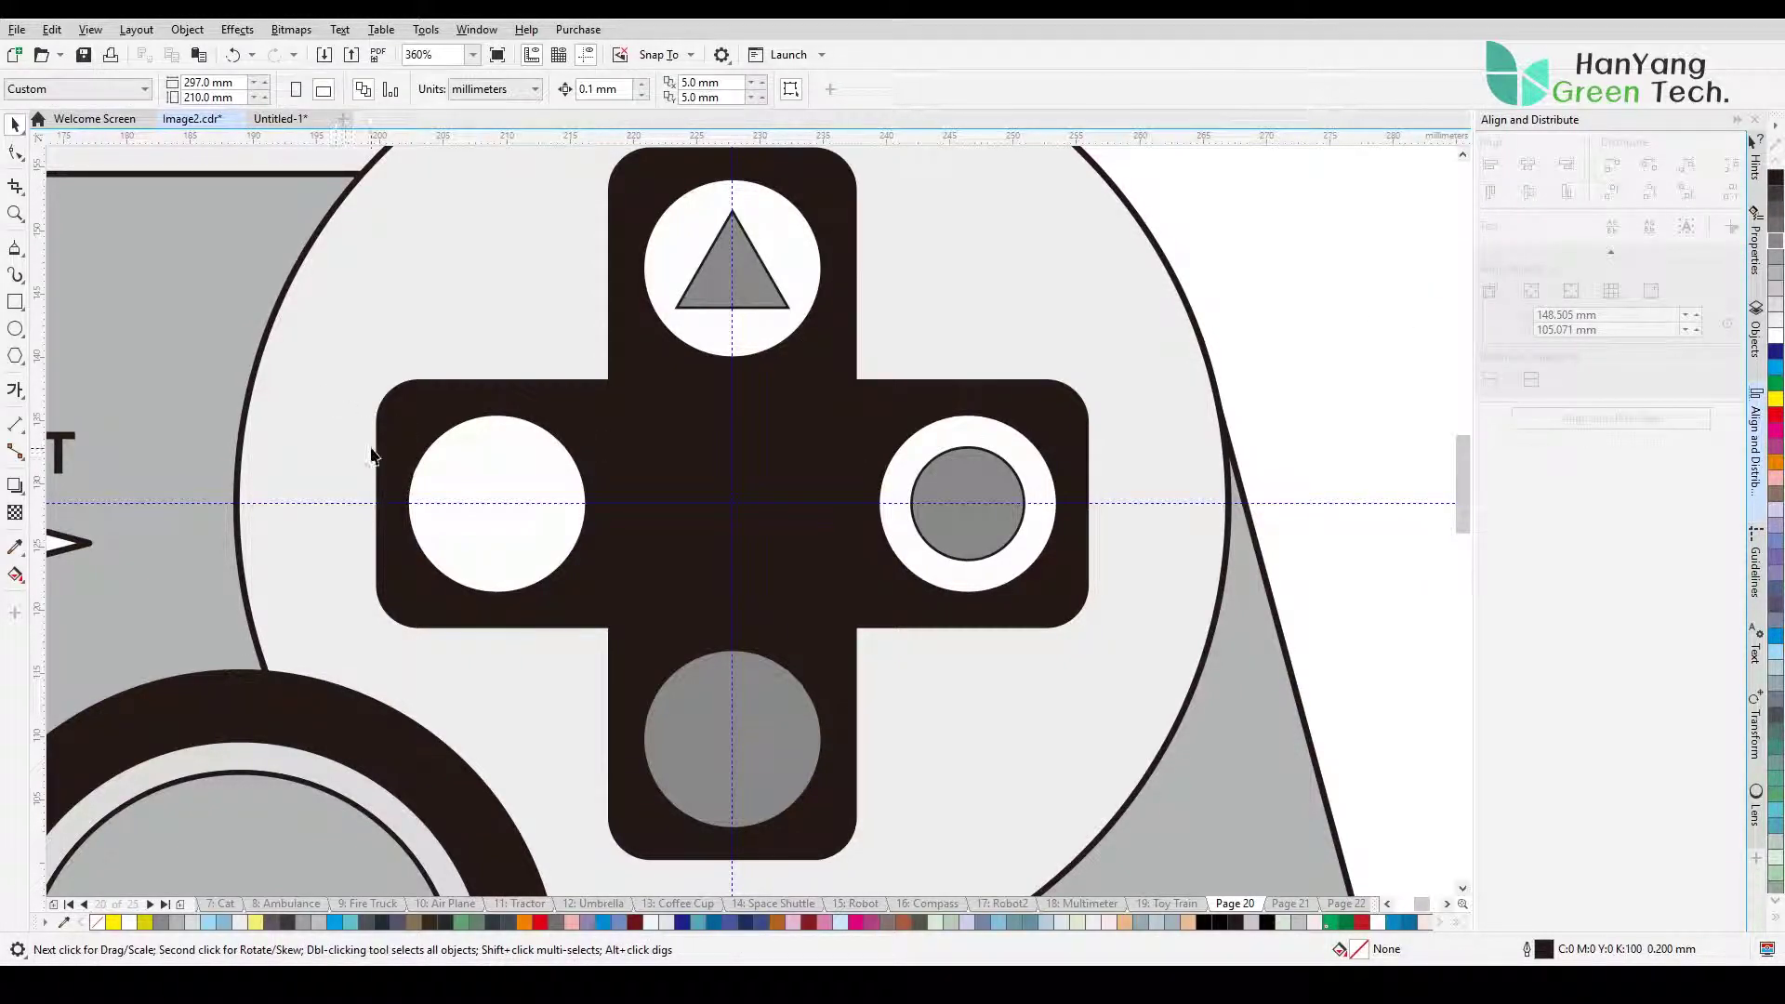
Step: Draw a square about 7.3 mm wide centred in the left arm's white circle and fill it with the same darker grey
left_click(15, 302)
left_click_drag(498, 505, 545, 462)
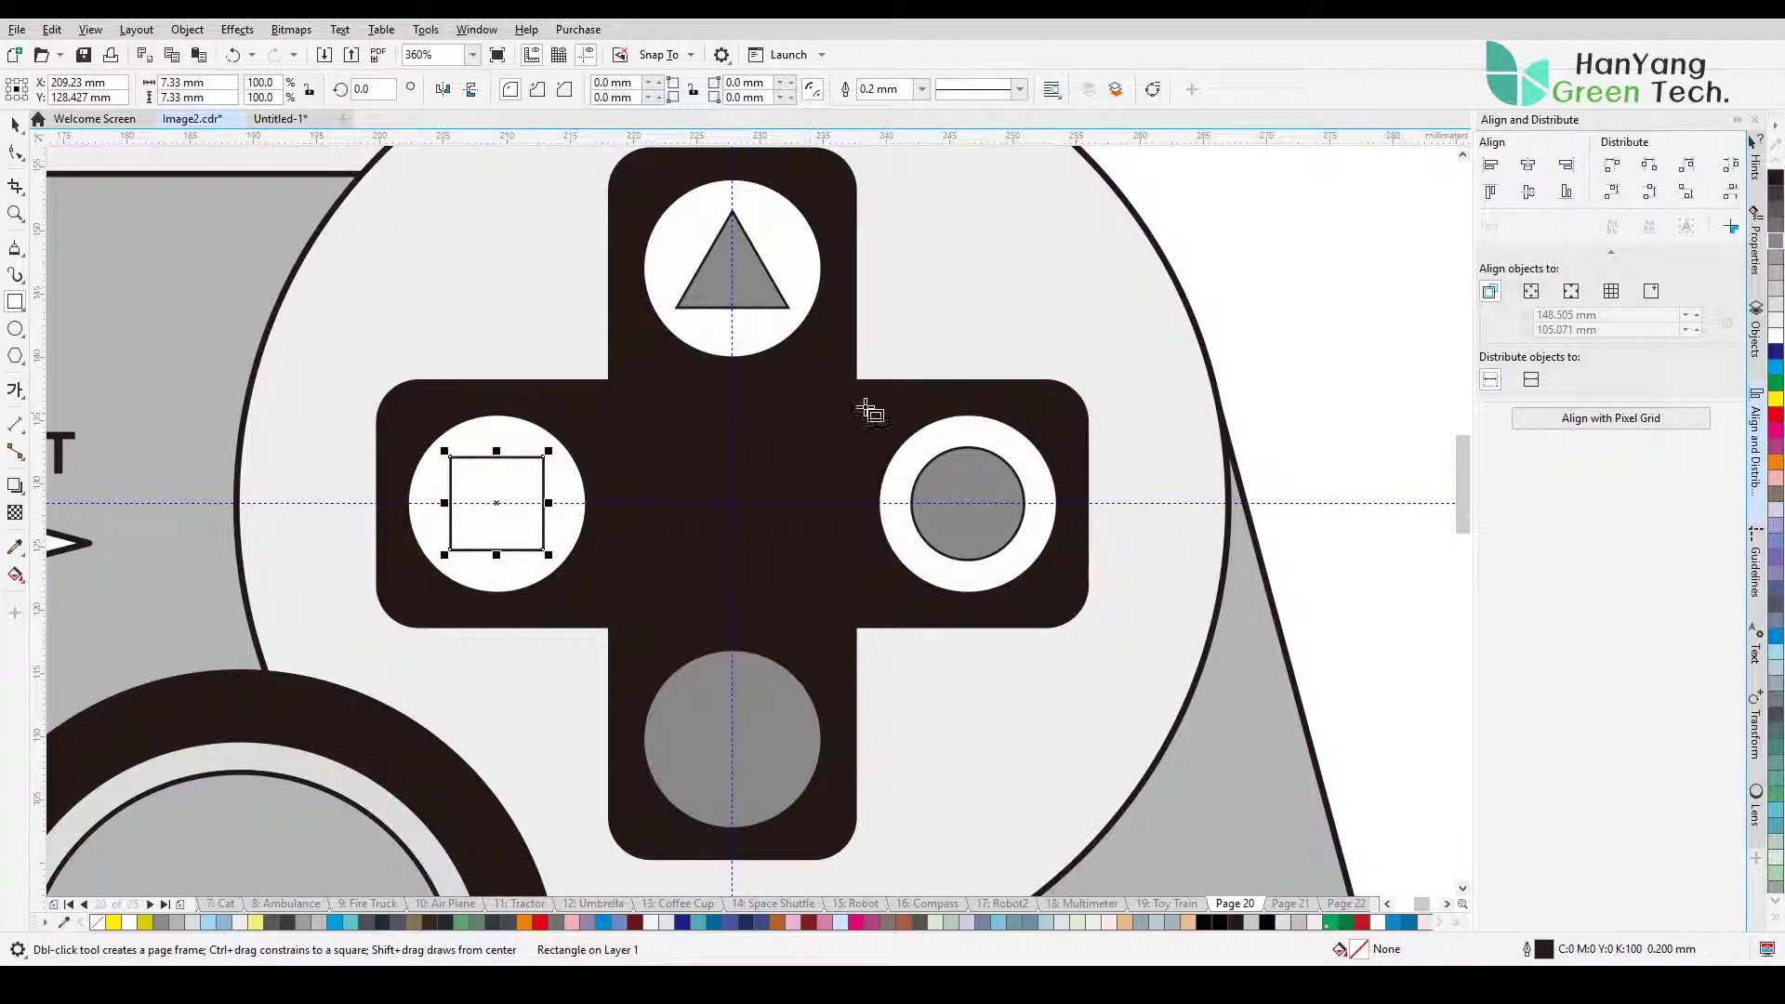
left_click(1776, 250)
key("space")
Step: Set the outline width of the grey triangle, inner circle and square to 0.5 mm
left_click(732, 269)
left_click(658, 88)
left_click(625, 172)
left_click(943, 490)
left_click(497, 503, "shift")
left_click(819, 88)
left_click(776, 171)
left_click(1316, 322)
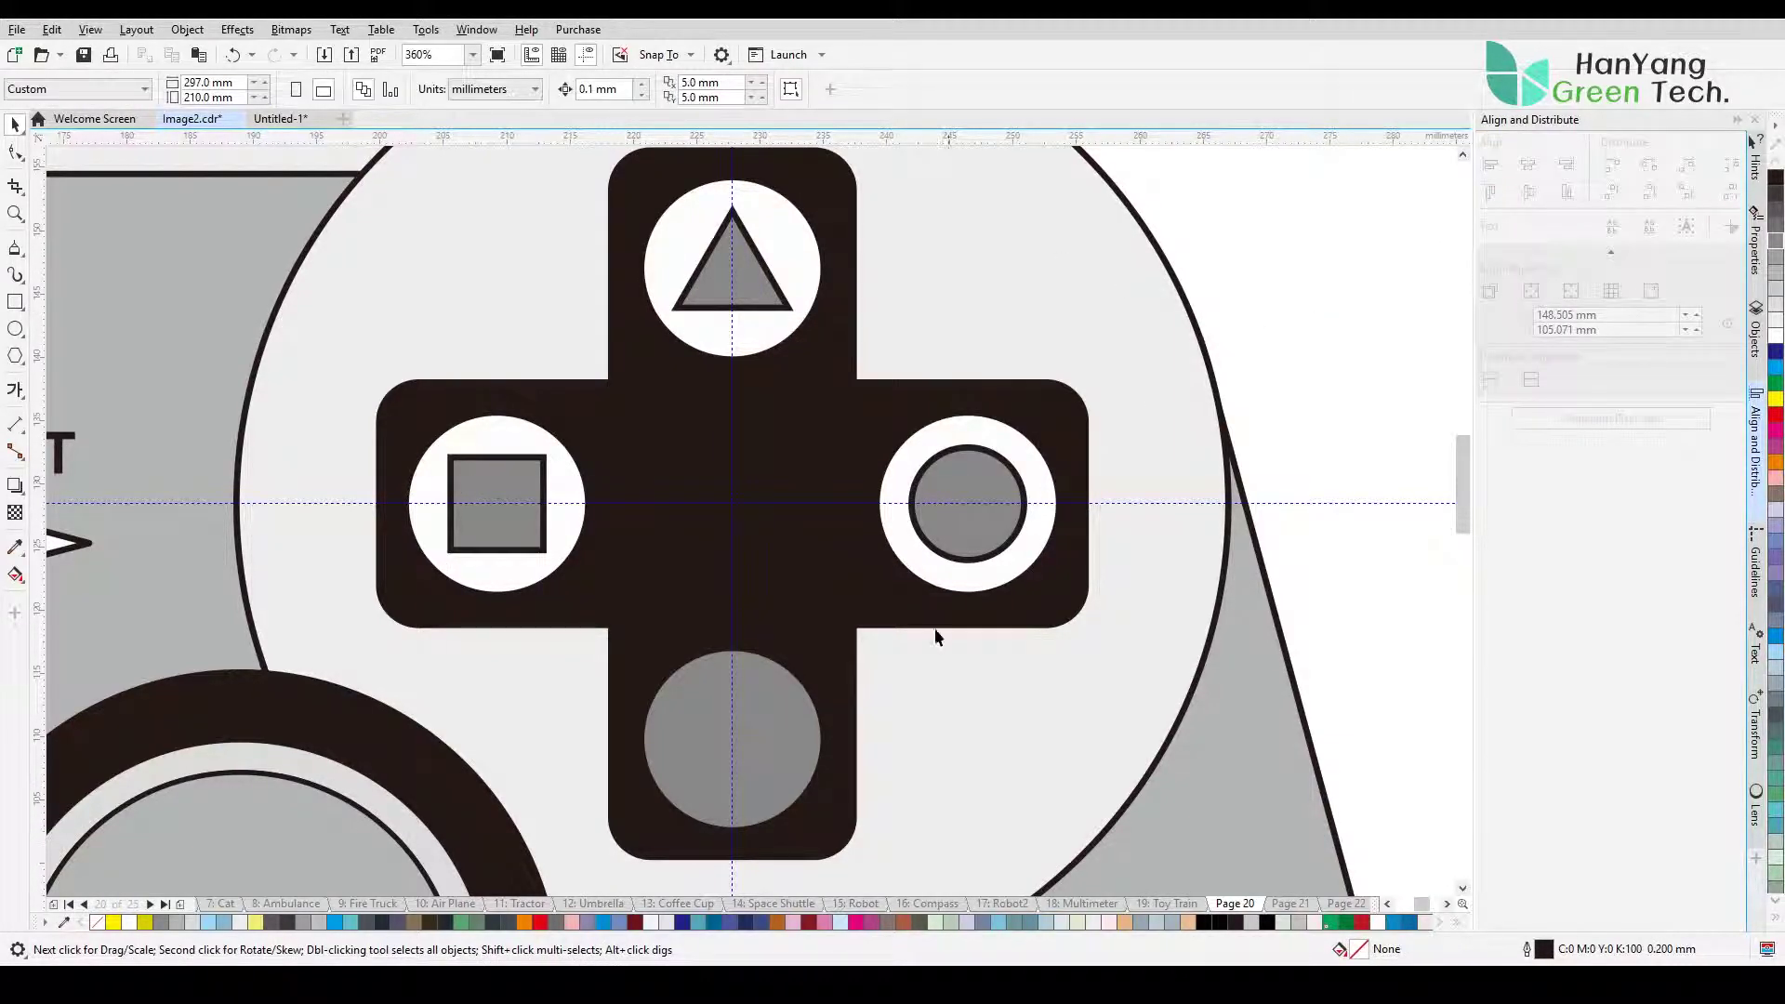
Step: Draw a vertical line about 11.45 mm long through the grey circle in the cross's lower arm and set its outline to 0.5 mm
key("z")
left_click_drag(606, 630, 861, 837)
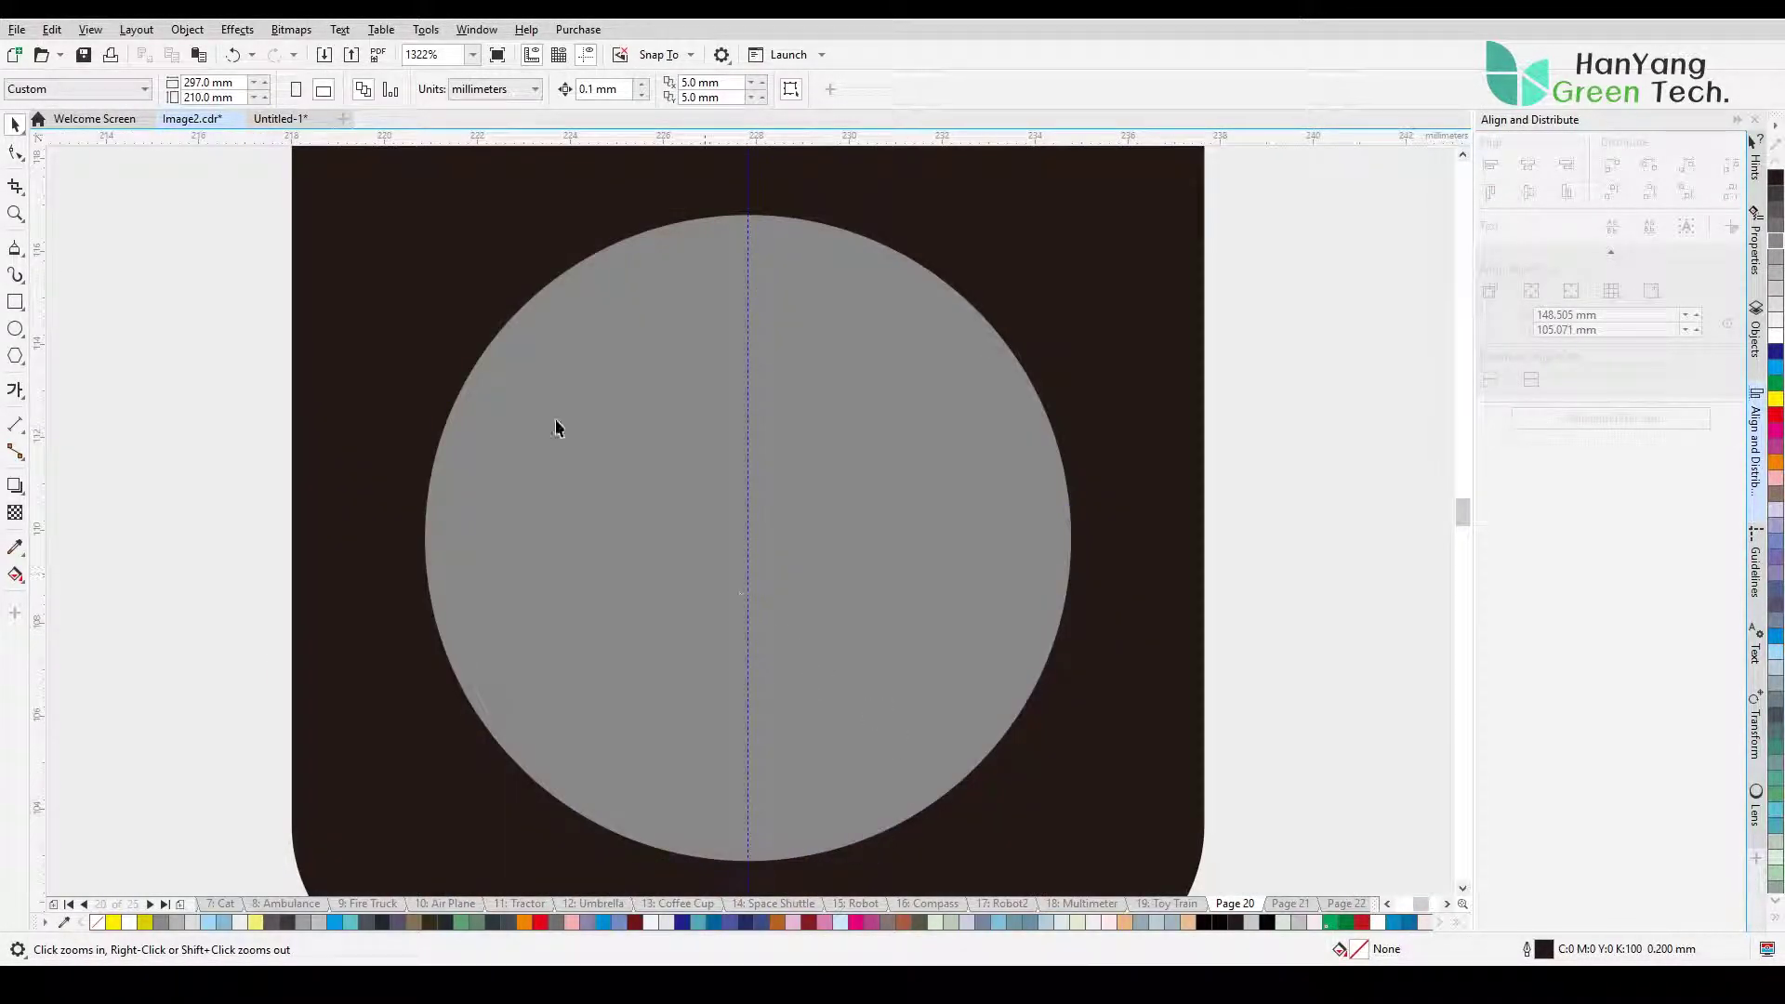
left_click(15, 247)
left_click(65, 246)
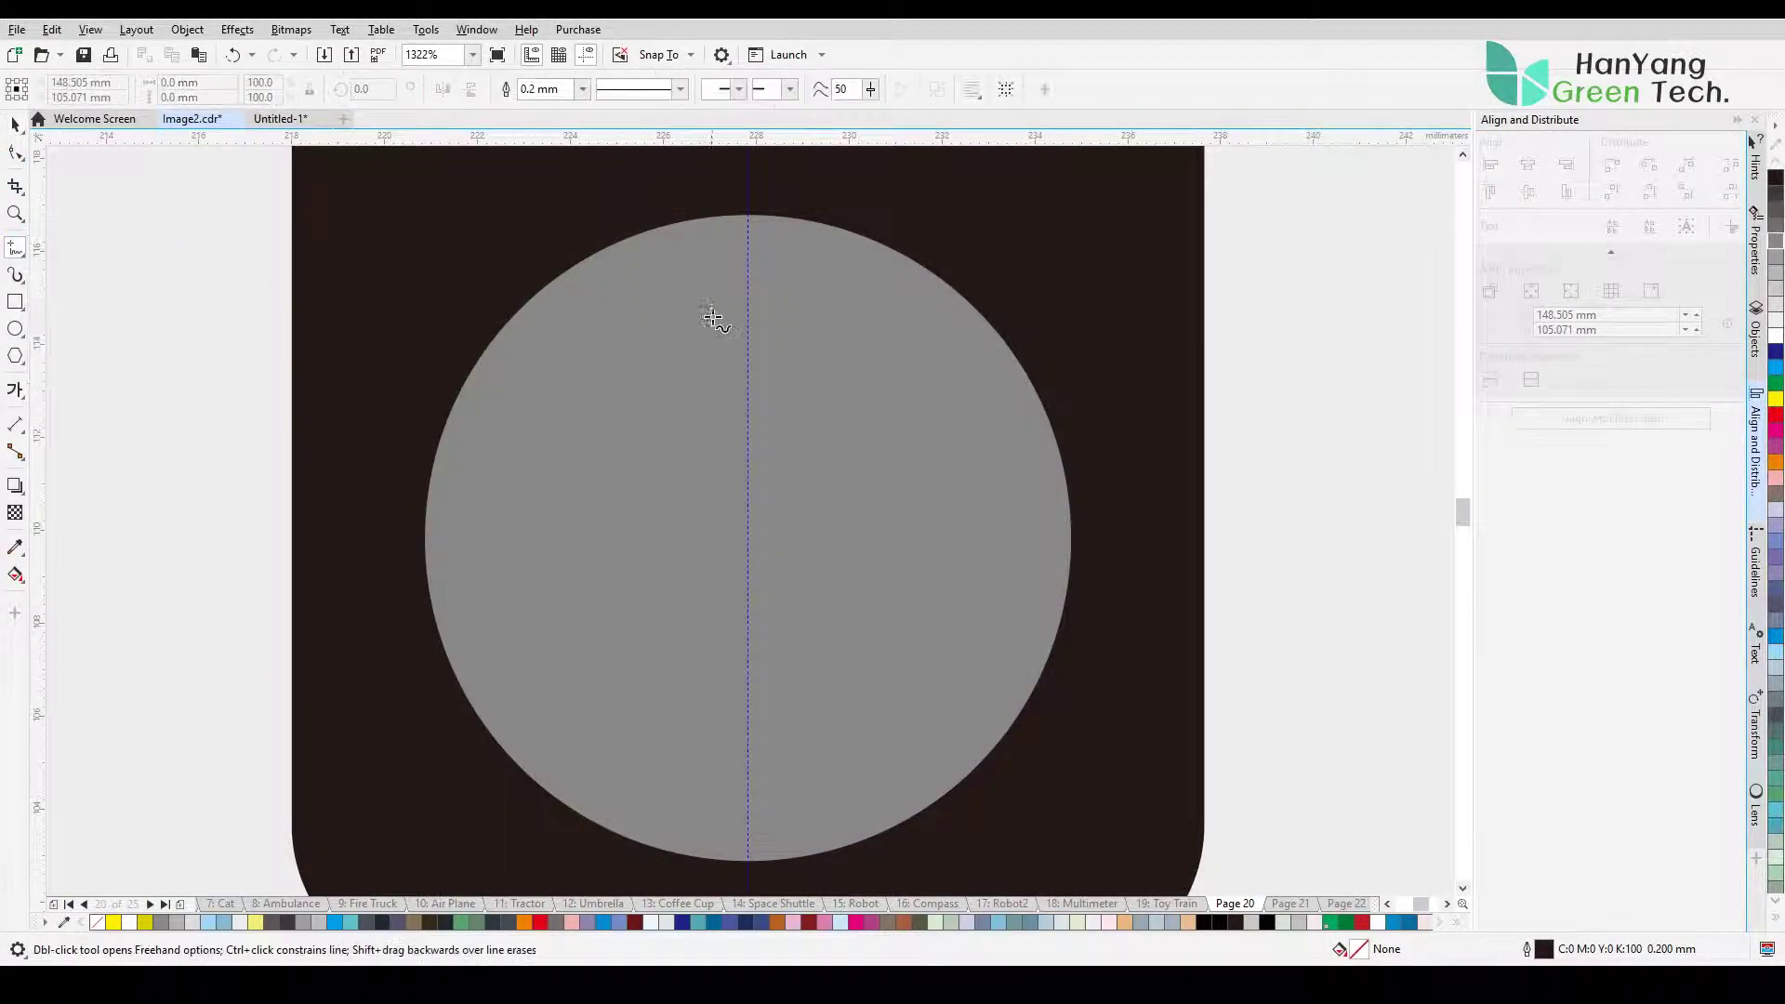
left_click(749, 268)
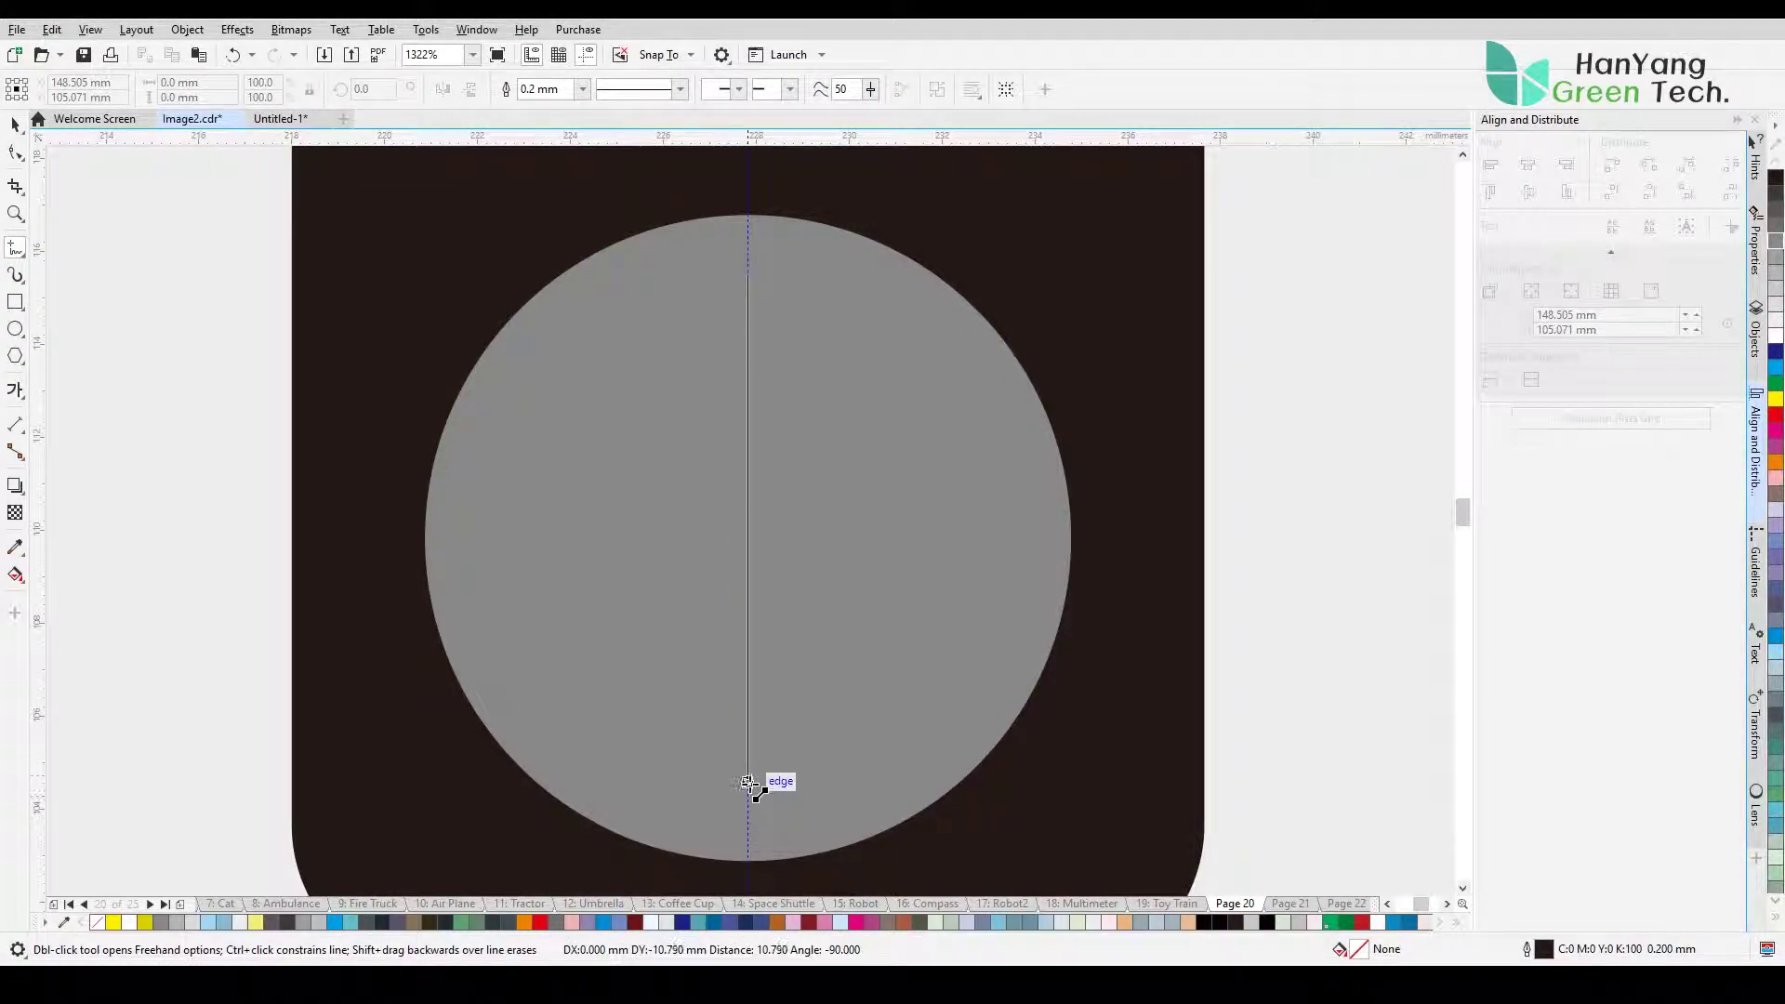
left_click(748, 813)
left_click(582, 88)
left_click(540, 177)
left_click(15, 124)
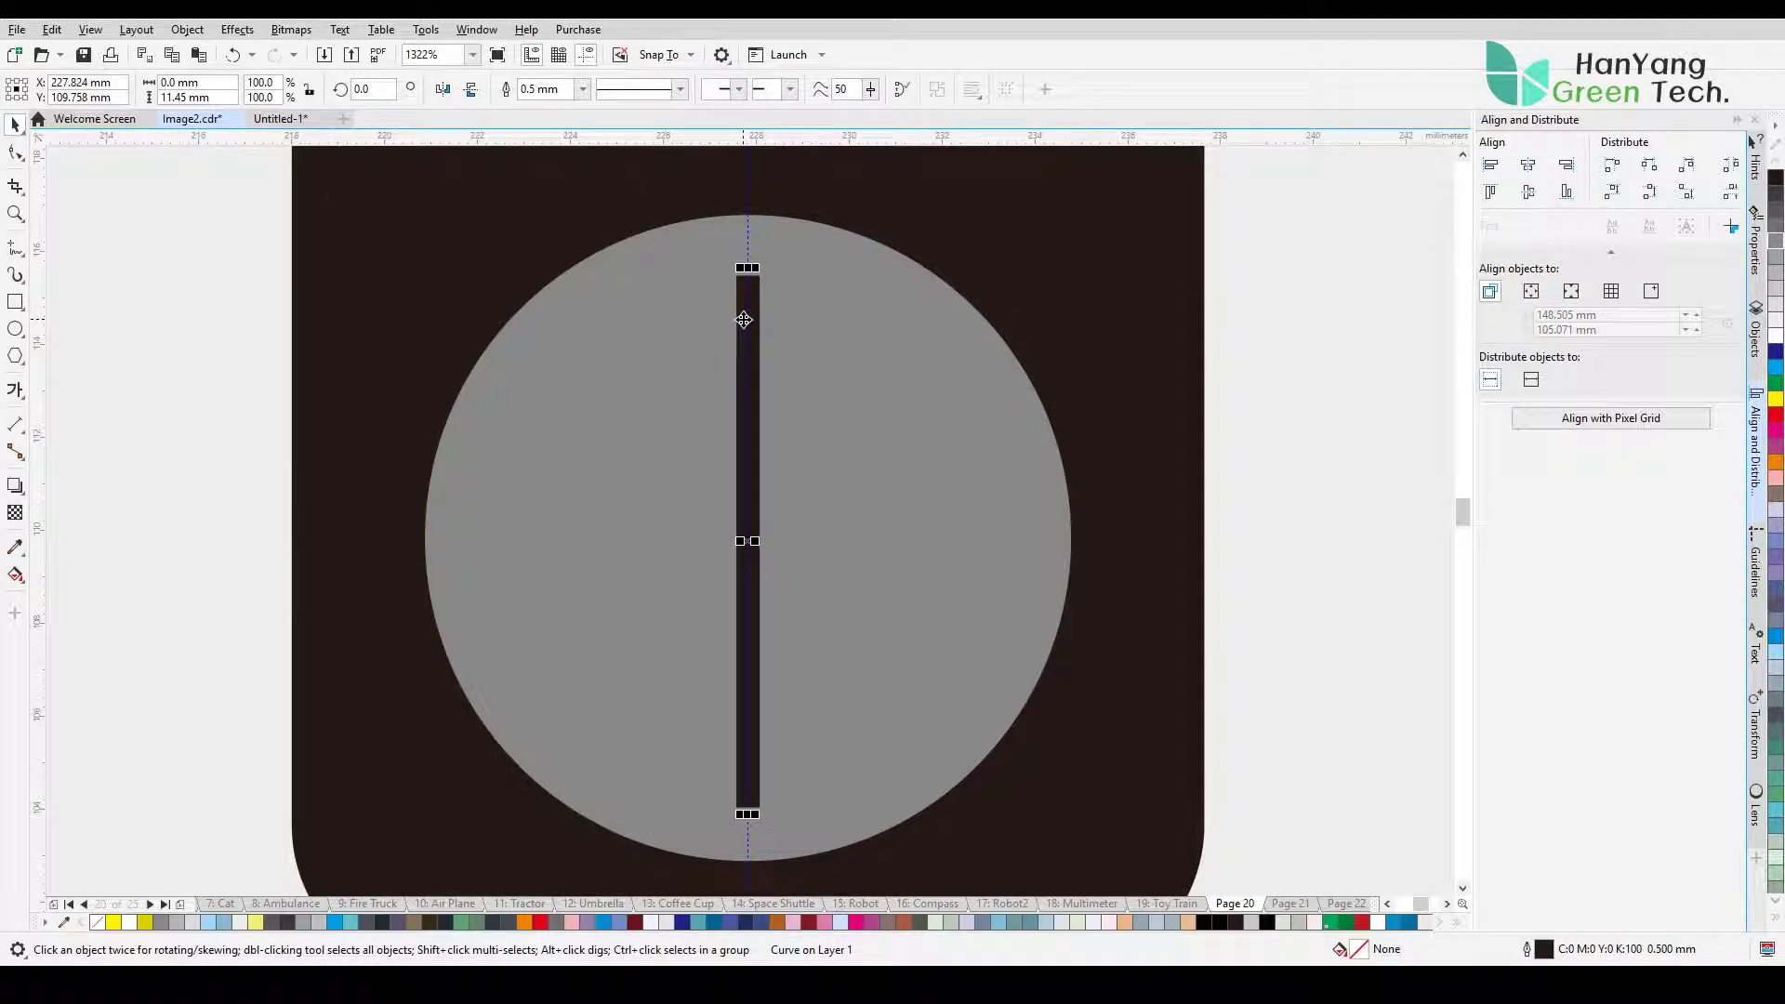
Step: Align the vertical line's centre vertically with the centre of the grey circle in the cross's lower arm
left_click(836, 385, "shift")
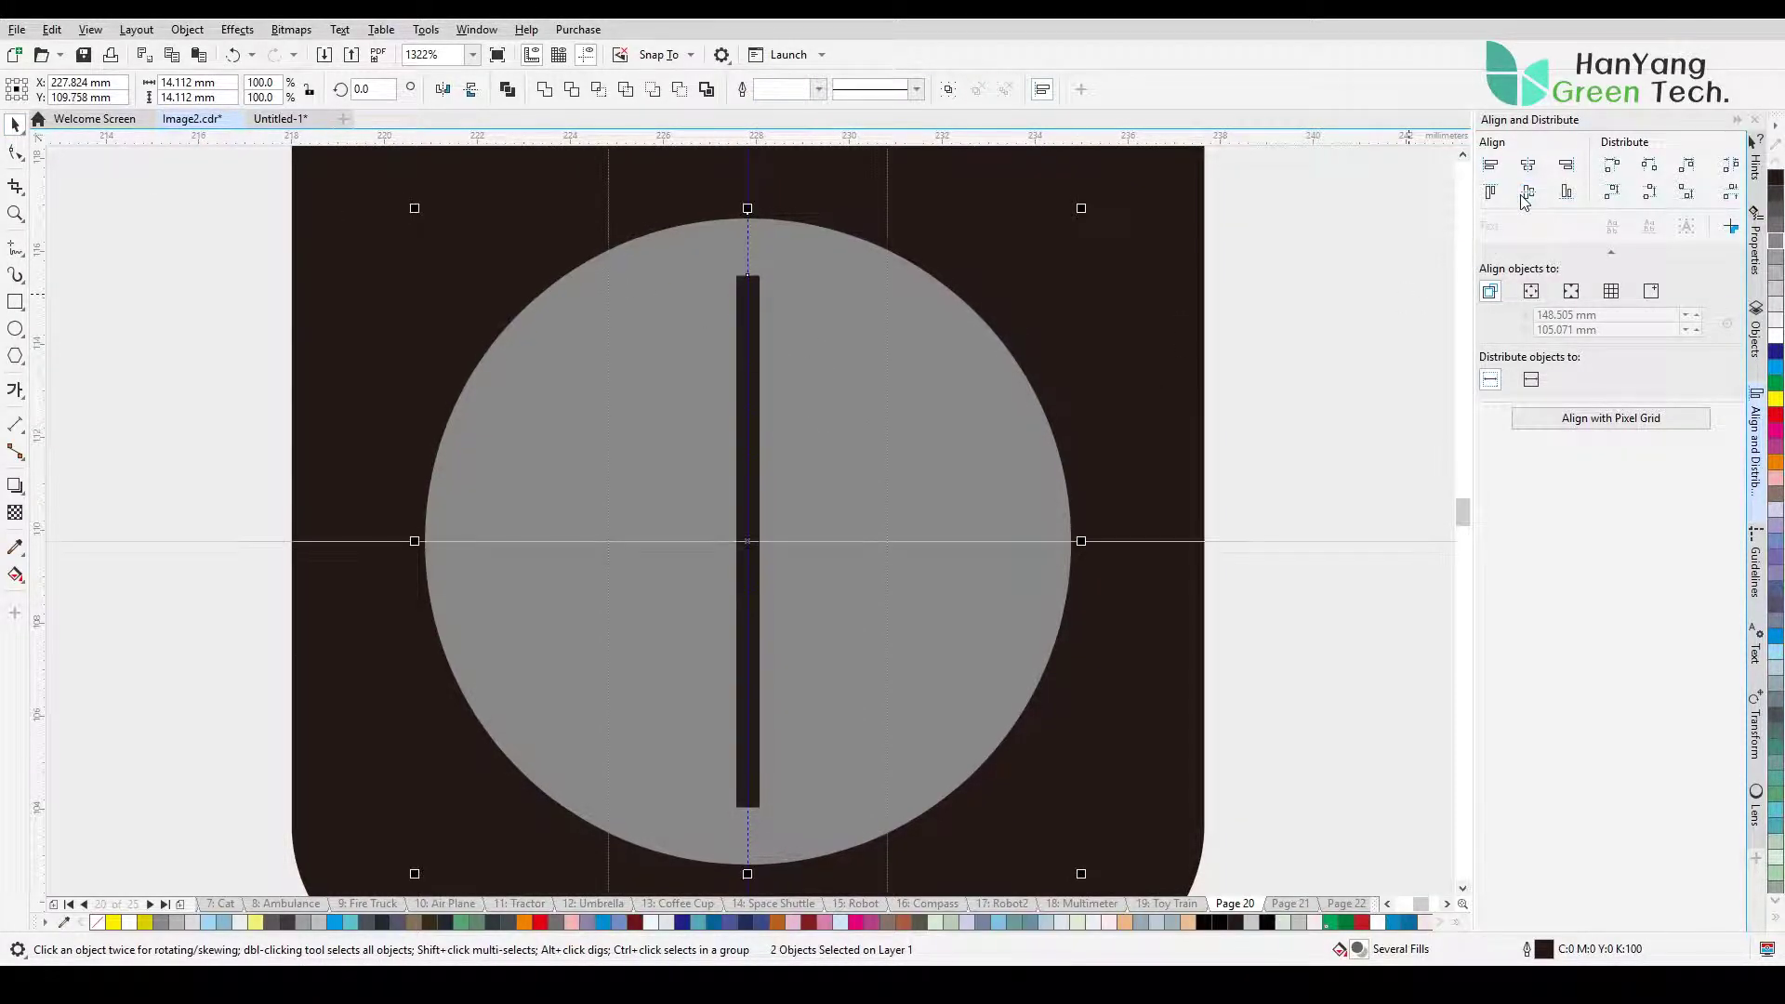
left_click(753, 399)
left_click(992, 359, "shift")
left_click(1529, 193)
left_click(890, 472)
Step: Create one diagonal copy of the vertical line, rotated 45° about its centre
left_click(749, 460)
left_click(744, 502)
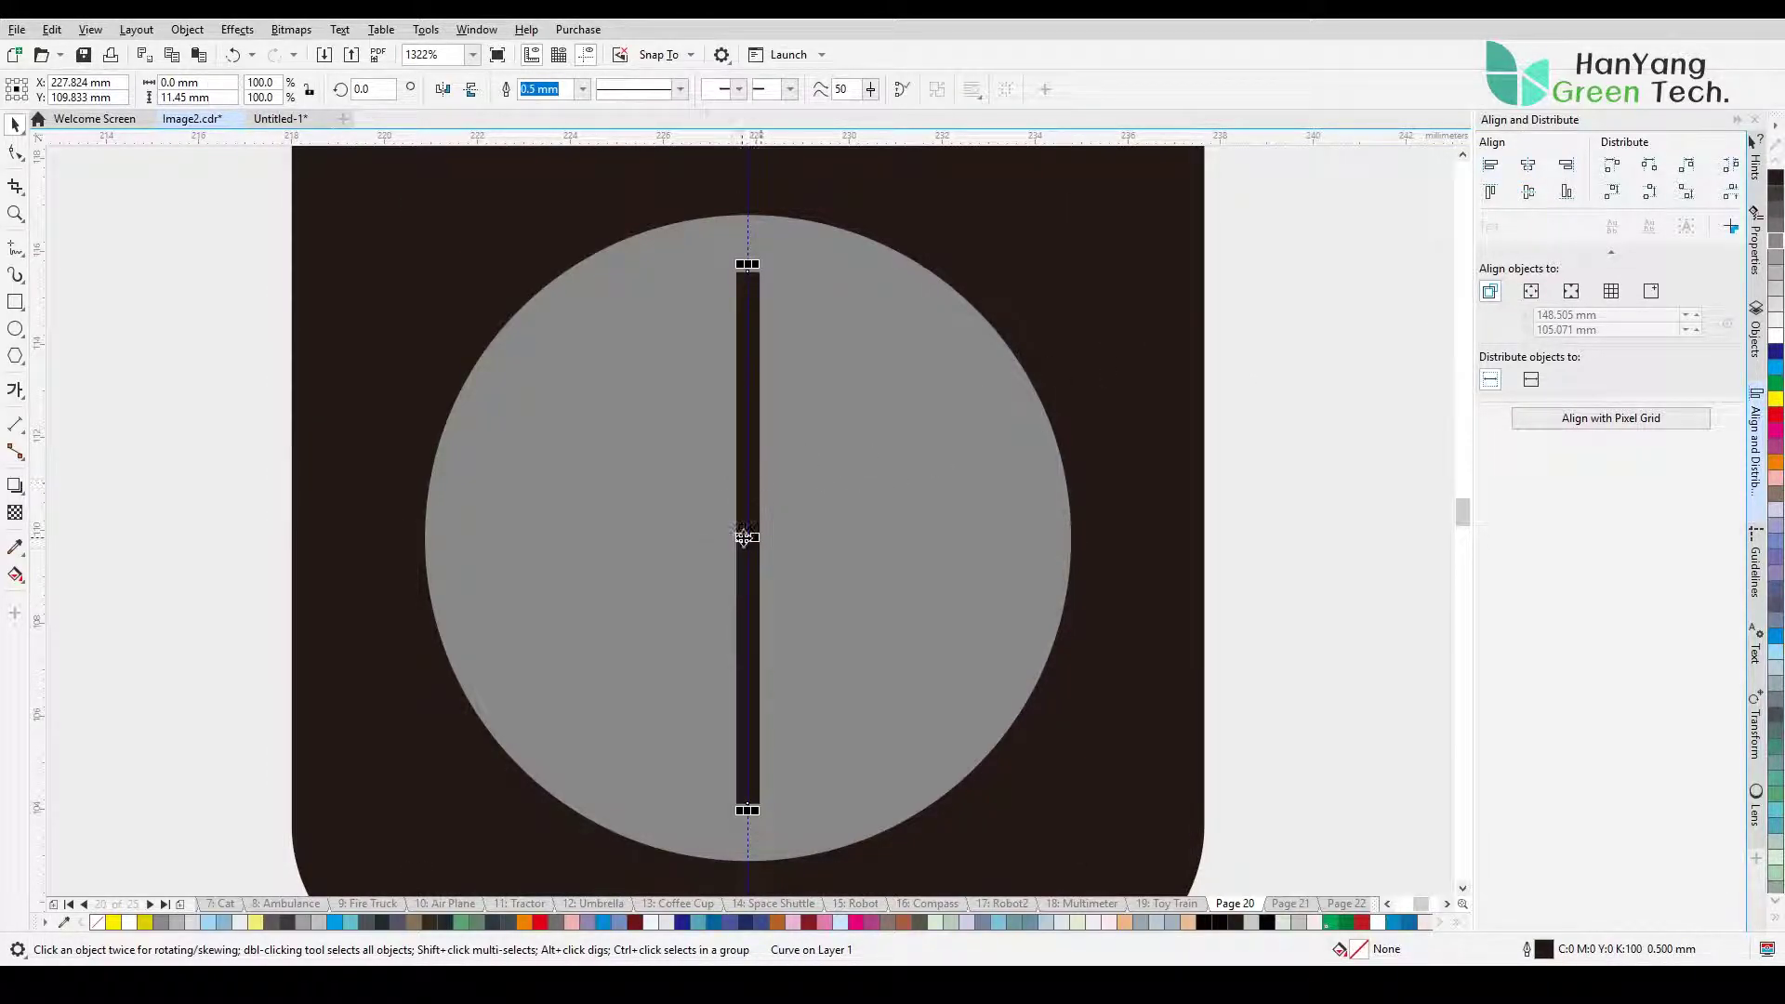
left_click(1755, 726)
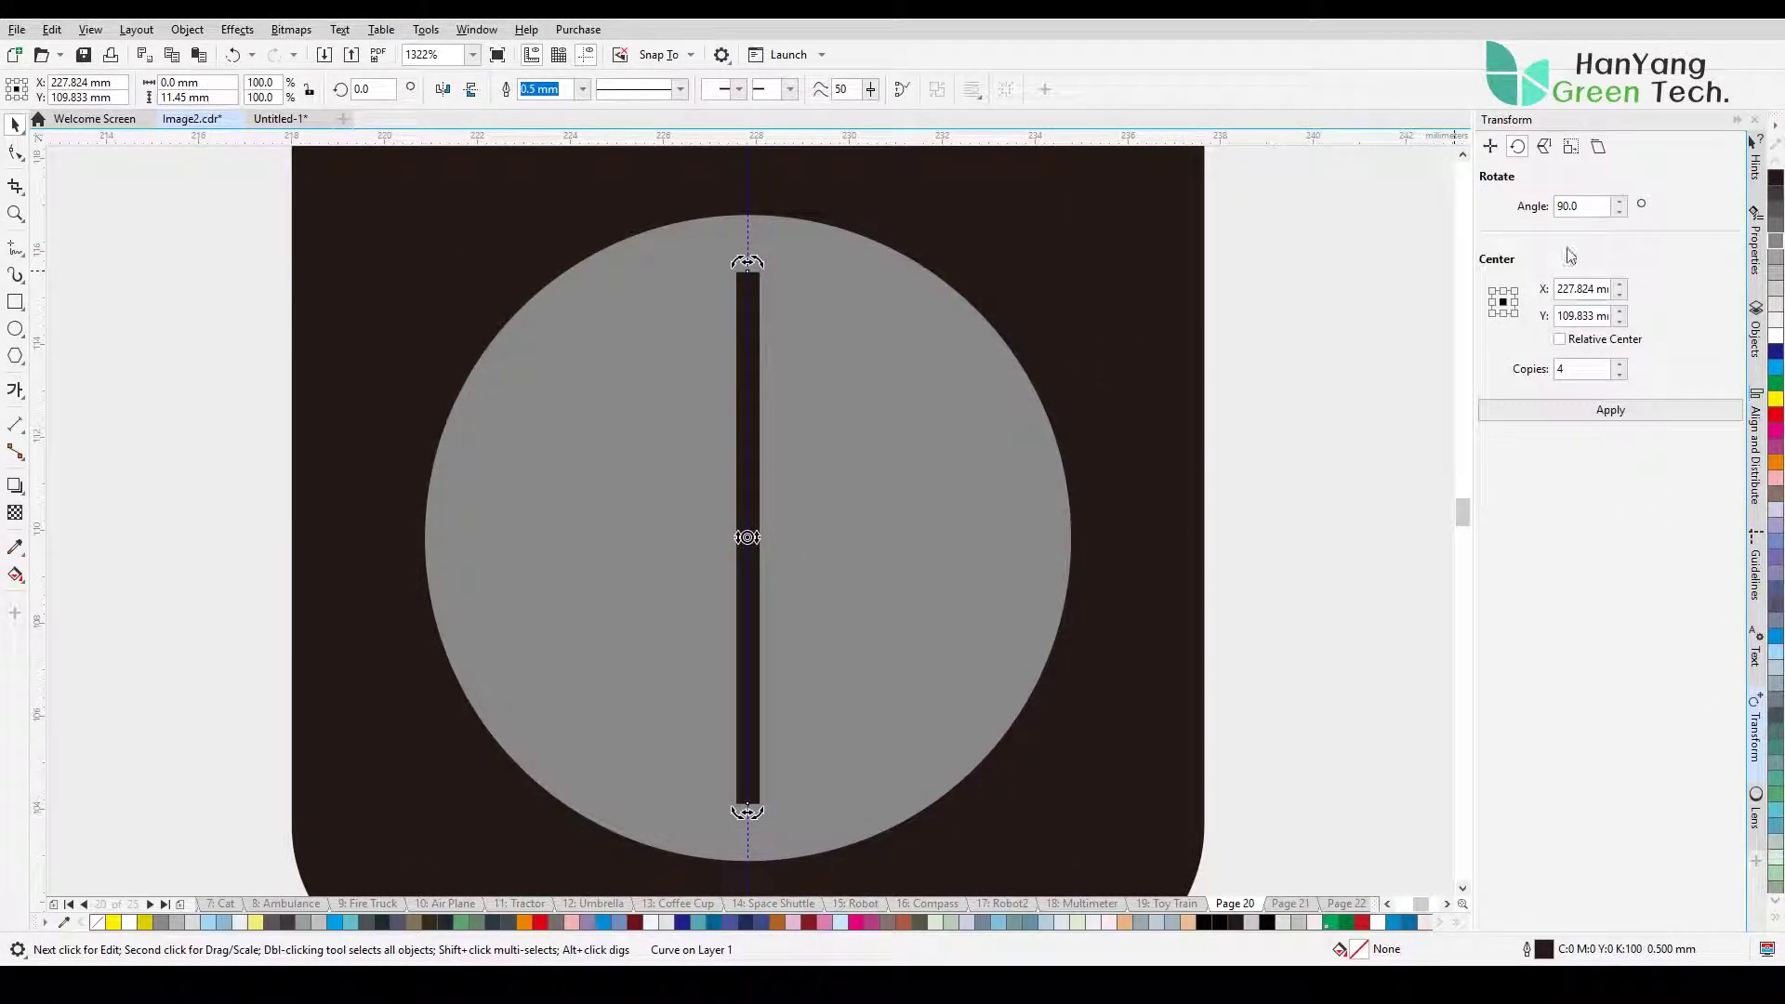
double_click(1581, 369)
type("1")
left_click(1611, 410)
Step: Create one copy of the diagonal line rotated 90° to form an X, and delete the vertical line
left_click(654, 441)
double_click(1581, 206)
type("90")
left_click(1622, 412)
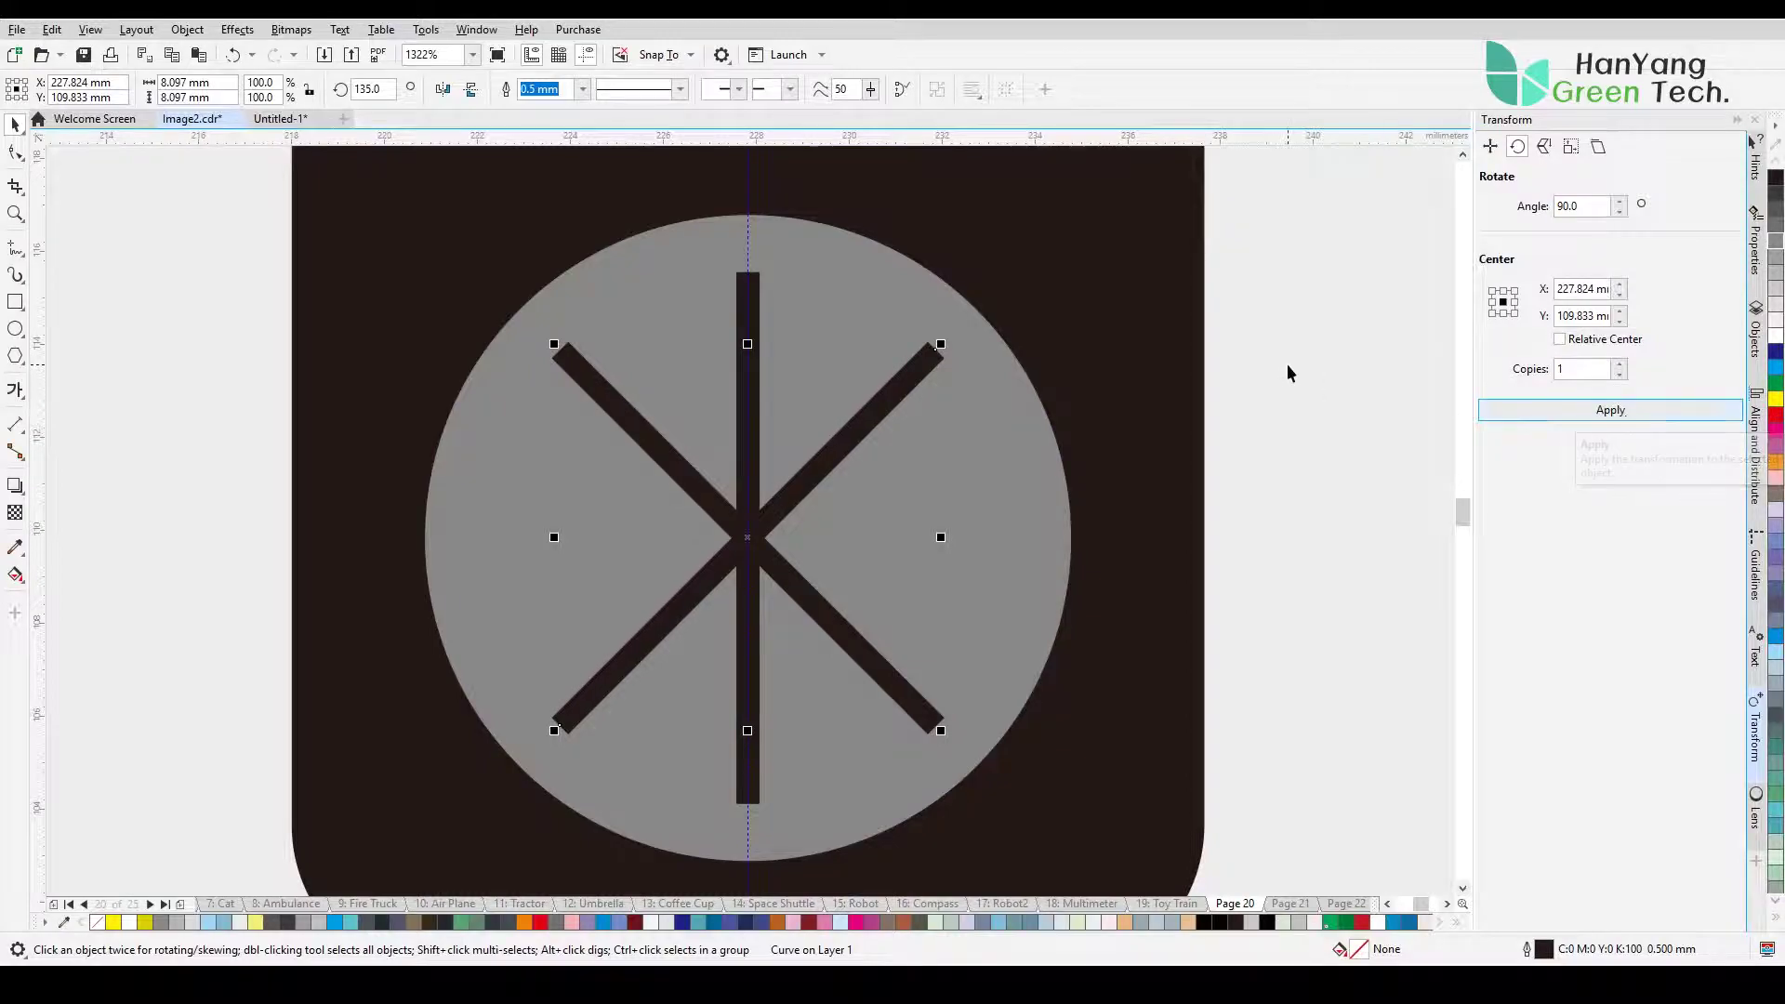
left_click(753, 395)
key("Delete")
key("F4")
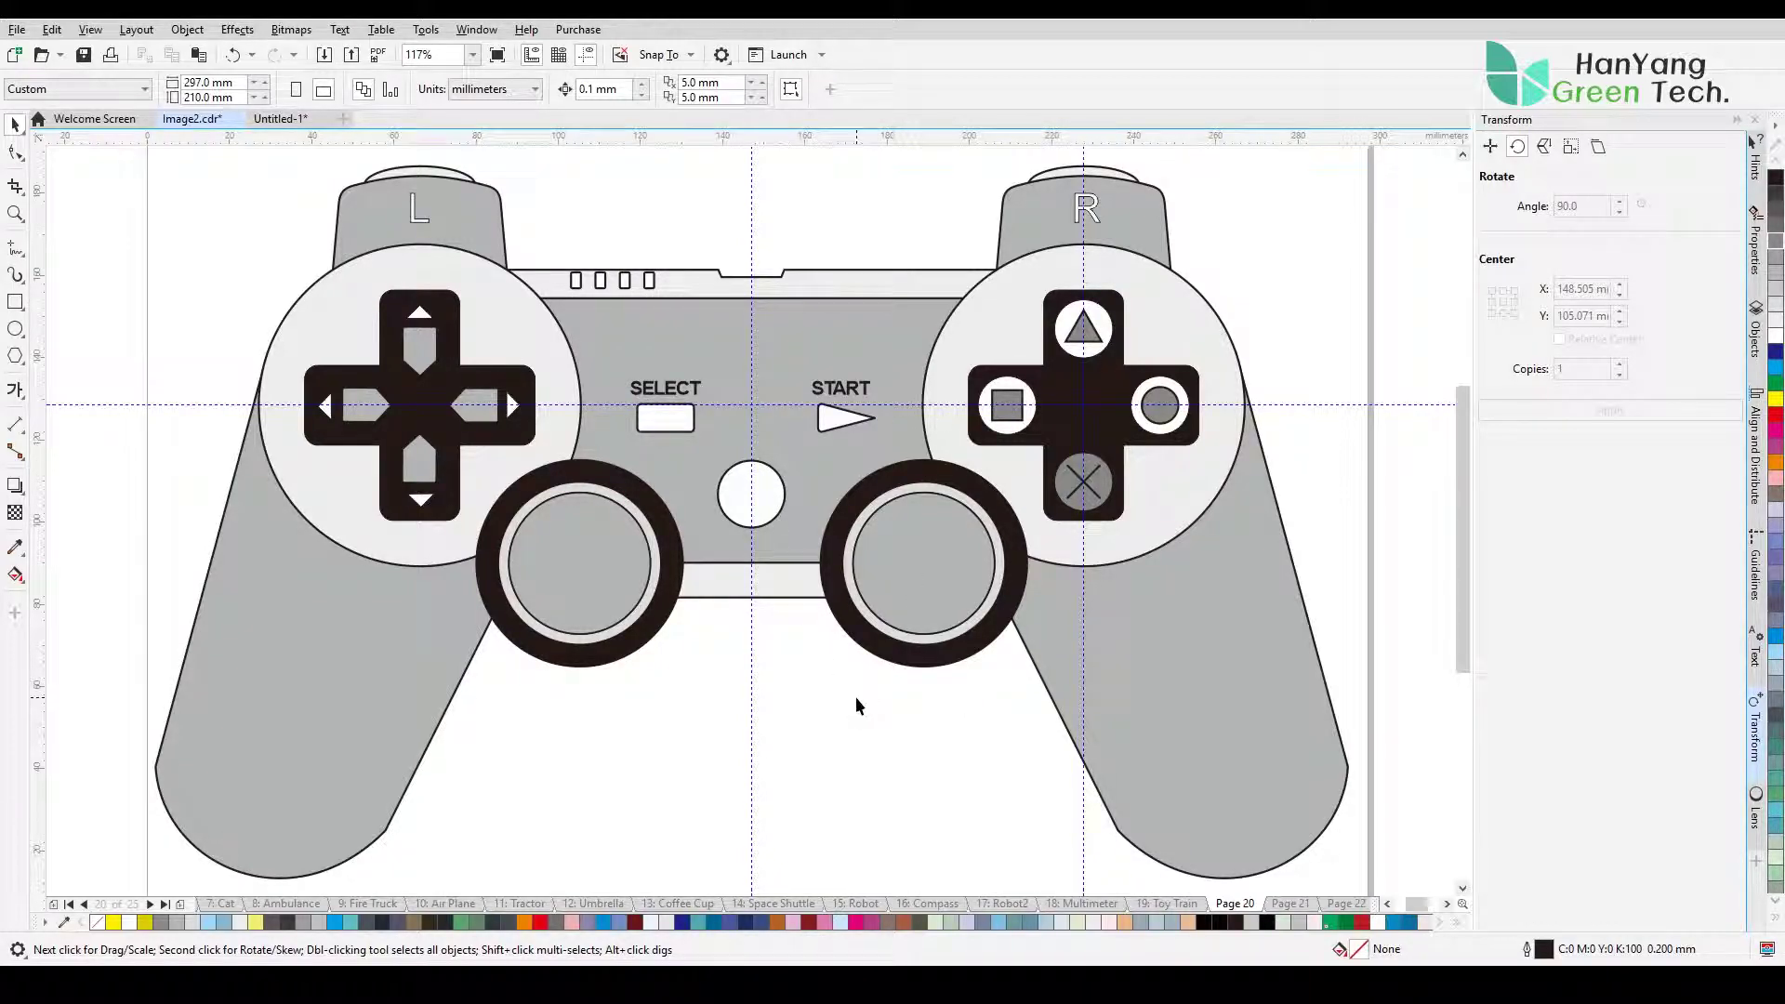
Step: Fill the two large circles behind the directional pad and the action buttons with 40% black
left_click(420, 566)
left_click(1084, 567, "shift")
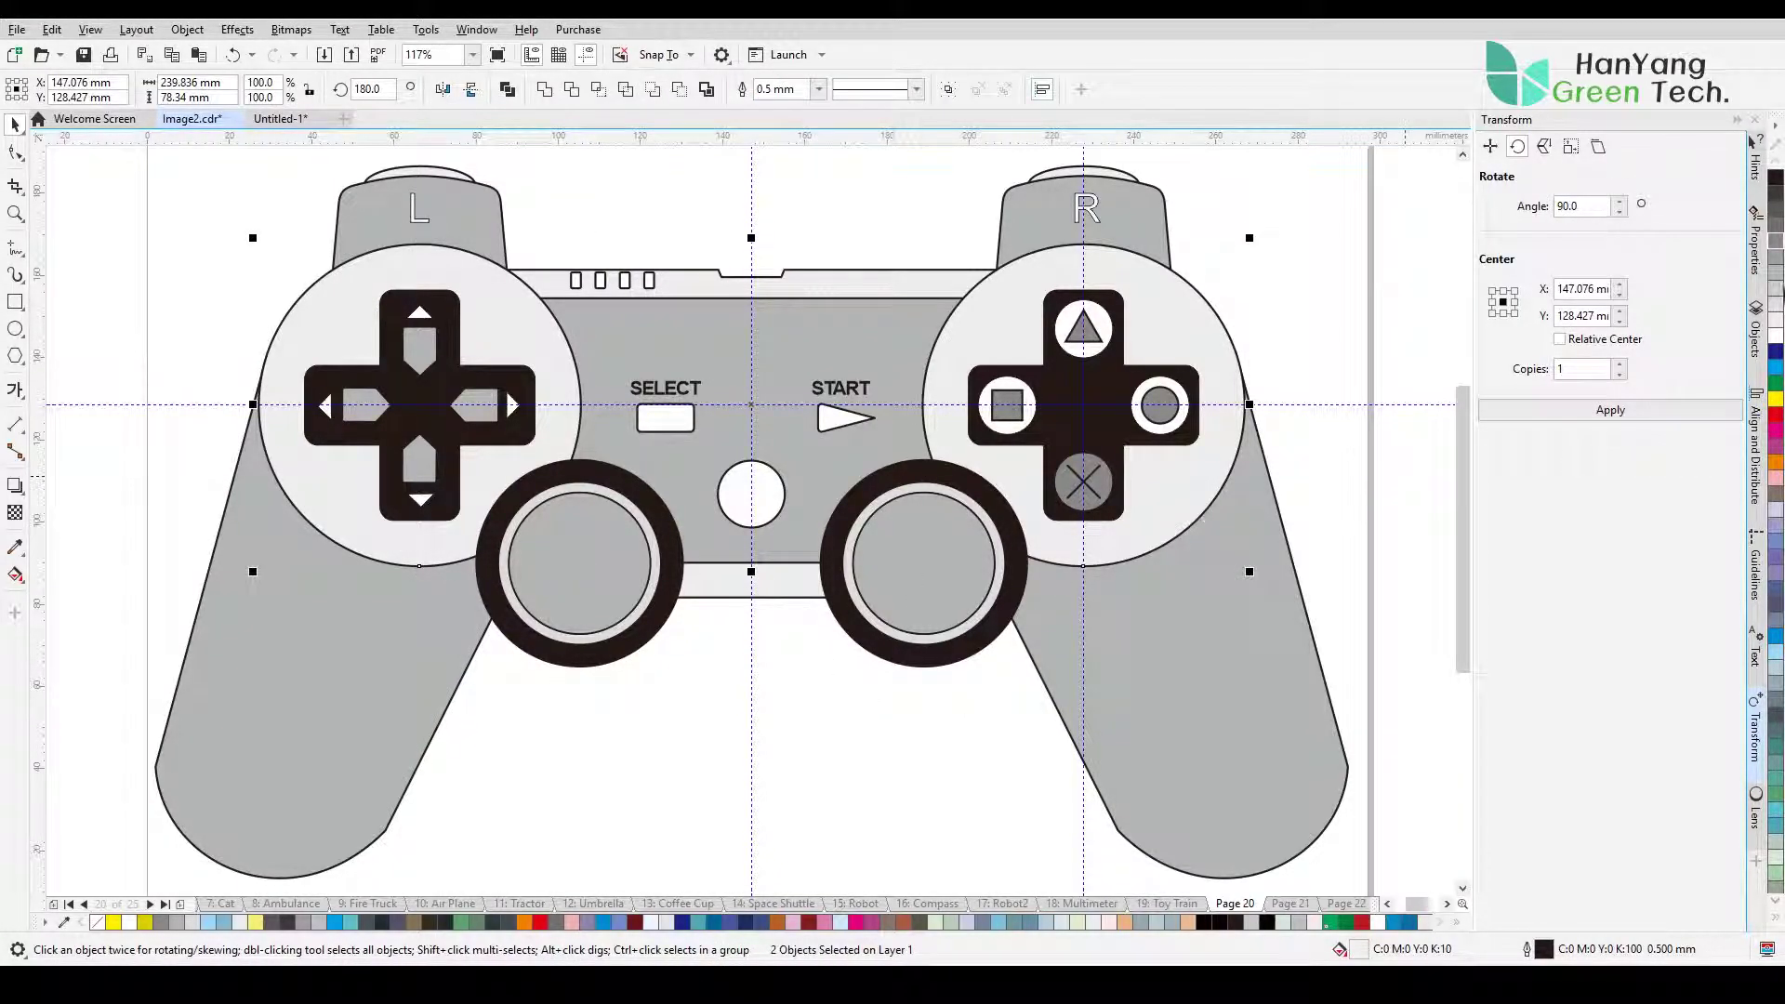
left_click(1777, 271)
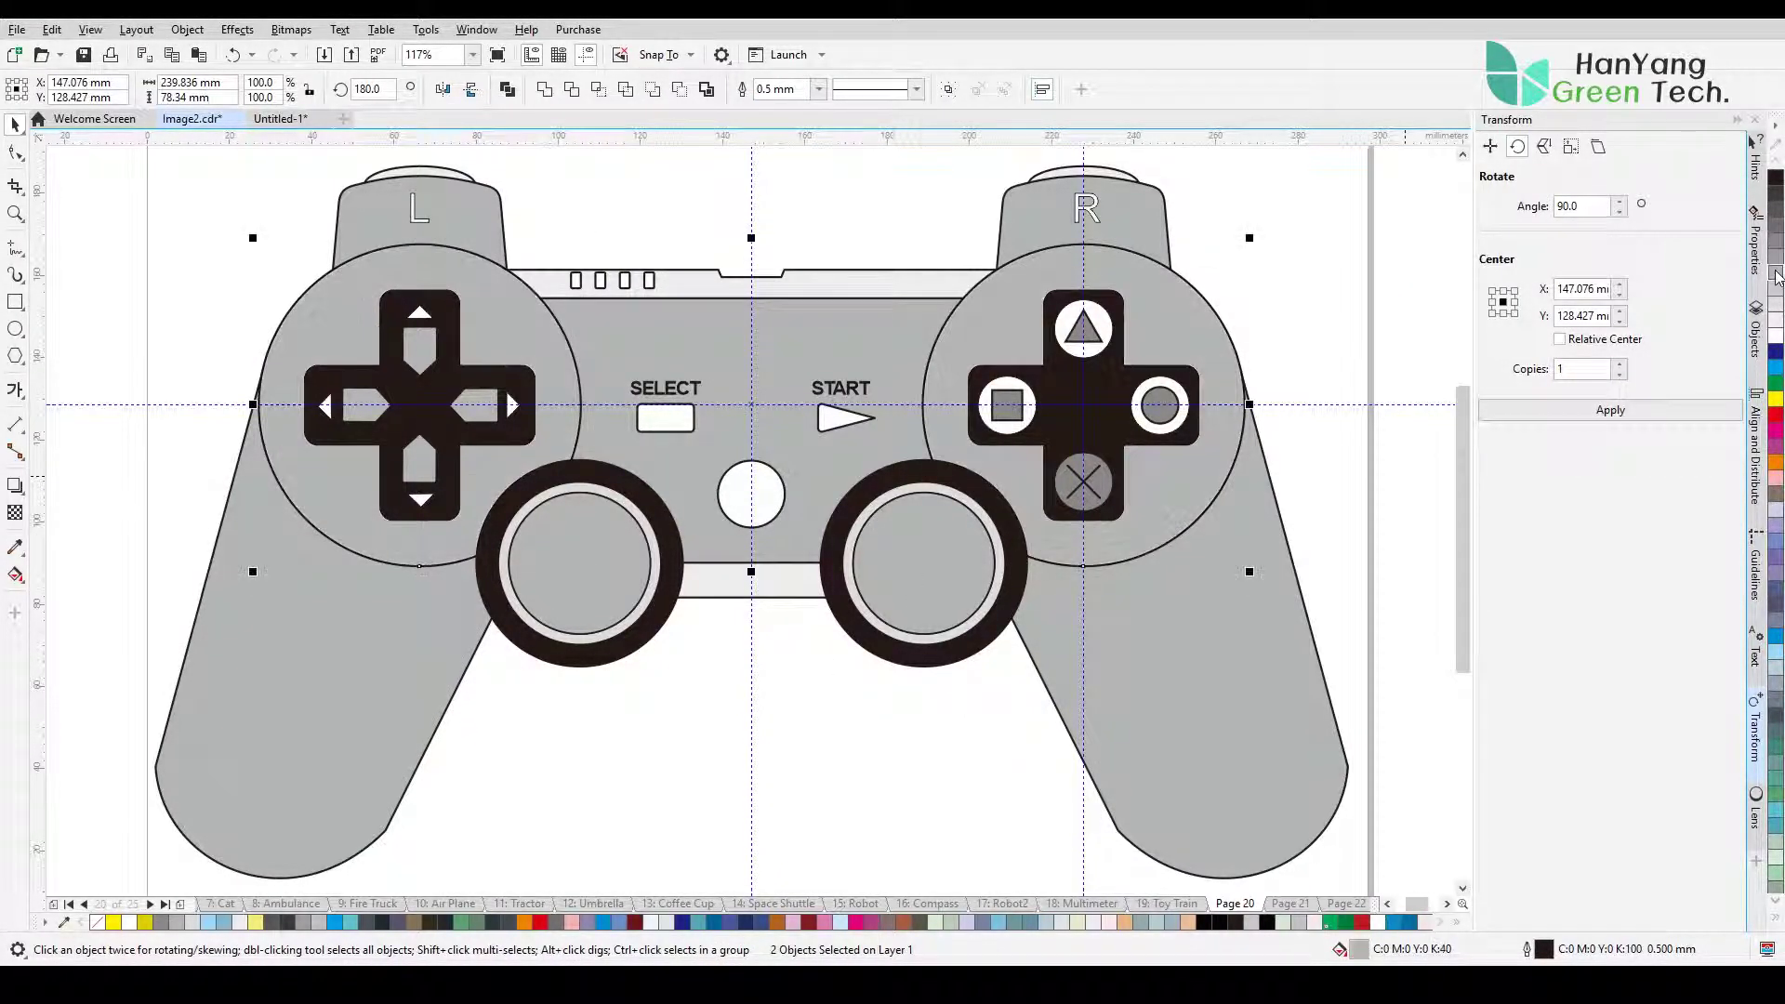
left_click(1288, 327)
Step: Fill the controller's body, both grips and both shoulder pieces with the triangle's darker grey
left_click(485, 249)
left_click(338, 649, "shift")
left_click(1147, 215, "shift")
left_click(1264, 693, "shift")
left_click(1274, 500, "shift")
left_click(1223, 453, "shift")
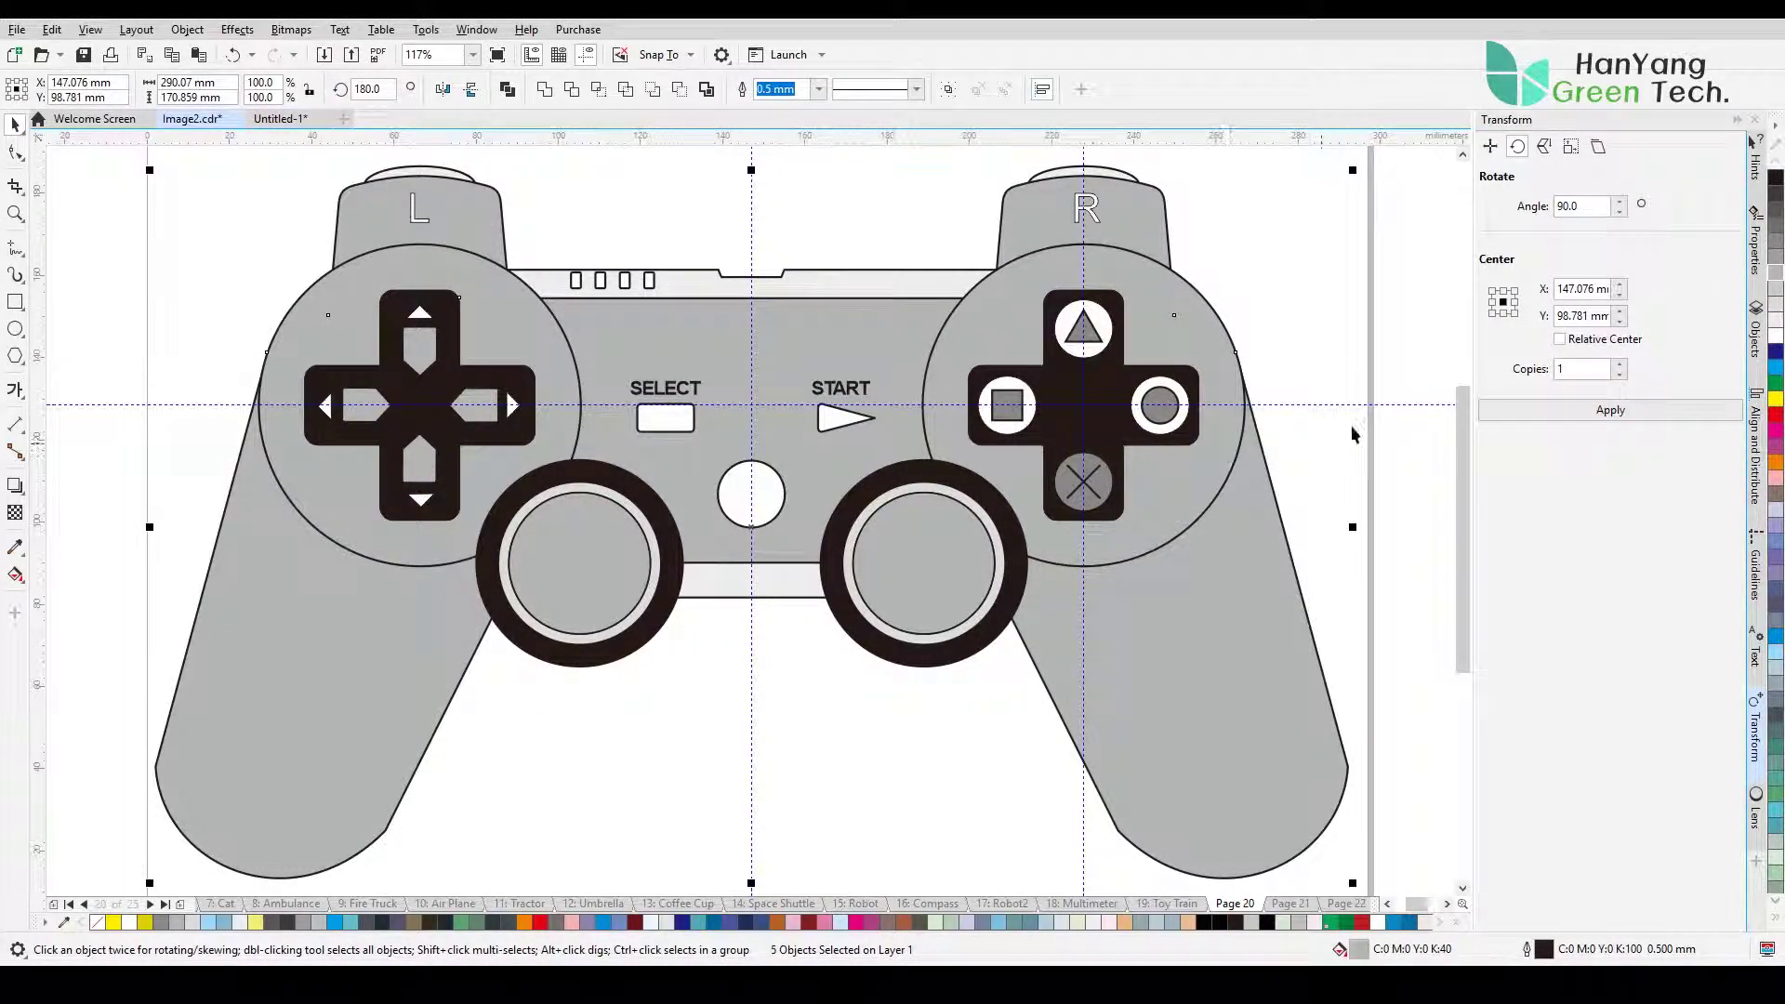
left_click(1777, 250)
left_click(1315, 338)
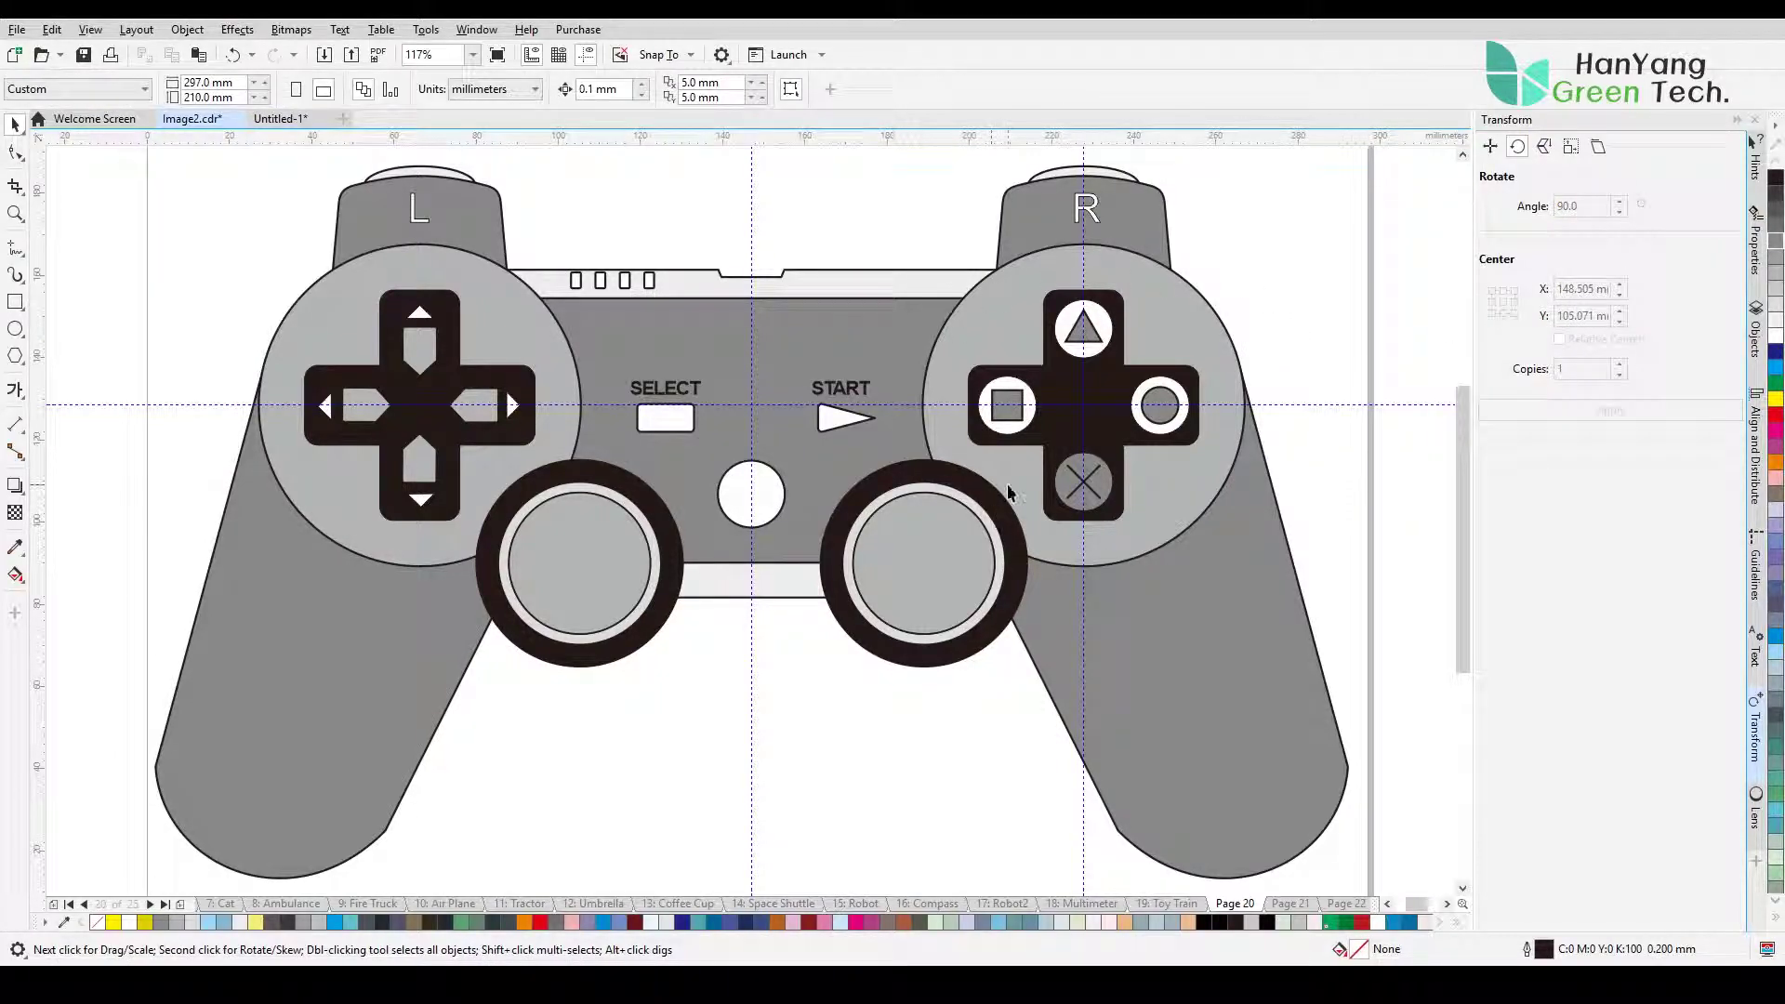
Step: Try to fill both grouped thumbsticks with the darker grey of the controller body
left_click(577, 566)
left_click(921, 564, "shift")
left_click(1774, 246)
key("ctrl+z")
left_click(666, 689)
Step: Ungroup the objects of the left and right thumbsticks
left_click(544, 622)
key("ctrl+u")
left_click(893, 613)
key("ctrl+u")
left_click(735, 645)
Step: Fill the inner circles of both thumbsticks with the darker grey of the controller body
left_click(609, 619)
left_click(894, 629, "shift")
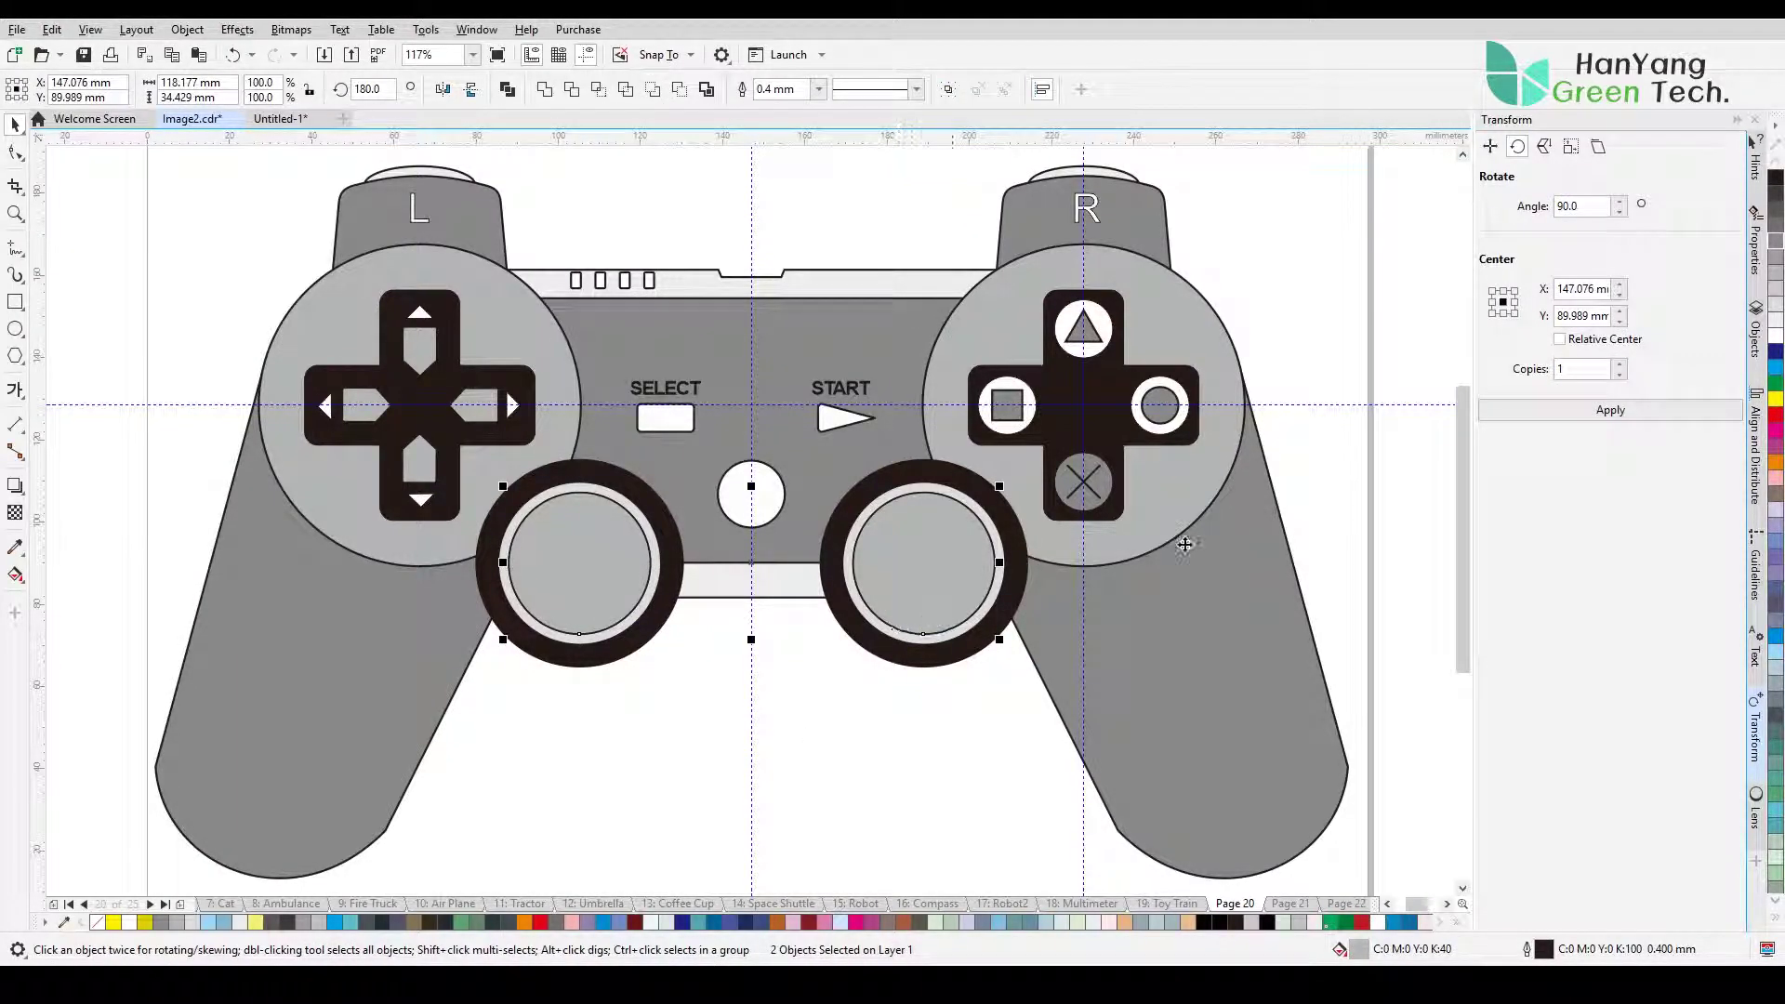
left_click(1775, 243)
left_click(794, 739)
Step: Fill the left thumbstick's outer ring with black
left_click(628, 647)
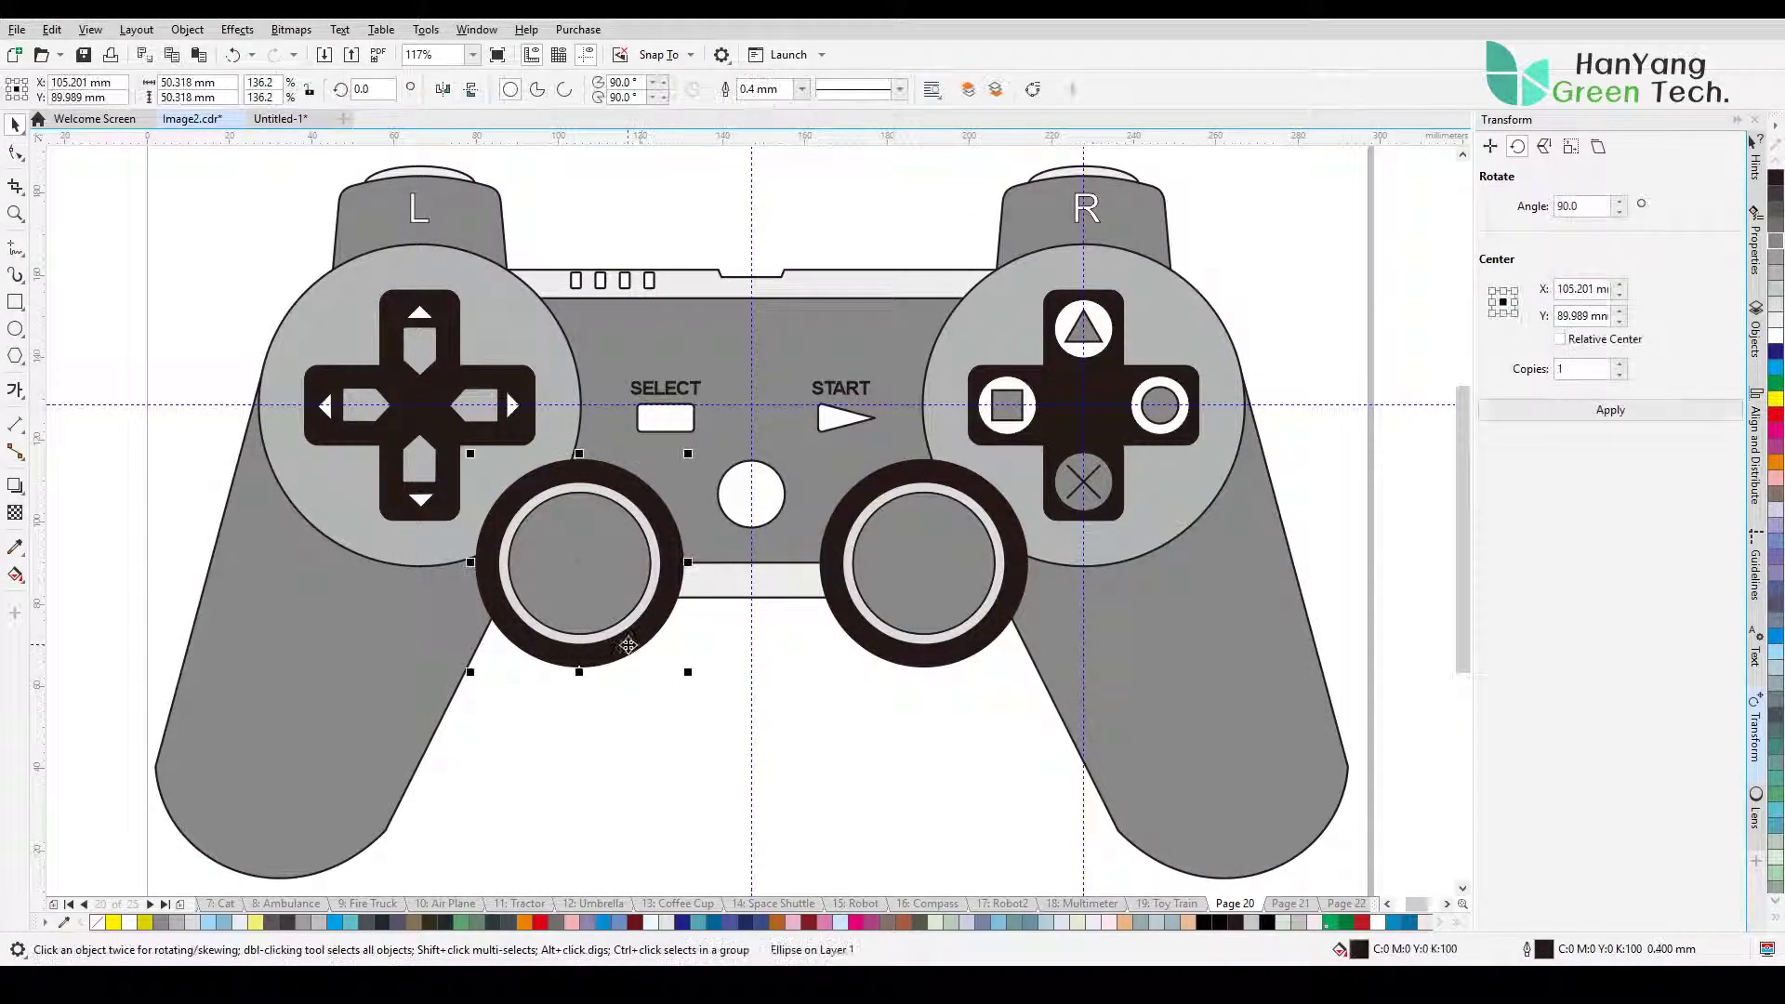
left_click(1775, 177)
left_click(1000, 615)
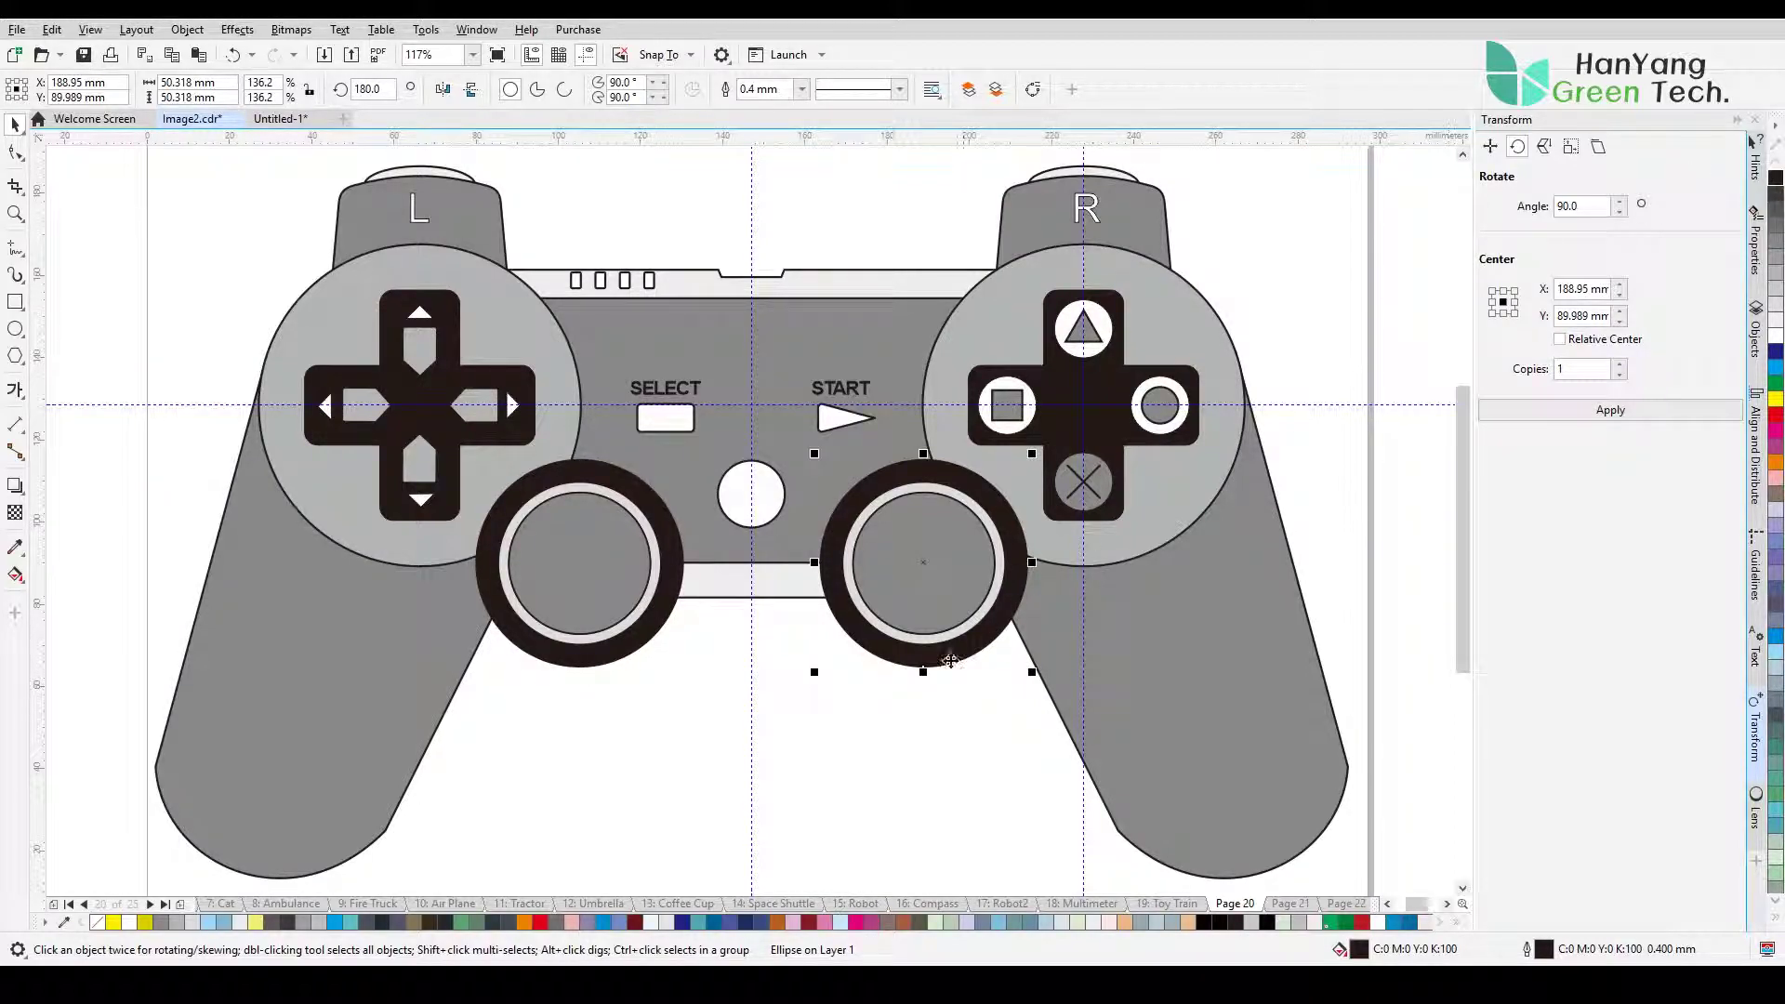
left_click(909, 684)
Step: Delete the two vertical guidelines and the horizontal guideline running across the controller
left_click(751, 712)
key("Delete")
left_click(1327, 405)
key("Delete")
left_click(1084, 827)
key("Delete")
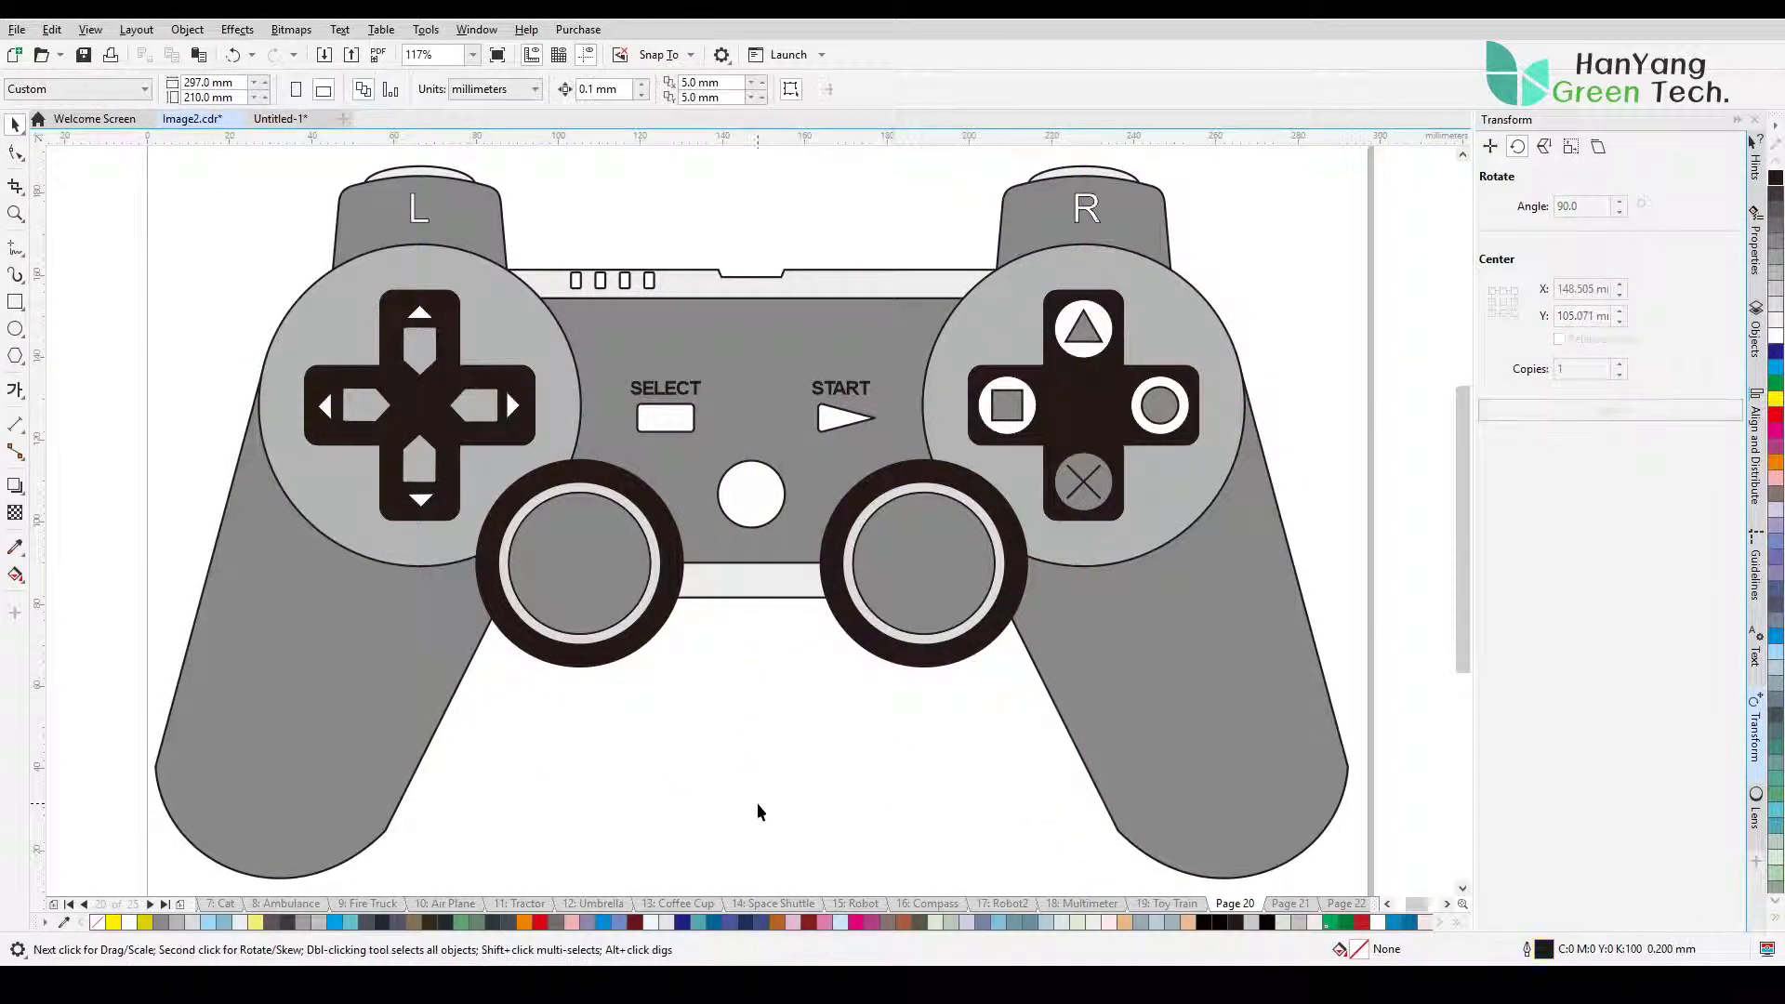
Step: Select all objects of the controller and move them about 1.2 mm to the right on the page
scroll(793, 714, "down", 2)
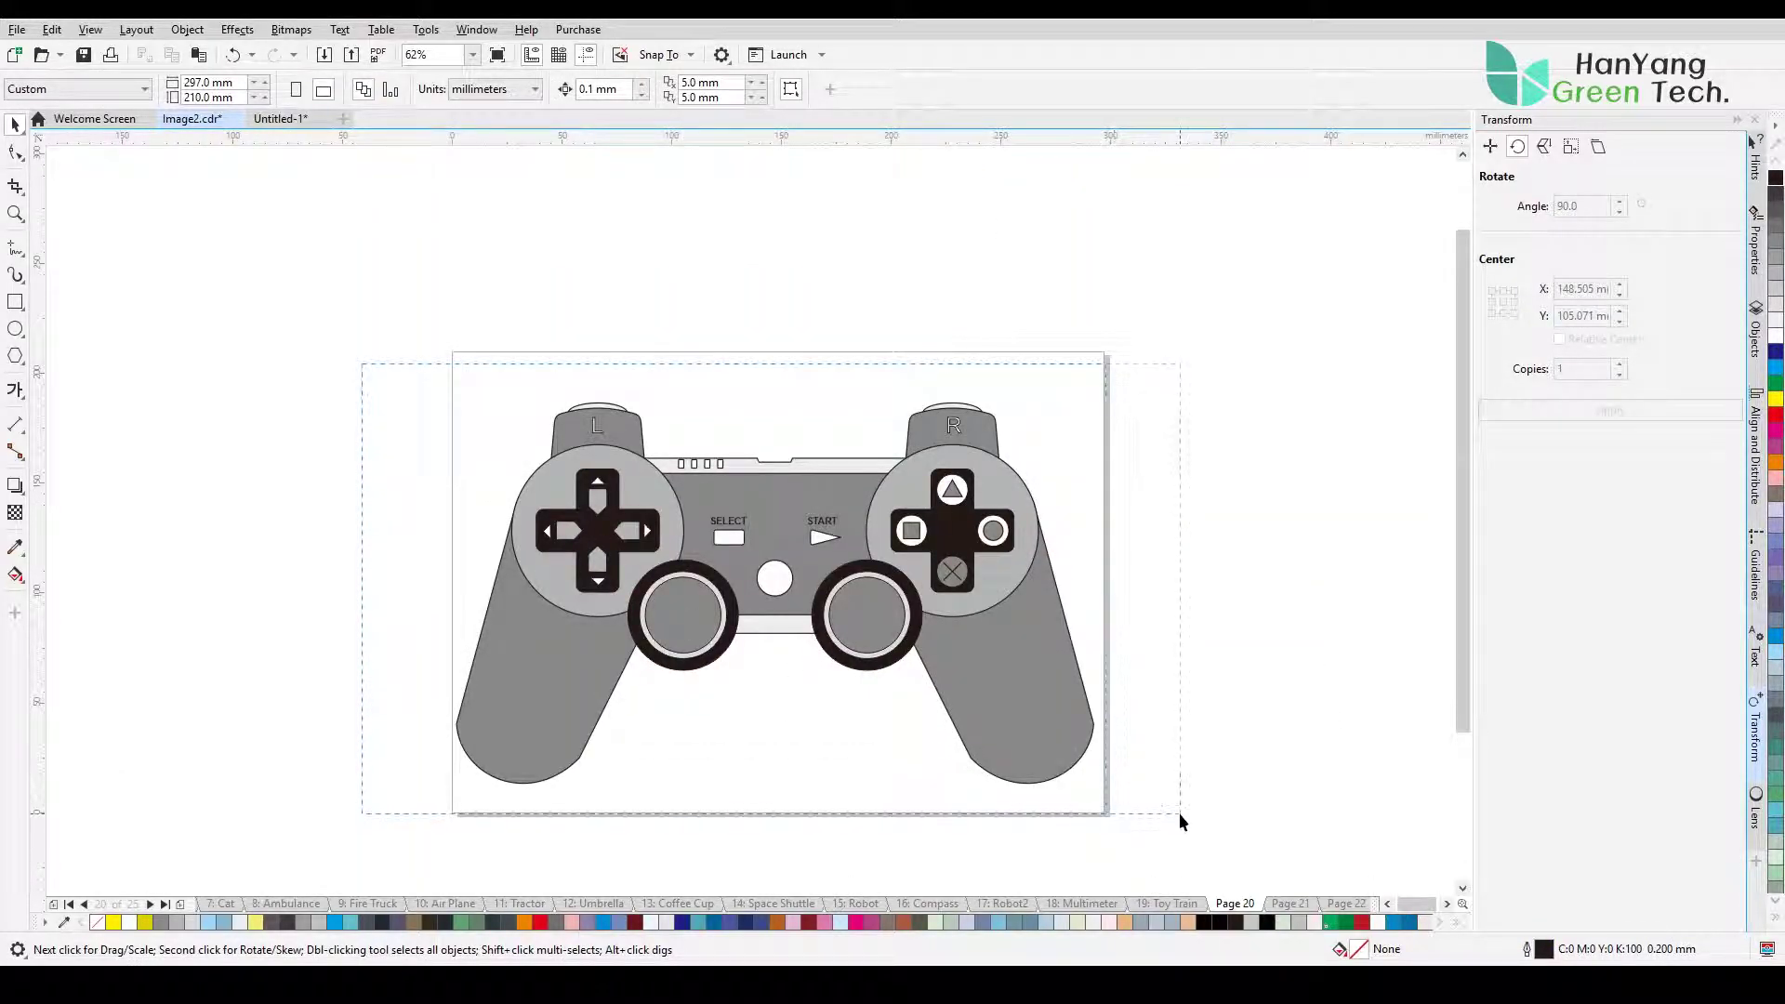
left_click_drag(1180, 813, 1179, 813)
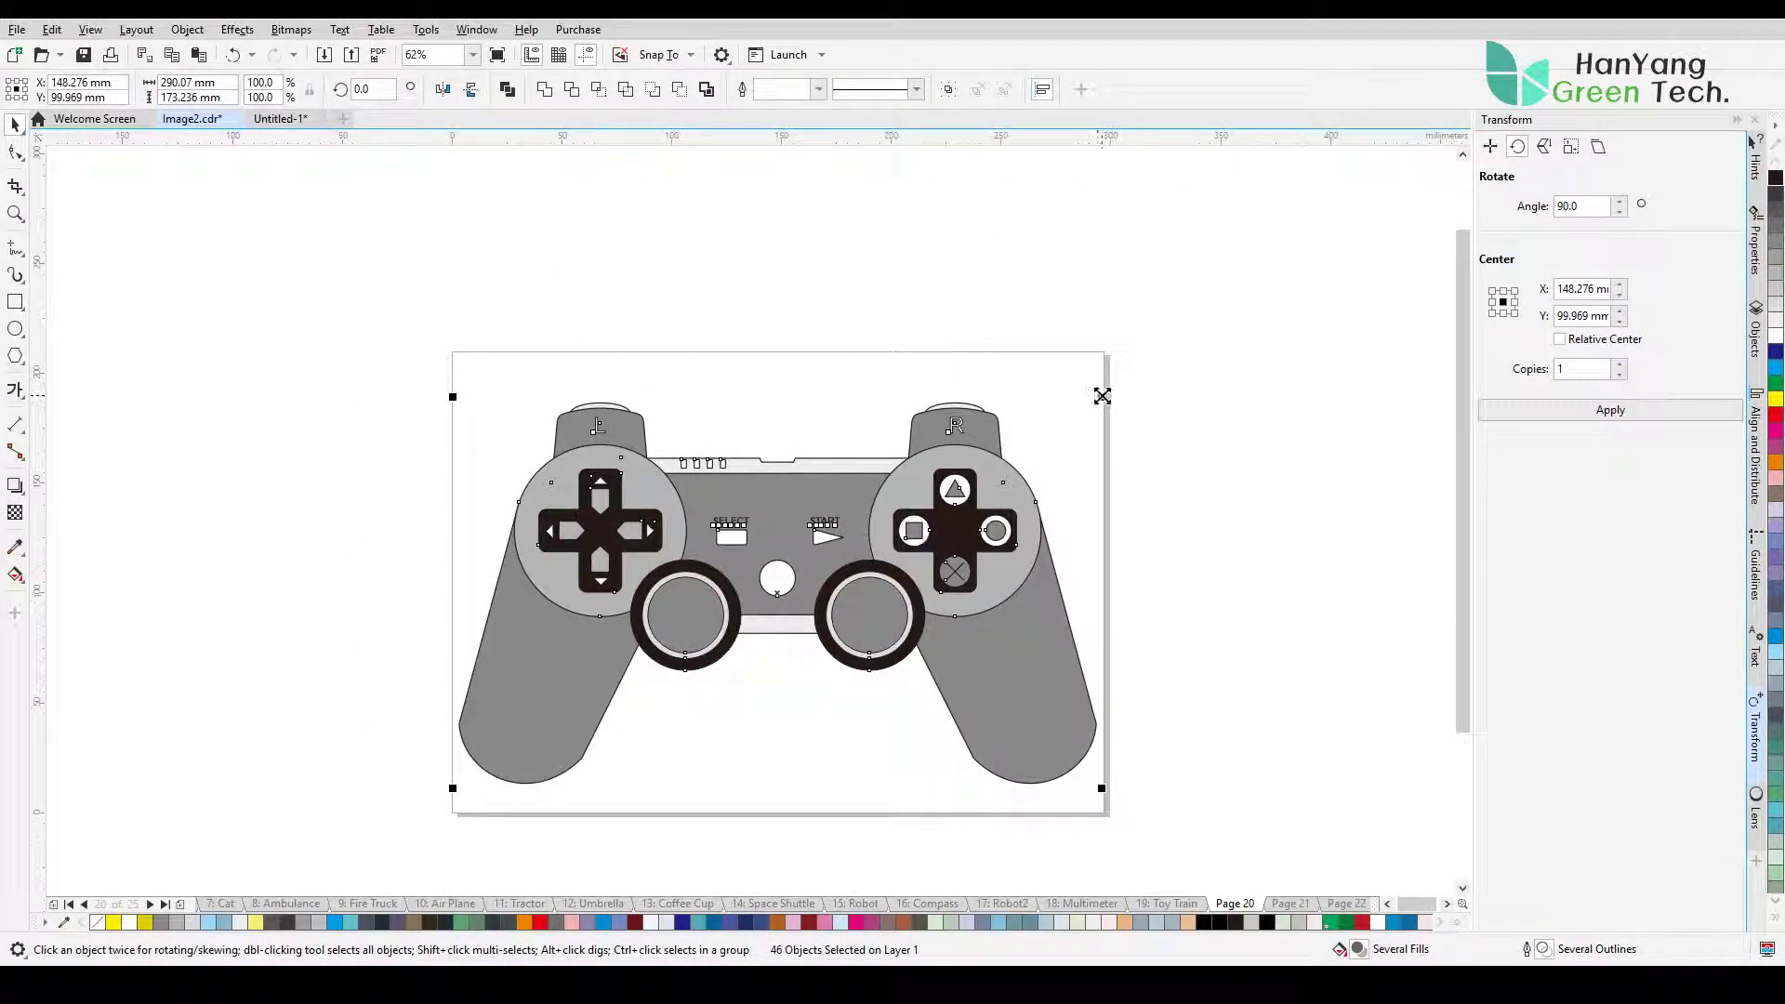
left_click(1109, 545)
key("z")
left_click(1090, 775)
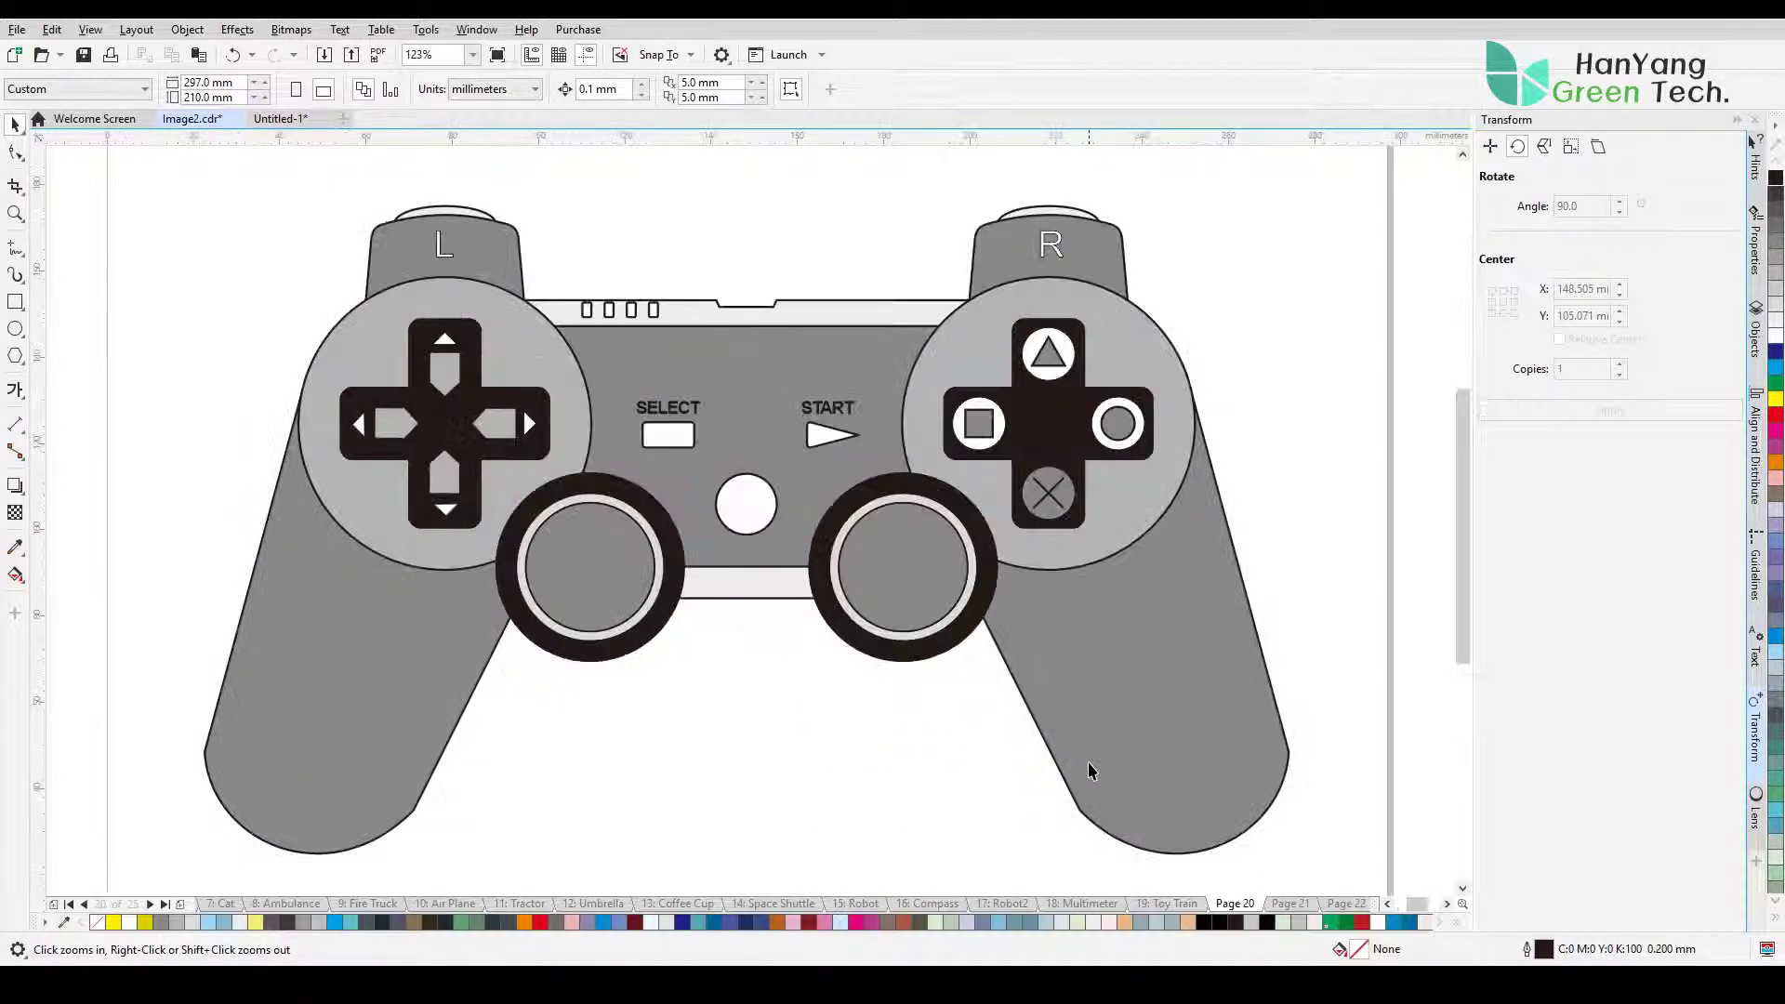
key("F4")
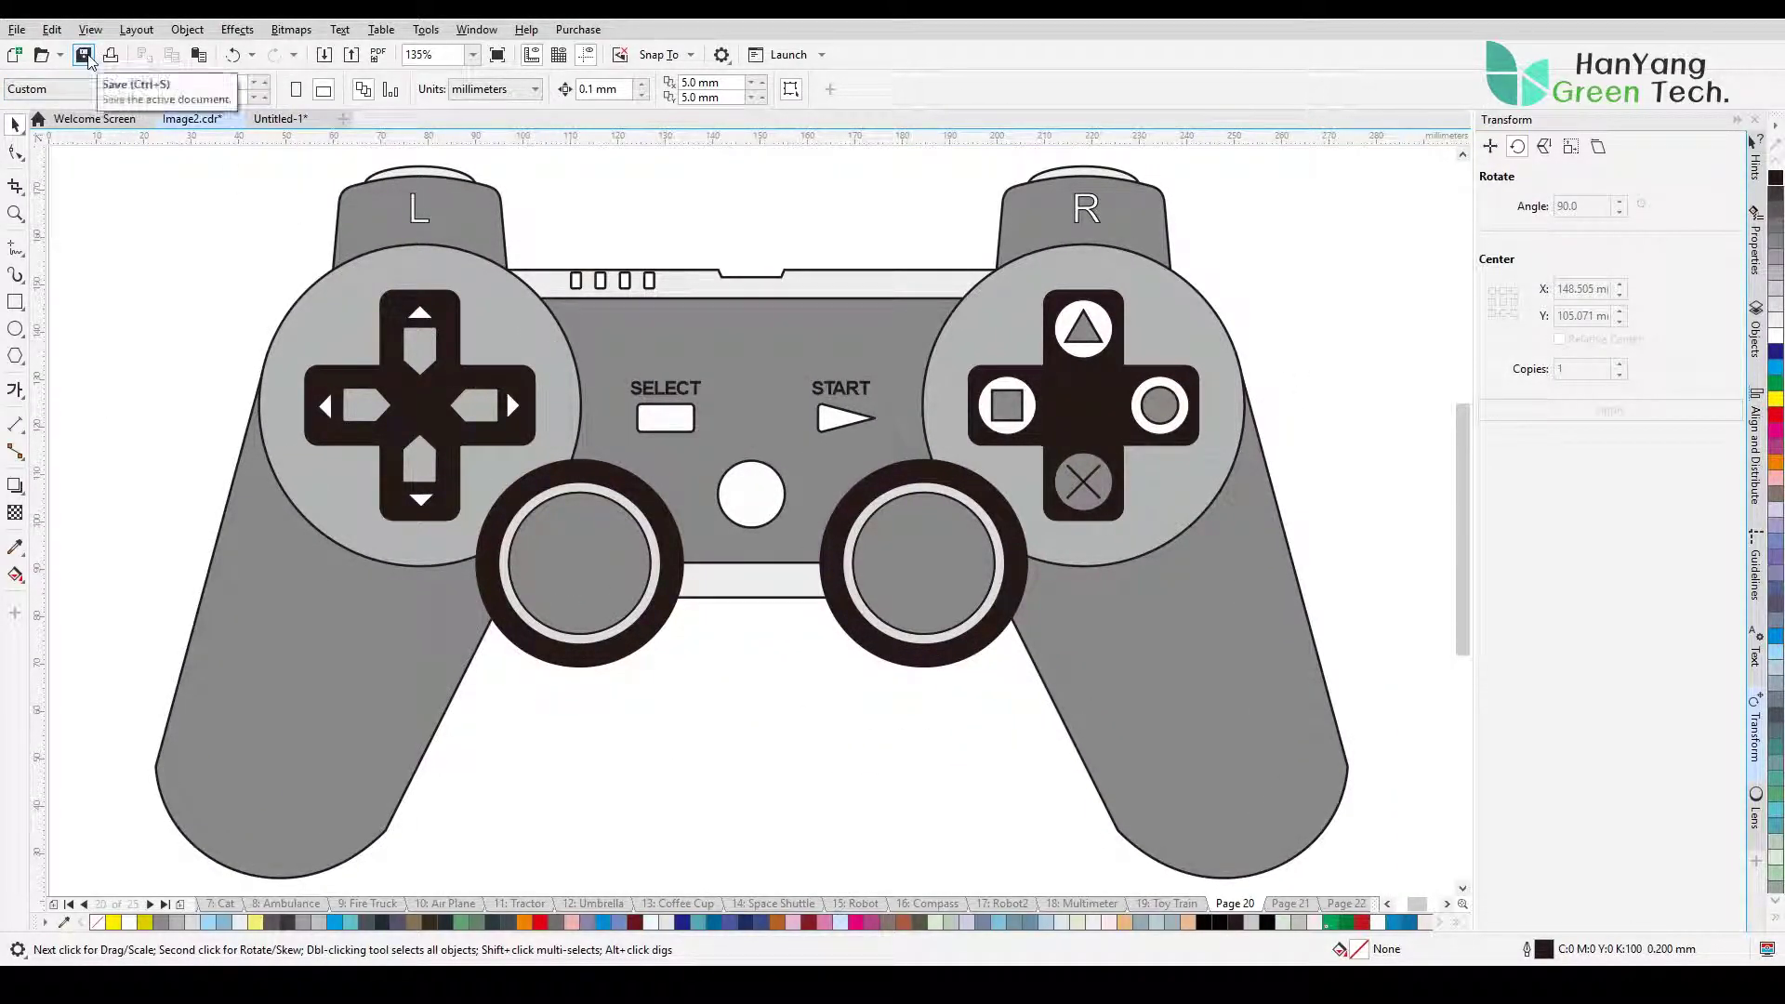